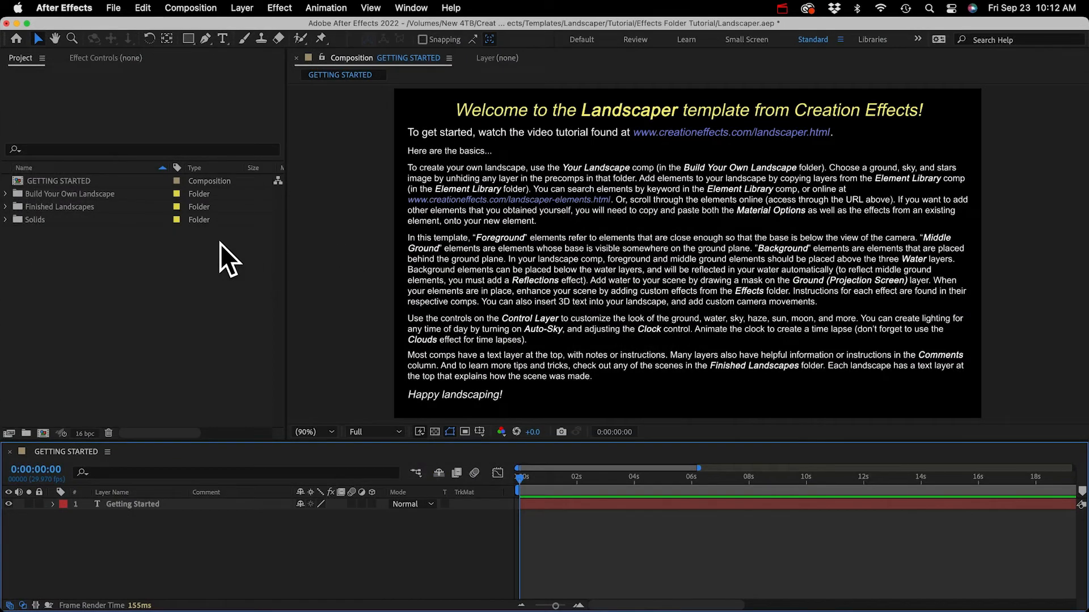
- Expand the Build Your Own Landscape folder and its Effects subfolder, and look through the effect comps
{"action": "left_click", "coordinate": [6, 193]}
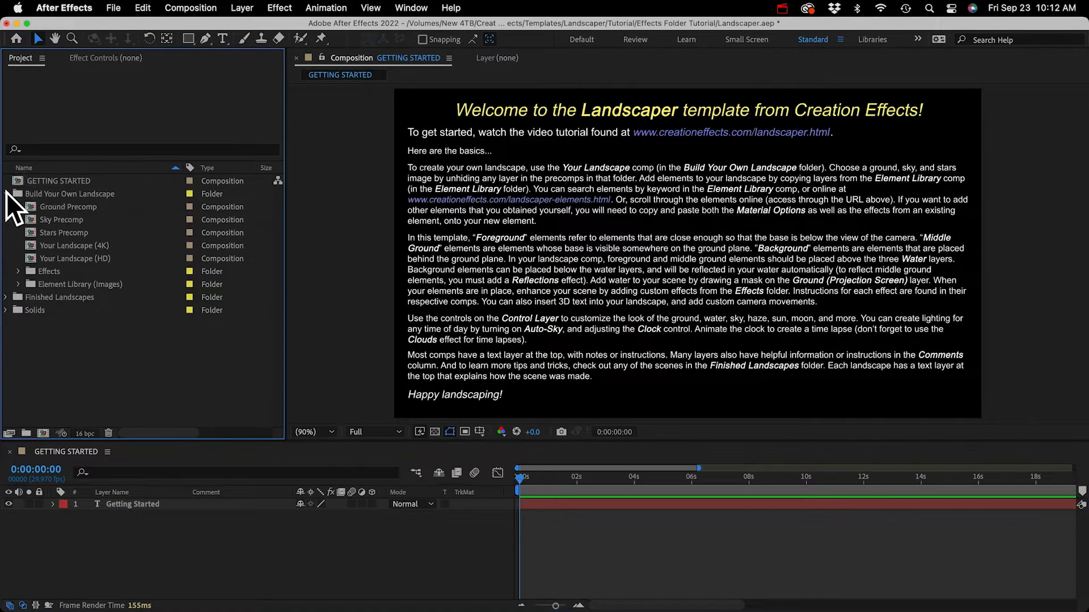
{"action": "left_click", "coordinate": [51, 270]}
{"action": "left_click", "coordinate": [18, 271]}
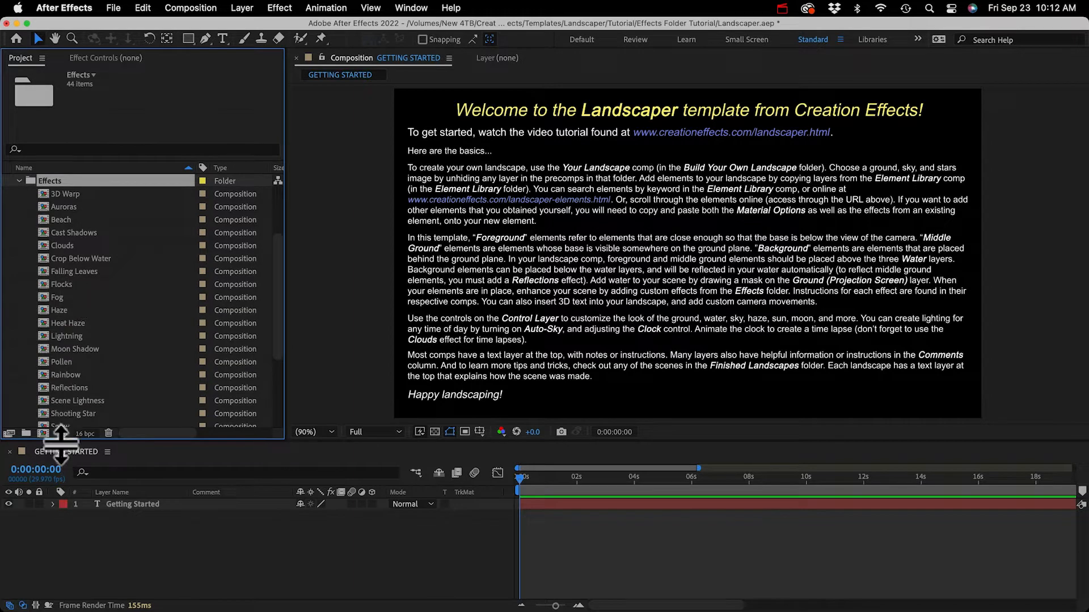
{"action": "scroll", "coordinate": [78, 248], "scroll_direction": "down", "scroll_amount": 1}
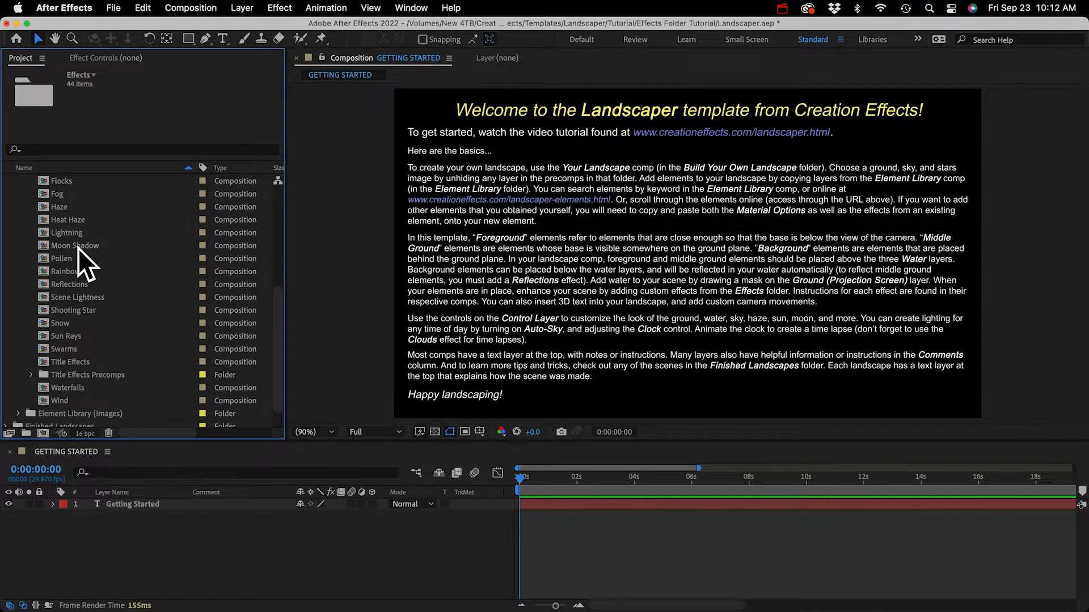
{"action": "scroll", "coordinate": [78, 247], "scroll_direction": "up", "scroll_amount": 4}
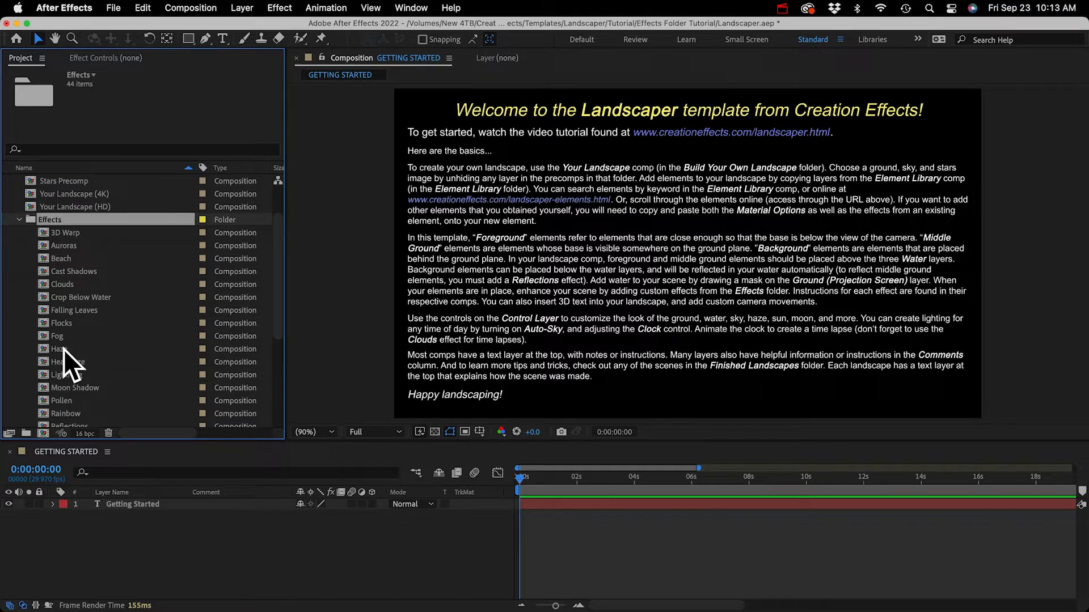
{"action": "scroll", "coordinate": [65, 284], "scroll_direction": "up", "scroll_amount": 3}
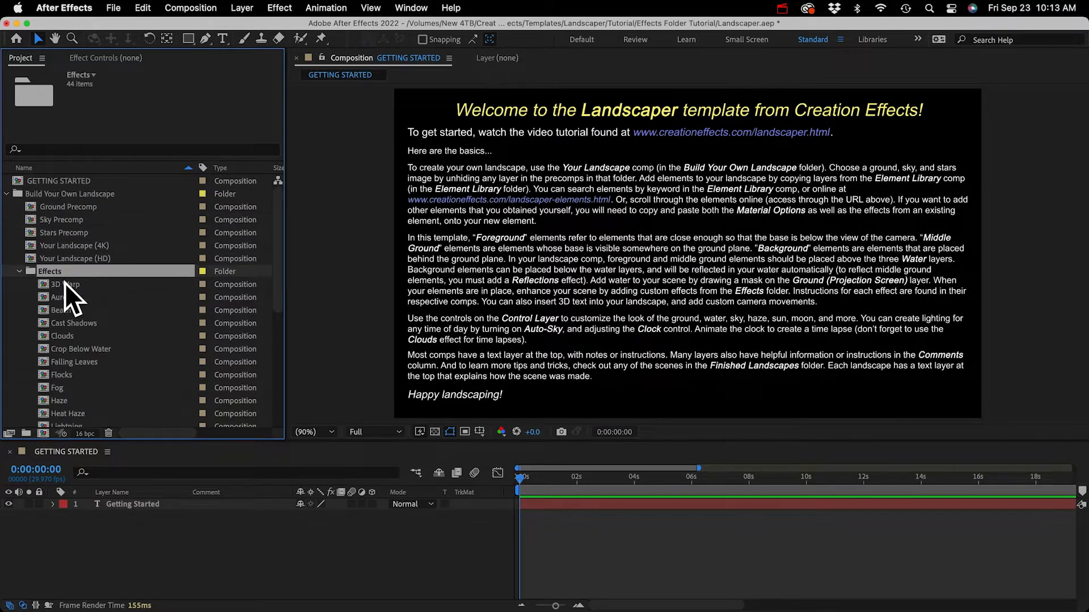
- Open the 3D Warp comp from the Effects folder and preview the warped tree at 0;00;02;17
{"action": "left_click", "coordinate": [55, 195]}
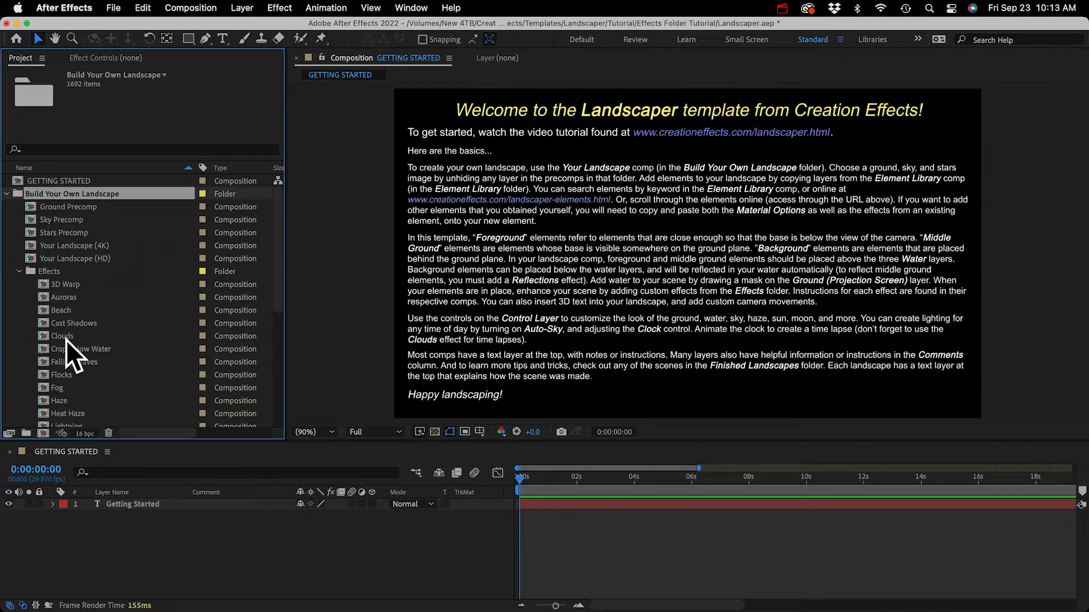
{"action": "left_click", "coordinate": [62, 283]}
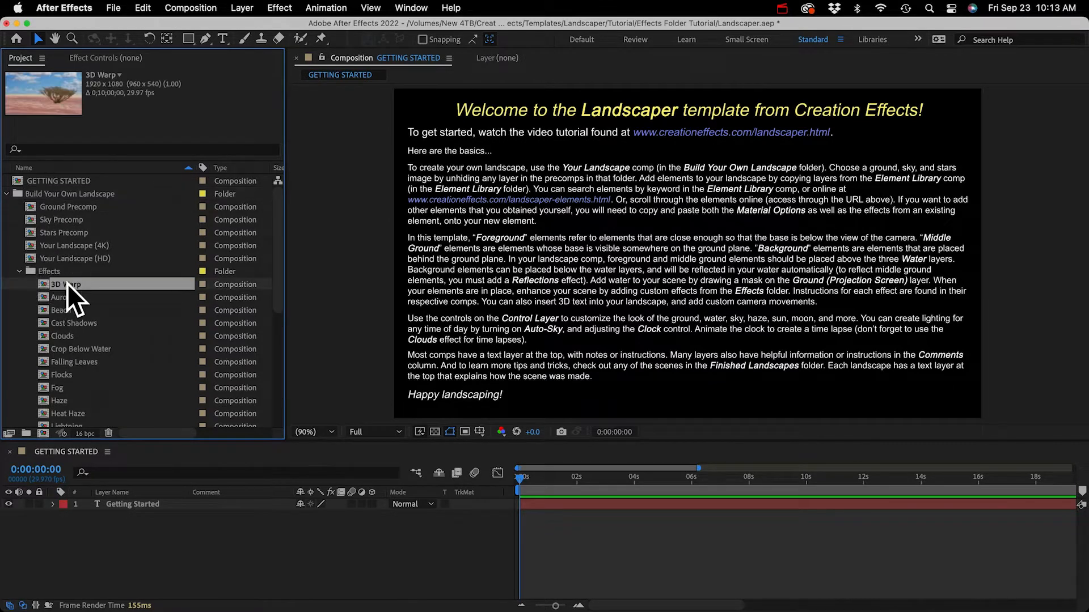
{"action": "double_click", "coordinate": [67, 283]}
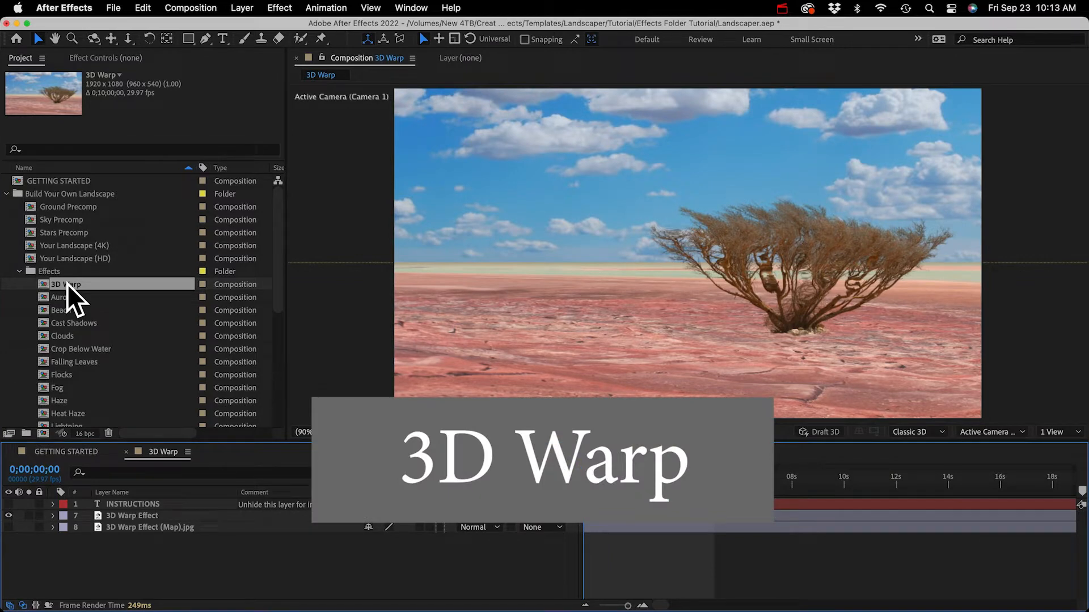
{"action": "left_click", "coordinate": [650, 478]}
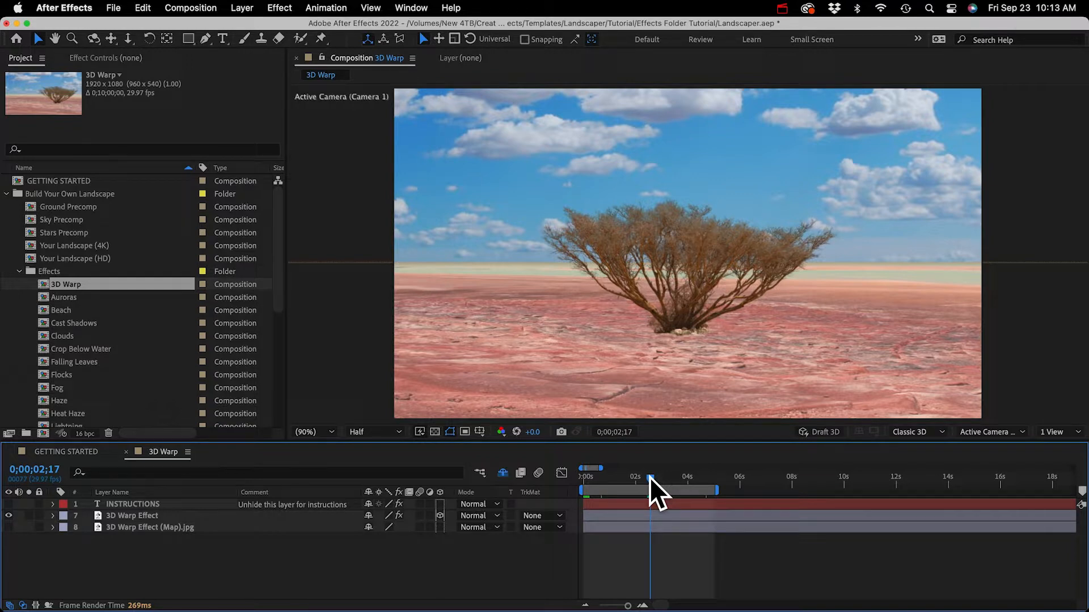
- Switch to QuickTime Player and play Skeleton Trees 3.mov as an example of the warp effect
{"action": "key", "text": "super+Tab"}
{"action": "key", "text": "super+Tab"}
{"action": "key", "text": "super+Tab"}
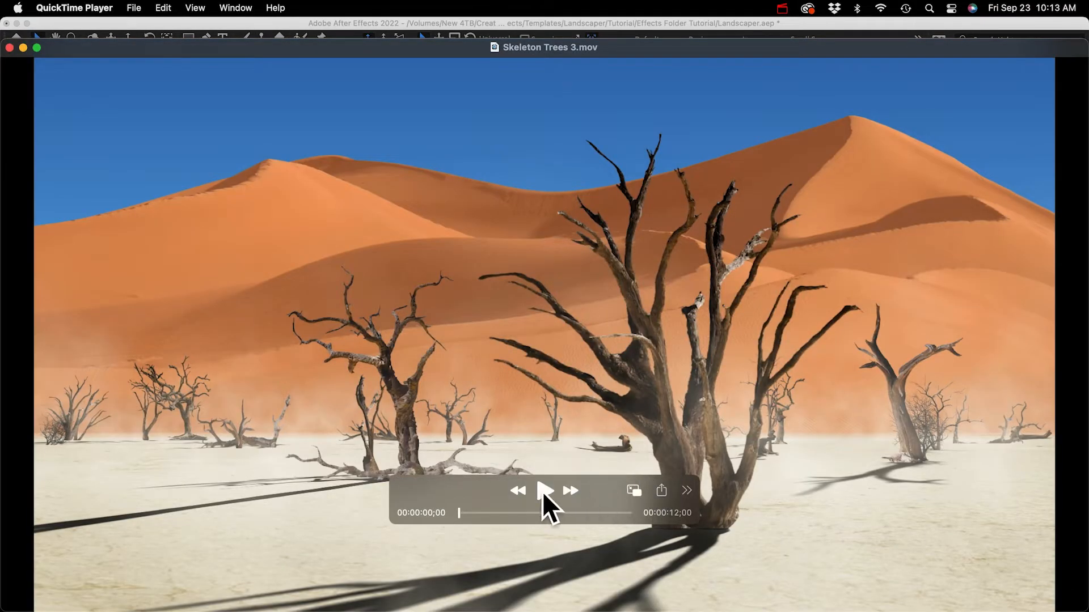
{"action": "left_click", "coordinate": [543, 493]}
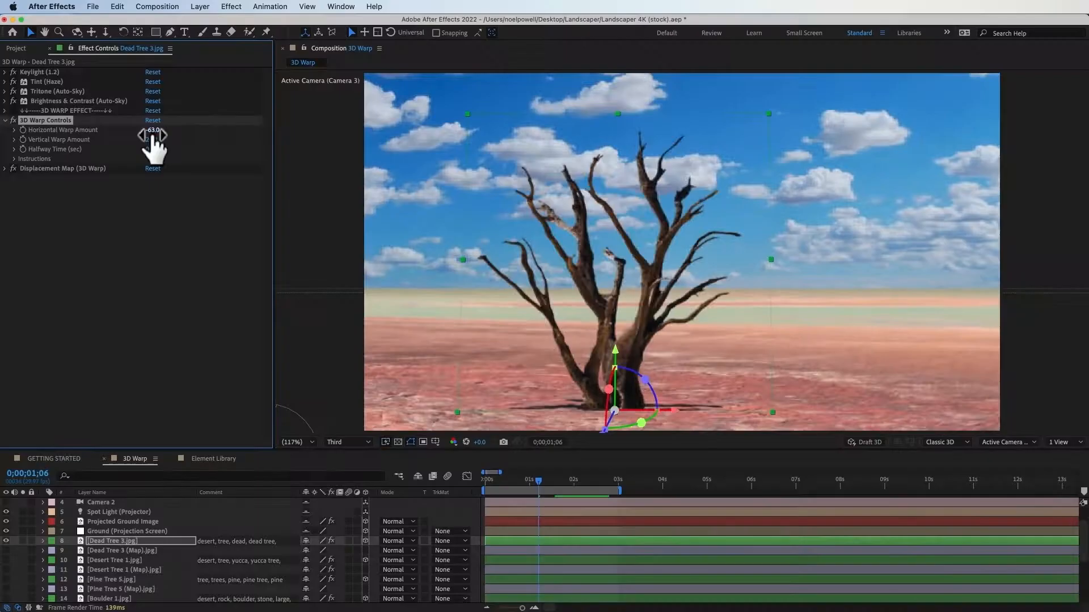
- Adjust the Horizontal Warp Amount in the 3D Warp Controls of the Dead Tree 3.jpg layer
{"action": "left_click_drag", "start_coordinate": [150, 131], "coordinate": [114, 206]}
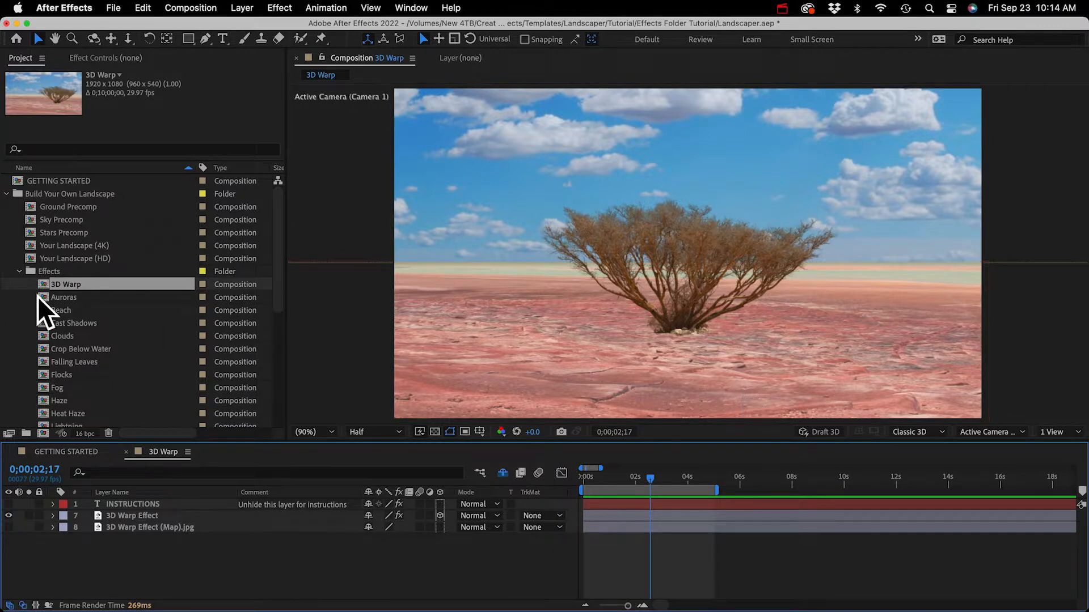
- Expand the Element Library (Images) folder and the Displacement Maps folder inside it
{"action": "scroll", "coordinate": [39, 295], "scroll_direction": "down", "scroll_amount": 5}
{"action": "scroll", "coordinate": [39, 295], "scroll_direction": "down", "scroll_amount": 5}
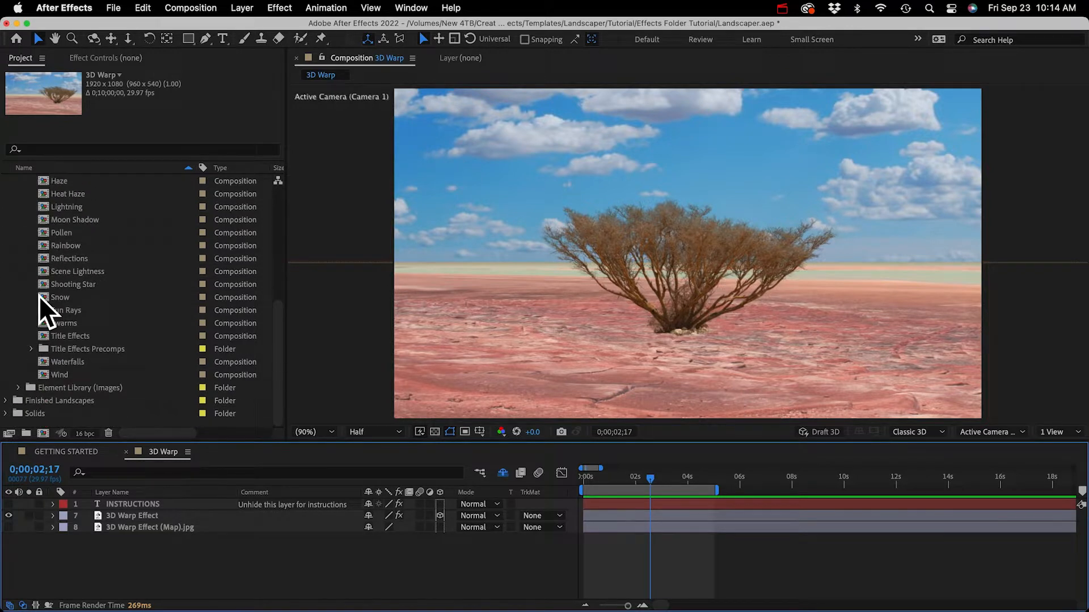
{"action": "left_click", "coordinate": [18, 388]}
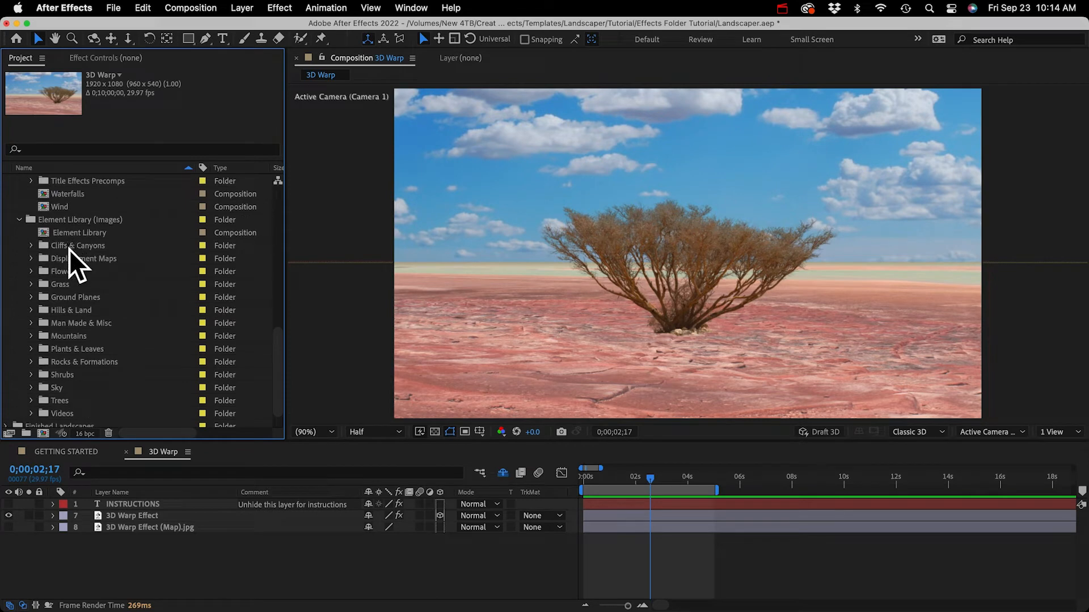
{"action": "left_click", "coordinate": [85, 259]}
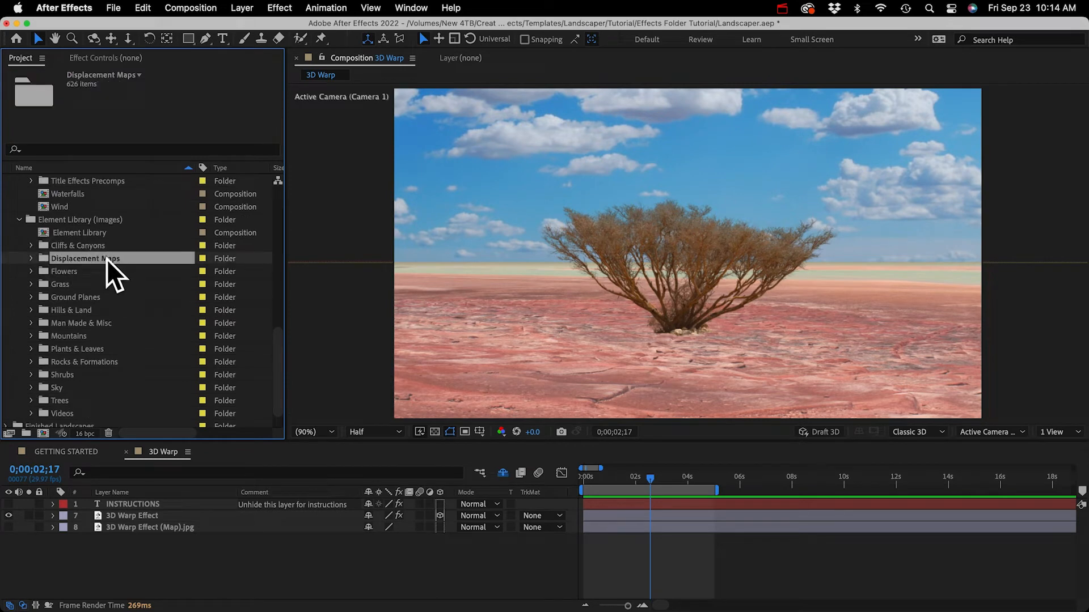
{"action": "left_click", "coordinate": [31, 259]}
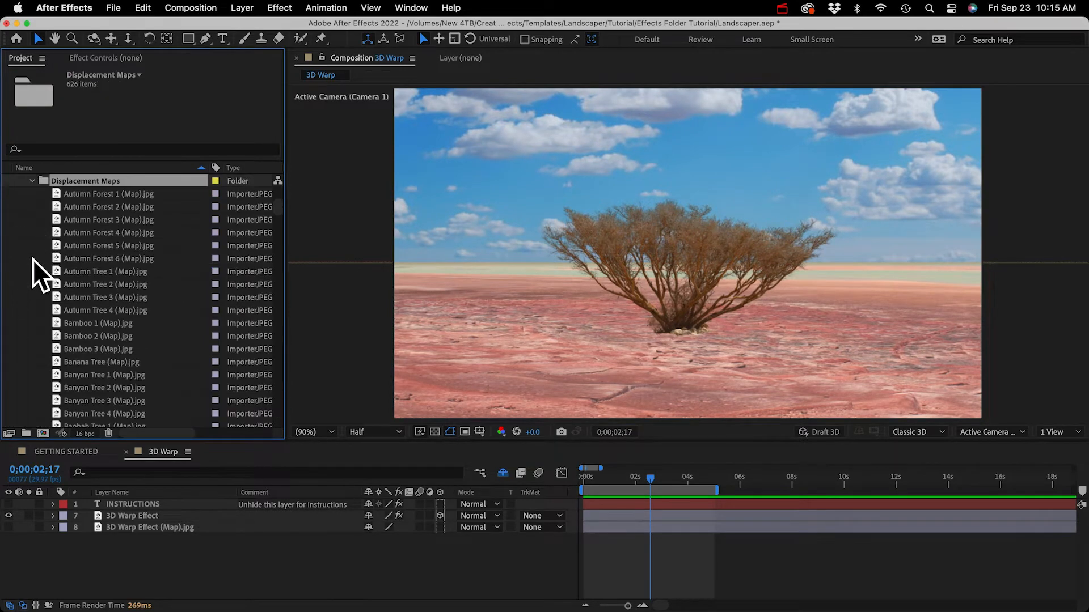
- Preview the Autumn Forest 2 and 3, Bamboo 2, and Banyan Tree 1 and 3 displacement map images
{"action": "left_click", "coordinate": [83, 205]}
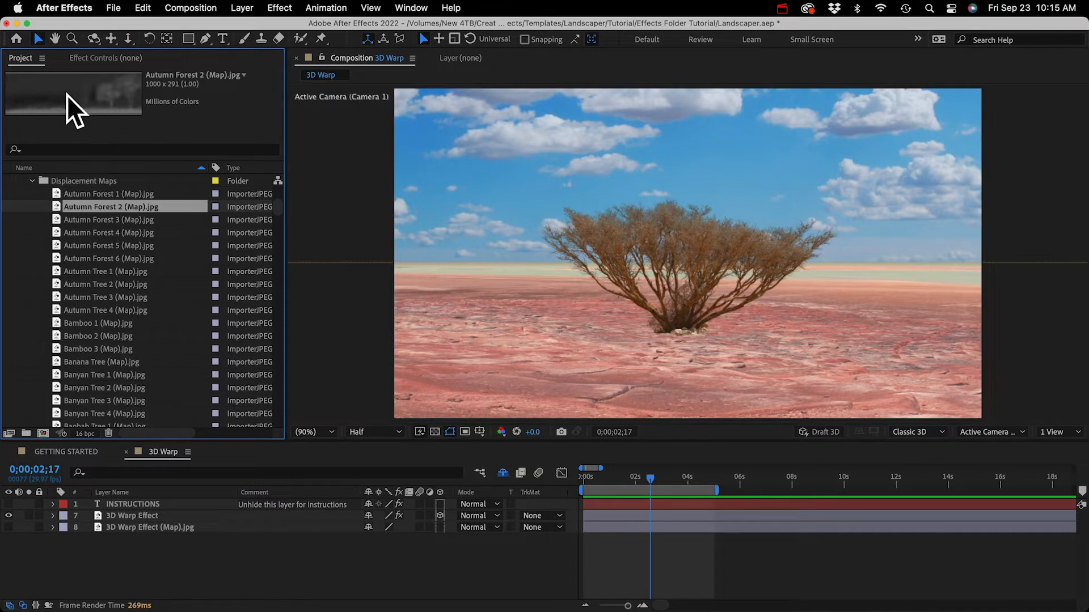
{"action": "left_click", "coordinate": [92, 221]}
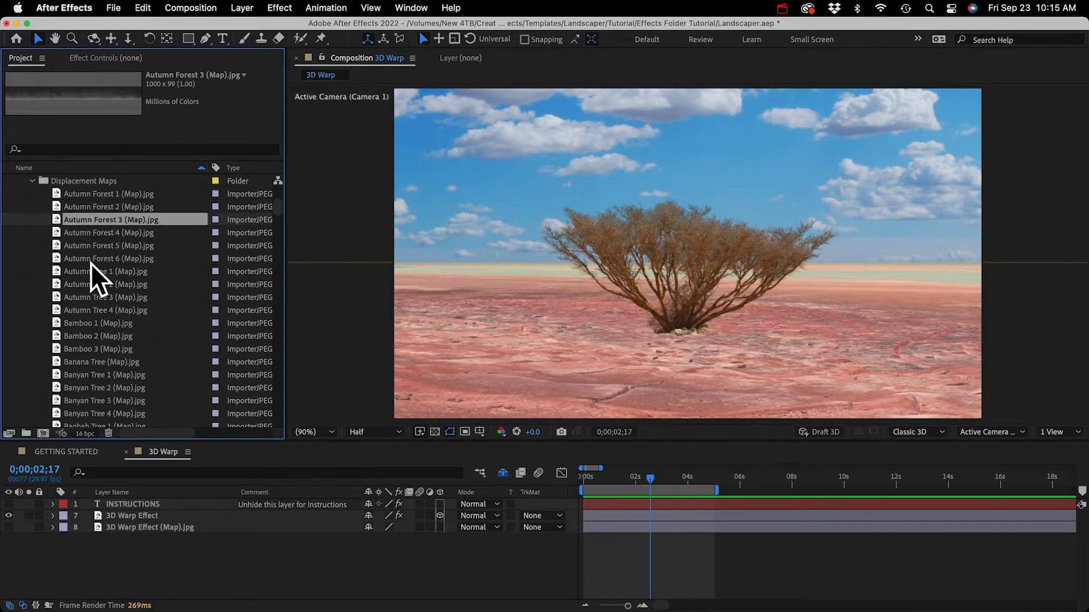
{"action": "left_click", "coordinate": [91, 336]}
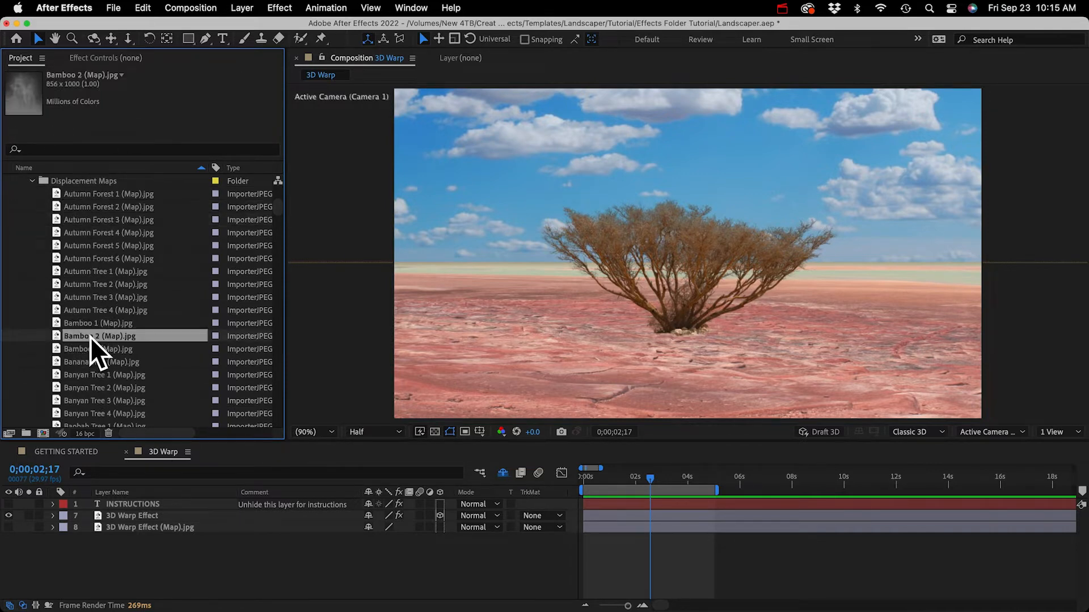
{"action": "left_click", "coordinate": [96, 375]}
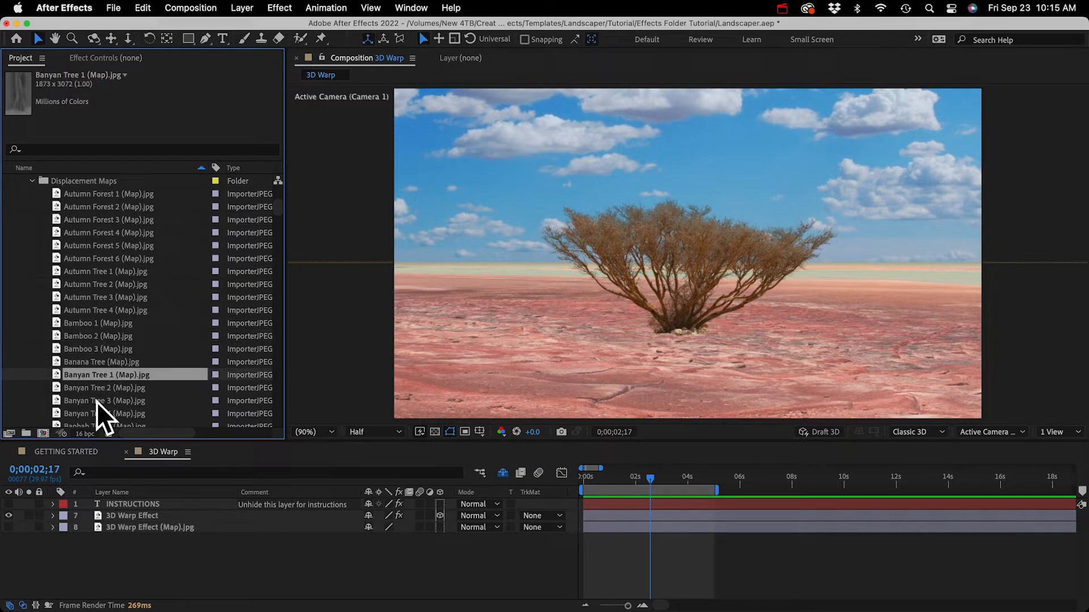
{"action": "left_click", "coordinate": [97, 400]}
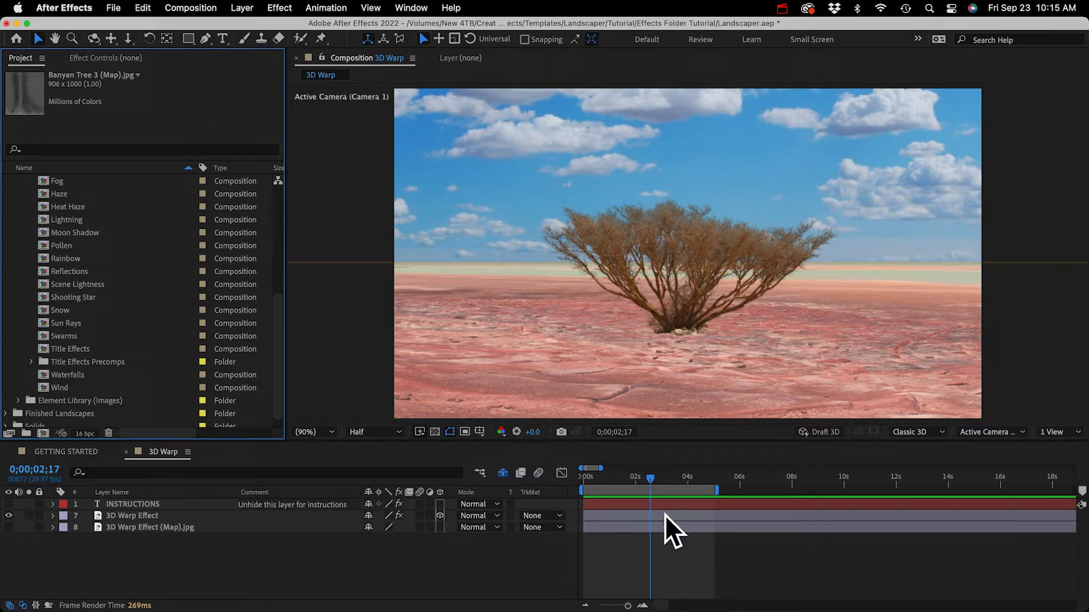
- Return the 3D Warp comp to its first frame and collapse the Effects folder in the project
{"action": "left_click_drag", "start_coordinate": [647, 487], "coordinate": [548, 477]}
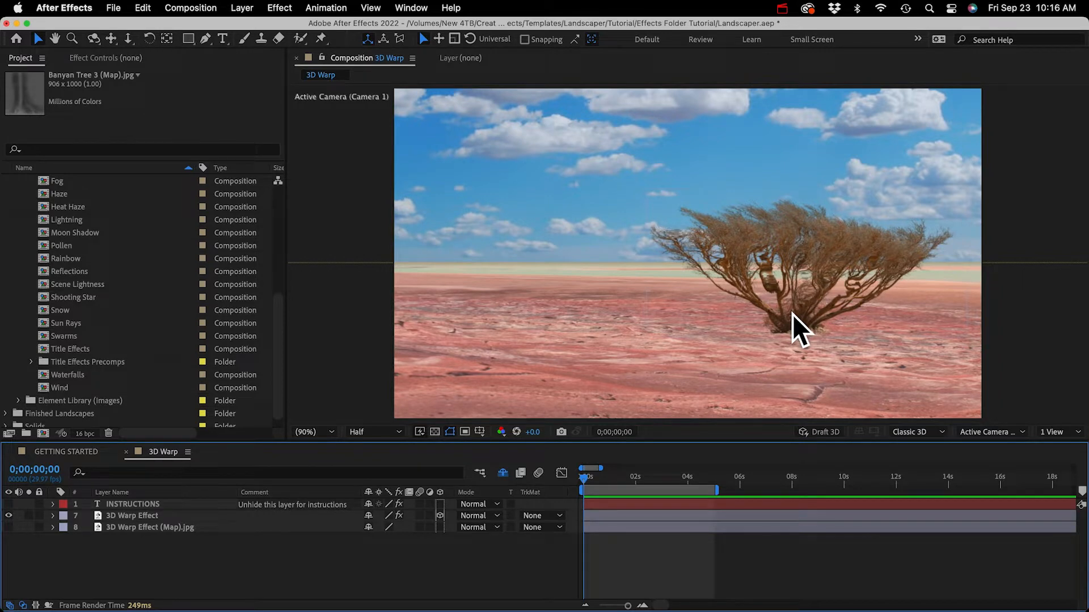
{"action": "scroll", "coordinate": [12, 189], "scroll_direction": "up", "scroll_amount": 3}
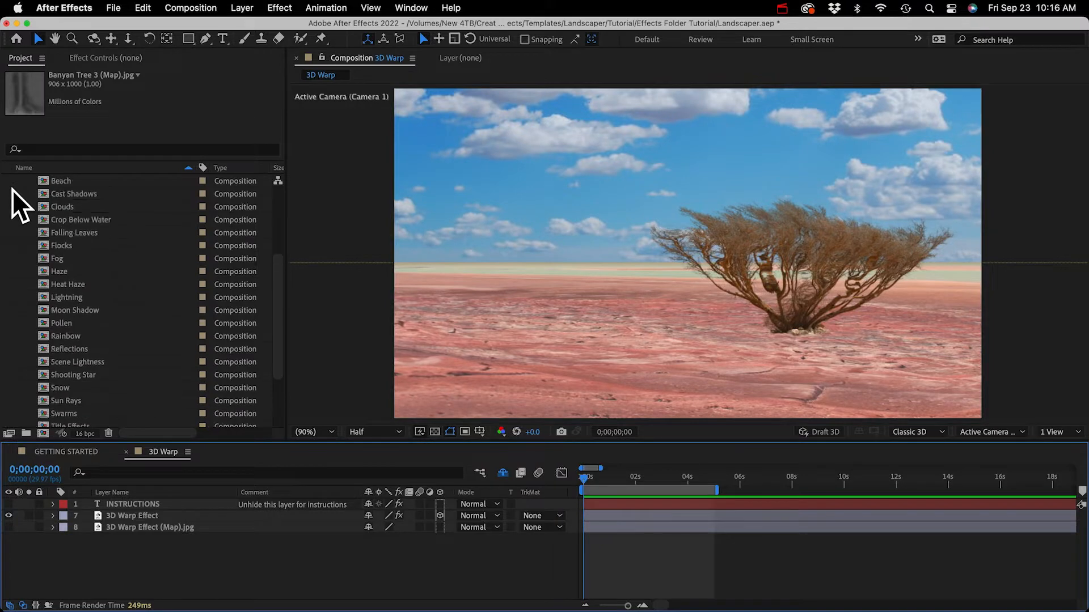
{"action": "scroll", "coordinate": [11, 189], "scroll_direction": "up", "scroll_amount": 5}
{"action": "left_click", "coordinate": [19, 272]}
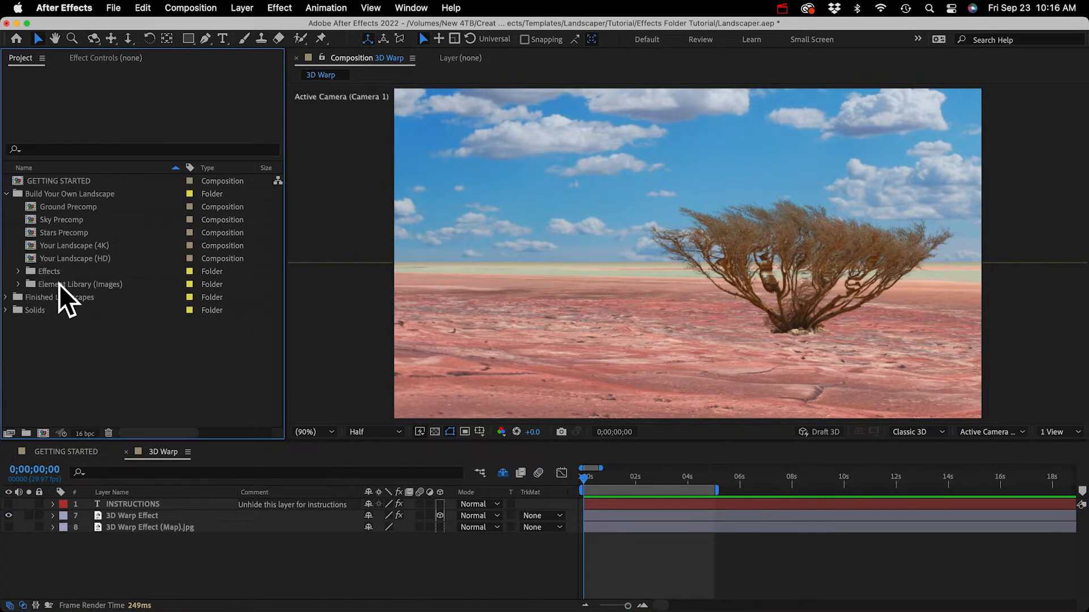
- Open the Element Library comp from the Element Library (Images) folder
{"action": "left_click", "coordinate": [60, 285]}
{"action": "left_click", "coordinate": [17, 284]}
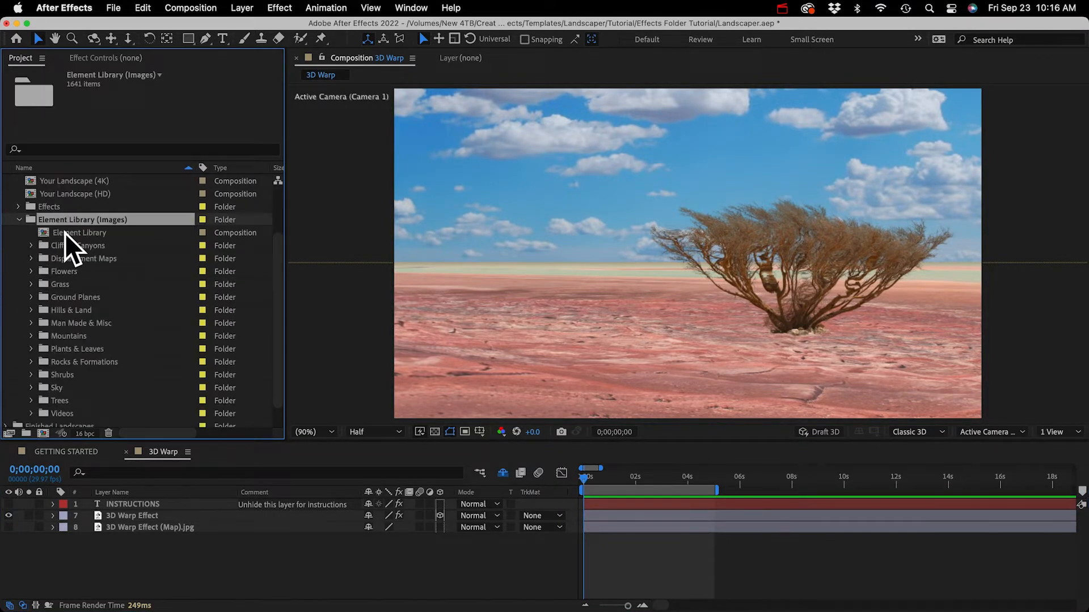
{"action": "double_click", "coordinate": [80, 233]}
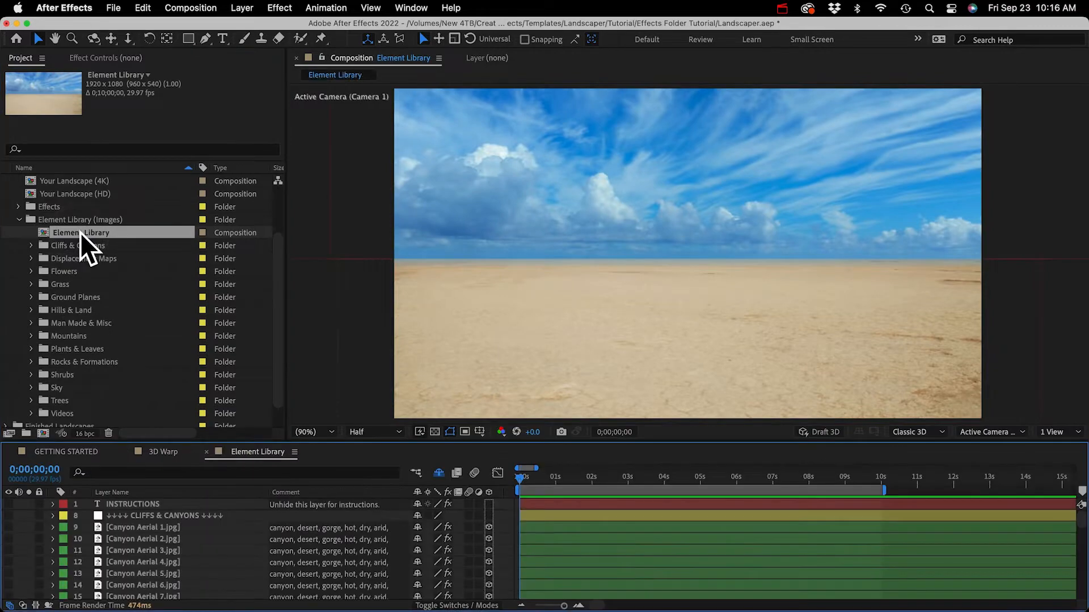
- Enlarge the timeline area, unhide the Banyan Tree 3.jpg layer in the Element Library comp and copy it
{"action": "left_click_drag", "start_coordinate": [223, 445], "coordinate": [233, 321]}
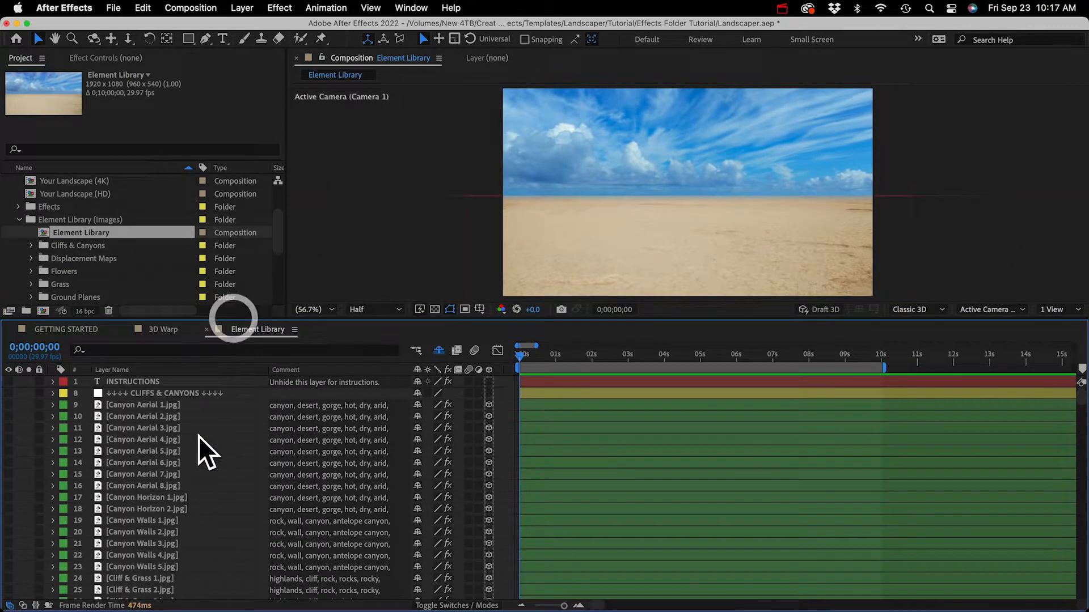
{"action": "left_click_drag", "start_coordinate": [1082, 405], "coordinate": [1082, 558]}
{"action": "left_click", "coordinate": [7, 426]}
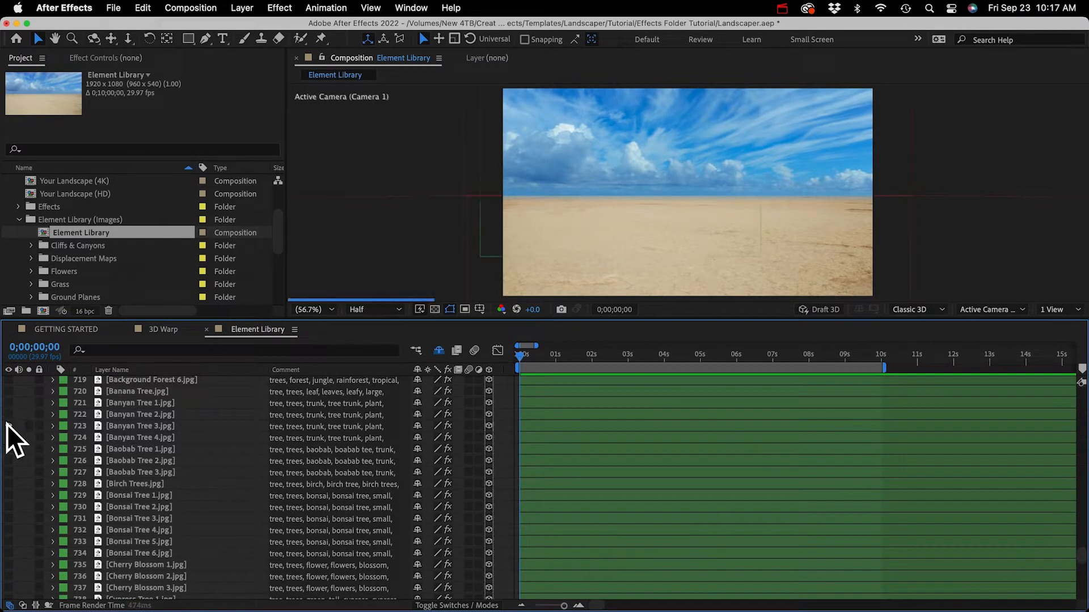
{"action": "left_click", "coordinate": [165, 429]}
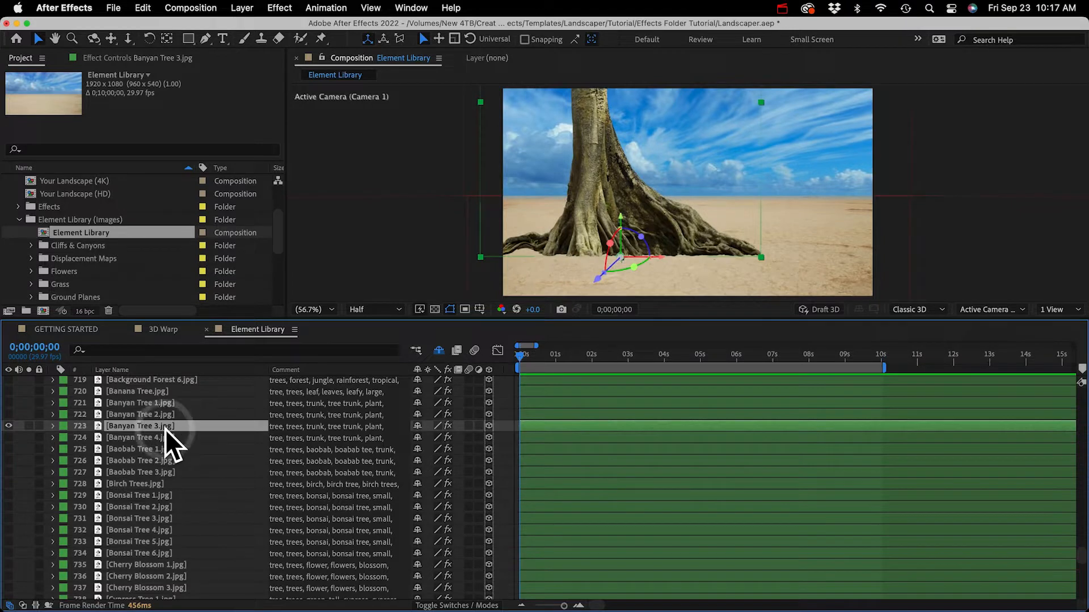
{"action": "key", "text": "super+c"}
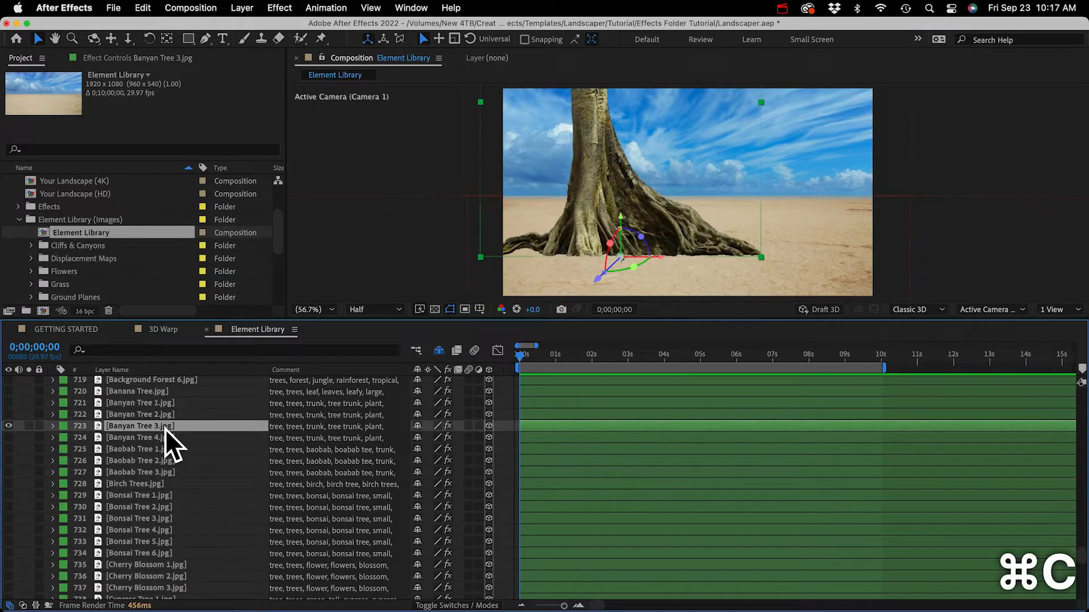
- Close the Element Library comp and paste the copied banyan tree into Your Landscape (HD), directly above the Water Texture (Displacement Map) layer
{"action": "left_click", "coordinate": [206, 330]}
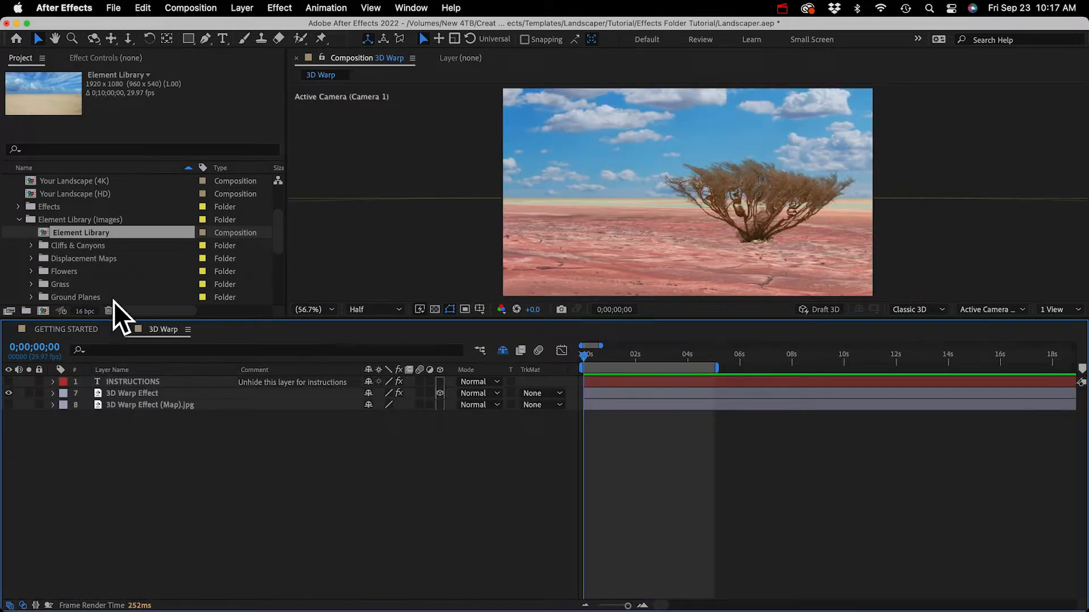
{"action": "left_click", "coordinate": [74, 191]}
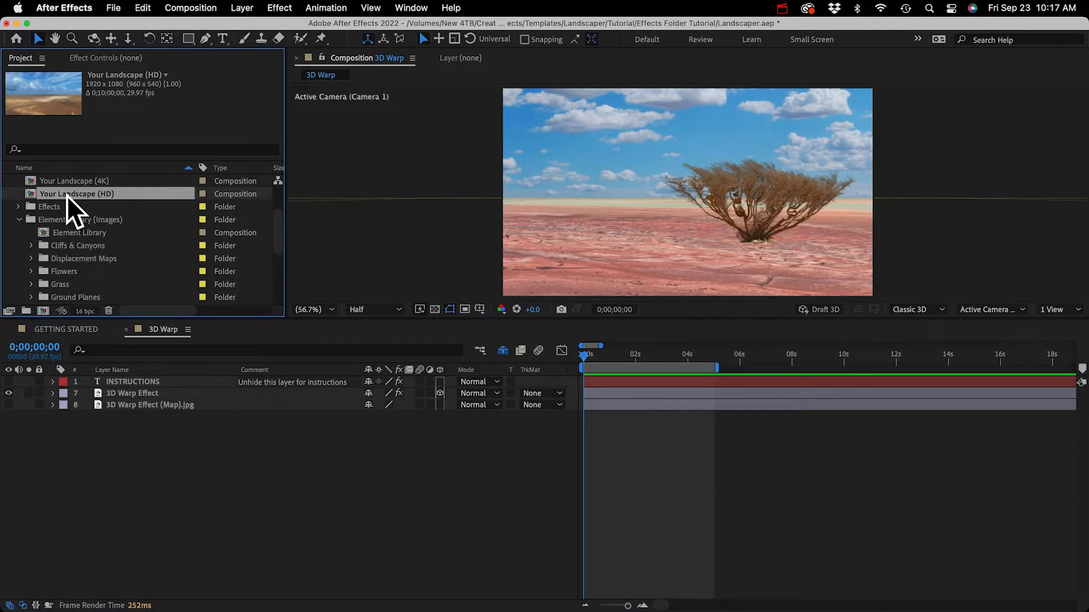
{"action": "double_click", "coordinate": [67, 195]}
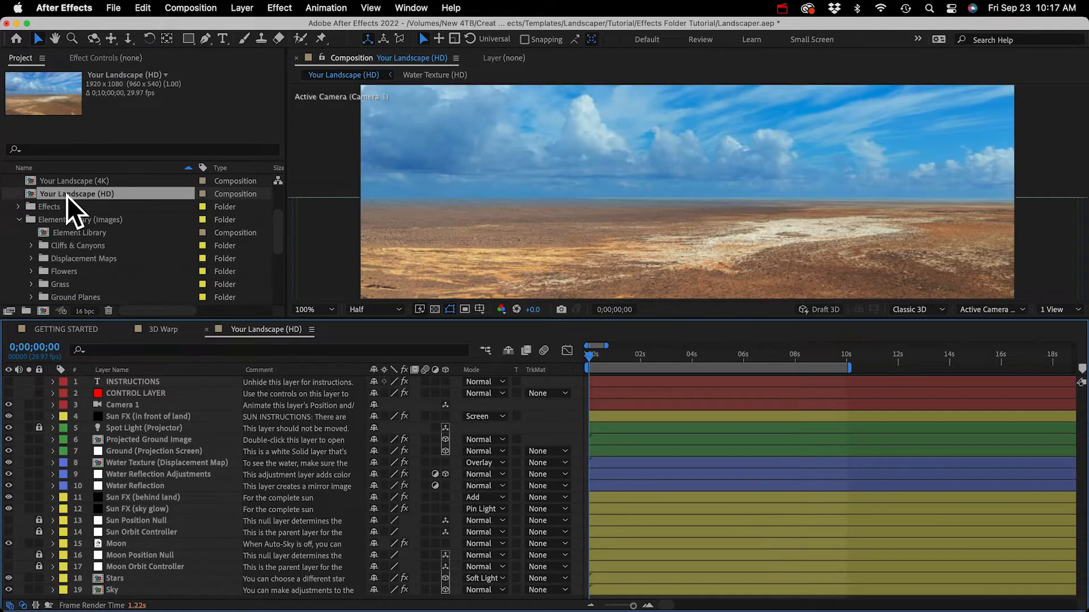
{"action": "left_click", "coordinate": [135, 463]}
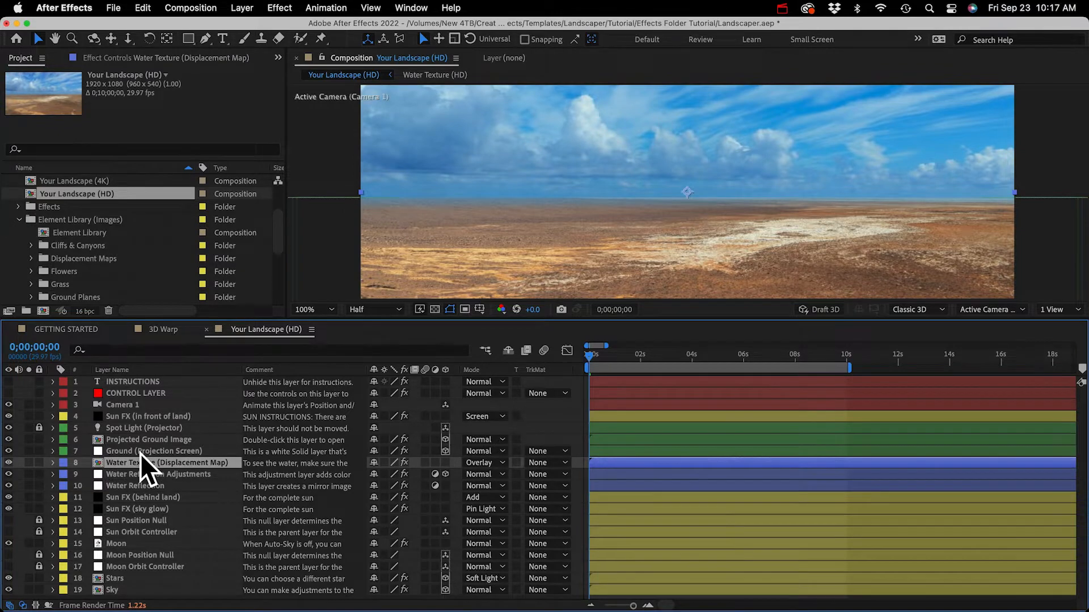
{"action": "key", "text": "super+v"}
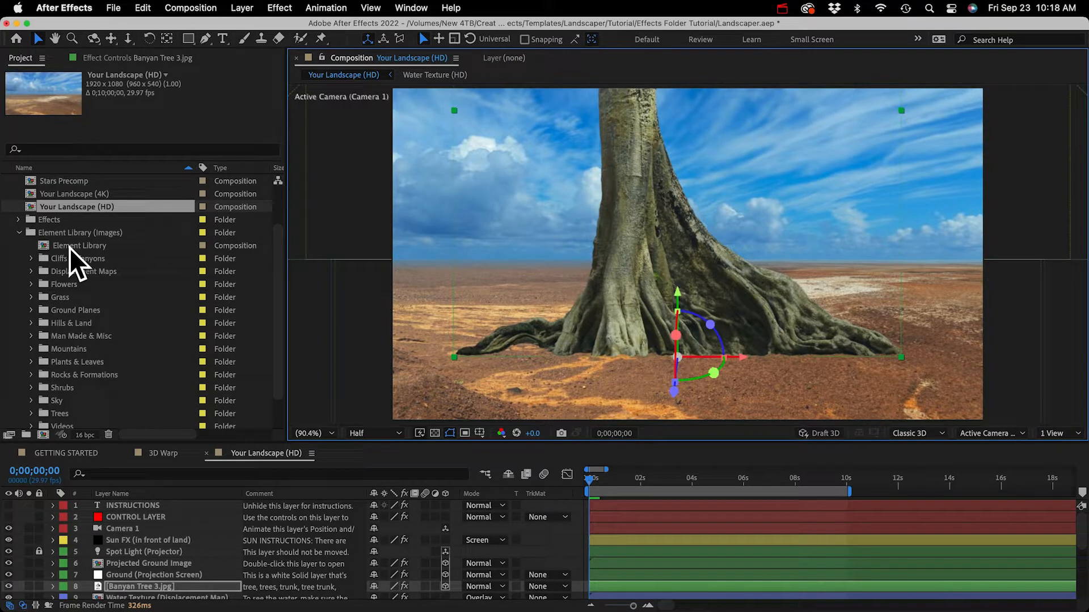
- Add Banyan Tree 3 (Map).jpg from the Displacement Maps folder beneath all layers of Your Landscape (HD) and hide it
{"action": "left_click", "coordinate": [66, 272]}
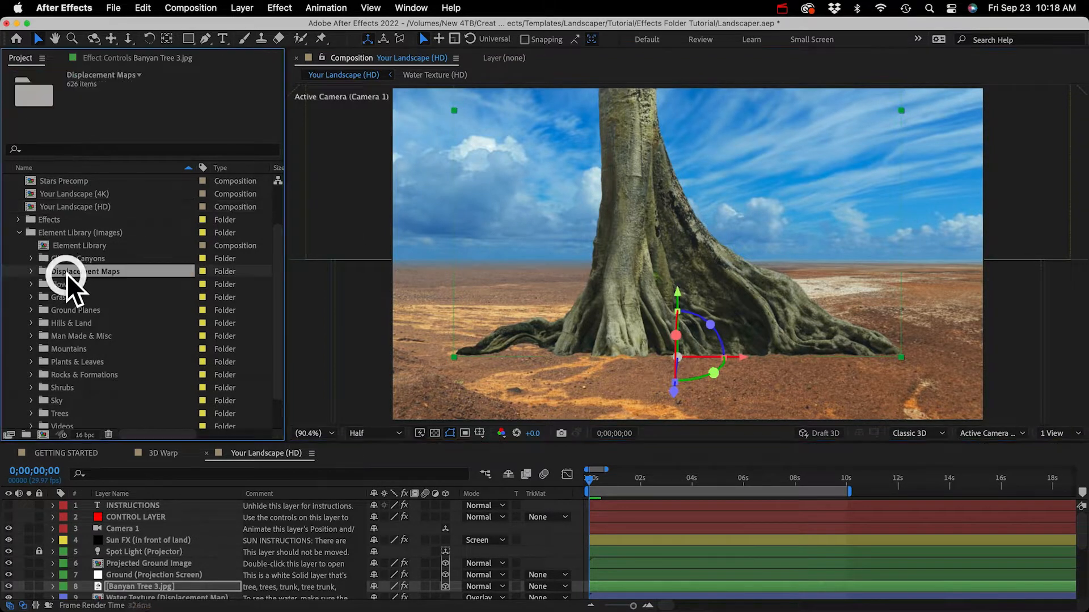
{"action": "left_click", "coordinate": [31, 271]}
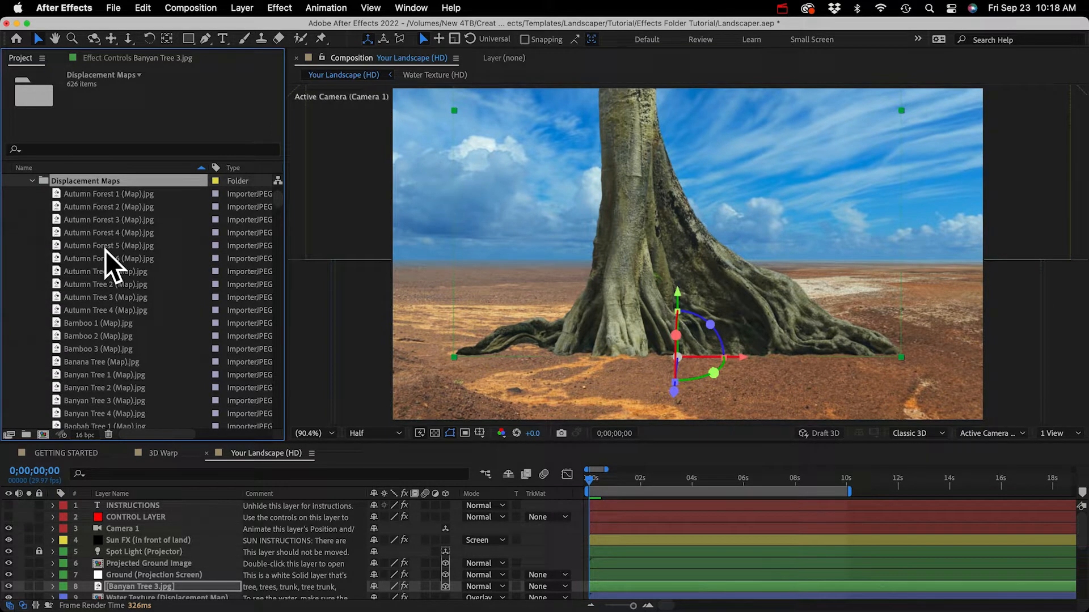
{"action": "scroll", "coordinate": [108, 341], "scroll_direction": "down", "scroll_amount": 3}
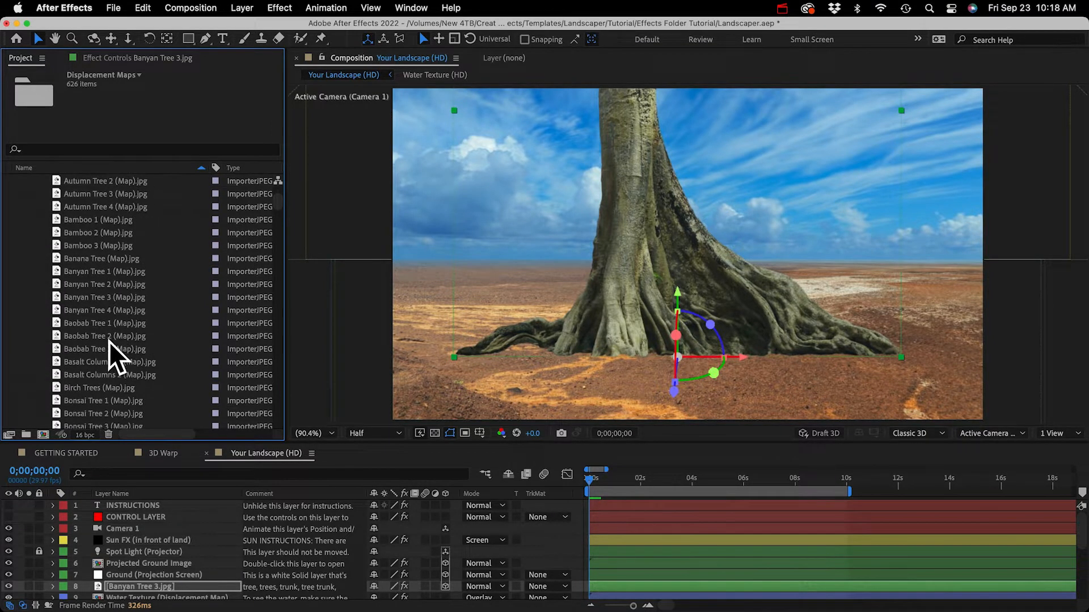
{"action": "left_click", "coordinate": [99, 298]}
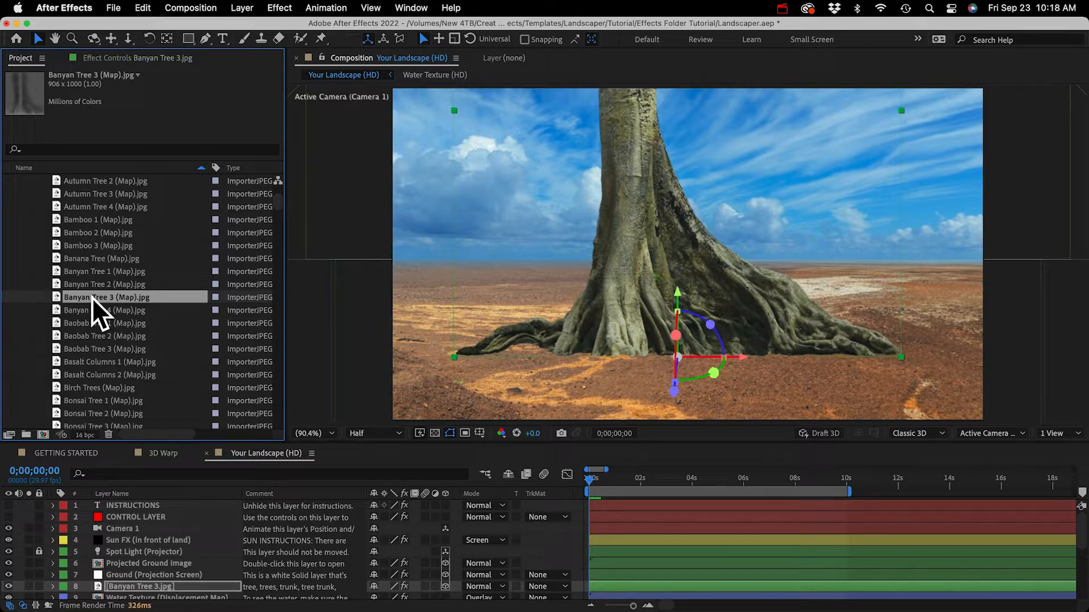
{"action": "left_click_drag", "start_coordinate": [92, 298], "coordinate": [148, 596]}
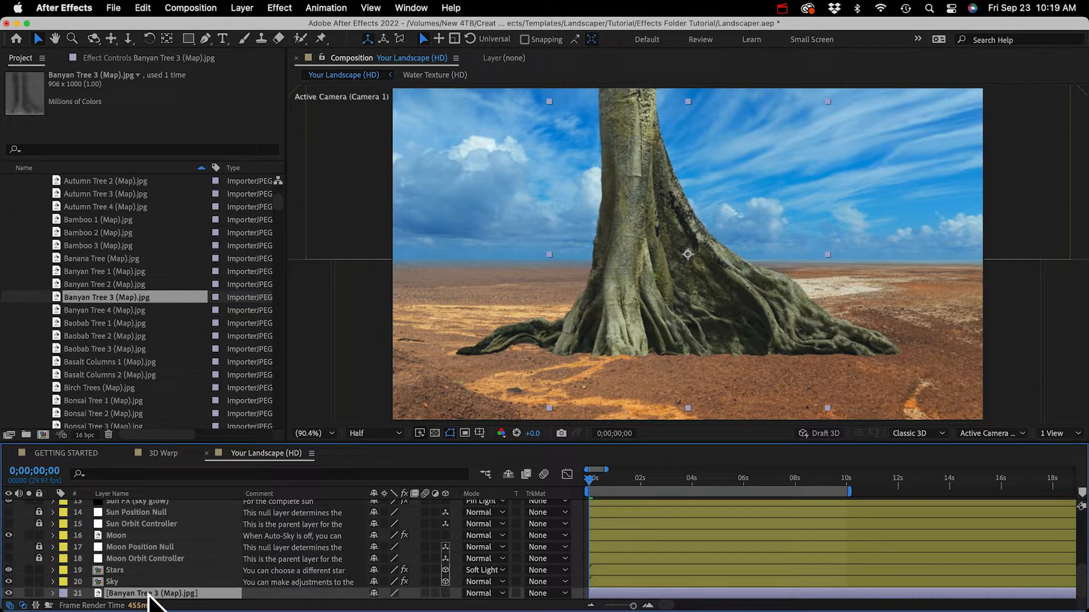
{"action": "left_click", "coordinate": [8, 593]}
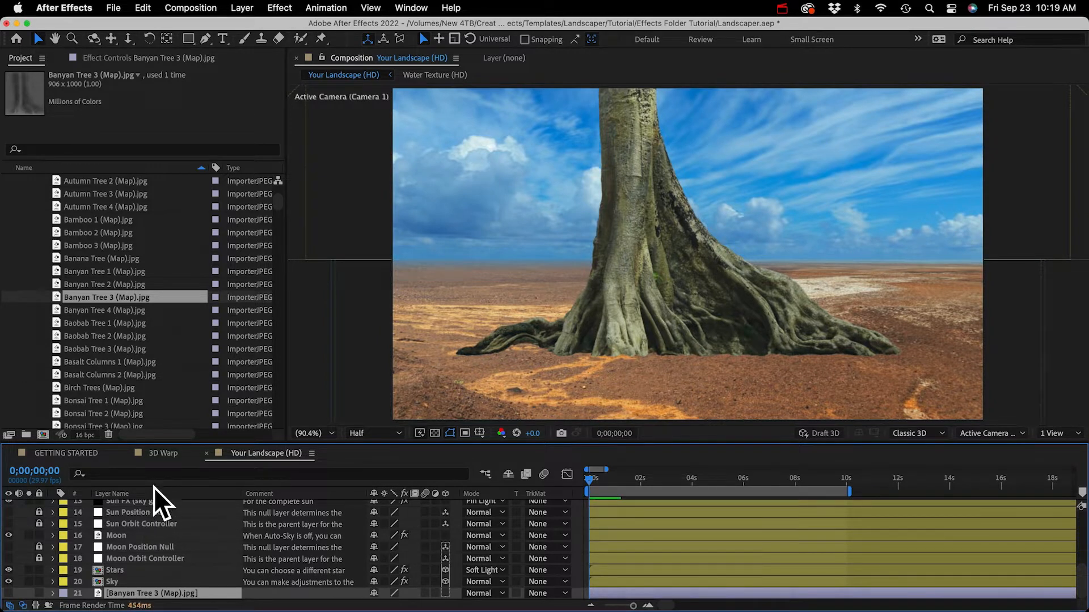
- Copy the 3D WARP EFFECT divider, 3D Warp Controls and Displacement Map (3D Warp) from the 3D Warp comp's 3D Warp Effect layer
{"action": "left_click", "coordinate": [161, 454]}
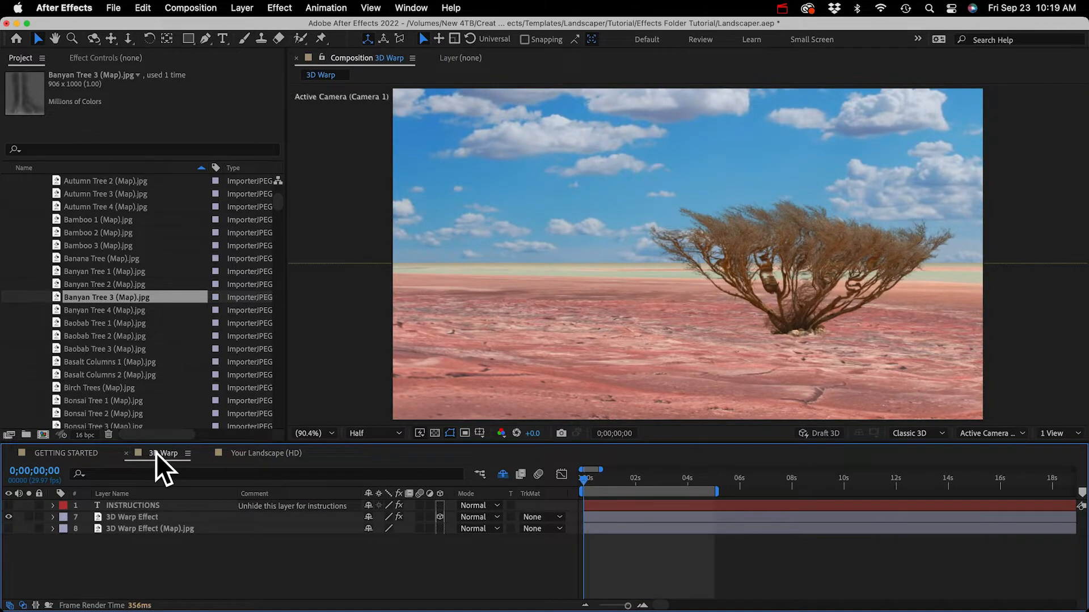
{"action": "left_click", "coordinate": [129, 517]}
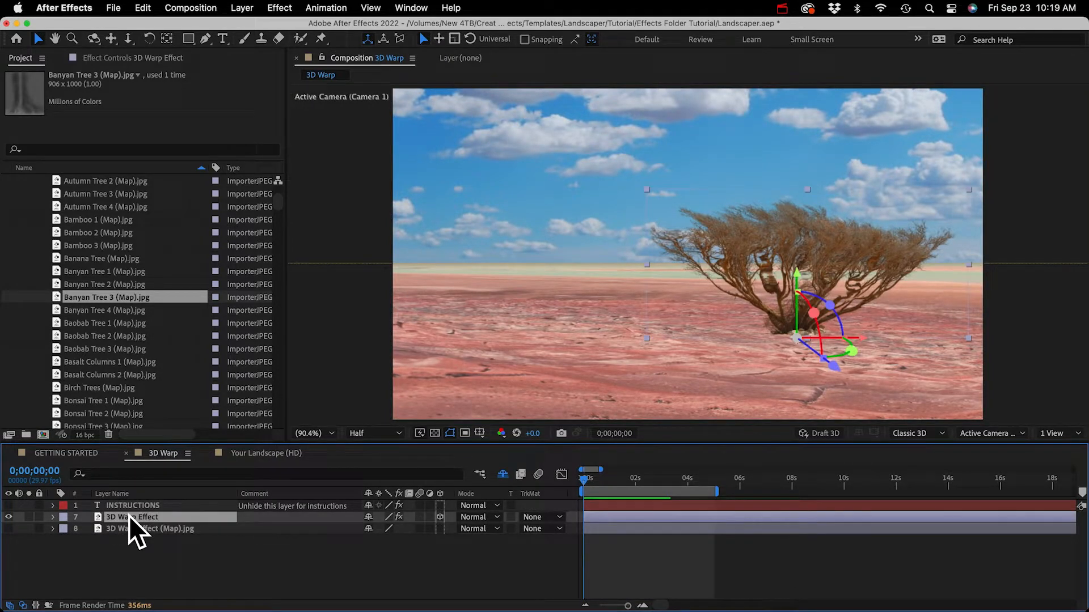
{"action": "left_click", "coordinate": [120, 57]}
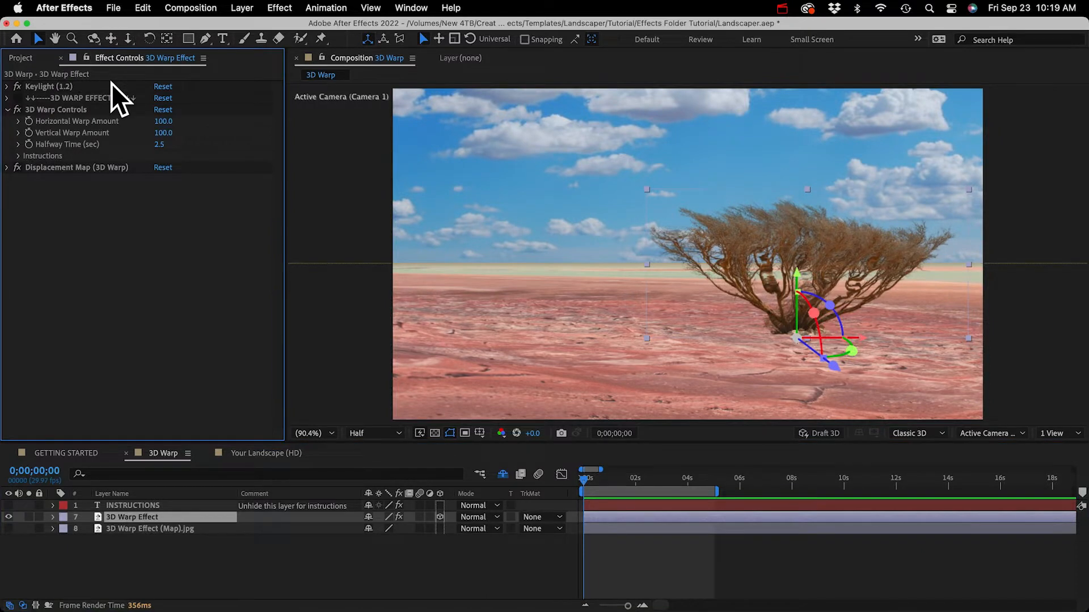
{"action": "left_click", "coordinate": [76, 98]}
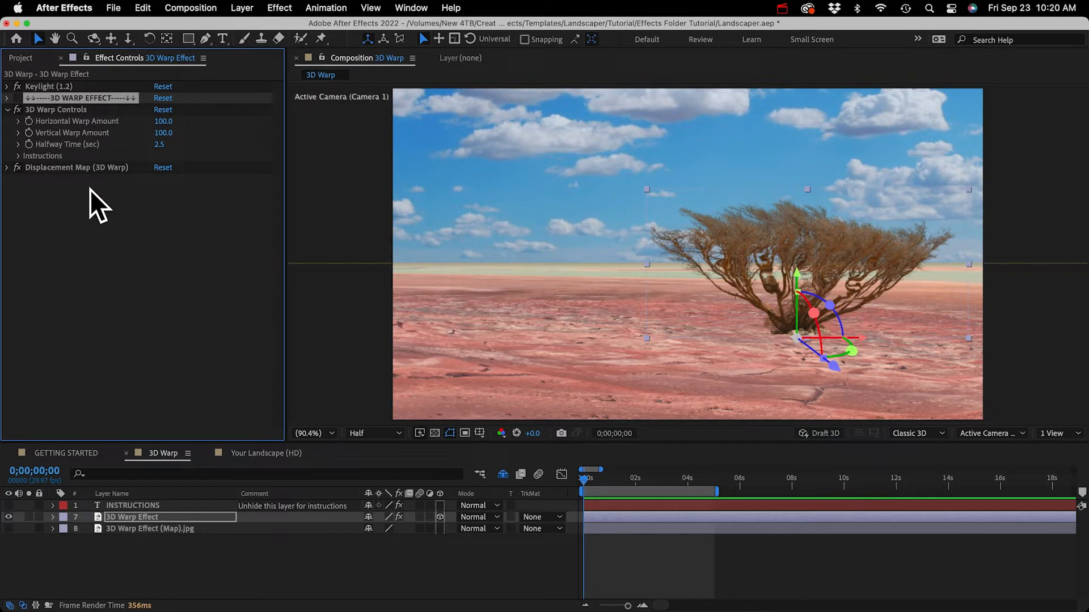
{"action": "left_click", "coordinate": [86, 168], "text": "shift"}
{"action": "key", "text": "super+c"}
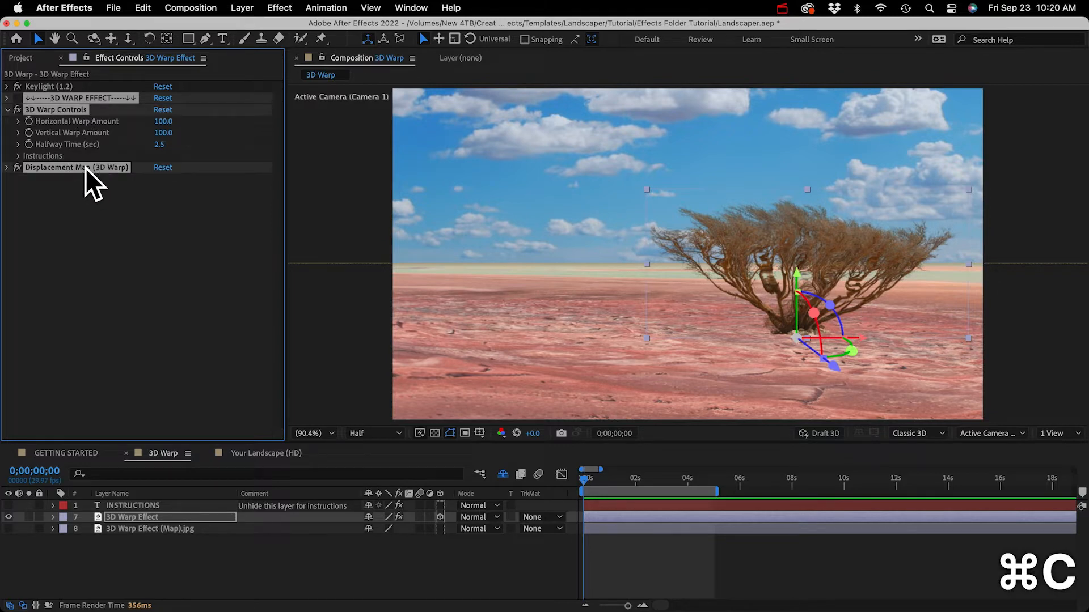
- Paste the copied 3D Warp effects onto the Banyan Tree 3.jpg layer in Your Landscape (HD)
{"action": "left_click", "coordinate": [264, 453]}
{"action": "scroll", "coordinate": [134, 517], "scroll_direction": "up", "scroll_amount": 5}
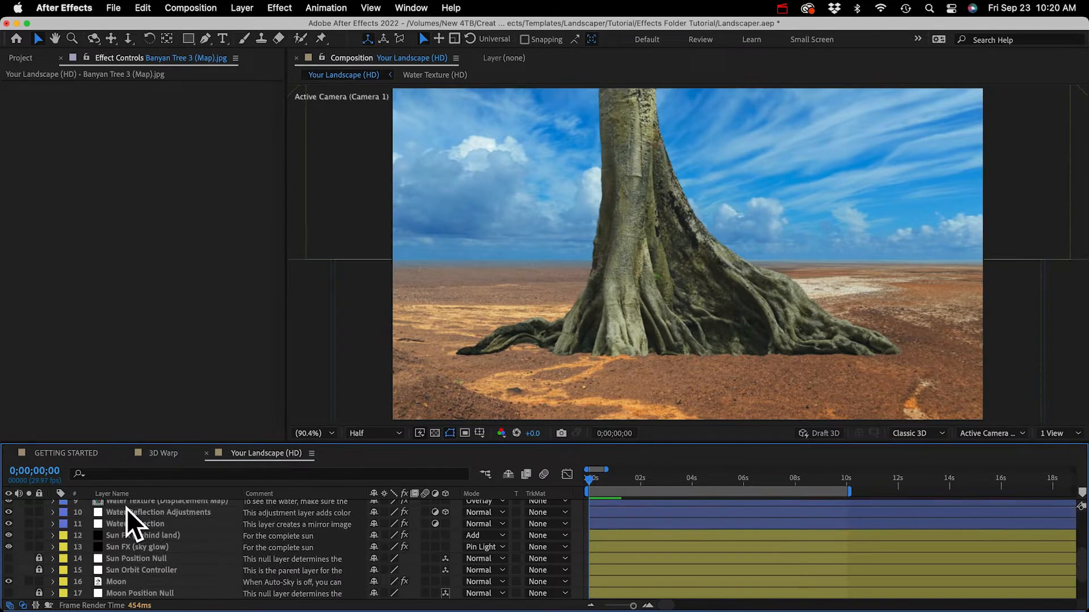
{"action": "left_click", "coordinate": [148, 548]}
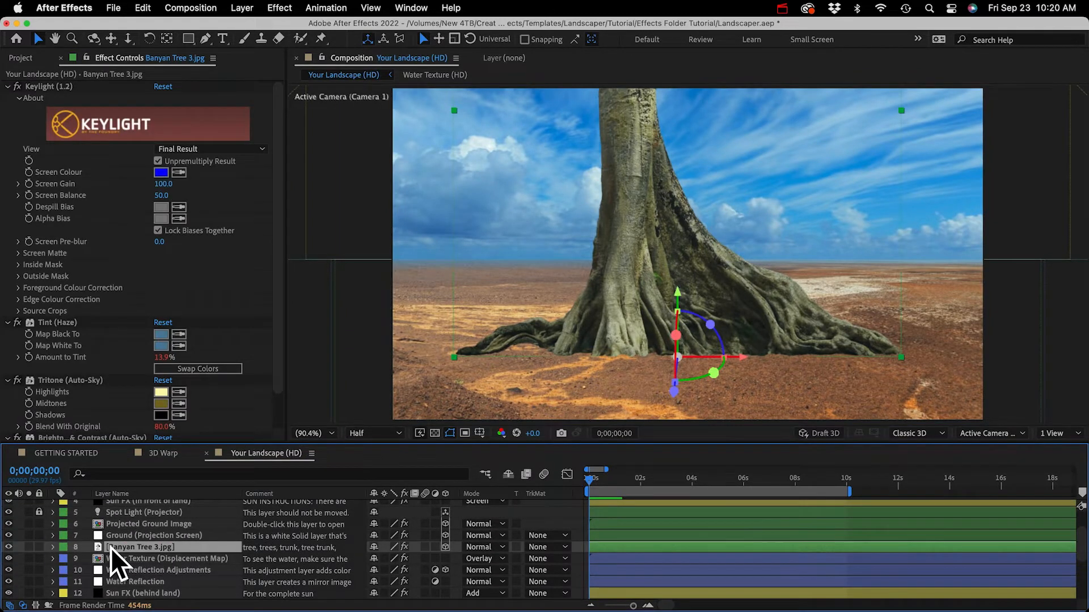
{"action": "left_click", "coordinate": [97, 401]}
{"action": "key", "text": "super+v"}
- Collapse all effects on the banyan tree layer and expand only 3D Warp Controls
{"action": "scroll", "coordinate": [92, 391], "scroll_direction": "down", "scroll_amount": 5}
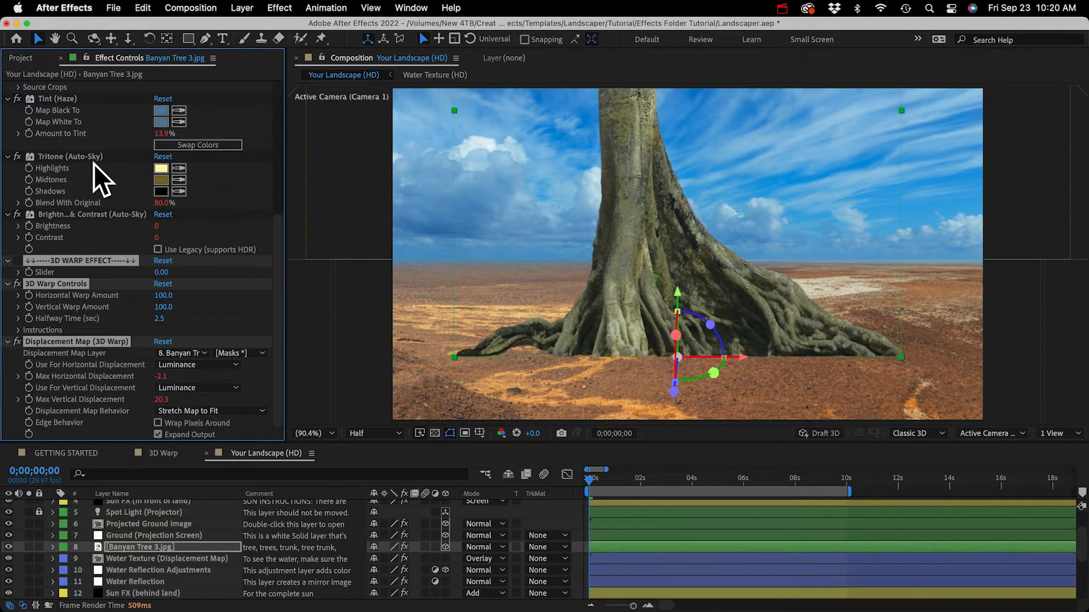
{"action": "key", "text": "super+a"}
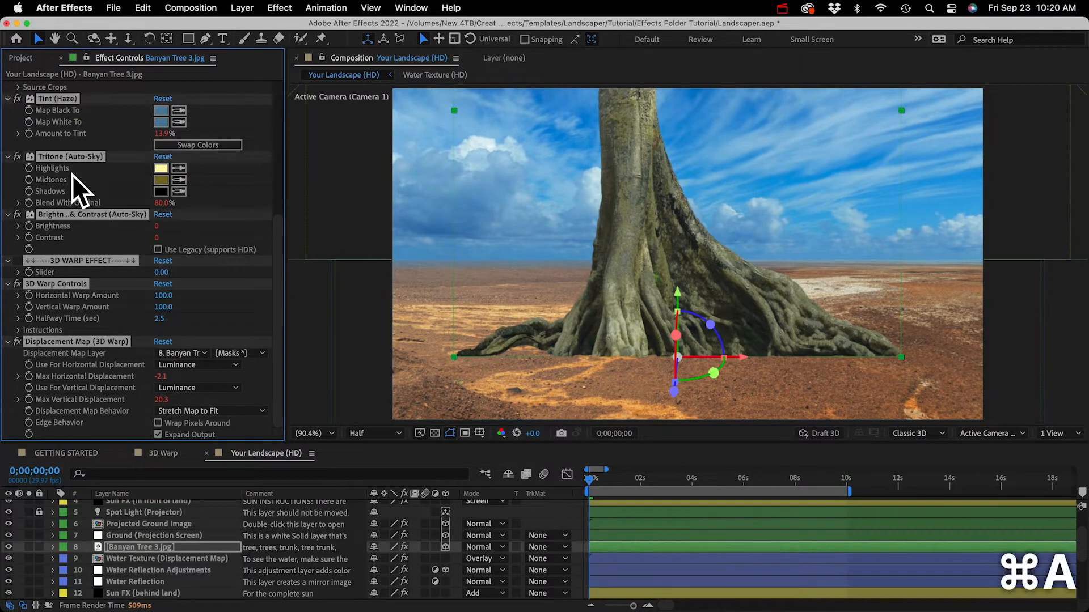
{"action": "left_click", "coordinate": [8, 157]}
{"action": "left_click", "coordinate": [60, 175]}
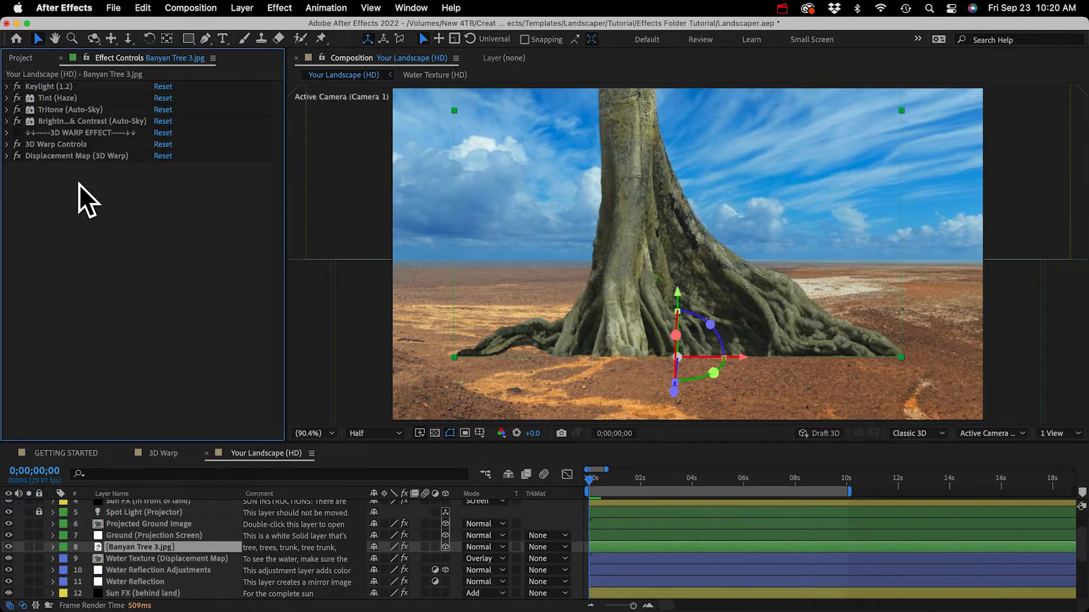
{"action": "left_click", "coordinate": [6, 144]}
{"action": "left_click", "coordinate": [132, 282]}
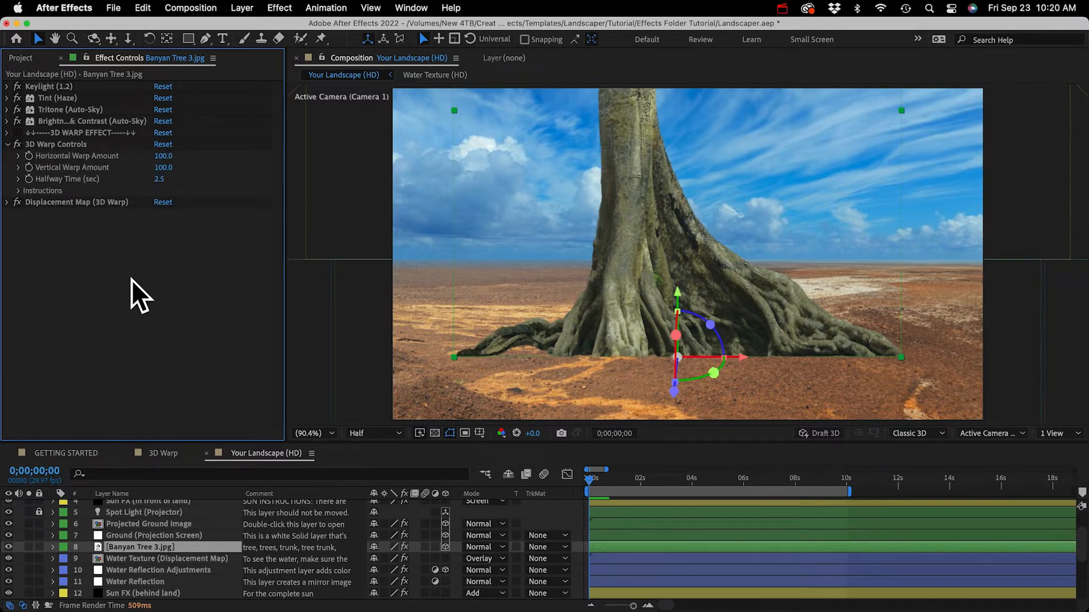
- Set the Displacement Map Layer of Displacement Map (3D Warp) to 21. Banyan Tree 3 (Map).jpg
{"action": "left_click", "coordinate": [54, 202]}
{"action": "left_click", "coordinate": [7, 203]}
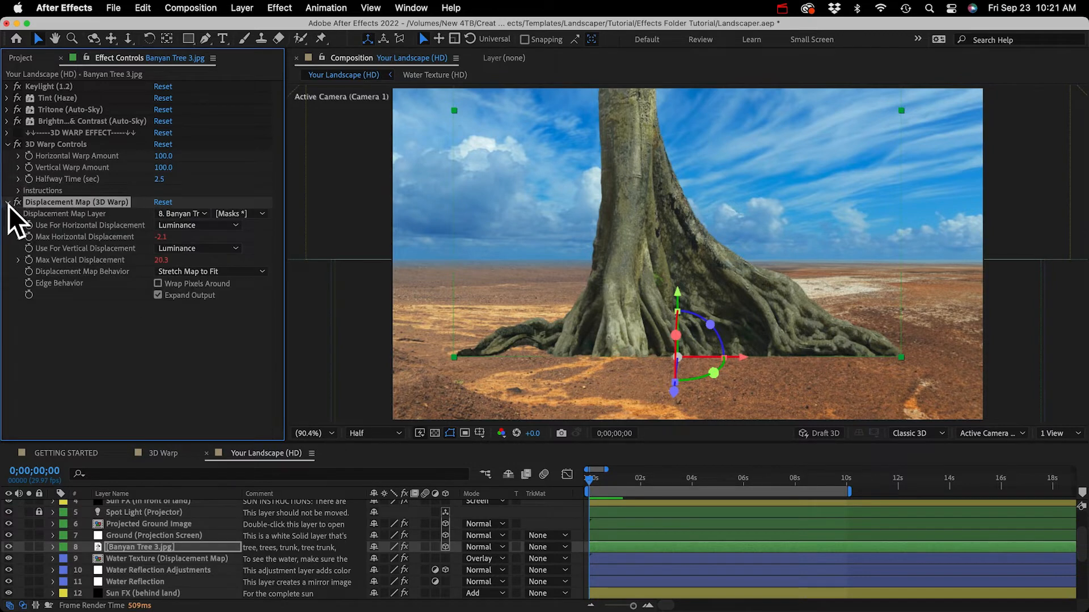
{"action": "left_click", "coordinate": [202, 214]}
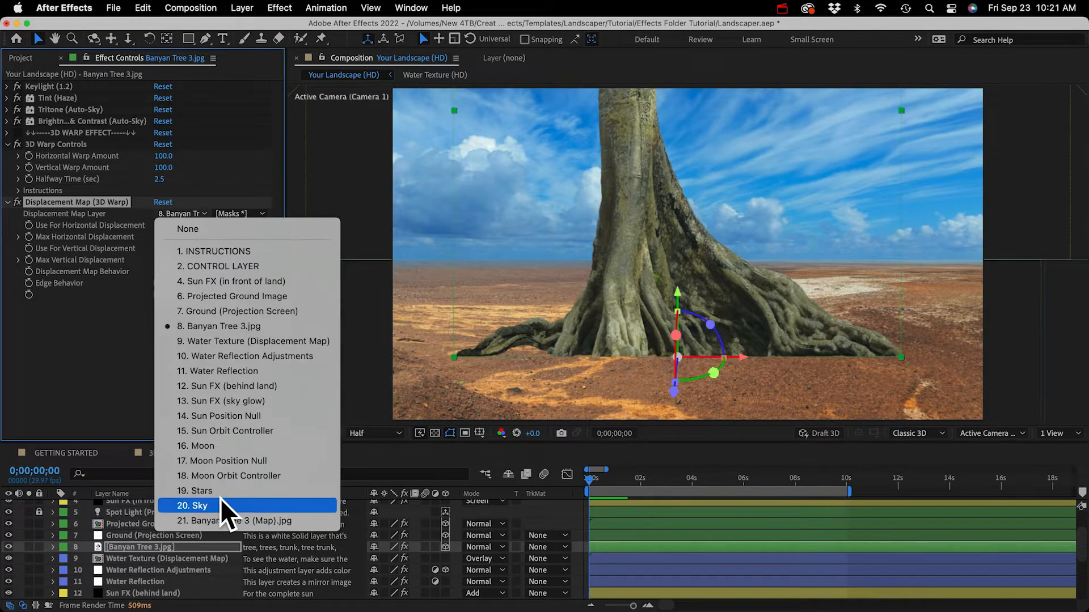
{"action": "left_click", "coordinate": [237, 521]}
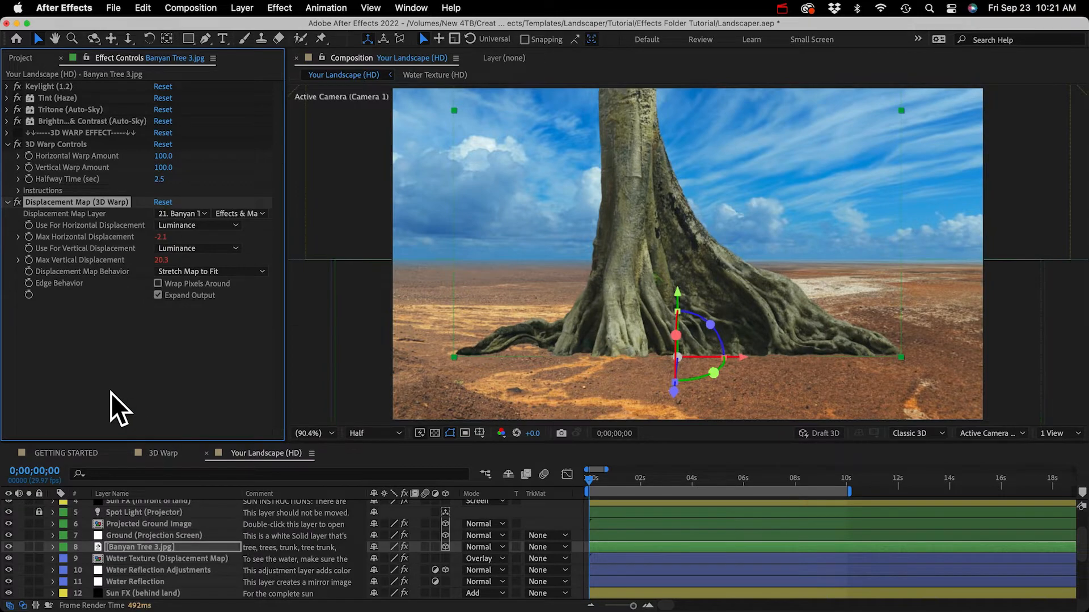
{"action": "left_click", "coordinate": [111, 393]}
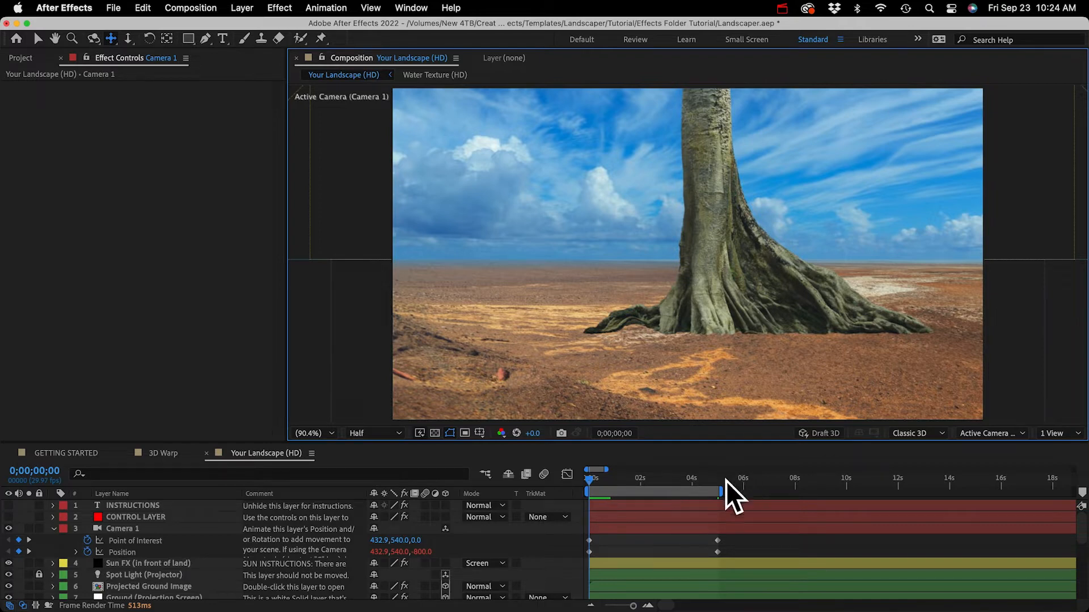
- Zoom in on the timeline to examine Camera 1's Point of Interest and Position keyframes, staying at the first frame
{"action": "key", "text": "equal"}
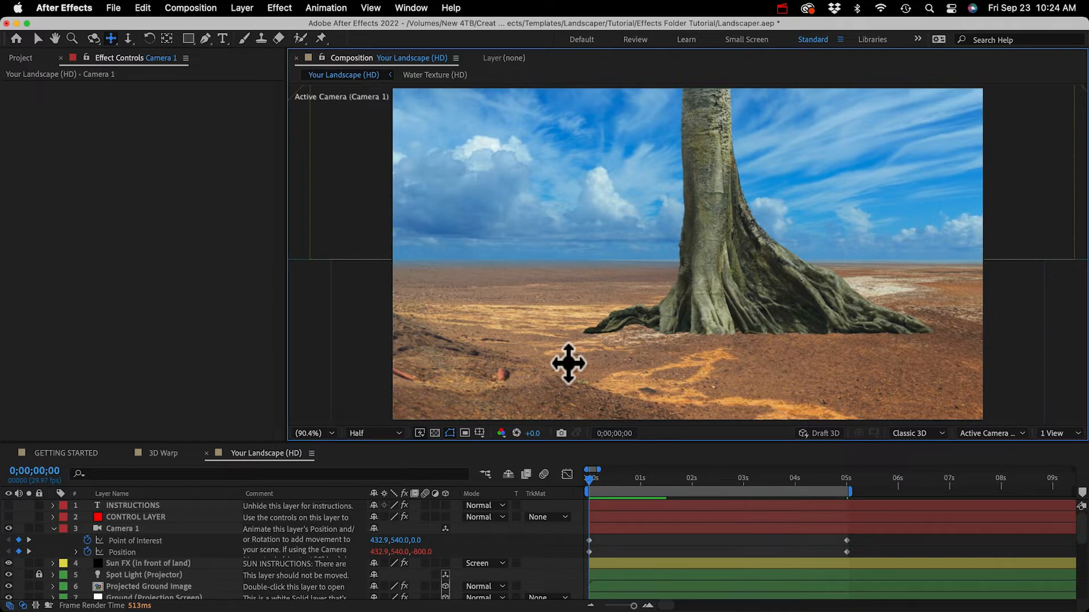
{"action": "left_click_drag", "start_coordinate": [864, 537], "coordinate": [573, 558]}
{"action": "left_click", "coordinate": [681, 544]}
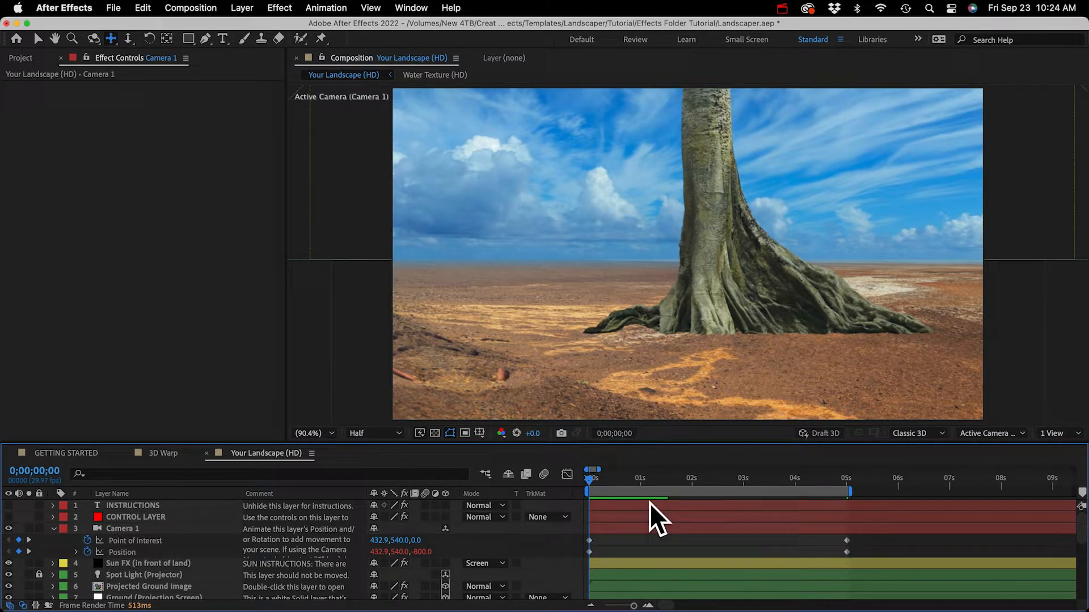
{"action": "left_click_drag", "start_coordinate": [592, 481], "coordinate": [557, 487]}
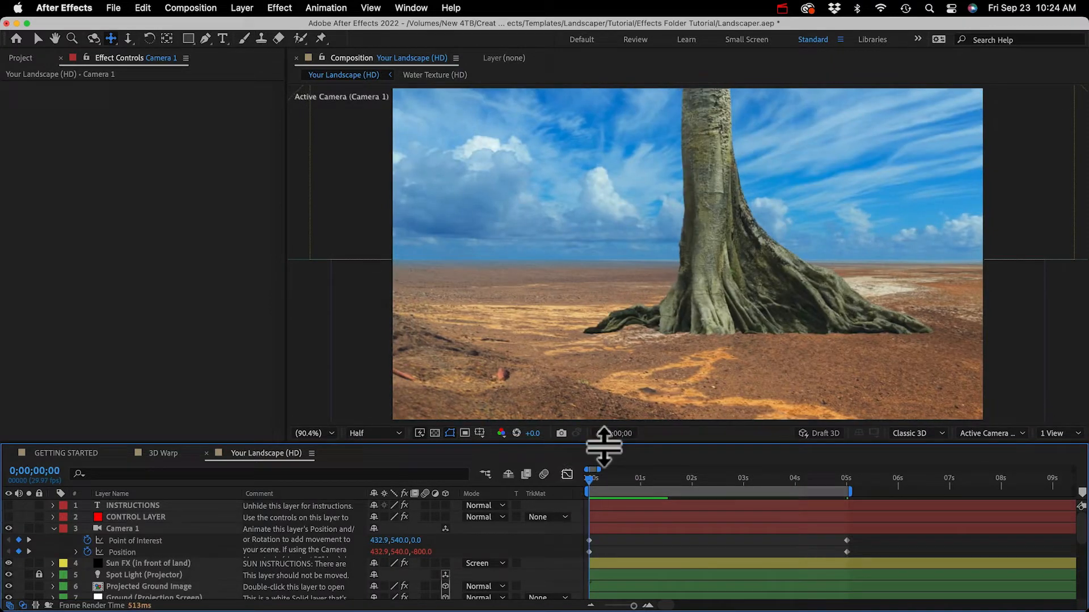
{"action": "key", "text": "c"}
{"action": "left_click_drag", "start_coordinate": [676, 266], "coordinate": [668, 170]}
{"action": "key", "text": "super+z"}
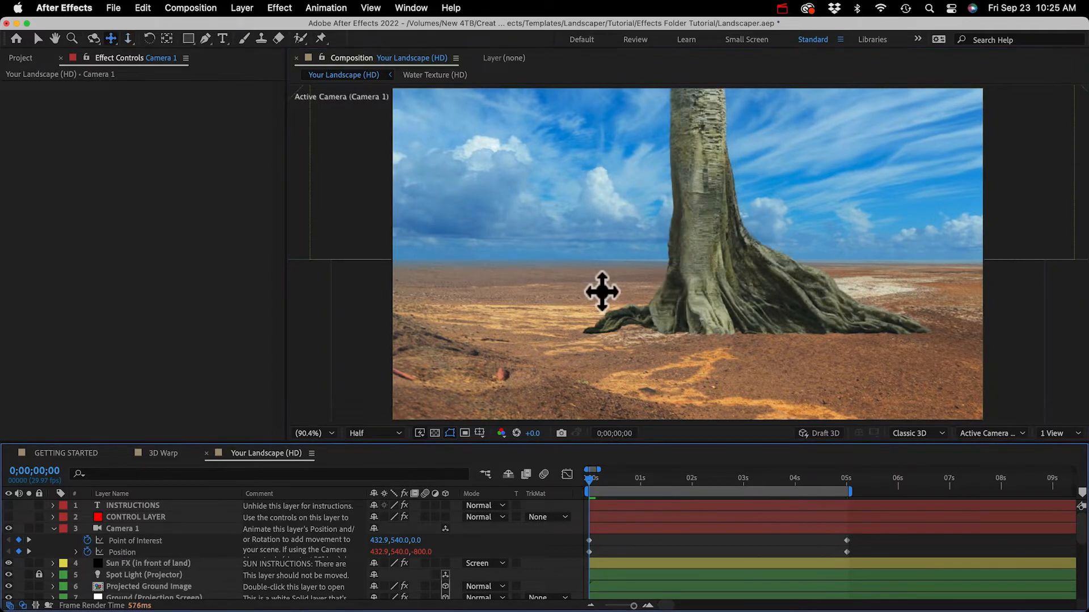
- Move to 0;00;02;15, midway through the camera move, and set the Banyan Tree 3.jpg layer's Halfway Time to 2.5 seconds
{"action": "scroll", "coordinate": [121, 561], "scroll_direction": "down", "scroll_amount": 5}
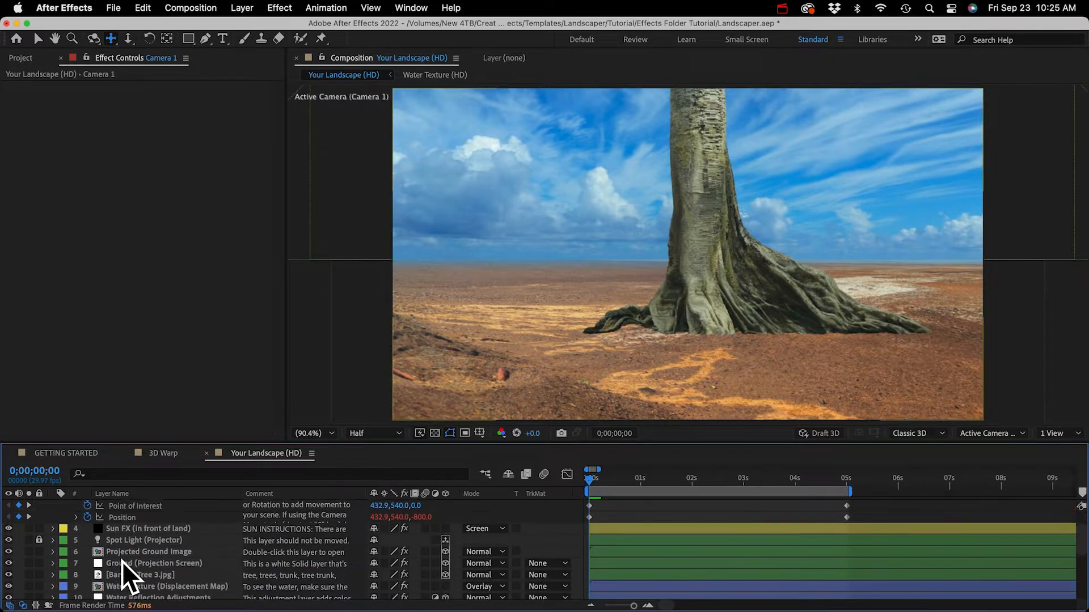
{"action": "scroll", "coordinate": [121, 562], "scroll_direction": "down", "scroll_amount": 1}
{"action": "left_click", "coordinate": [130, 540]}
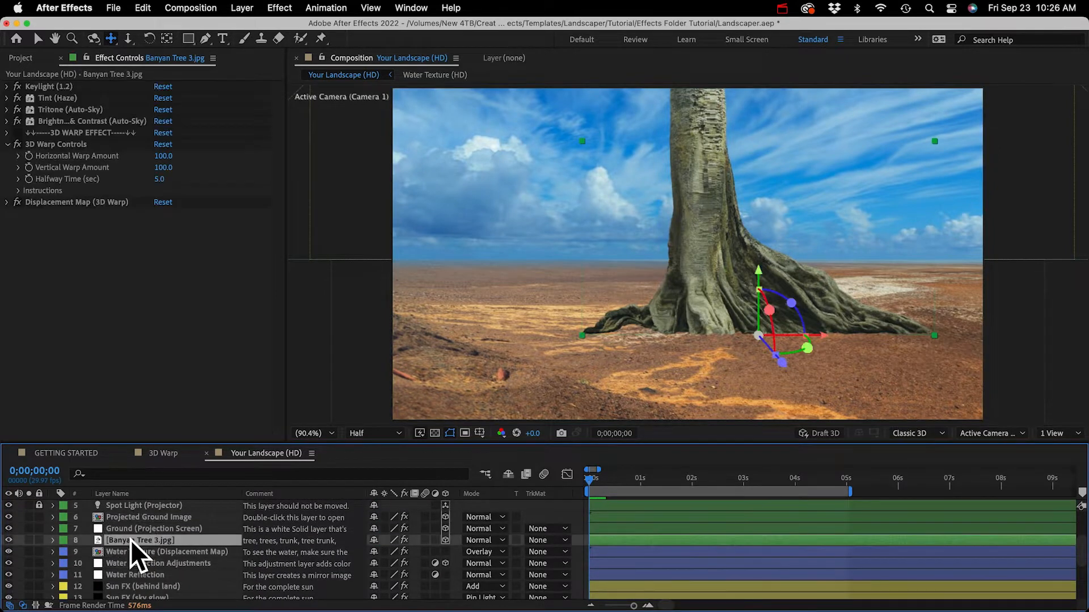
{"action": "left_click", "coordinate": [76, 178]}
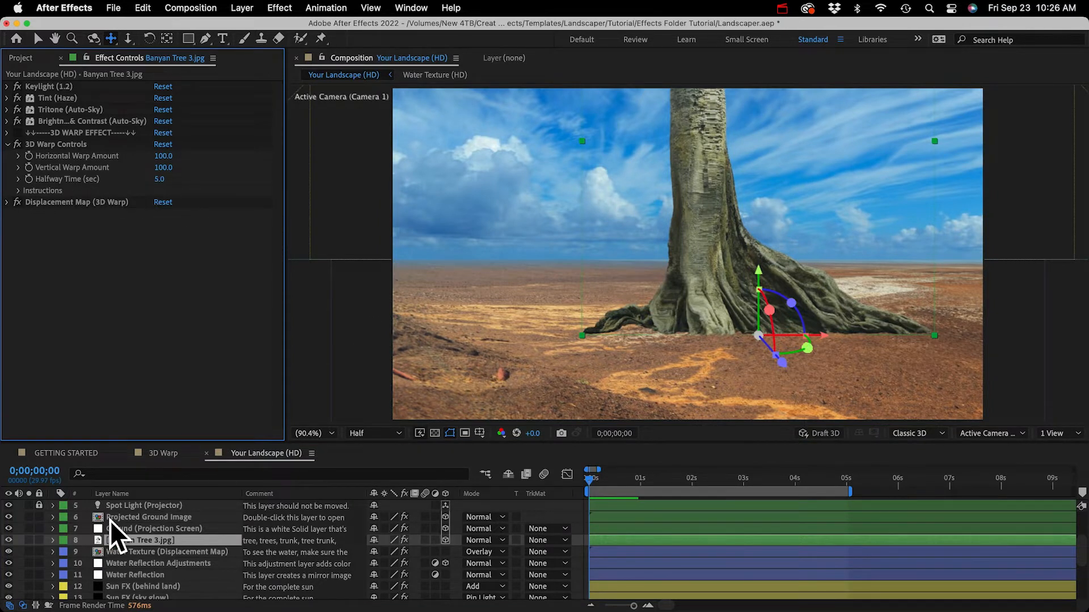
{"action": "scroll", "coordinate": [236, 515], "scroll_direction": "up", "scroll_amount": 3}
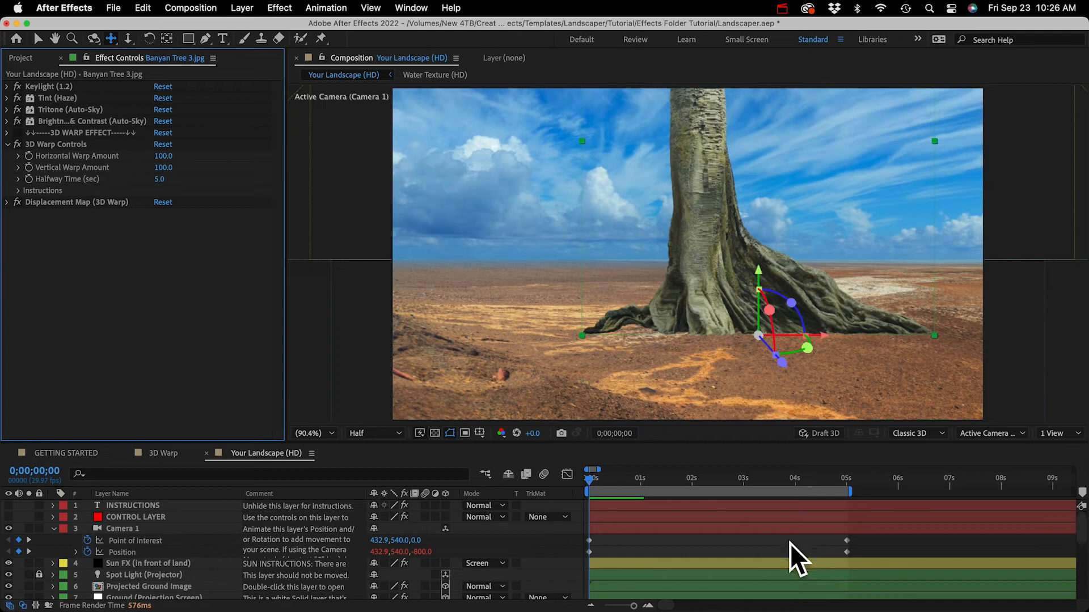
{"action": "left_click", "coordinate": [718, 479]}
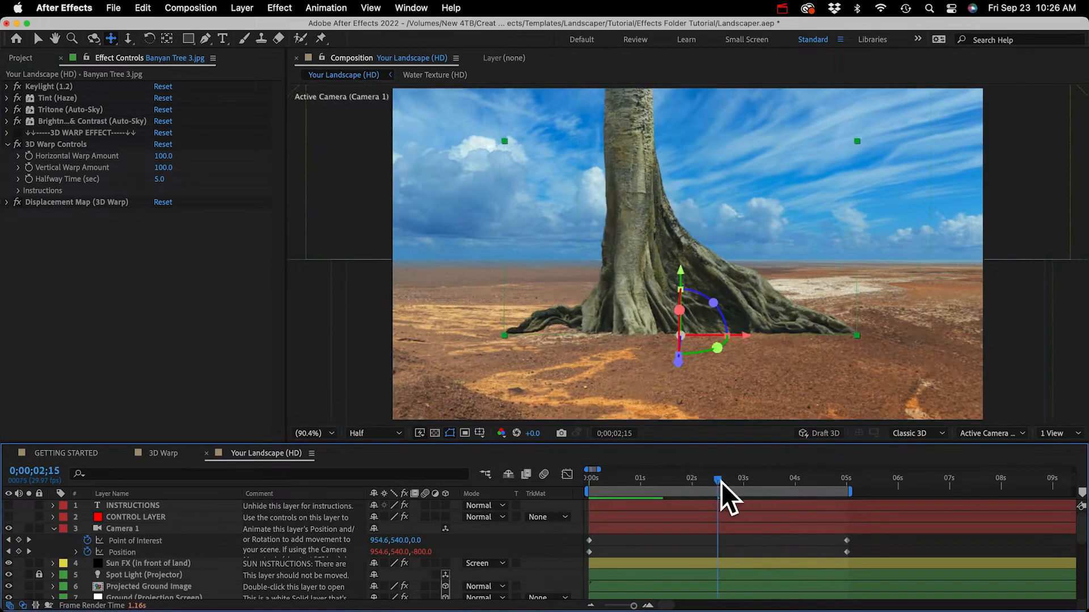
{"action": "left_click", "coordinate": [160, 179]}
{"action": "type", "text": "2.5"}
{"action": "key", "text": "Return"}
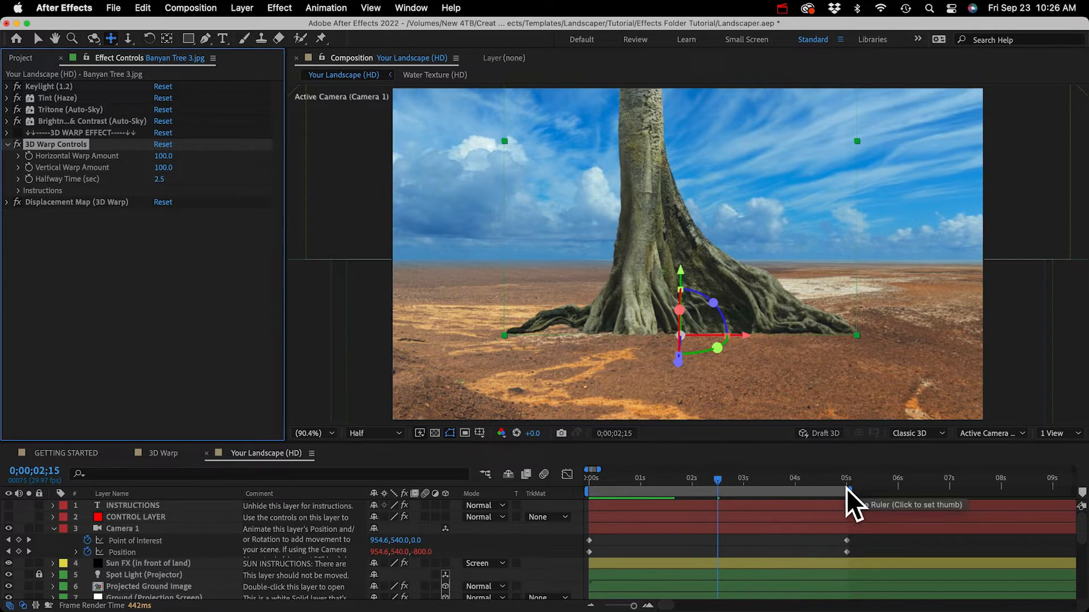
{"action": "scroll", "coordinate": [876, 481], "scroll_direction": "right", "scroll_amount": 3}
{"action": "scroll", "coordinate": [876, 481], "scroll_direction": "right", "scroll_amount": 9}
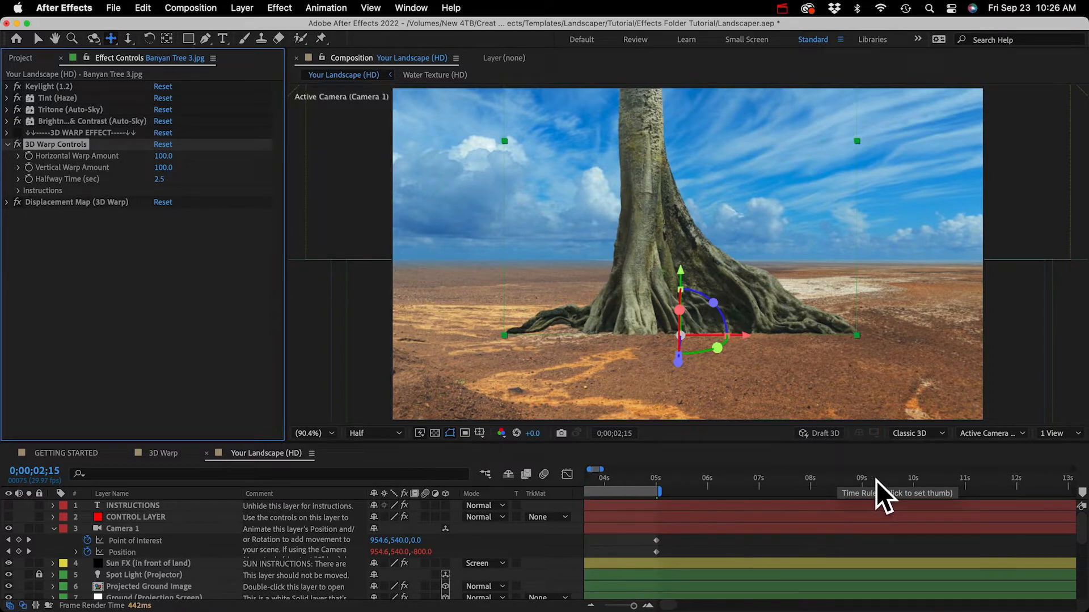
{"action": "scroll", "coordinate": [877, 481], "scroll_direction": "right", "scroll_amount": 2}
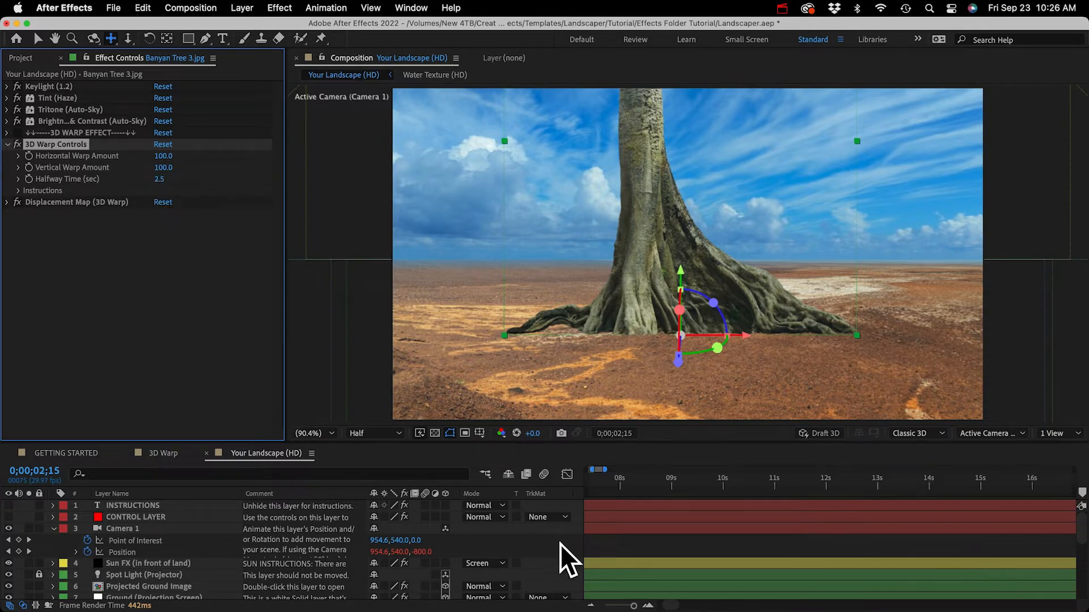
{"action": "scroll", "coordinate": [561, 543], "scroll_direction": "left", "scroll_amount": 10}
- Select the Banyan Tree 3.jpg layer and expand its Displacement Map (3D Warp) settings
{"action": "scroll", "coordinate": [560, 544], "scroll_direction": "down", "scroll_amount": 2}
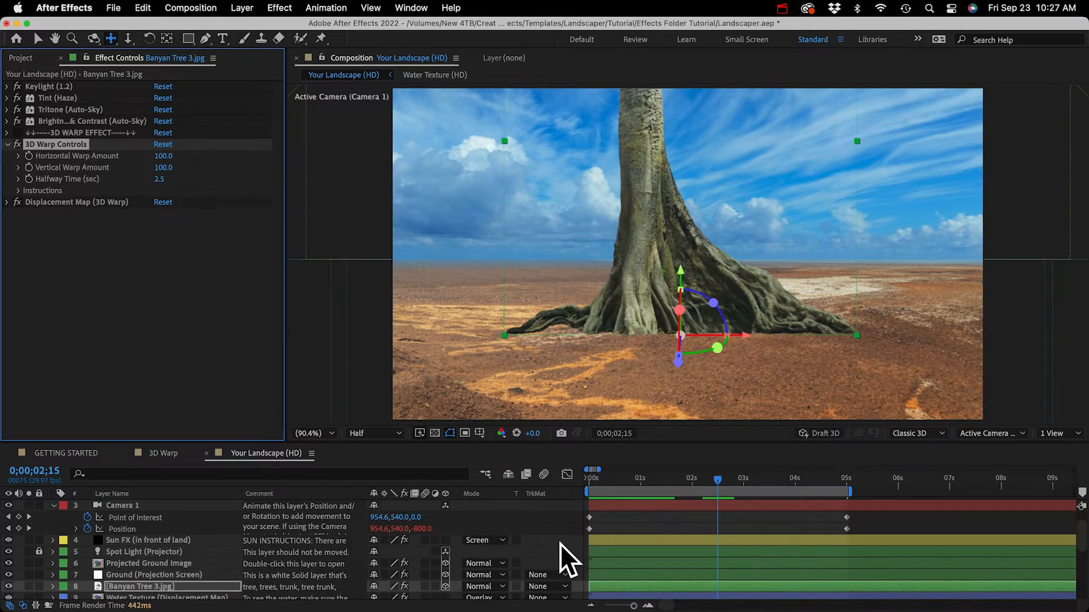
{"action": "left_click", "coordinate": [135, 586]}
{"action": "left_click", "coordinate": [7, 203]}
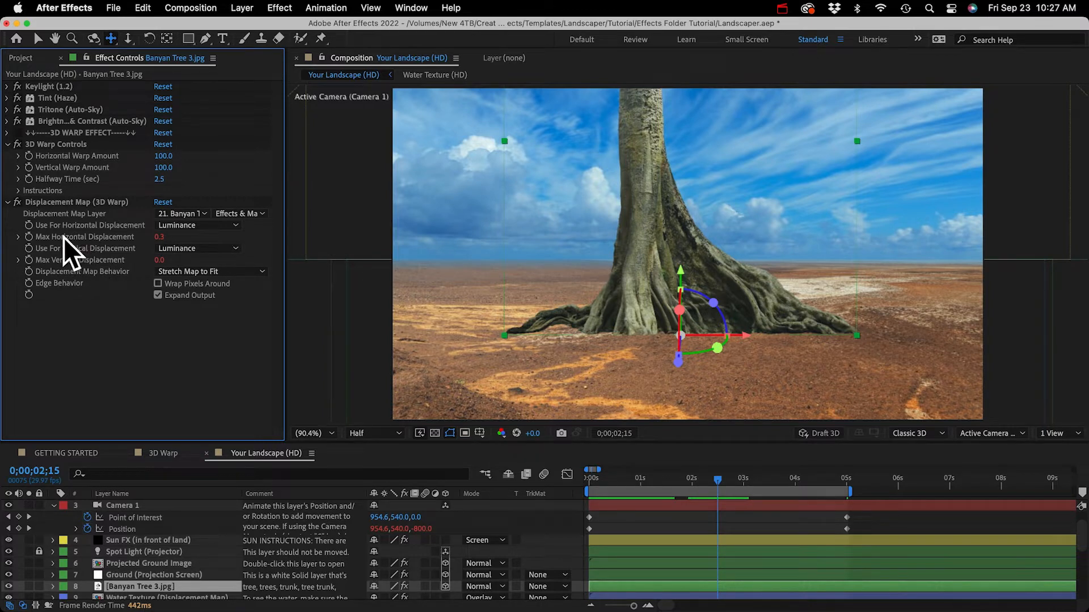
- Try changing the Max Horizontal and Max Vertical Displacement of Displacement Map (3D Warp) directly, undoing each change
{"action": "left_click_drag", "start_coordinate": [160, 237], "coordinate": [46, 223]}
{"action": "key", "text": "super+z"}
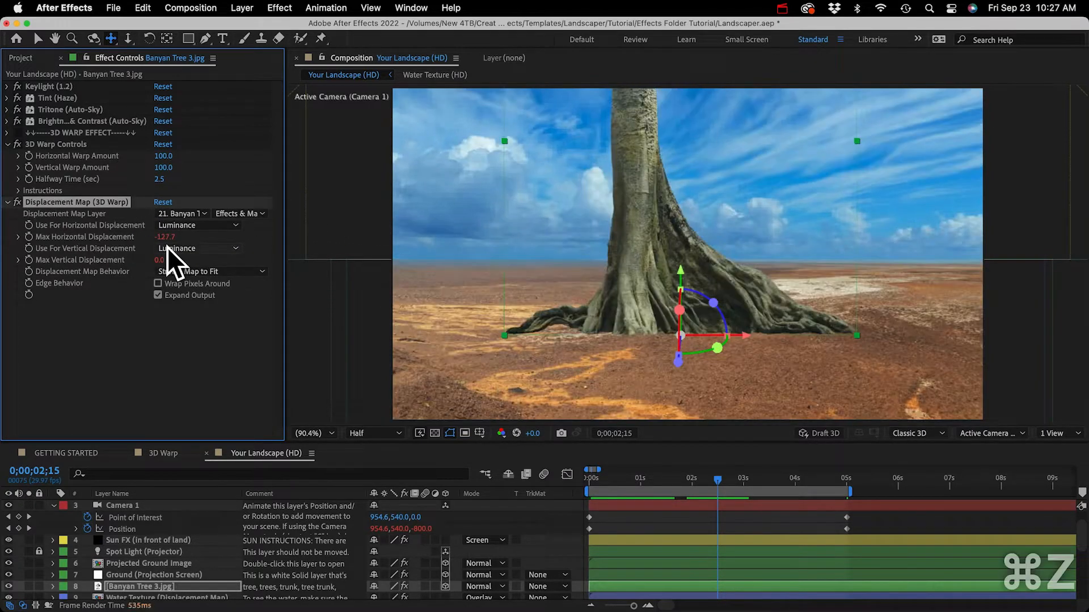
{"action": "left_click_drag", "start_coordinate": [159, 262], "coordinate": [1, 267]}
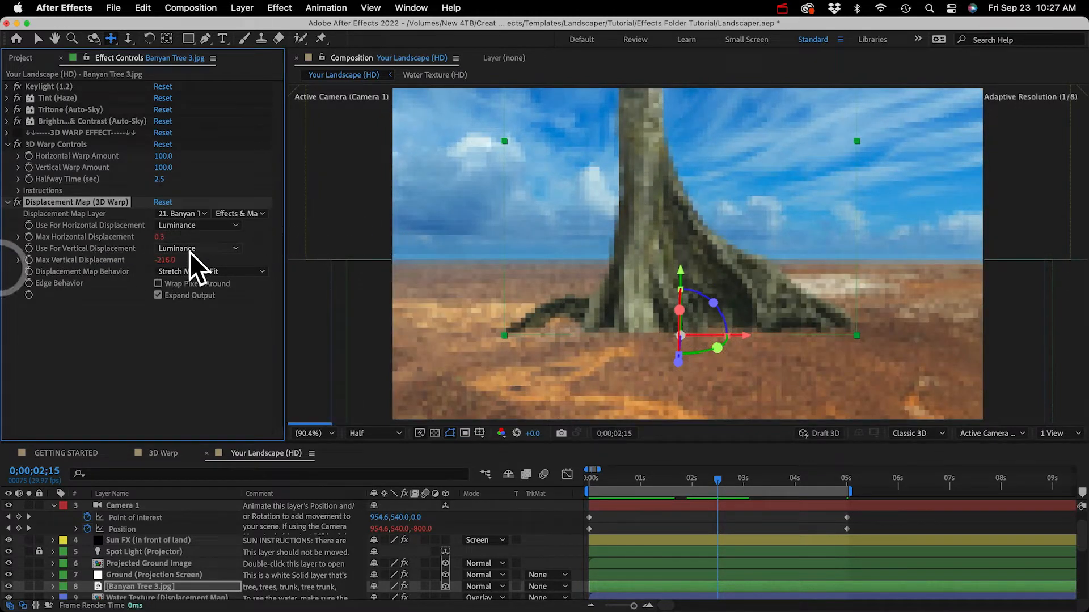
{"action": "key", "text": "super+z"}
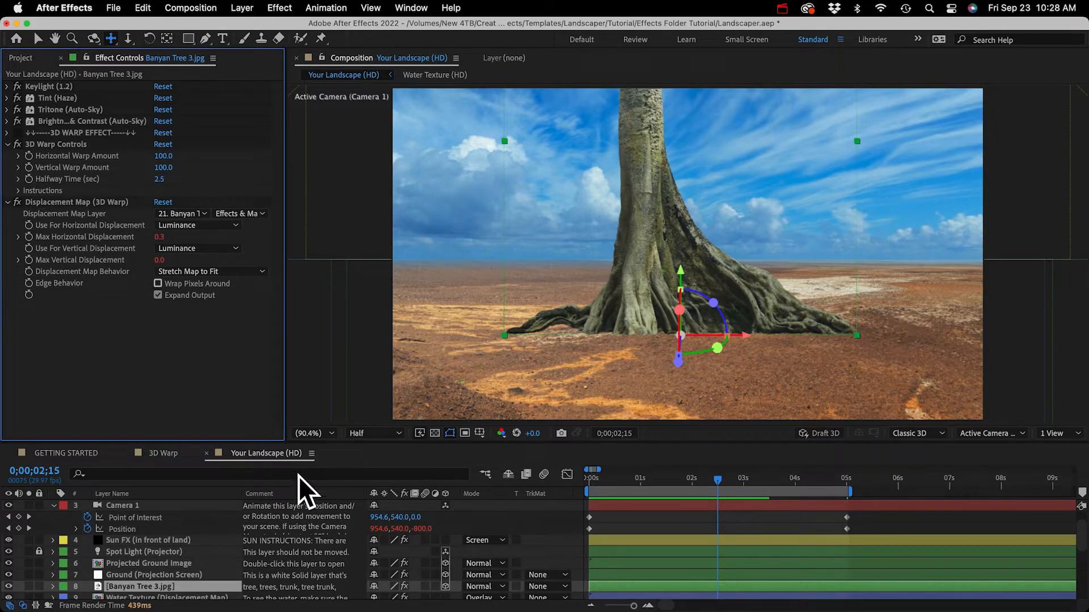
- Try rotating Camera 1 to a Y Rotation of about -31°, and undo the rotation
{"action": "left_click", "coordinate": [120, 506]}
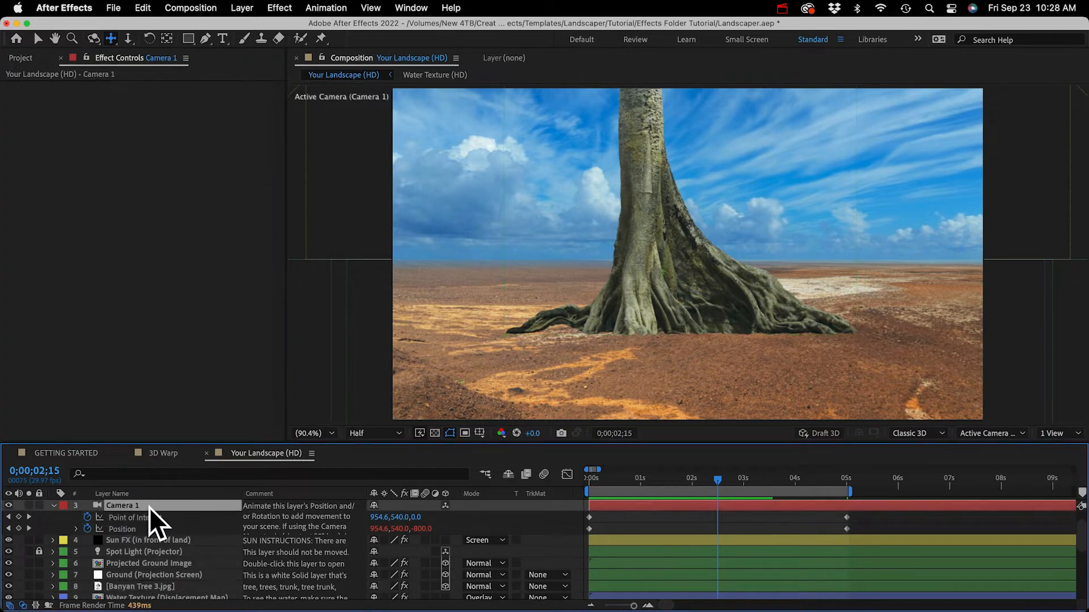
{"action": "key", "text": "r"}
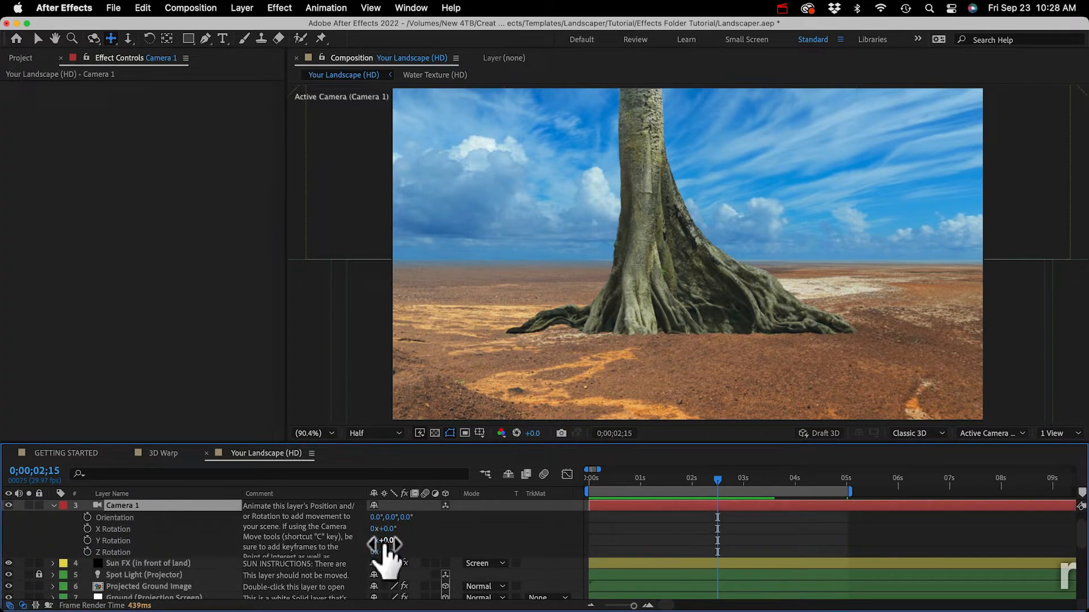
{"action": "mouse_move", "coordinate": [388, 540]}
{"action": "left_mouse_down"}
{"action": "mouse_move", "coordinate": [401, 542]}
{"action": "mouse_move", "coordinate": [368, 543]}
{"action": "left_mouse_up"}
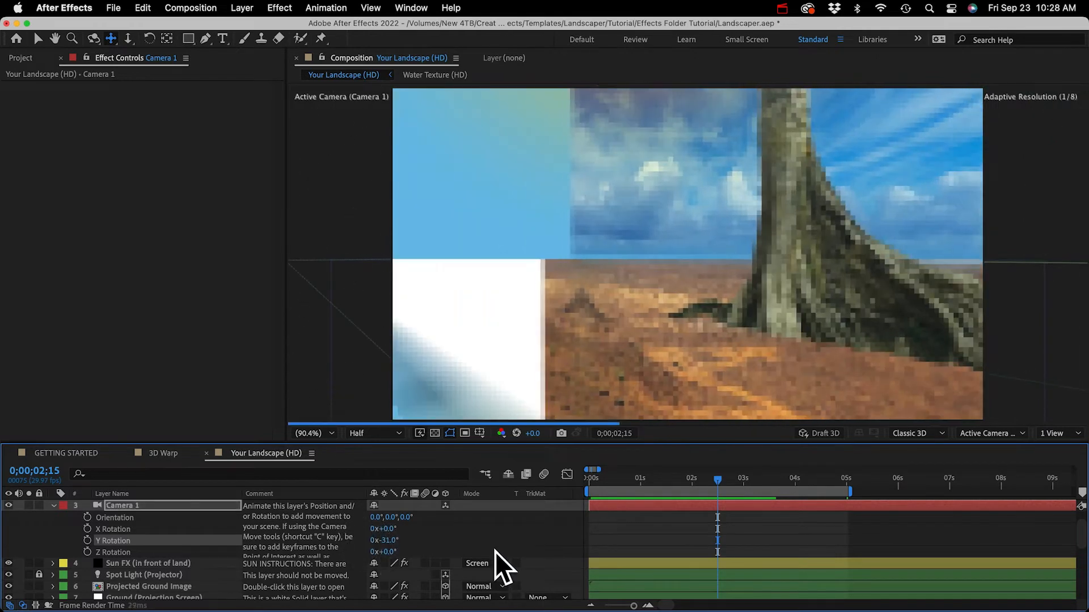
{"action": "key", "text": "super+z"}
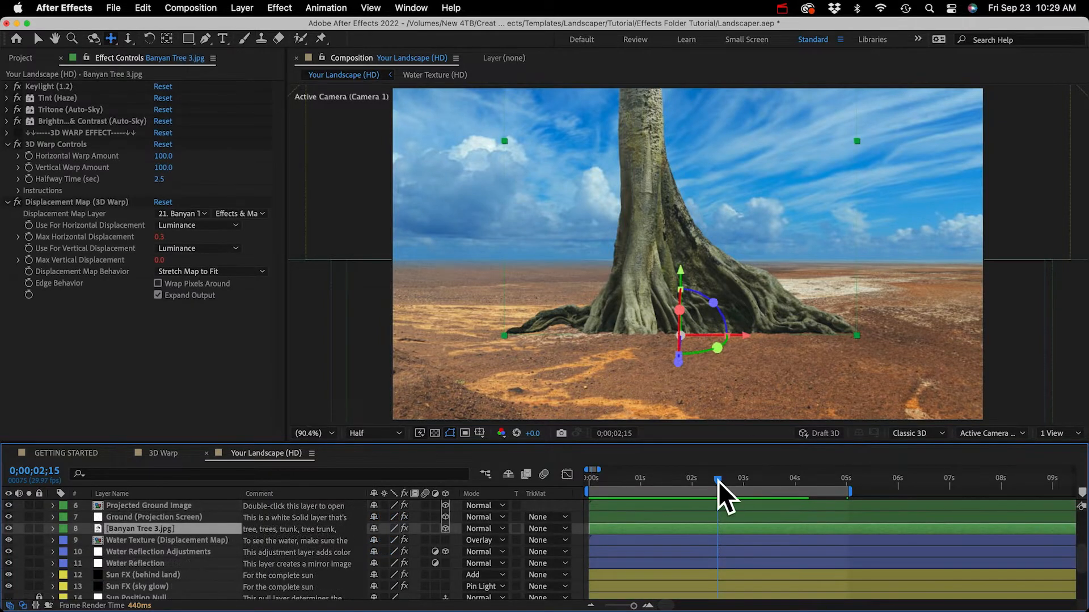
- Check the Banyan Tree 3.jpg layer's horizontal displacement just past the halfway point, at the first frame and at 0;00;04;29
{"action": "mouse_move", "coordinate": [717, 482]}
{"action": "left_mouse_down"}
{"action": "mouse_move", "coordinate": [690, 479]}
{"action": "mouse_move", "coordinate": [719, 481]}
{"action": "left_mouse_up"}
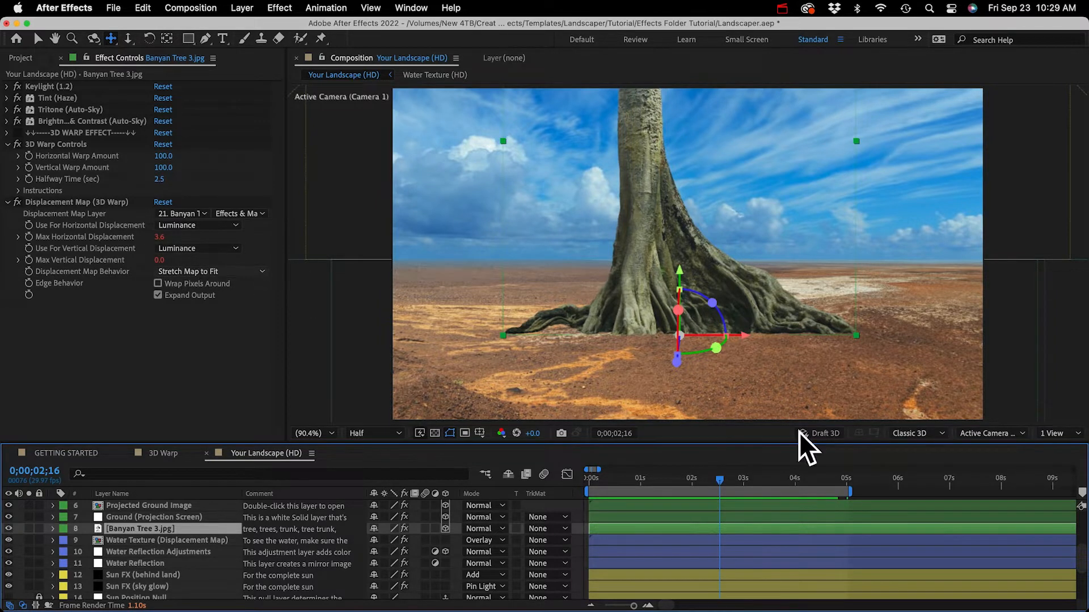
{"action": "left_click_drag", "start_coordinate": [719, 482], "coordinate": [566, 485]}
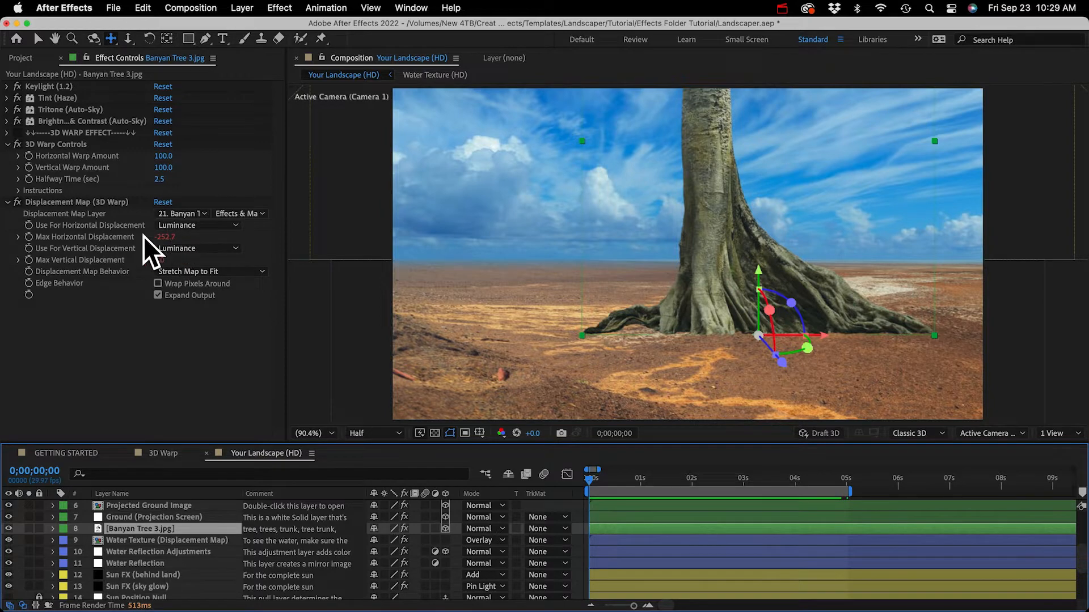
{"action": "left_click", "coordinate": [846, 481]}
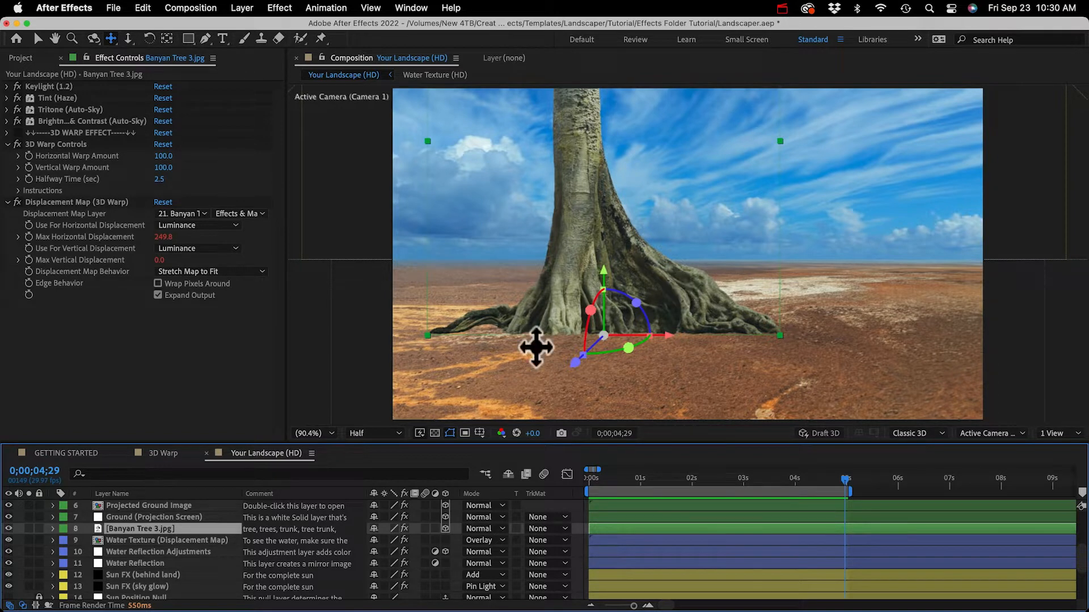
- Examine the Banyan Tree 3 (Map).jpg layer on its own, and preview the full landscape's camera move
{"action": "scroll", "coordinate": [150, 574], "scroll_direction": "down", "scroll_amount": 3}
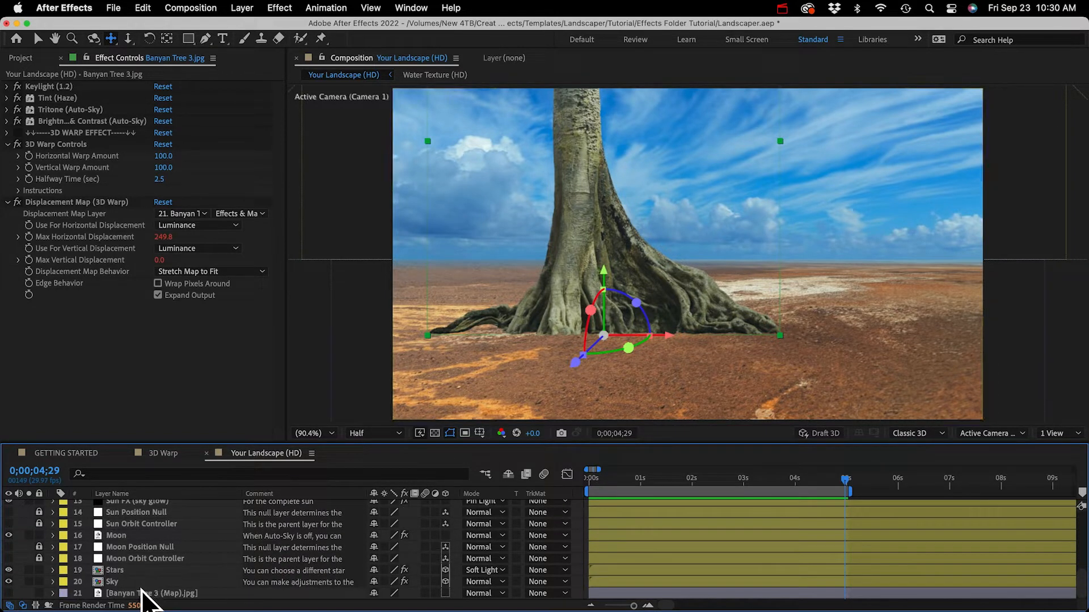
{"action": "left_click", "coordinate": [149, 593]}
{"action": "left_click", "coordinate": [9, 593]}
{"action": "left_click", "coordinate": [28, 593]}
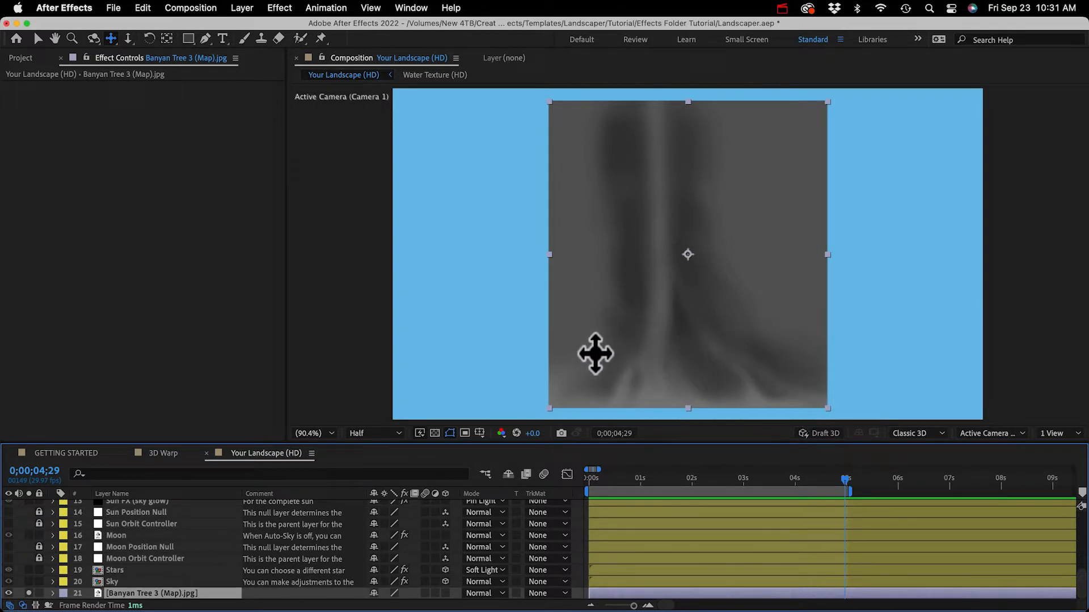
{"action": "key", "text": "0"}
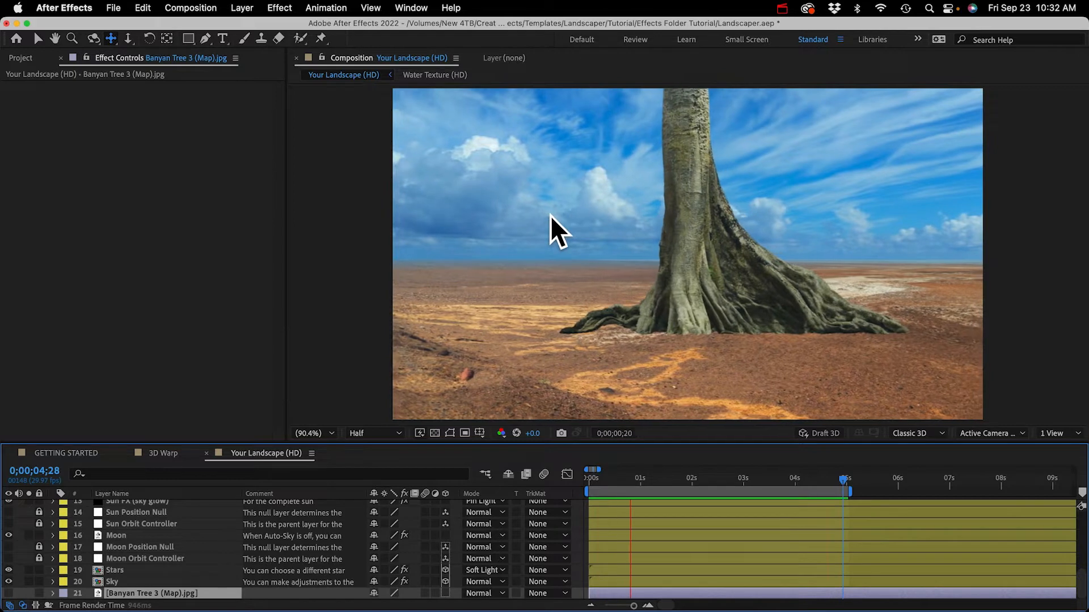
{"action": "key", "text": "space"}
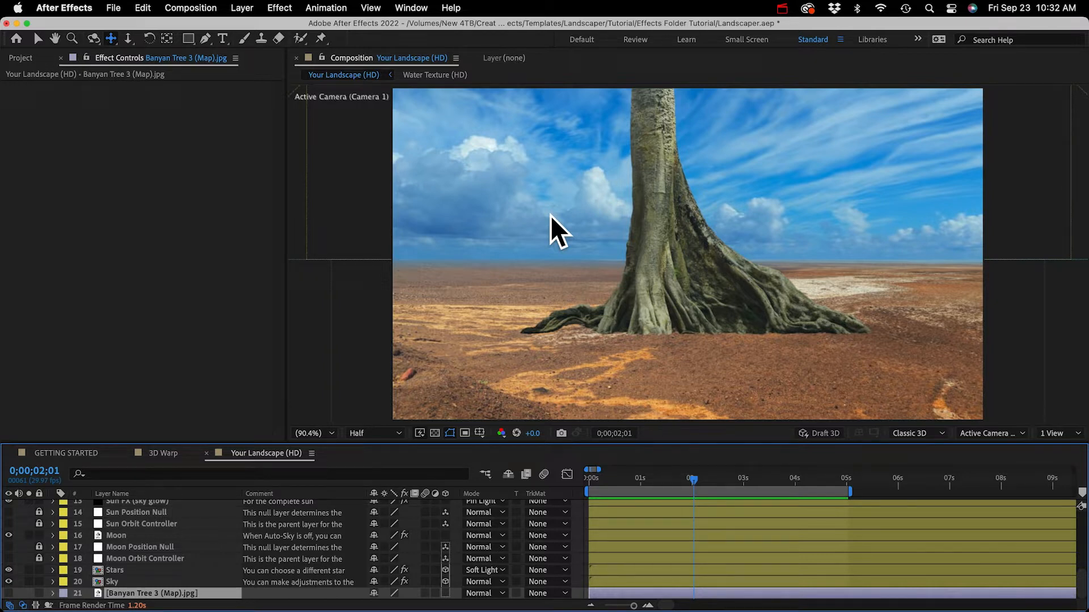
- Set the Banyan Tree 3.jpg layer's Horizontal and Vertical Warp Amounts to 50 and preview the animation
{"action": "scroll", "coordinate": [139, 543], "scroll_direction": "up", "scroll_amount": 5}
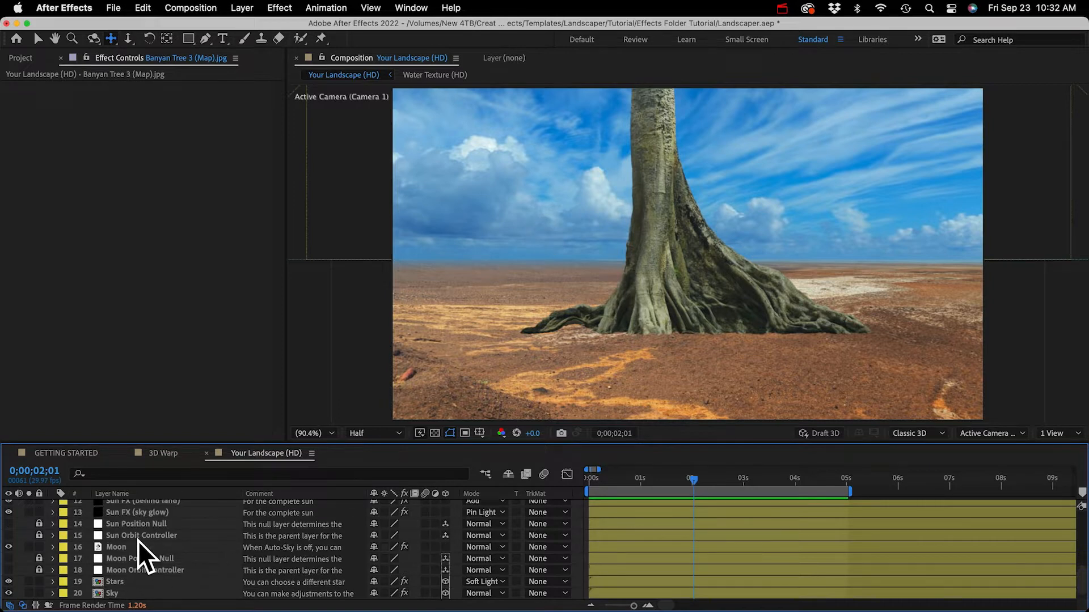
{"action": "left_click", "coordinate": [137, 537]}
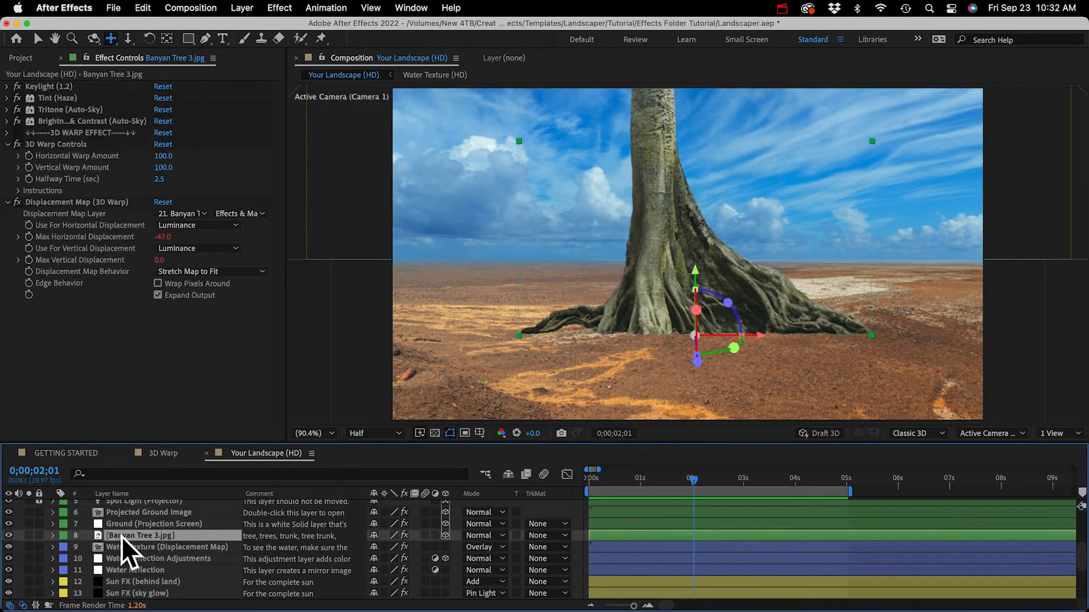
{"action": "left_click", "coordinate": [7, 203]}
{"action": "left_click", "coordinate": [165, 157]}
{"action": "type", "text": "50"}
{"action": "key", "text": "Return"}
{"action": "left_click", "coordinate": [164, 168]}
{"action": "type", "text": "50"}
{"action": "key", "text": "Return"}
{"action": "key", "text": "KP_0"}
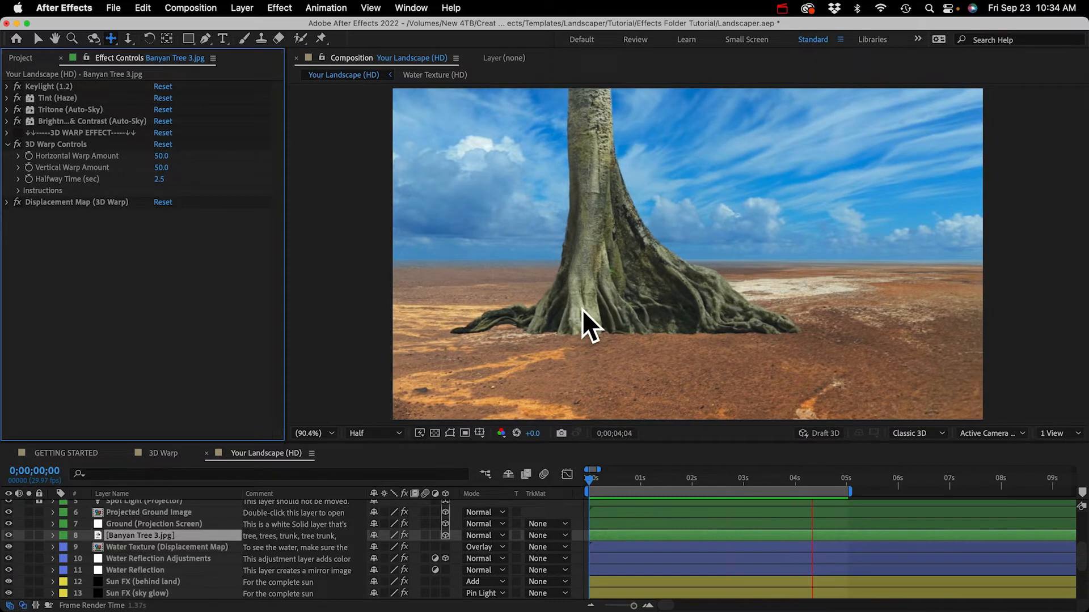
{"action": "key", "text": "space"}
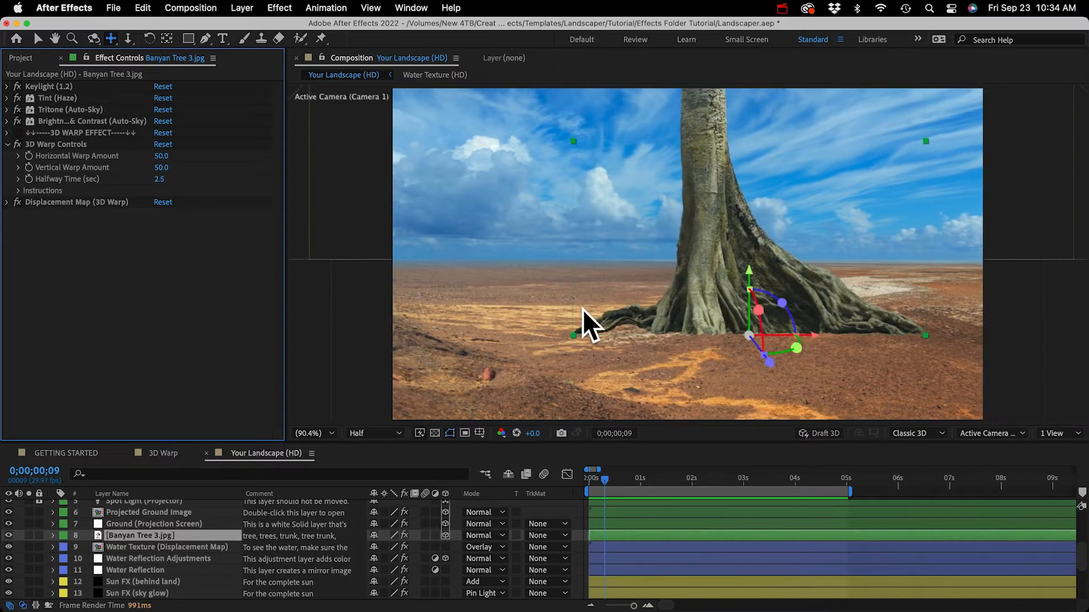
- Set the Banyan Tree 3.jpg layer's Horizontal and Vertical Warp Amounts to 100
{"action": "left_click", "coordinate": [162, 156]}
{"action": "type", "text": "100"}
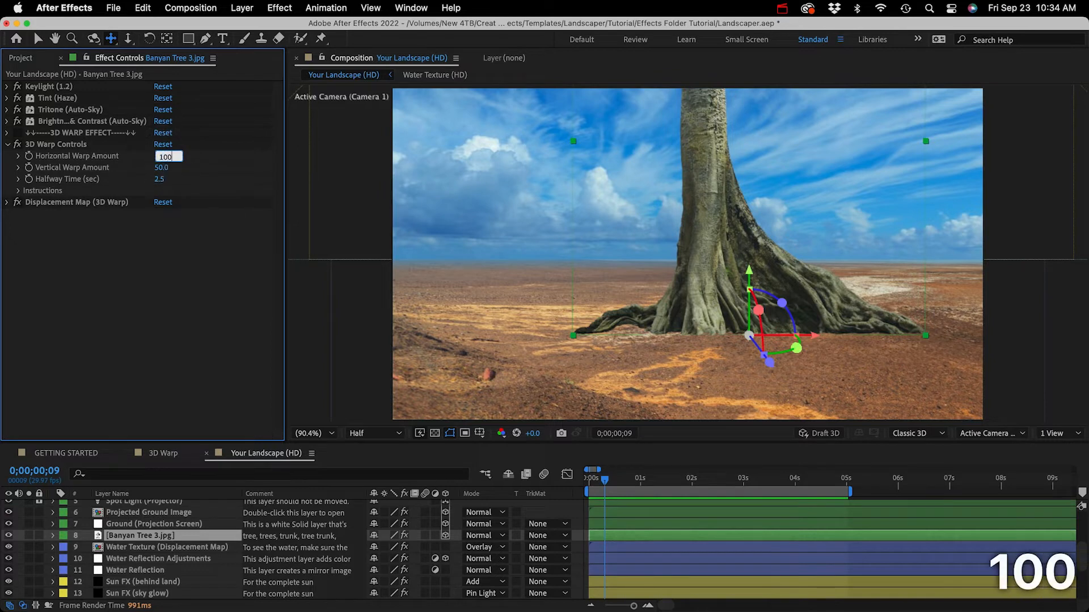
{"action": "key", "text": "Tab"}
{"action": "type", "text": "100"}
{"action": "key", "text": "Return"}
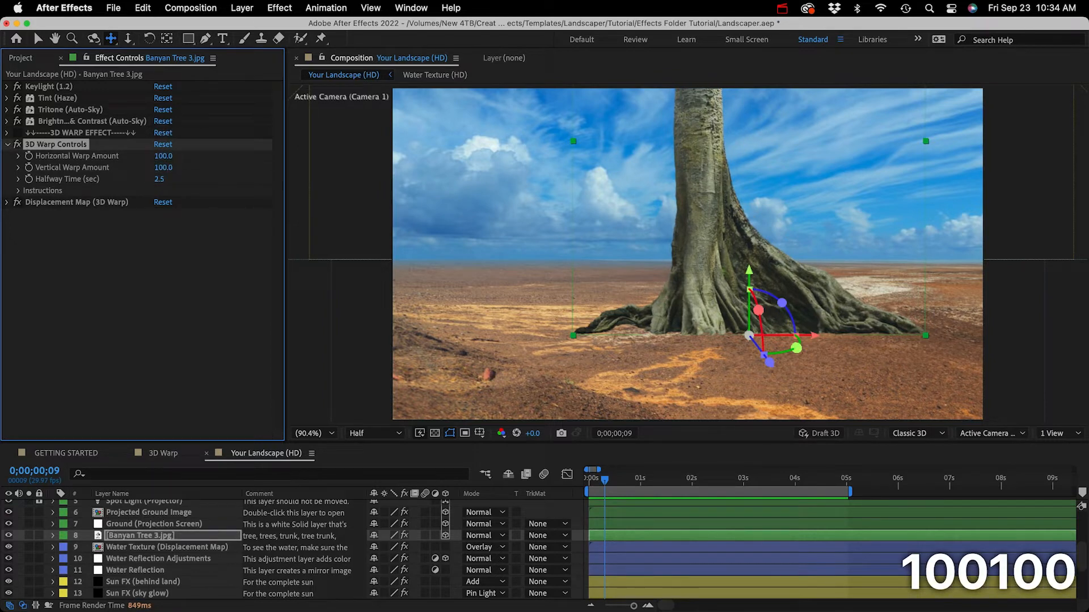
- Turn on the visibility of the Banyan Tree 3 (Map).jpg layer and solo it
{"action": "scroll", "coordinate": [151, 574], "scroll_direction": "down", "scroll_amount": 4}
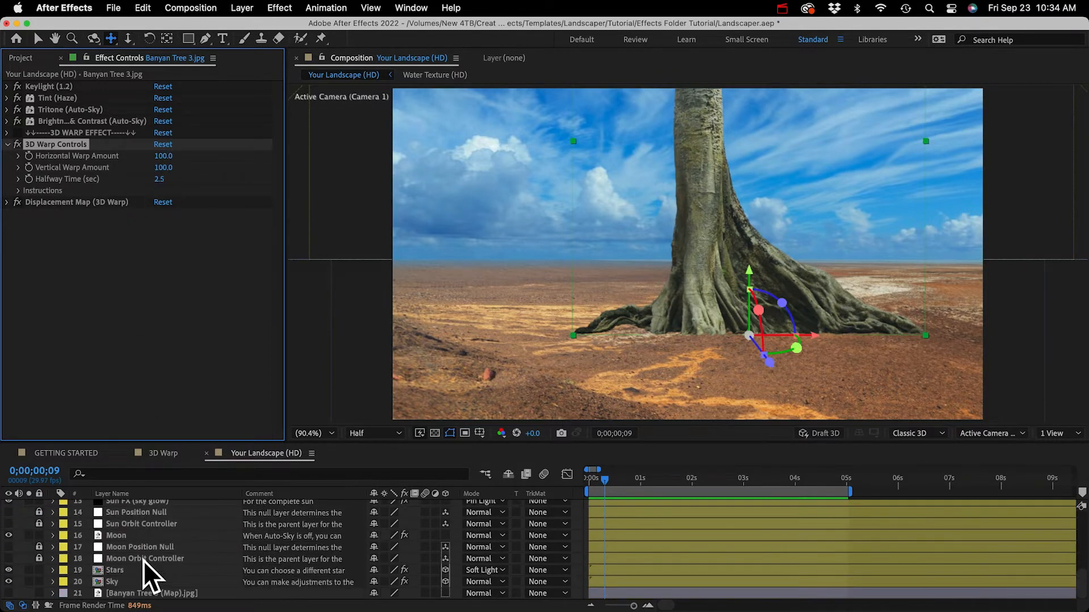
{"action": "left_click", "coordinate": [139, 594]}
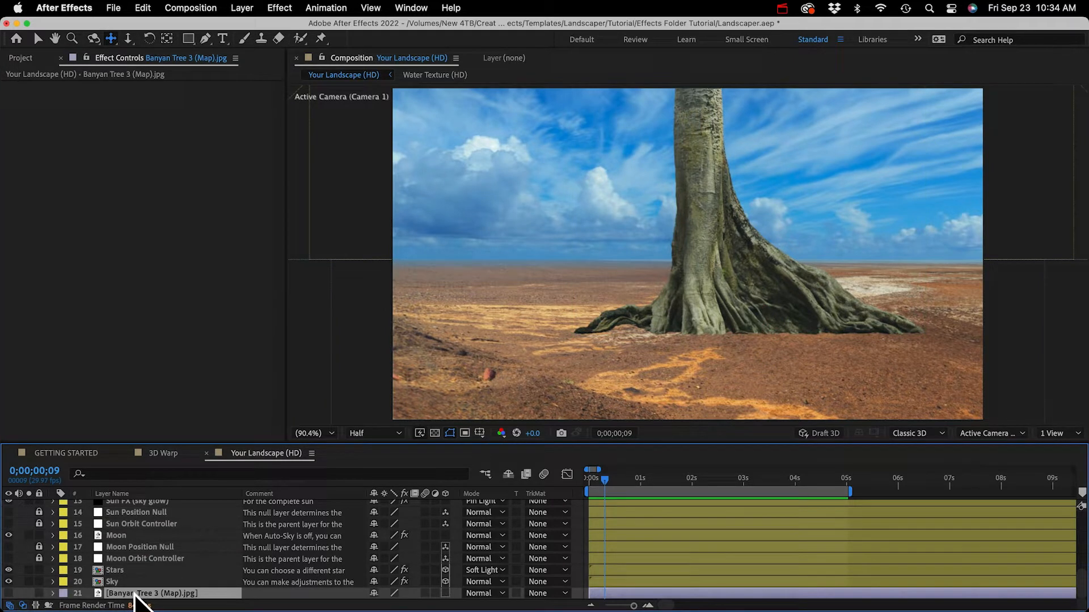
{"action": "left_click", "coordinate": [9, 593]}
{"action": "left_click", "coordinate": [29, 593]}
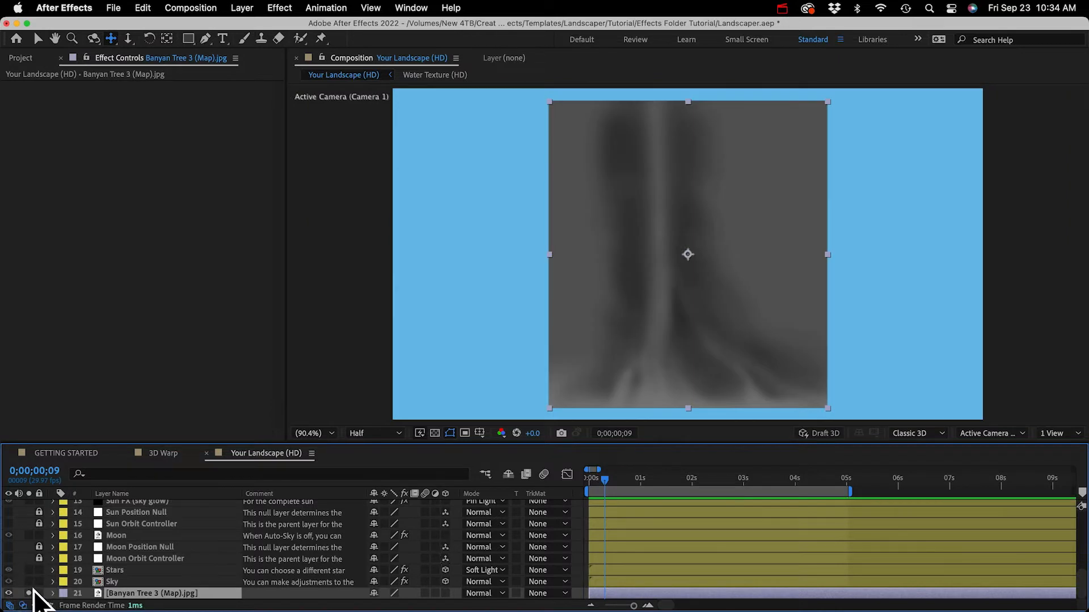
- Try a Gaussian Blur with a Blurriness of about 115.9 on the map layer, and delete the effect
{"action": "left_click", "coordinate": [278, 8]}
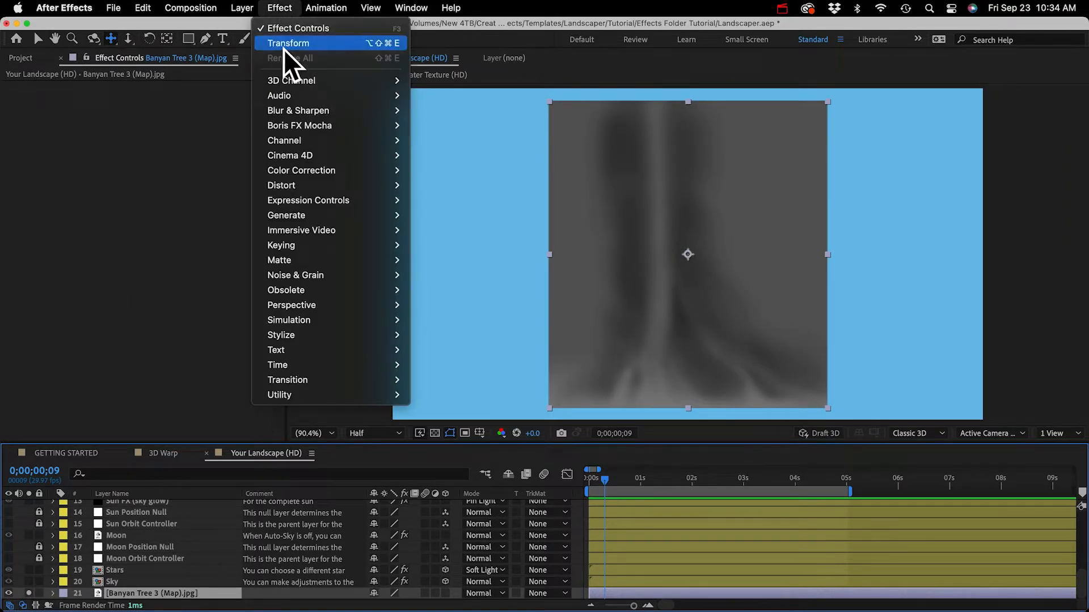
{"action": "mouse_move", "coordinate": [295, 110]}
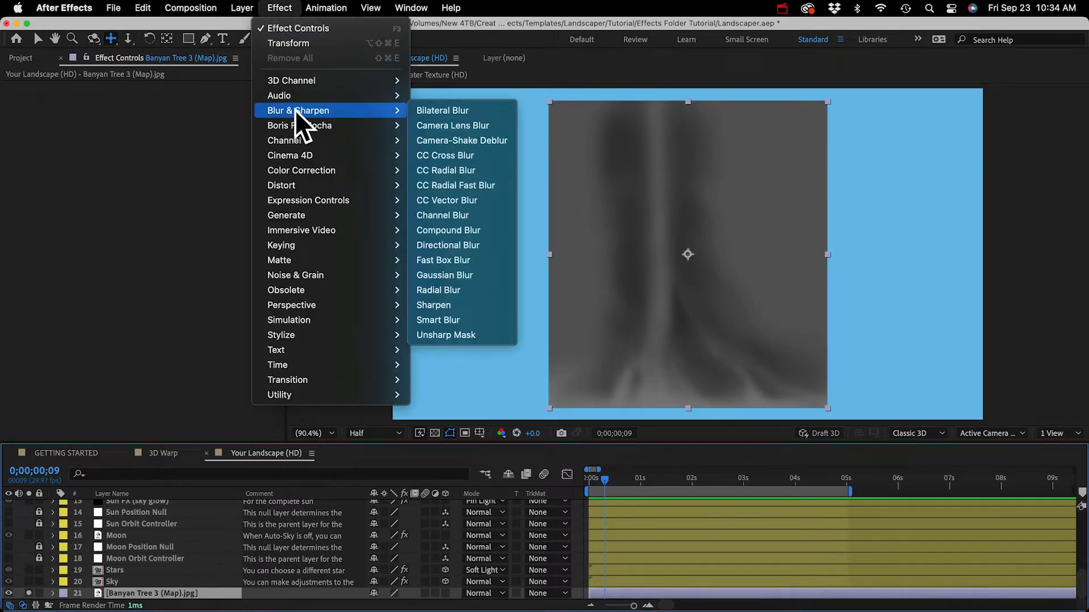
{"action": "left_click", "coordinate": [457, 275]}
{"action": "left_click_drag", "start_coordinate": [161, 99], "coordinate": [962, 97]}
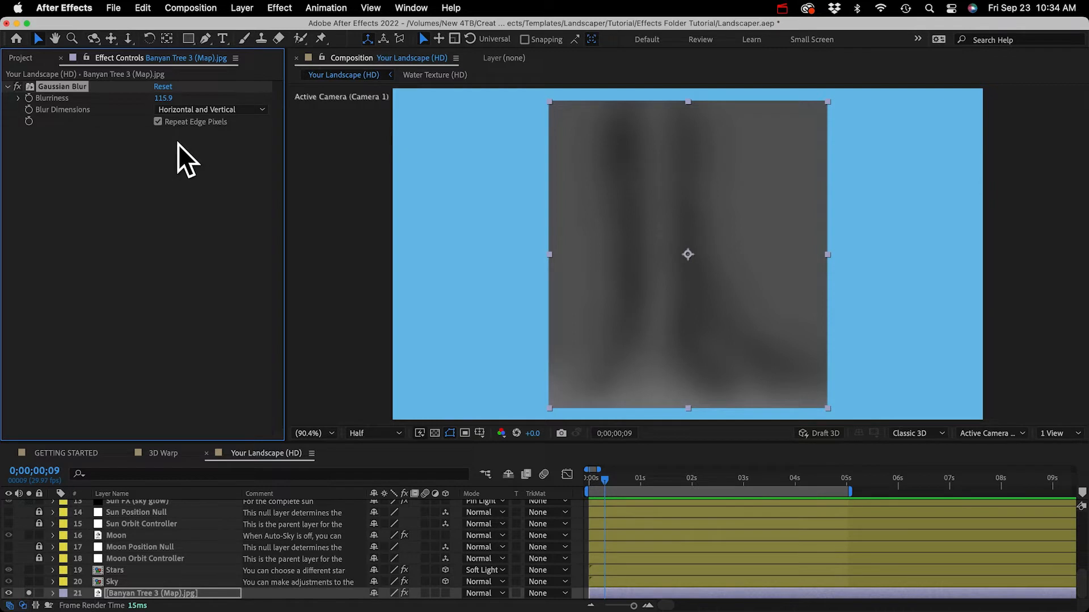
{"action": "key", "text": "Delete"}
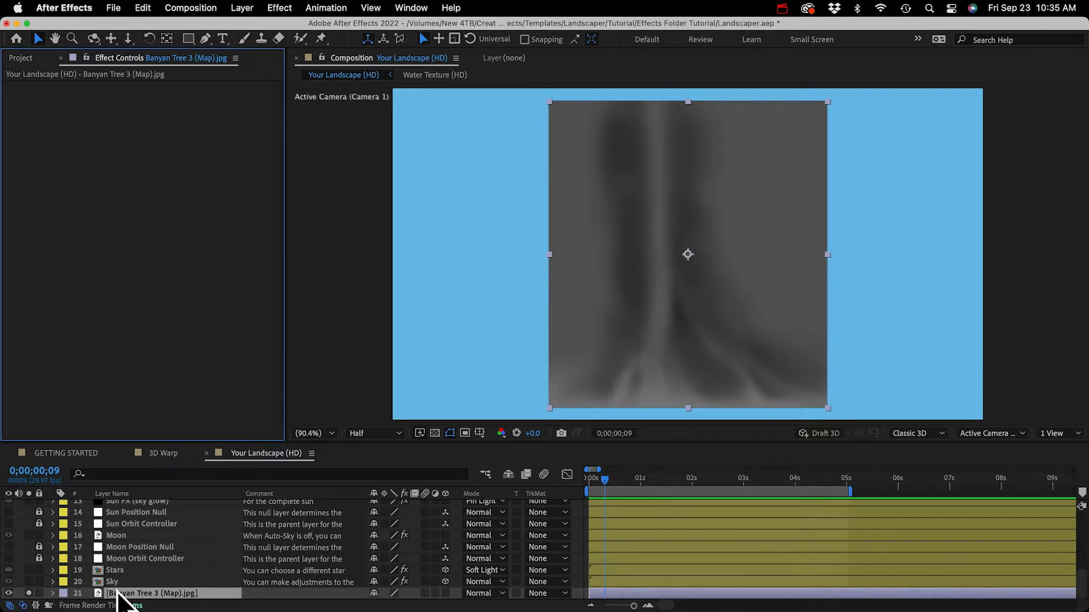
- Pre-compose the map layer as Banyan Tree 3 (Map).jpg Comp 1, leaving all attributes in Your Landscape (HD), and open that composition
{"action": "left_click", "coordinate": [240, 8]}
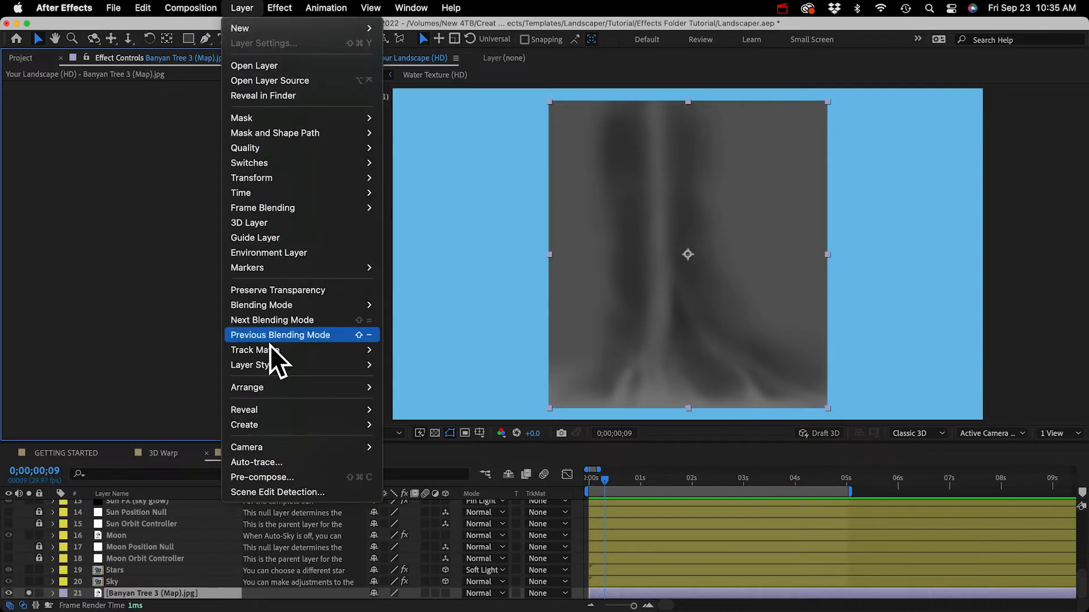
{"action": "left_click", "coordinate": [271, 476]}
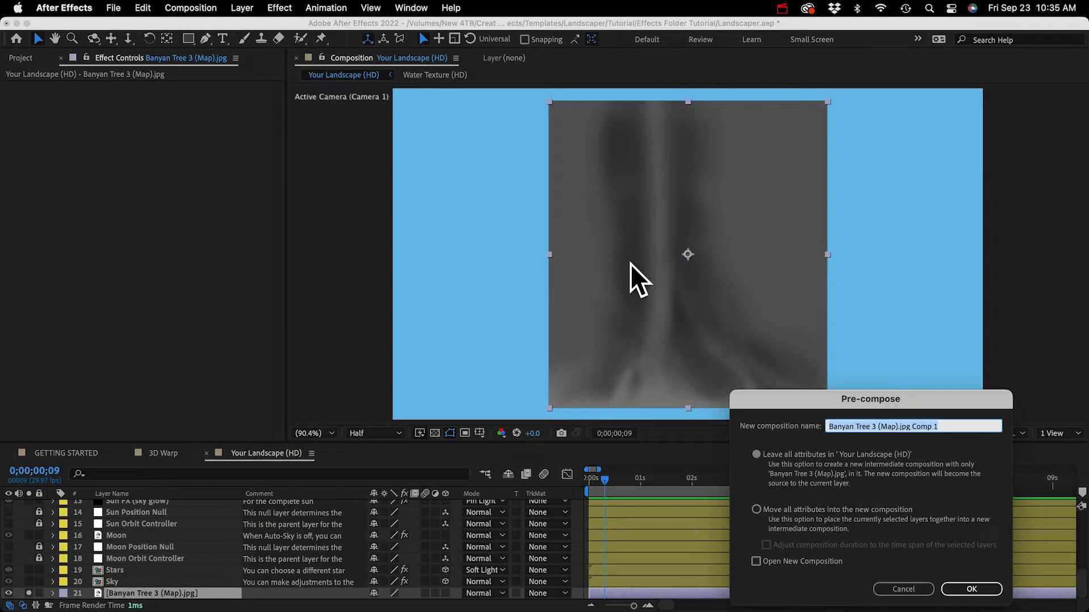
{"action": "left_click_drag", "start_coordinate": [784, 402], "coordinate": [490, 209]}
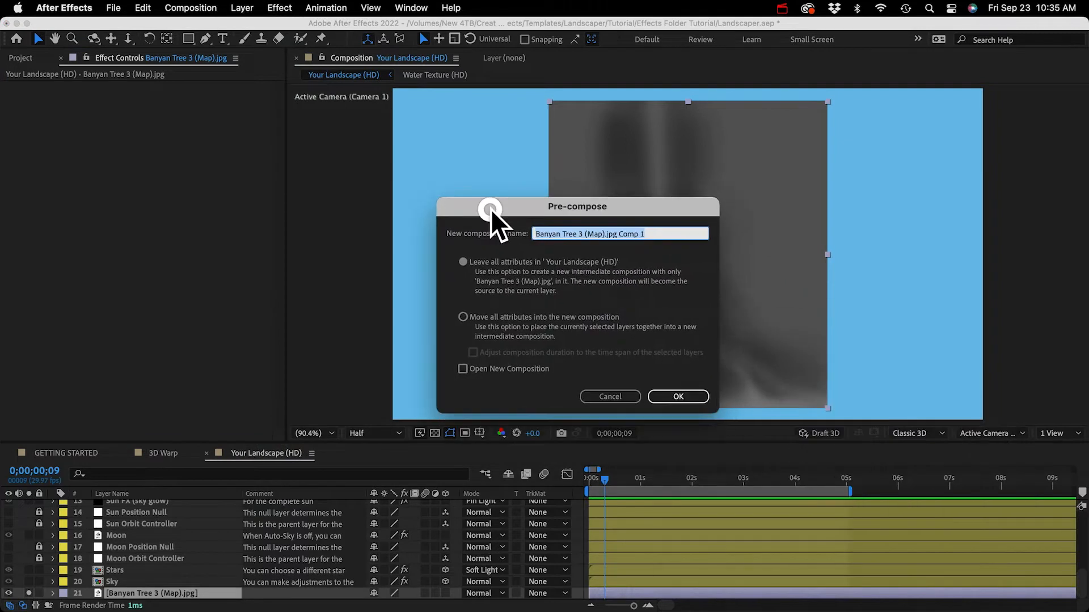
{"action": "left_click", "coordinate": [659, 393]}
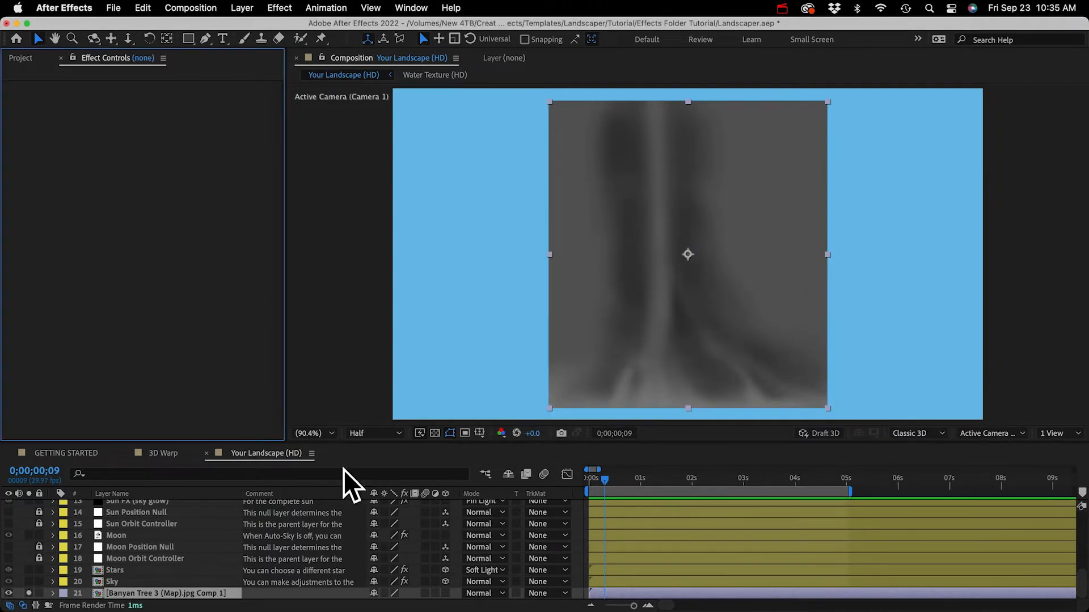
{"action": "left_click", "coordinate": [134, 593]}
{"action": "double_click", "coordinate": [124, 593]}
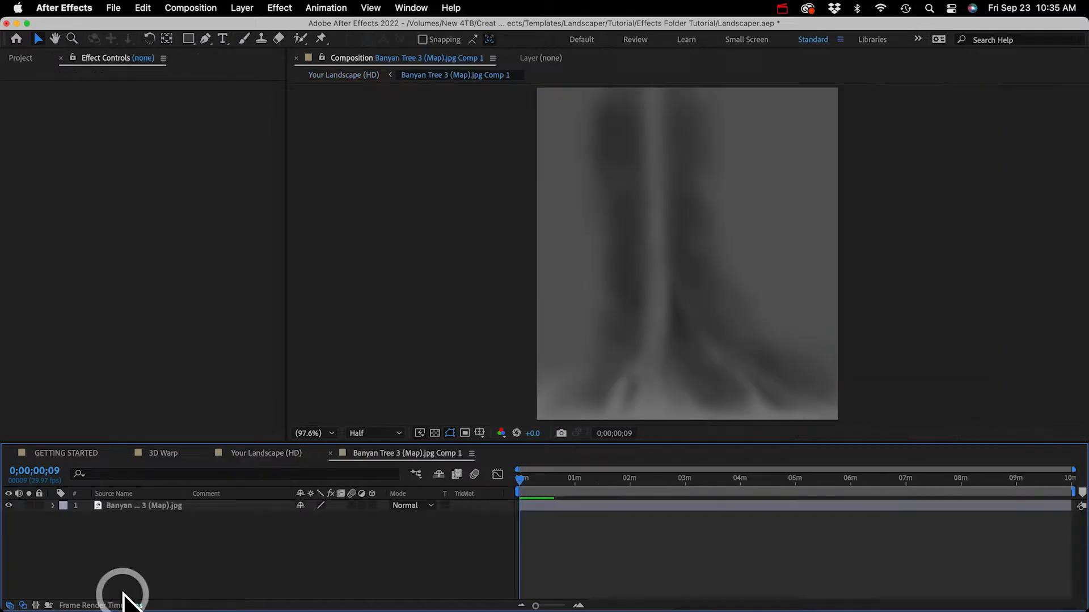
- Create a composition-sized gray solid, 906 x 1000 px, with the color 646464 above the map layer
{"action": "left_click", "coordinate": [239, 8]}
{"action": "mouse_move", "coordinate": [243, 28]}
{"action": "left_click", "coordinate": [417, 44]}
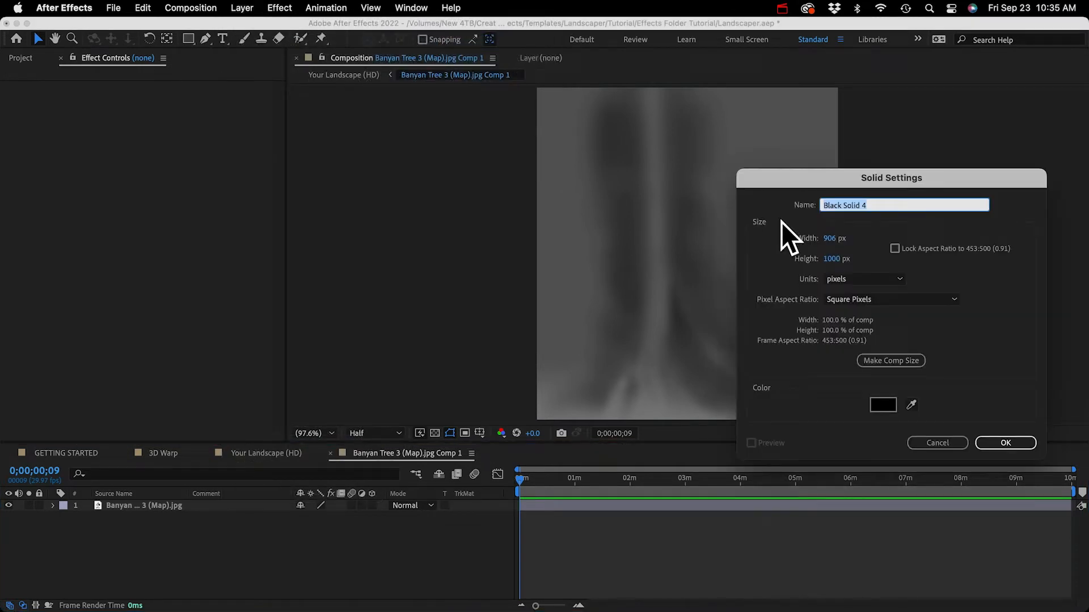
{"action": "left_click", "coordinate": [889, 359]}
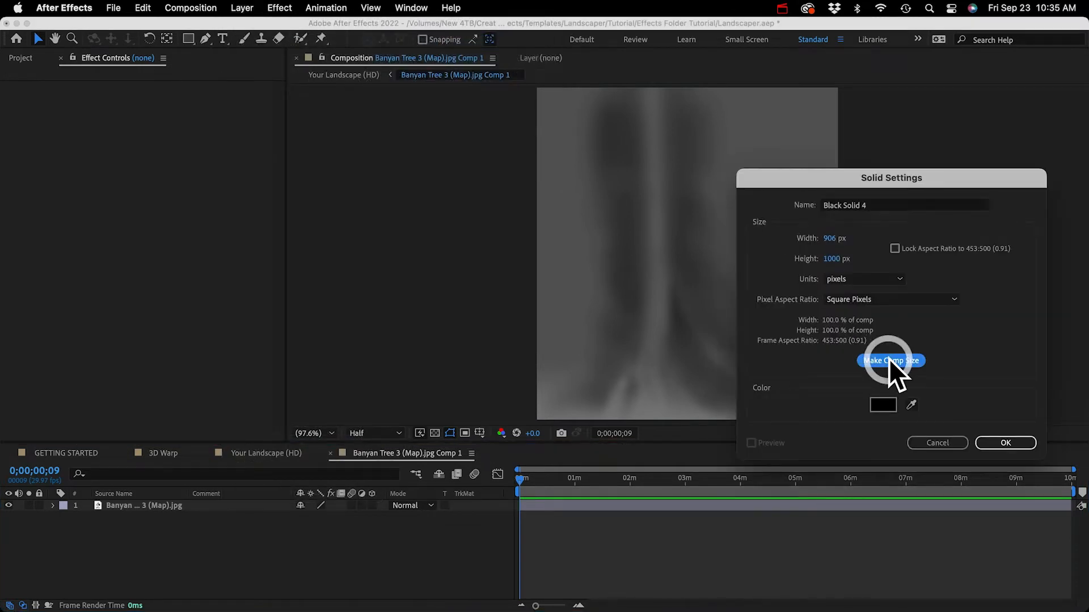
{"action": "left_click", "coordinate": [882, 405]}
{"action": "left_click_drag", "start_coordinate": [92, 492], "coordinate": [72, 483]}
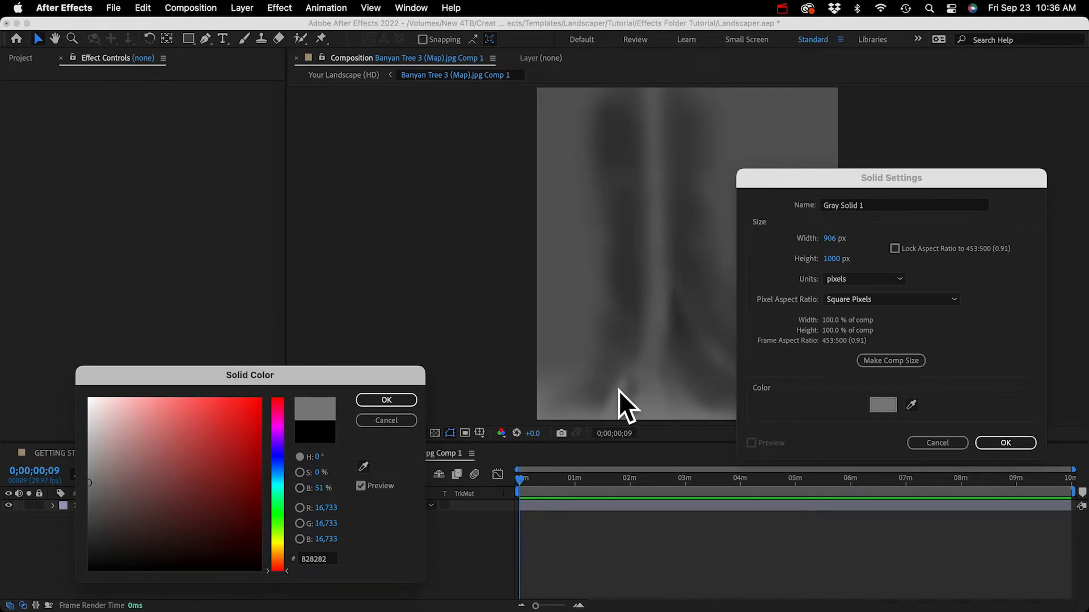
{"action": "left_click", "coordinate": [76, 503]}
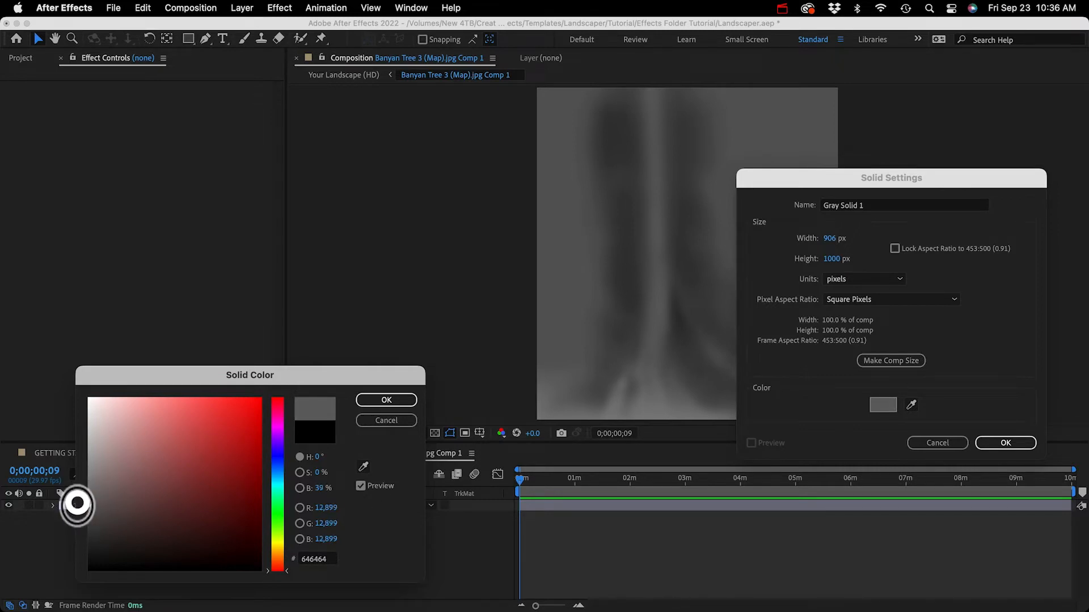
{"action": "left_click", "coordinate": [386, 399]}
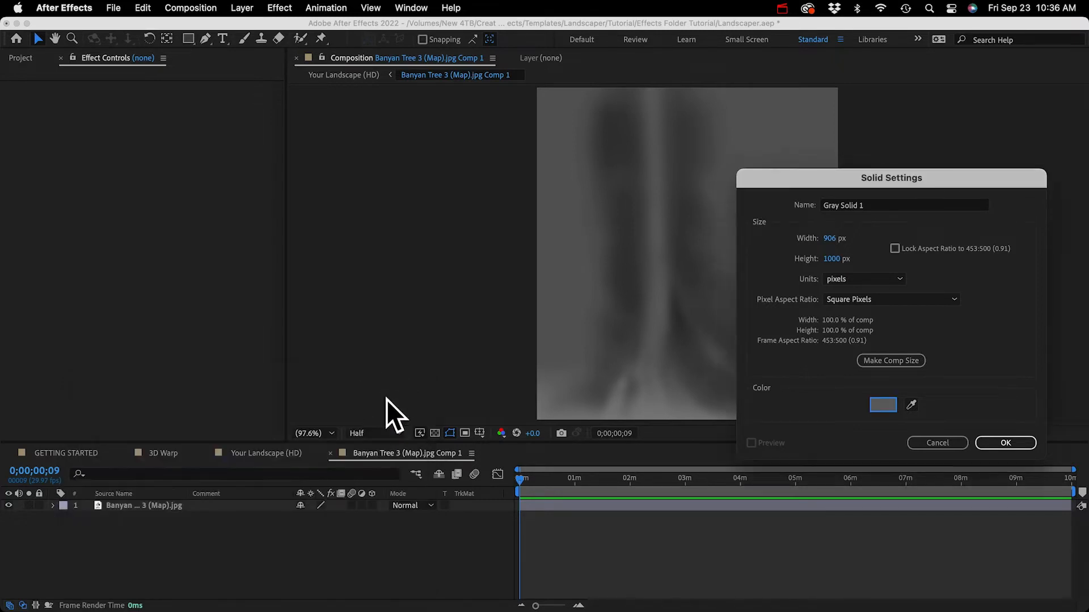
{"action": "left_click", "coordinate": [1003, 441]}
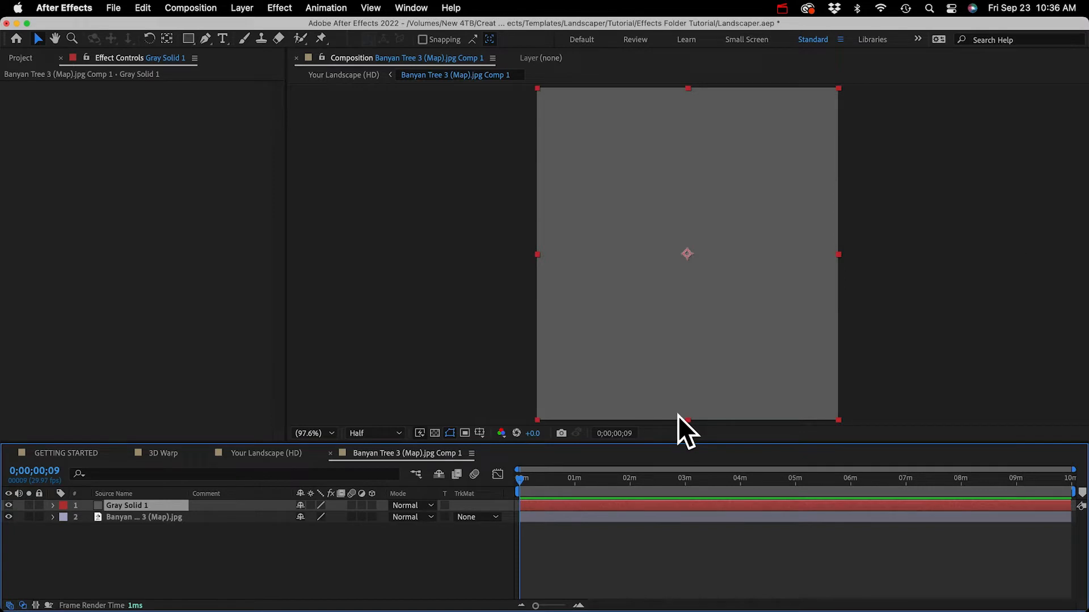
- Draw a rectangular mask on the gray solid that covers slightly more than the upper half of the map
{"action": "left_click", "coordinate": [188, 38]}
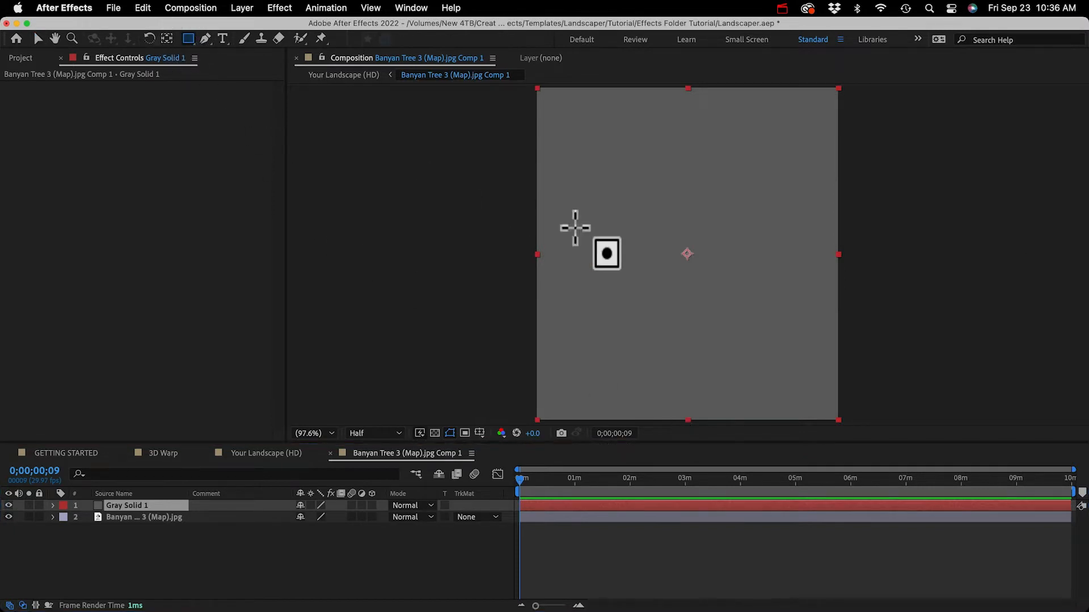
{"action": "scroll", "coordinate": [682, 235], "scroll_direction": "down", "scroll_amount": 2}
{"action": "left_click_drag", "start_coordinate": [546, 101], "coordinate": [839, 275]}
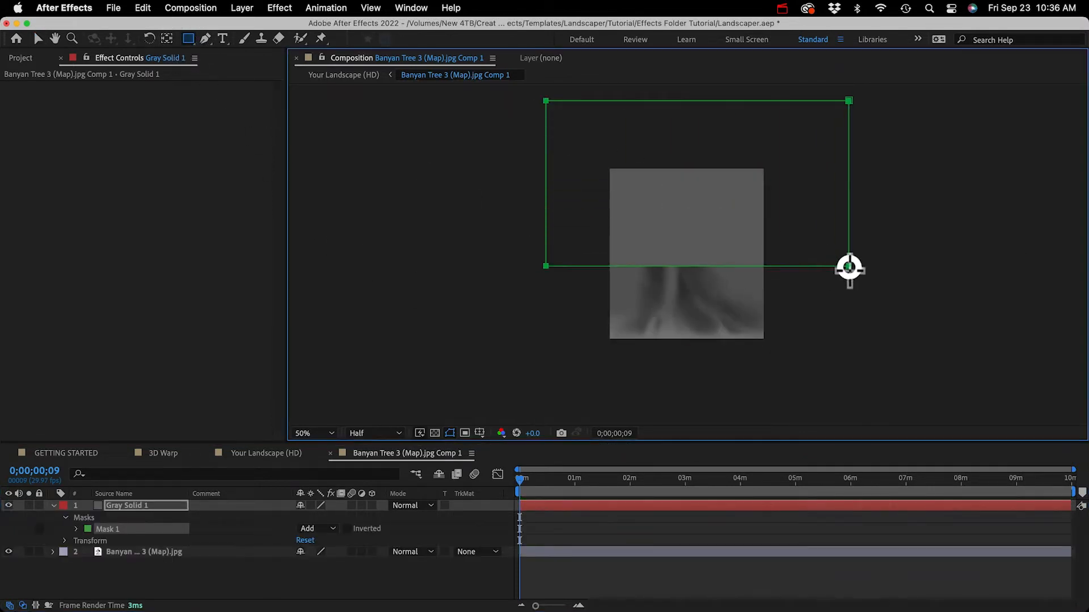
- Increase the Mask Feather of the gray solid's mask and reveal the solid's Opacity property
{"action": "left_click", "coordinate": [76, 528]}
{"action": "left_click_drag", "start_coordinate": [315, 551], "coordinate": [598, 536]}
{"action": "left_click", "coordinate": [115, 505]}
{"action": "key", "text": "t"}
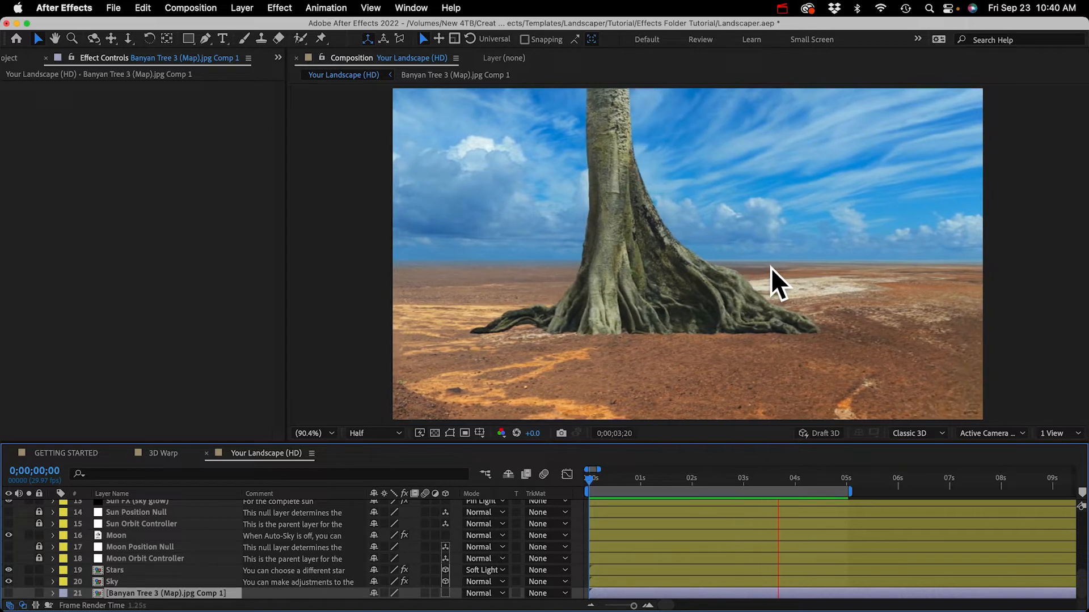
- Solo the Banyan Tree 3.jpg layer in Your Landscape (HD) and preview the warped tree on its own
{"action": "key", "text": "space"}
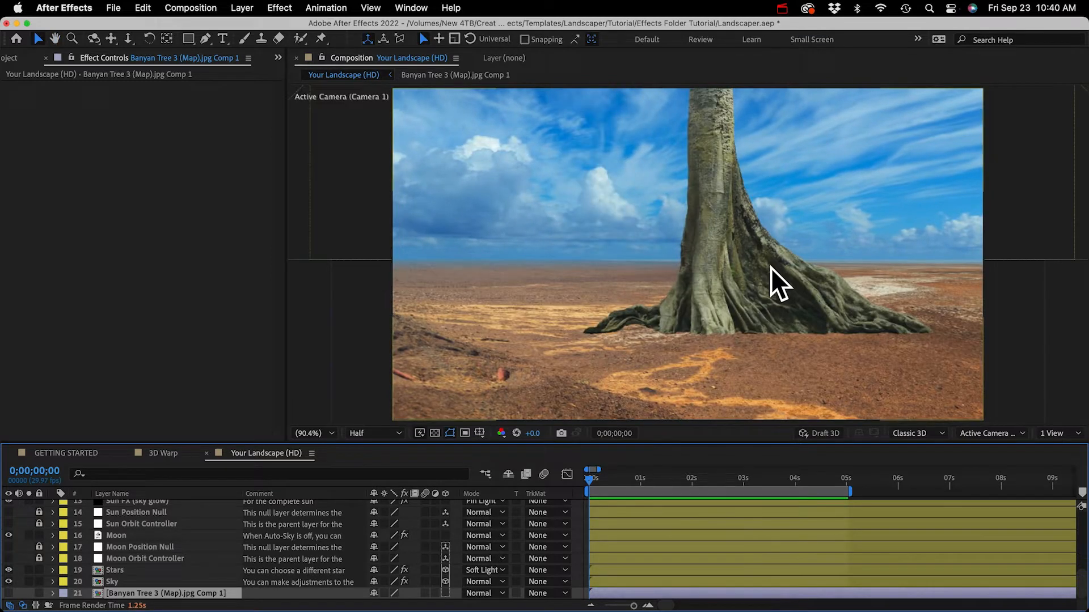
{"action": "scroll", "coordinate": [104, 536], "scroll_direction": "up", "scroll_amount": 5}
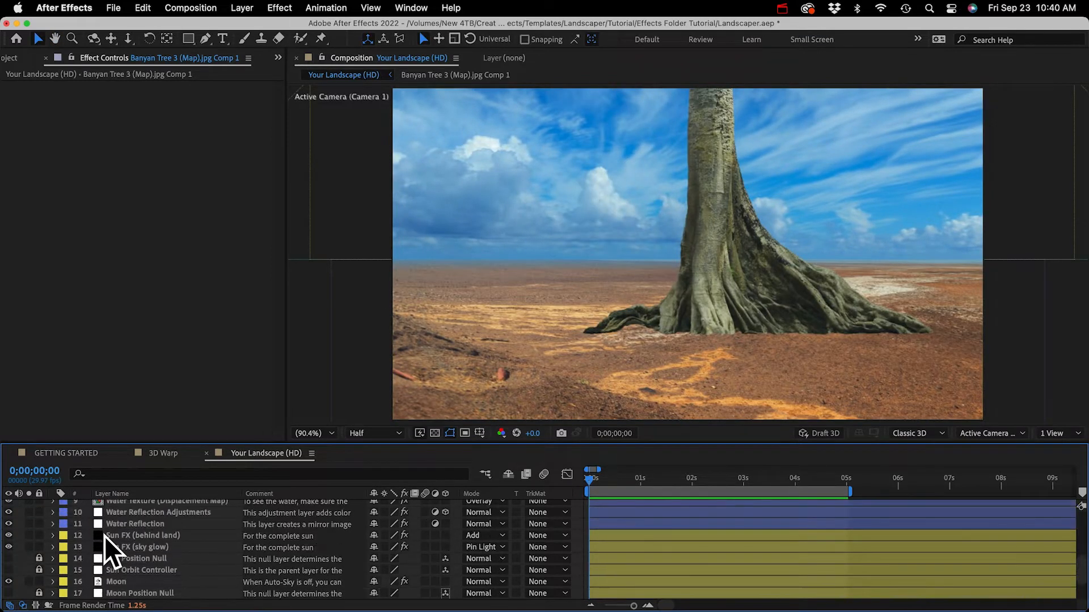
{"action": "scroll", "coordinate": [104, 536], "scroll_direction": "up", "scroll_amount": 3}
{"action": "left_click", "coordinate": [112, 539]}
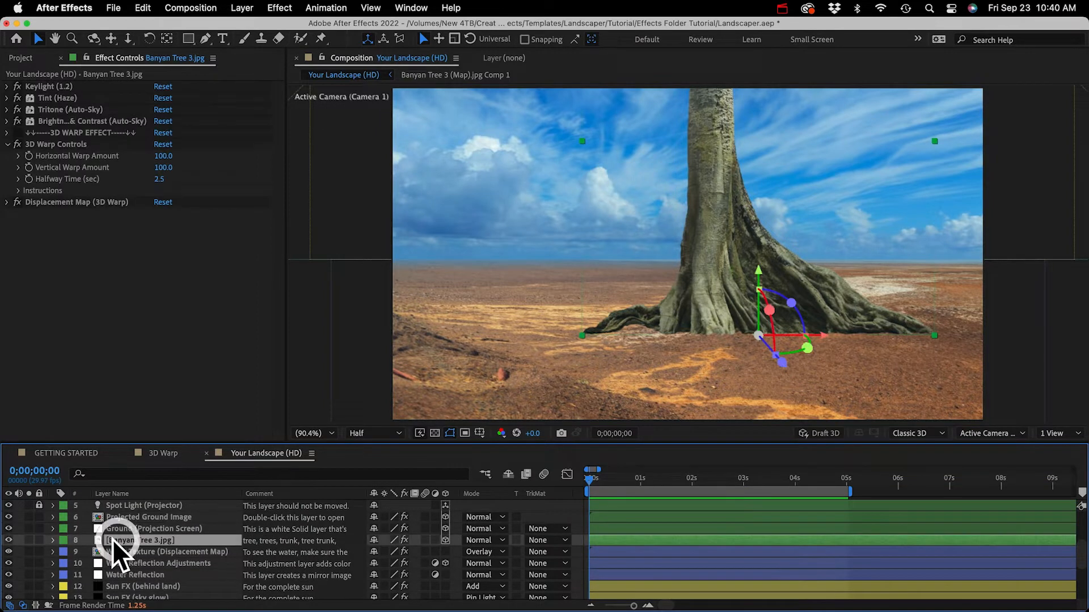
{"action": "left_click", "coordinate": [30, 539]}
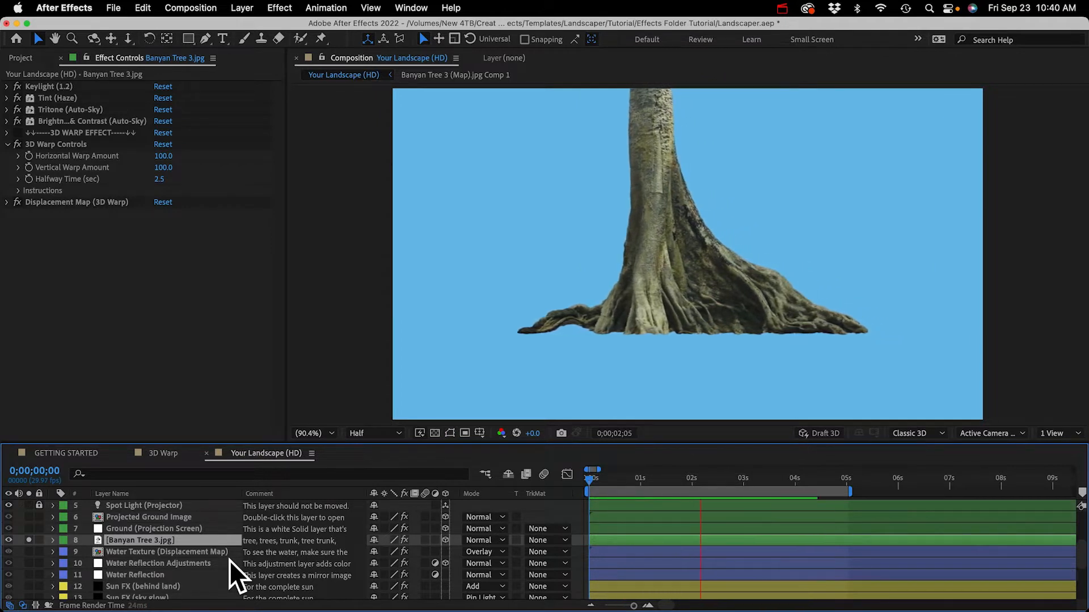
{"action": "key", "text": "space"}
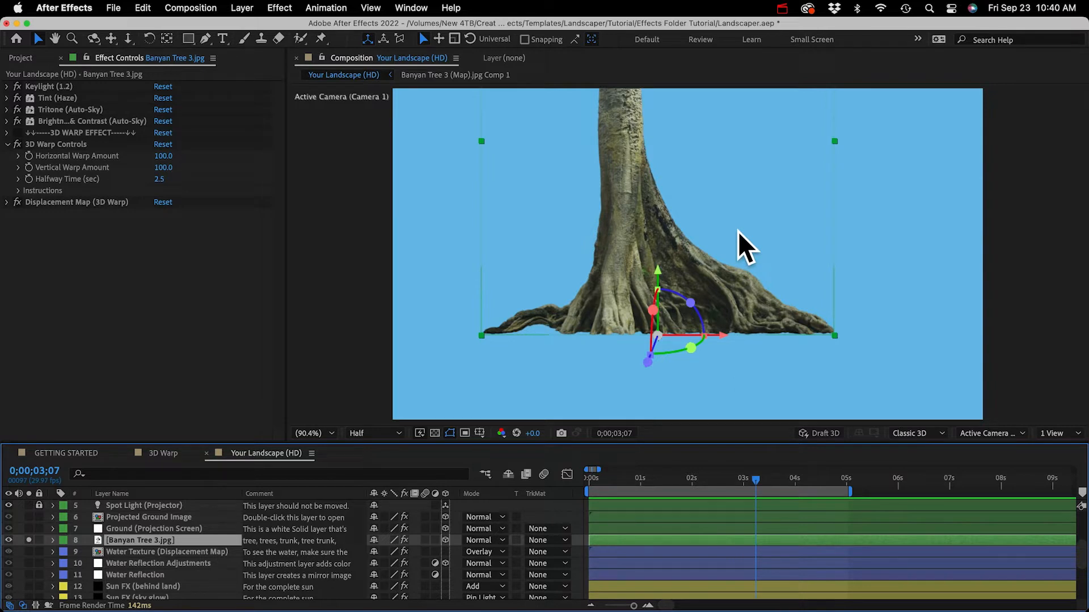
- Go to 0;00;04;06 and dolly the camera closer to the banyan tree
{"action": "left_click_drag", "start_coordinate": [759, 478], "coordinate": [805, 482]}
{"action": "key", "text": "c"}
{"action": "key", "text": "c"}
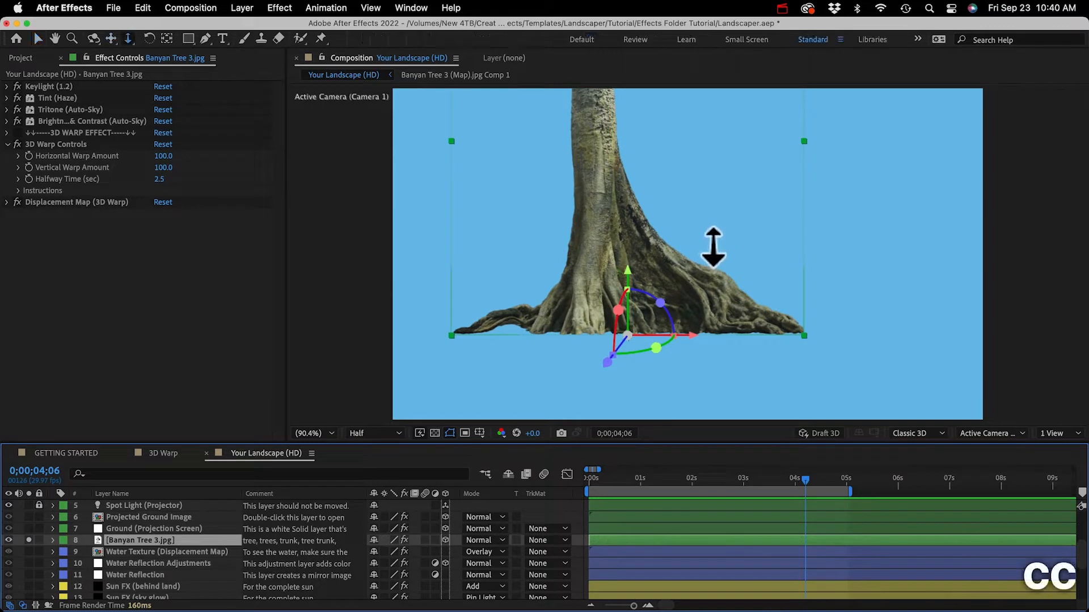
{"action": "left_click_drag", "start_coordinate": [730, 413], "coordinate": [722, 389]}
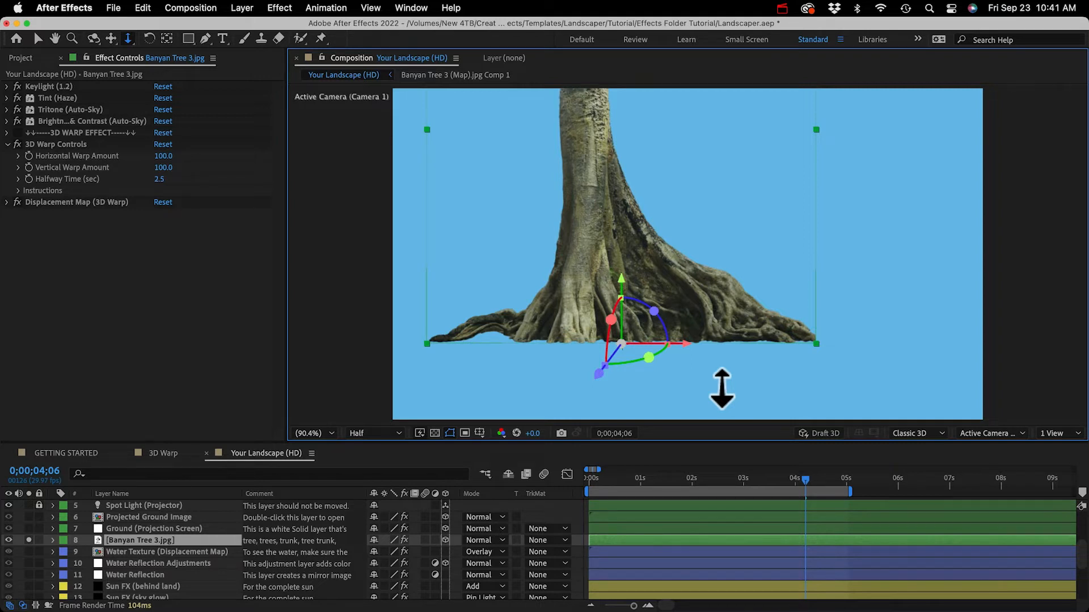
- Find the Auroras composition in the project's Effects folder and open it
{"action": "left_click", "coordinate": [21, 58]}
{"action": "scroll", "coordinate": [60, 336], "scroll_direction": "down", "scroll_amount": 3}
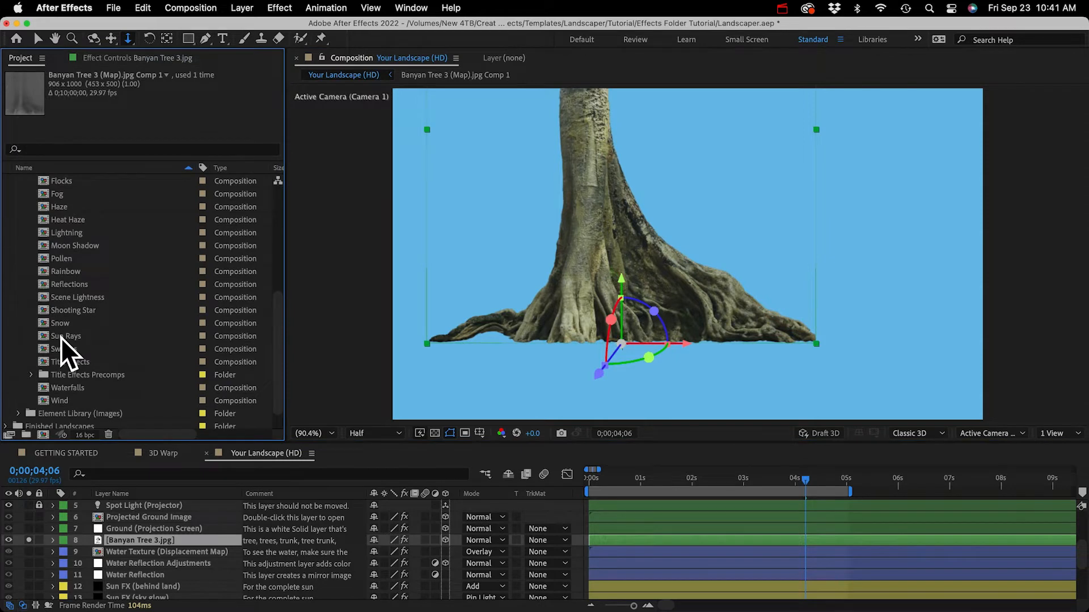
{"action": "scroll", "coordinate": [60, 210], "scroll_direction": "up", "scroll_amount": 3}
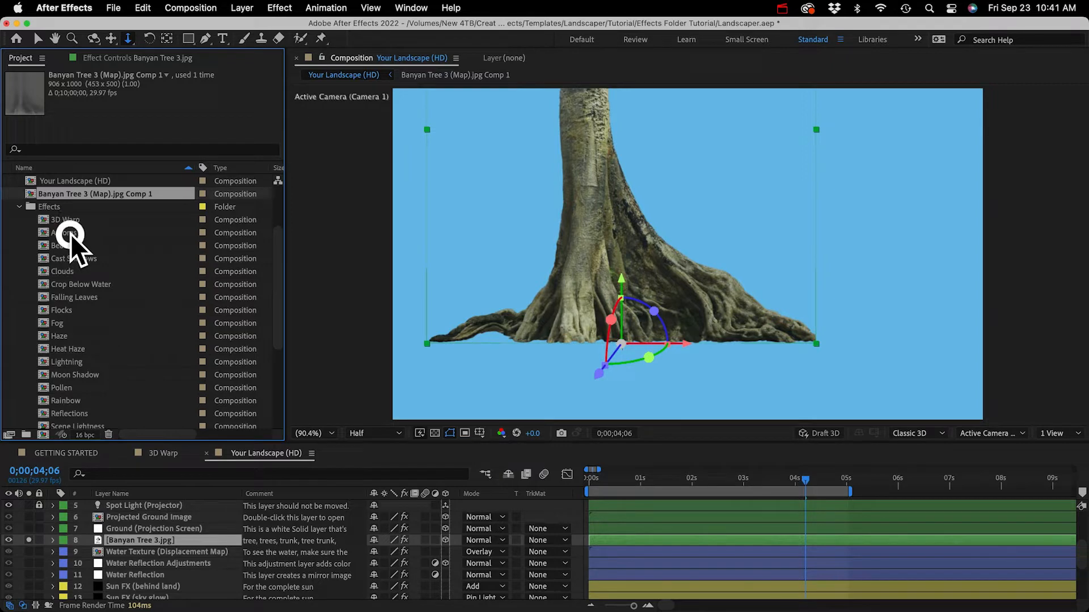
{"action": "left_click", "coordinate": [69, 232]}
{"action": "double_click", "coordinate": [63, 230]}
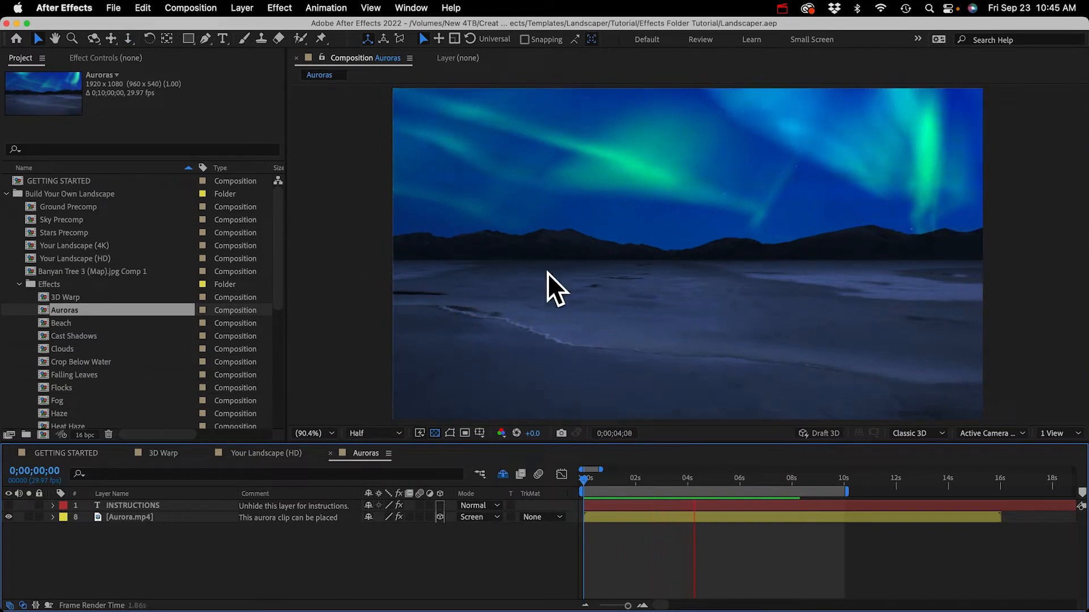
- Solo the Aurora.mp4 layer to examine its footage and blending mode, and unsolo it
{"action": "left_click", "coordinate": [109, 518]}
{"action": "left_click", "coordinate": [30, 516]}
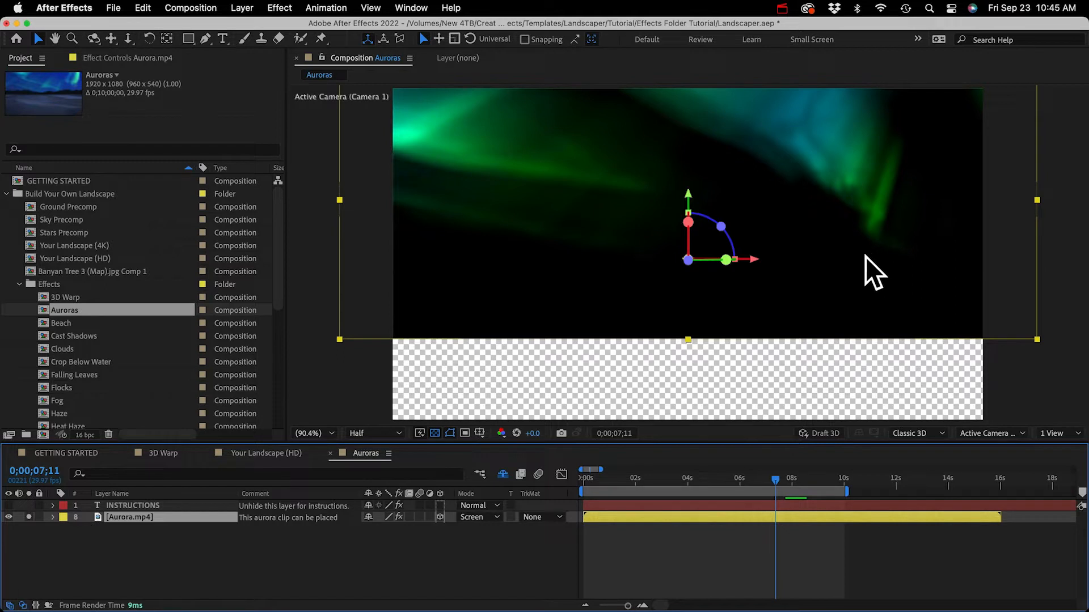
{"action": "left_click", "coordinate": [470, 519]}
{"action": "left_click", "coordinate": [461, 518]}
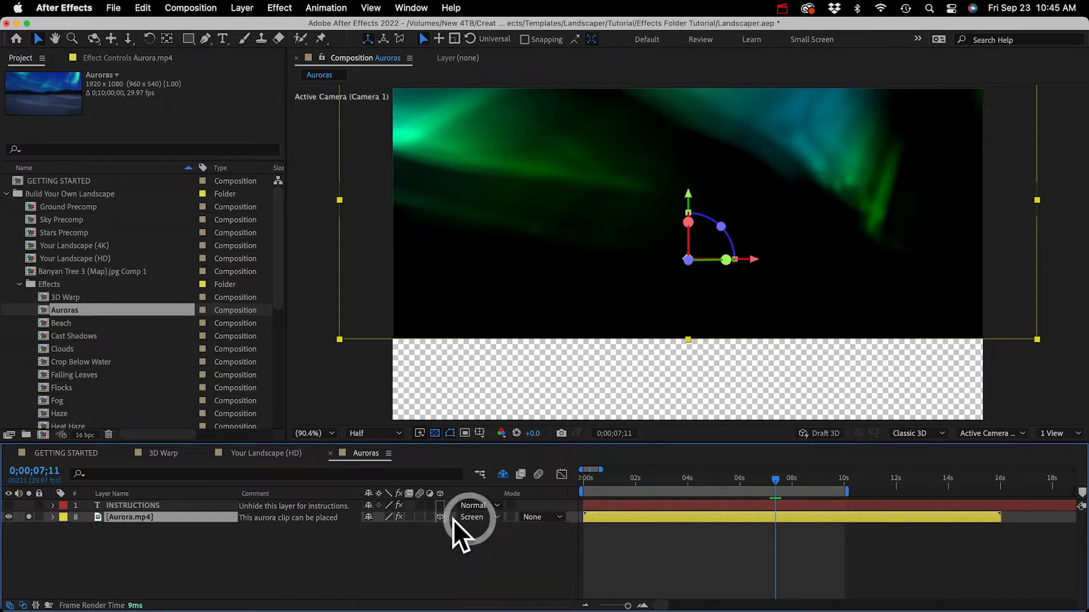
{"action": "left_click", "coordinate": [417, 535]}
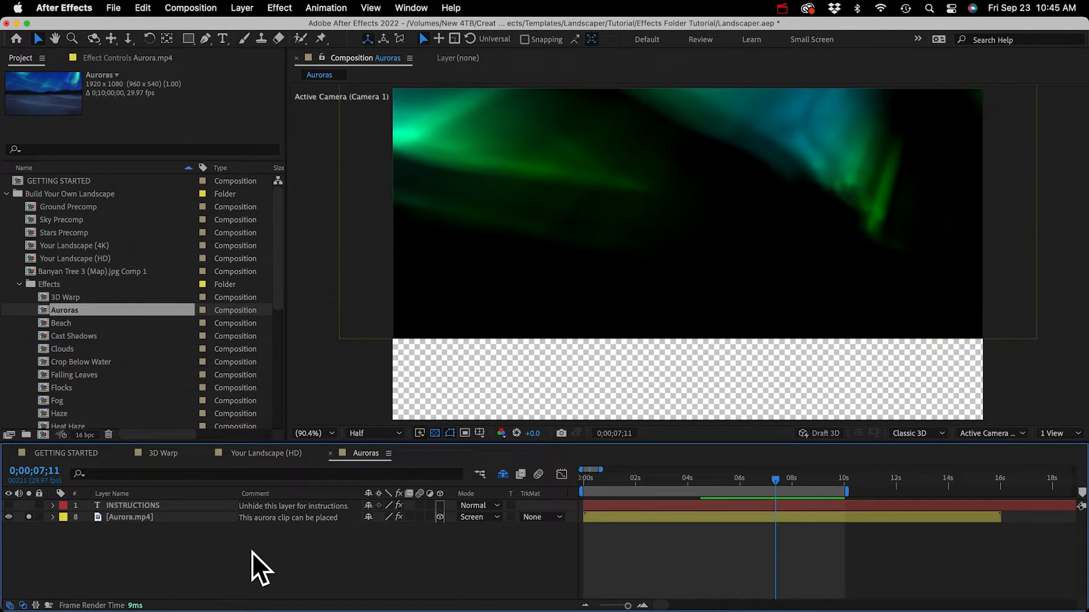
{"action": "left_click", "coordinate": [28, 518]}
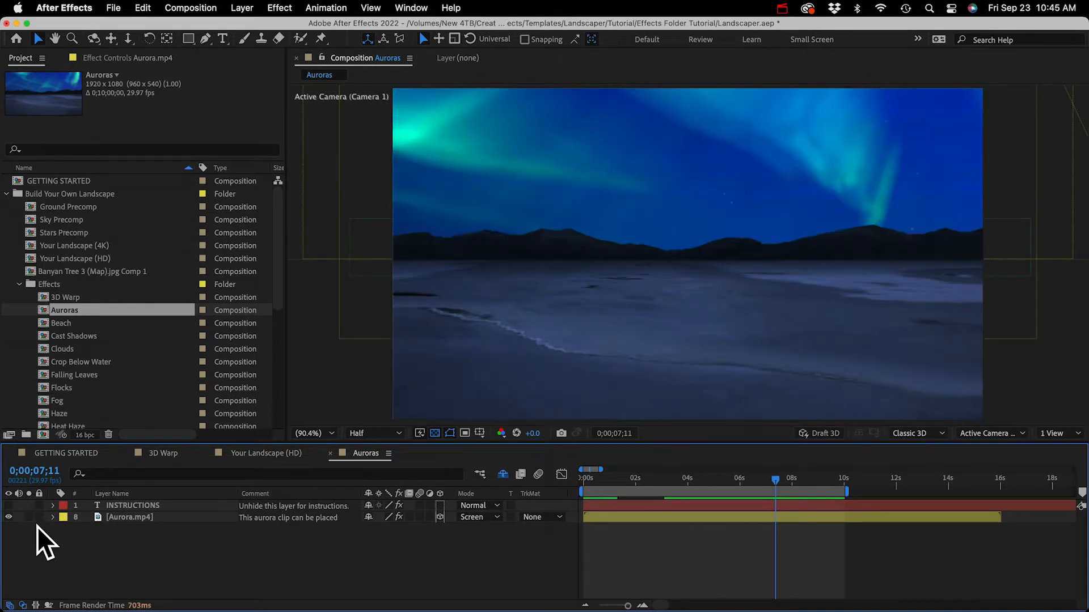
- Reveal the shy layers of the Auroras composition to review the full layer stack, and hide them again
{"action": "left_click", "coordinate": [504, 474]}
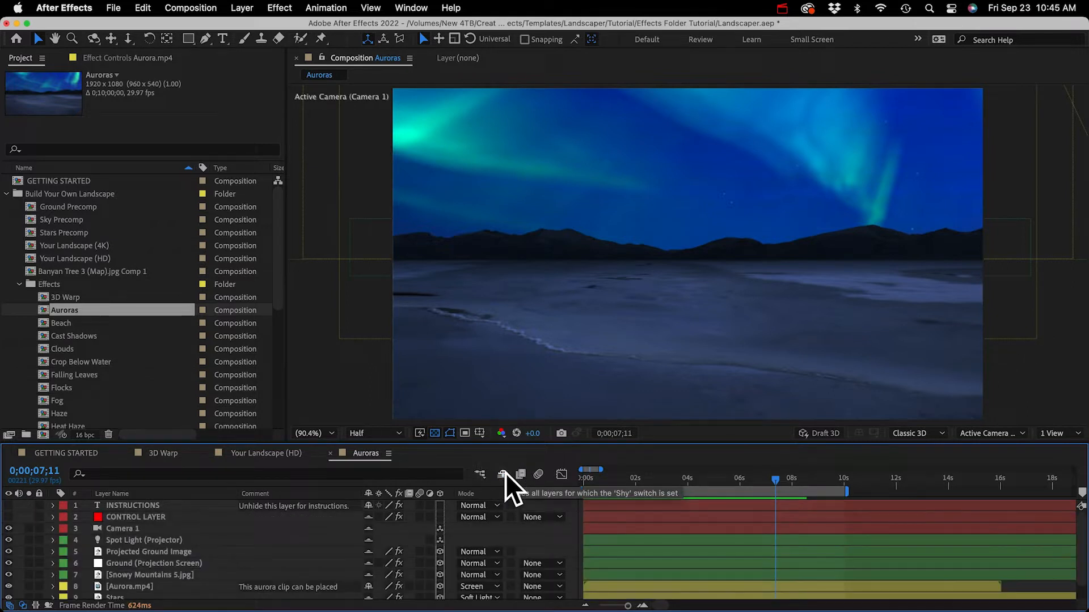
{"action": "scroll", "coordinate": [237, 538], "scroll_direction": "down", "scroll_amount": 1}
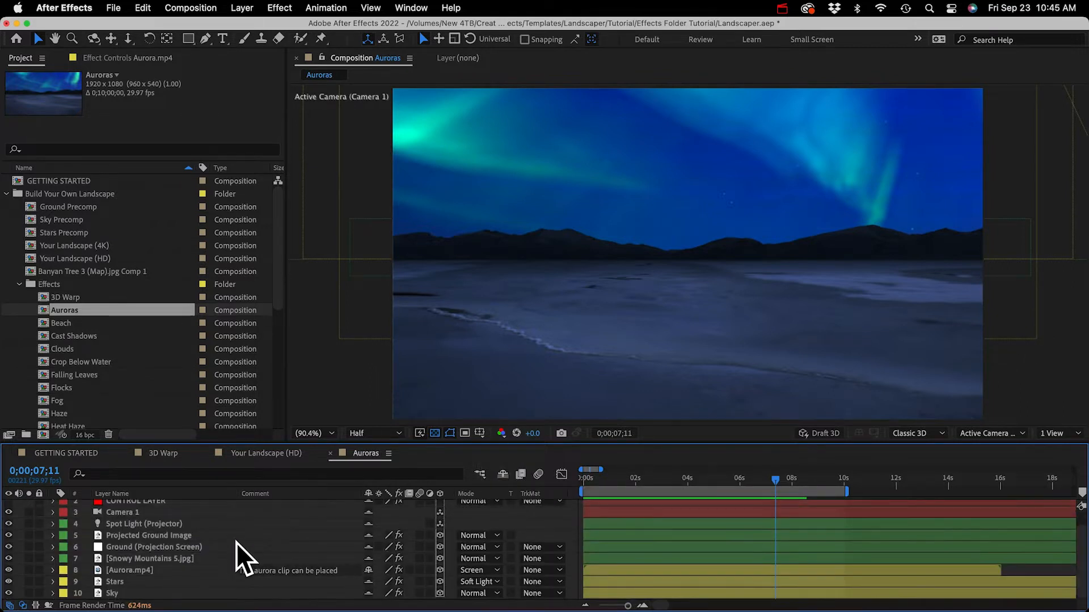
{"action": "scroll", "coordinate": [236, 543], "scroll_direction": "up", "scroll_amount": 1}
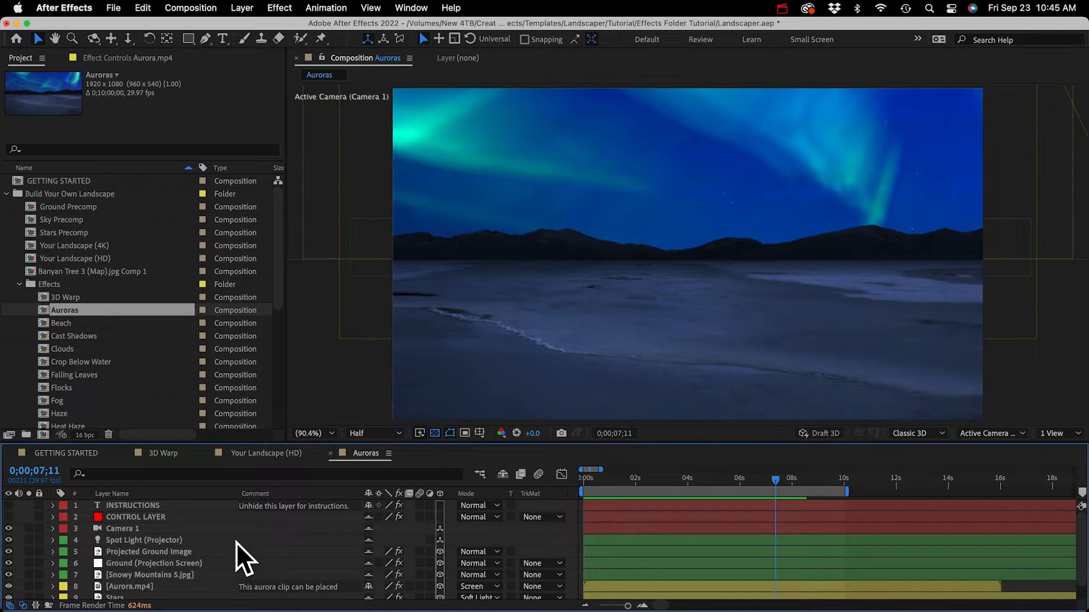
{"action": "left_click", "coordinate": [502, 474]}
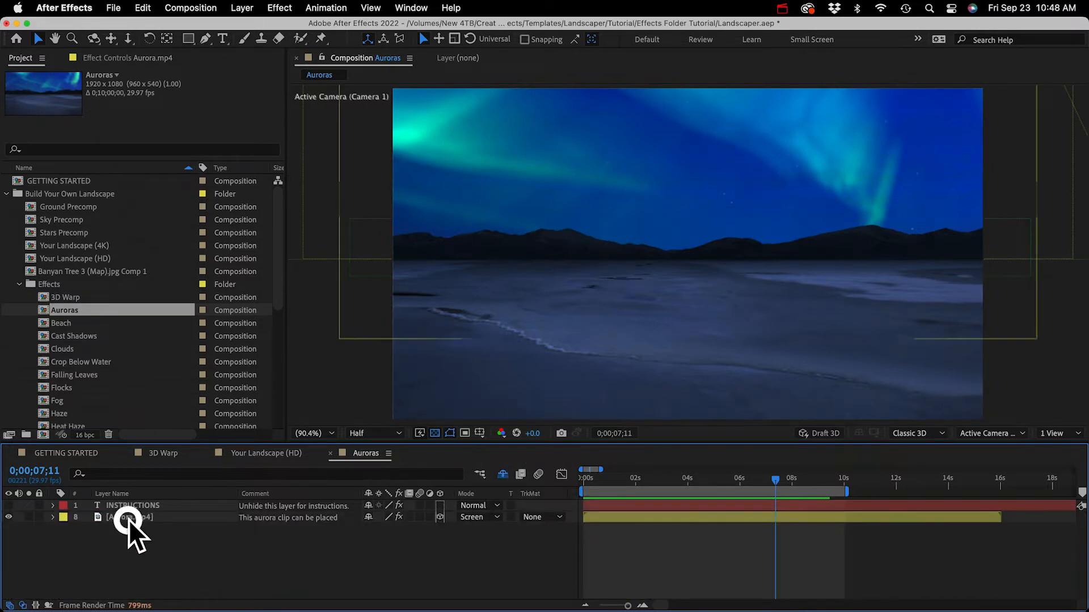
- Copy the Aurora.mp4 layer and paste it directly above the Stars layer in Your Landscape (HD)
{"action": "left_click", "coordinate": [129, 517]}
{"action": "key", "text": "super+c"}
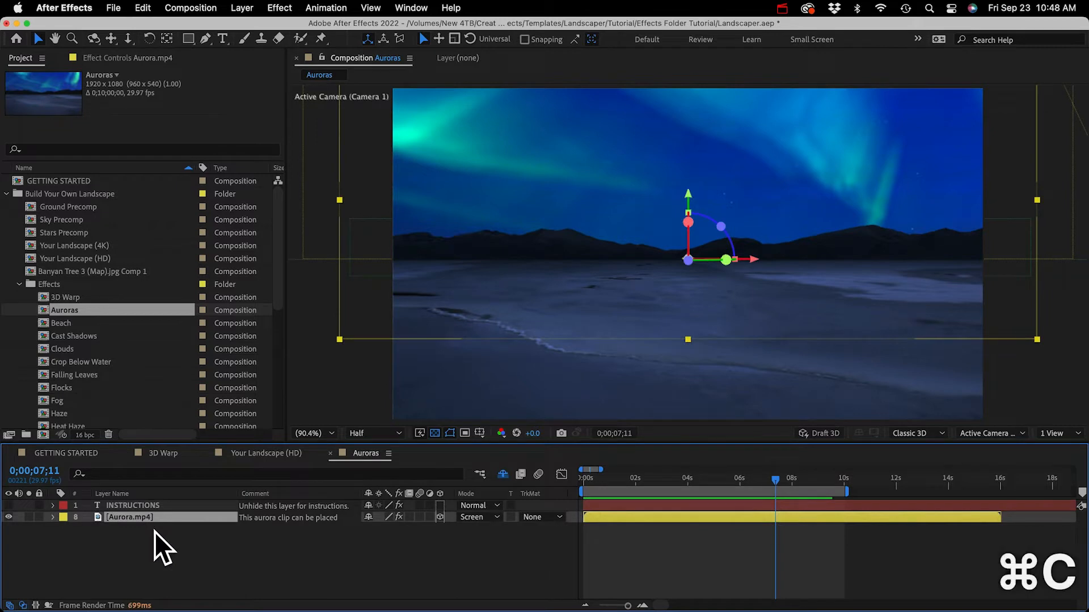
{"action": "left_click", "coordinate": [256, 452]}
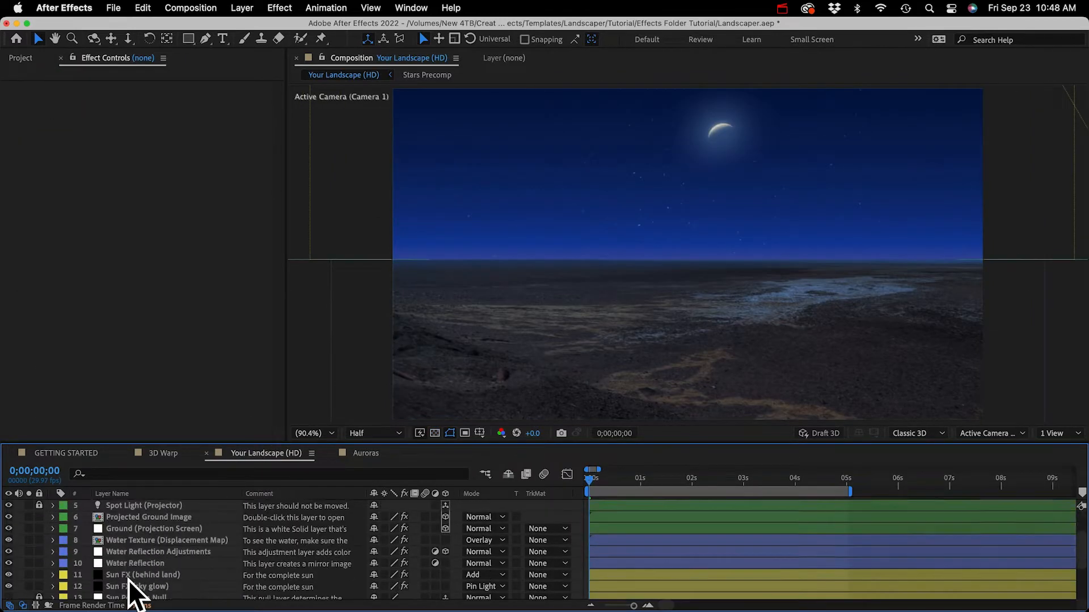
{"action": "scroll", "coordinate": [128, 580], "scroll_direction": "down", "scroll_amount": 3}
{"action": "left_click", "coordinate": [125, 581]}
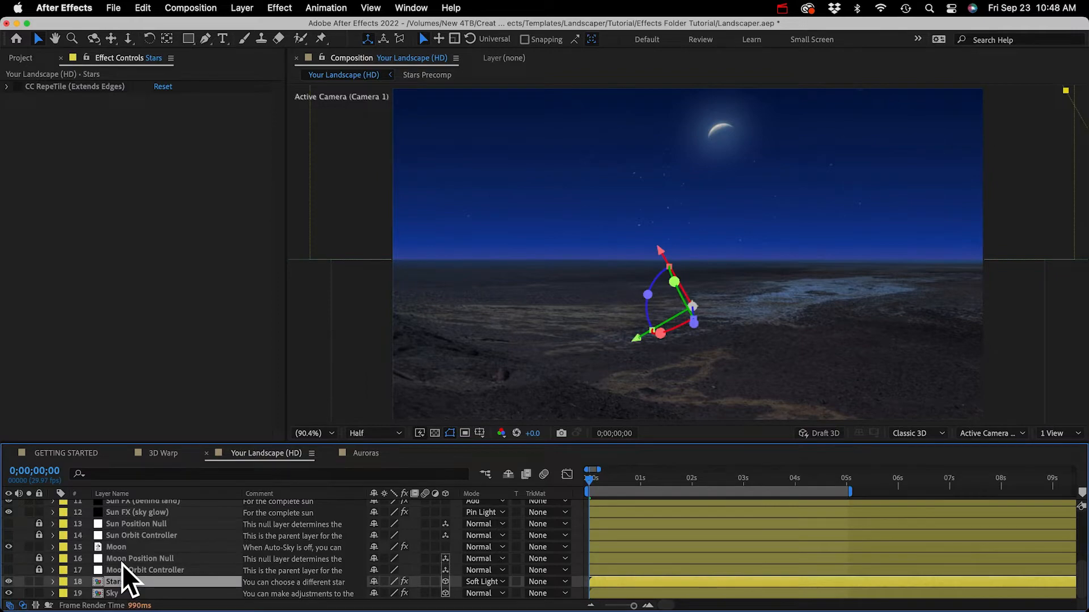
{"action": "key", "text": "super+v"}
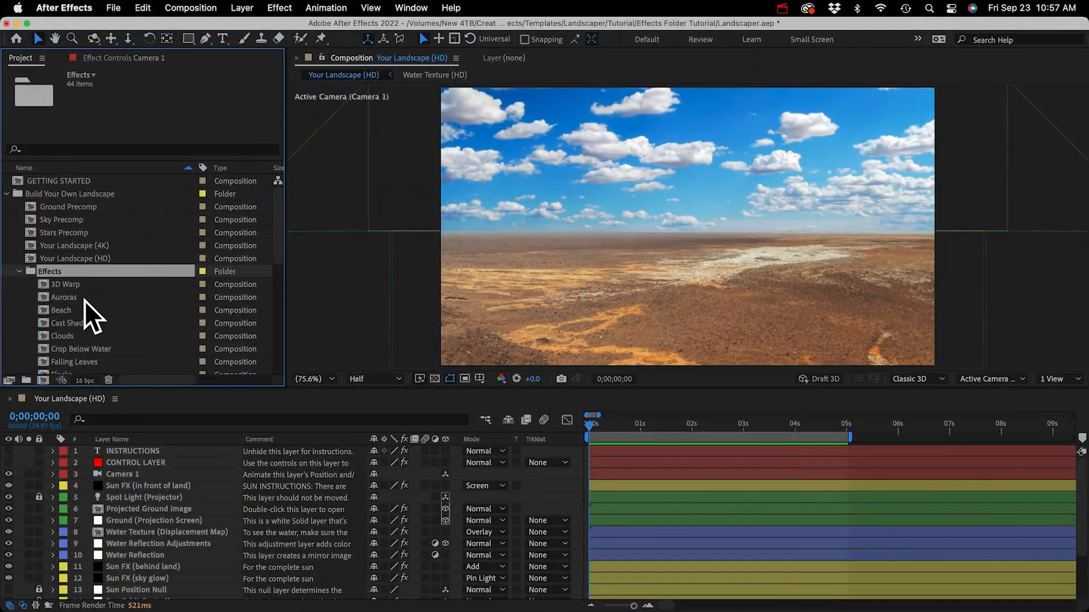
- Open the Beach composition from the Effects folder and select the Ocean Surf 1 through Ocean Surf 8 footage layers for review
{"action": "left_click", "coordinate": [61, 310]}
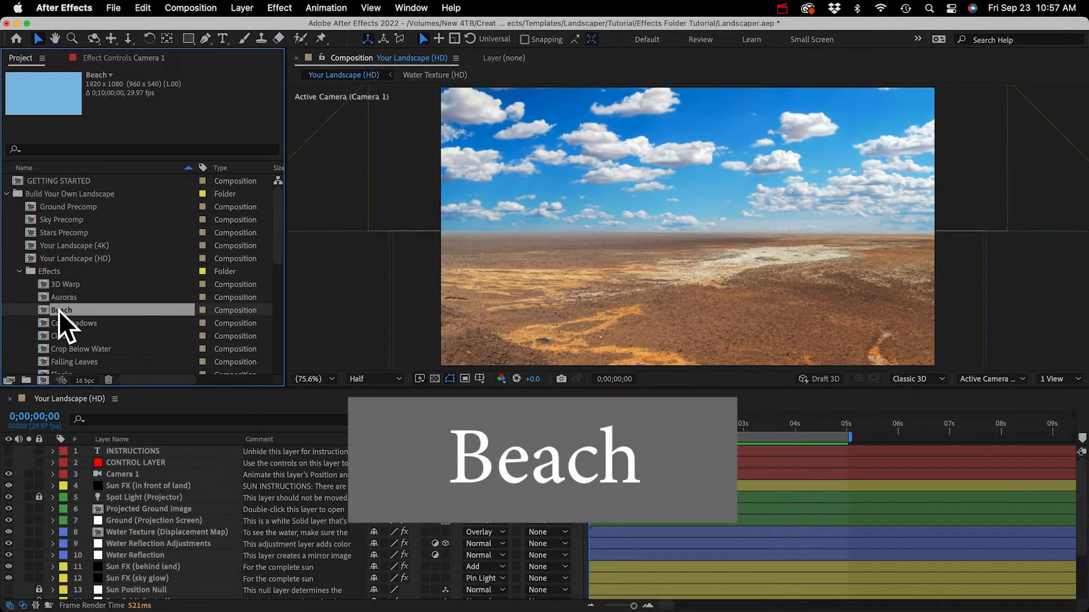
{"action": "double_click", "coordinate": [53, 311]}
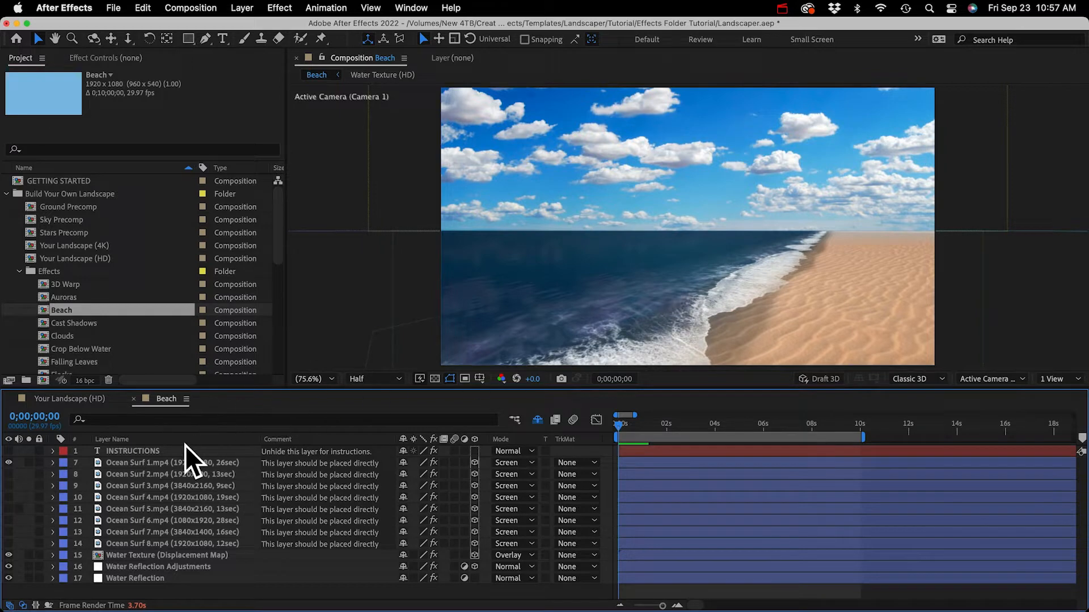
{"action": "left_click", "coordinate": [154, 462]}
{"action": "left_click", "coordinate": [150, 544], "text": "shift"}
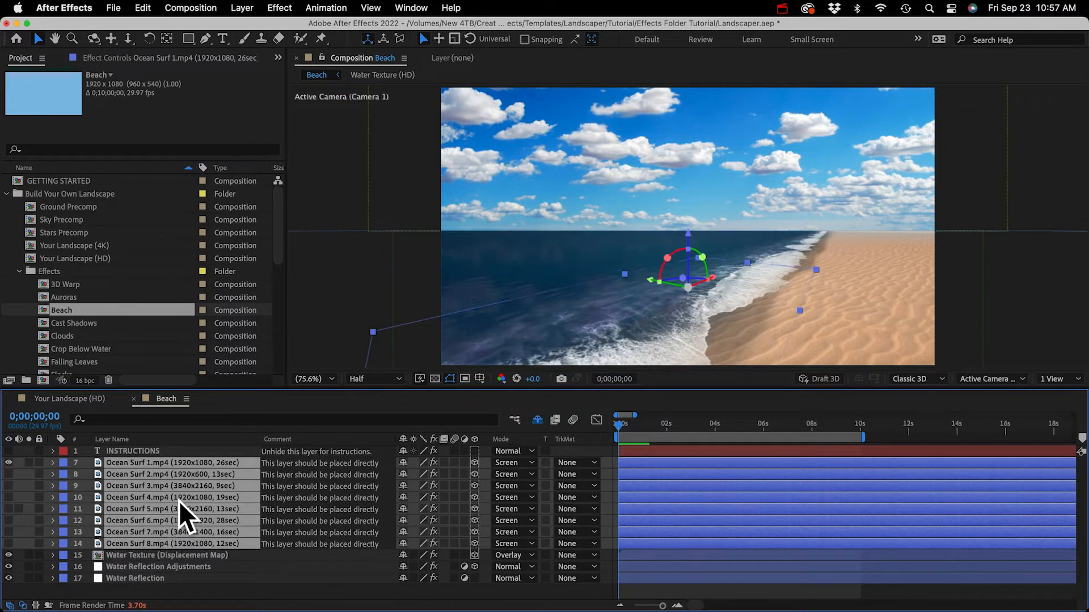
- Compare the Ocean Surf clips by toggling their visibility one at a time, and leave only Ocean Surf 1.mp4 visible
{"action": "left_click", "coordinate": [10, 466]}
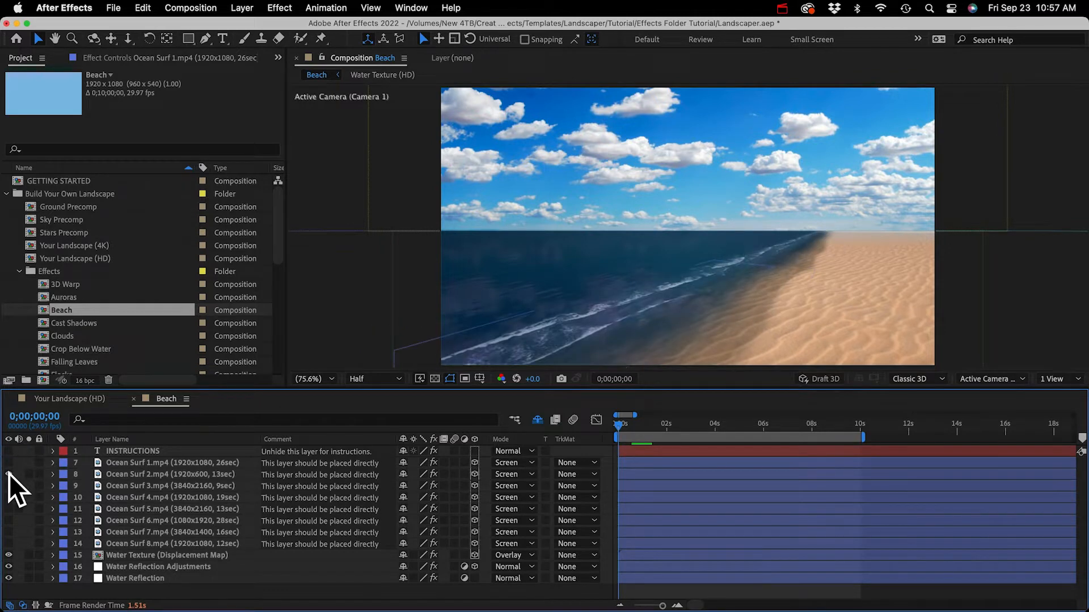
{"action": "left_click", "coordinate": [9, 486]}
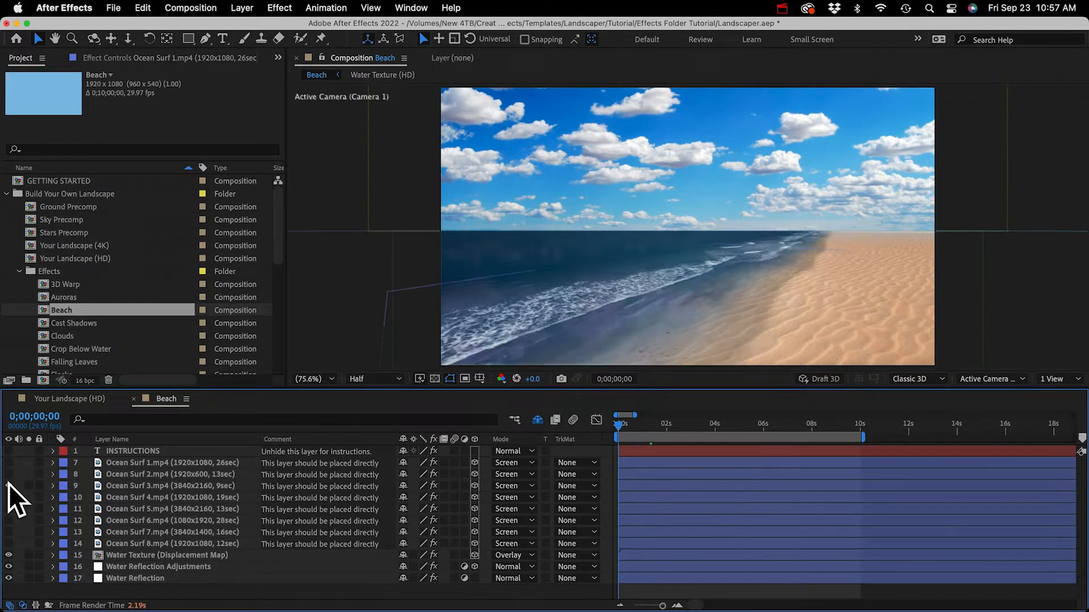
{"action": "left_click", "coordinate": [8, 485]}
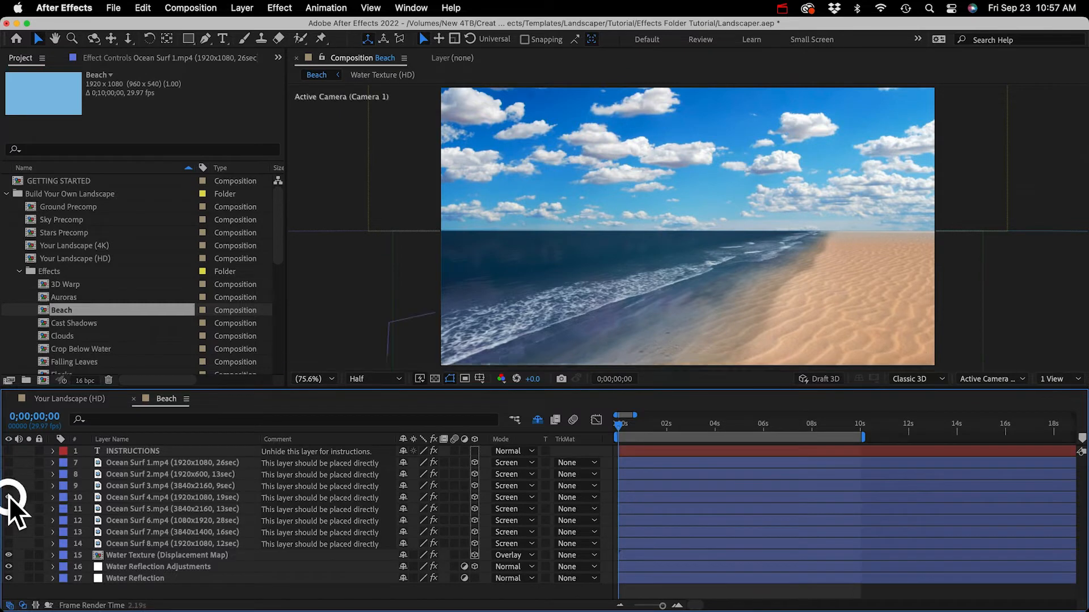
{"action": "left_click", "coordinate": [8, 463]}
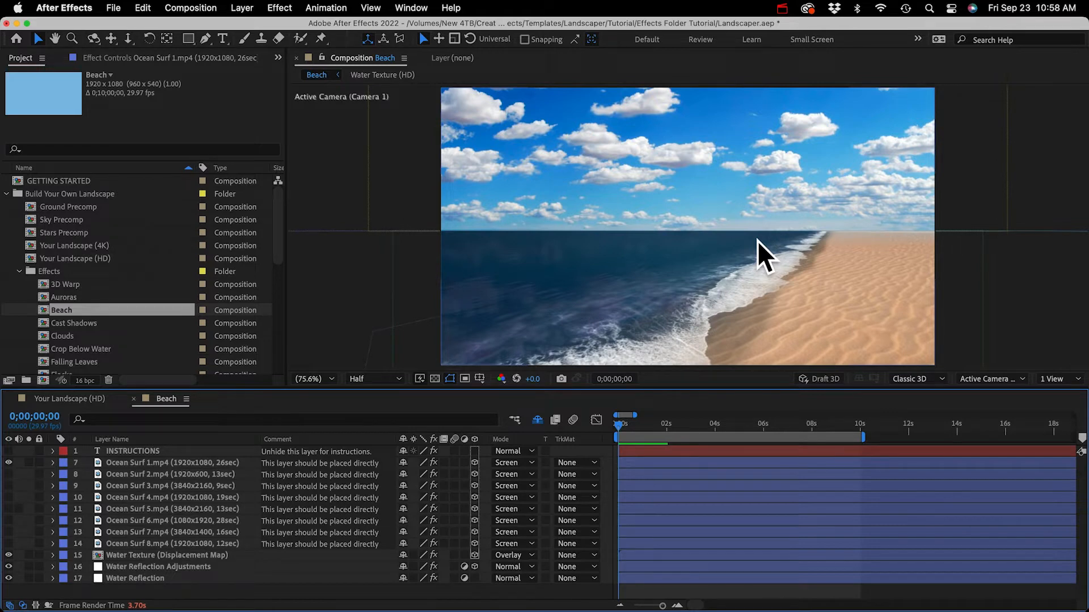
- Open the Ground Precomp from the Projected Ground Image layer in Your Landscape (HD), hide its active ground image, and find the Sand layers
{"action": "left_click", "coordinate": [73, 399]}
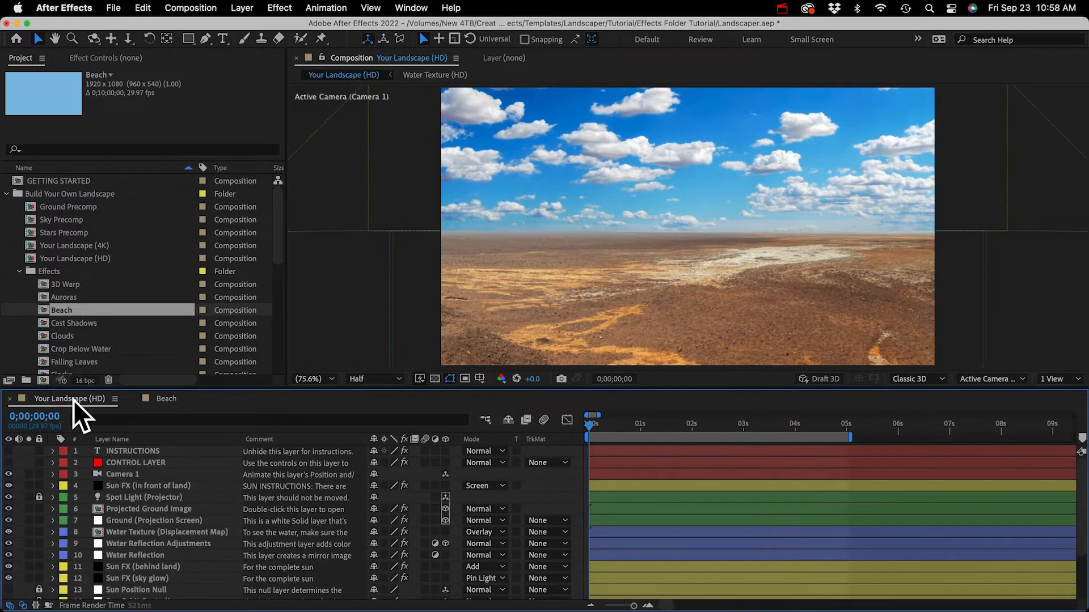
{"action": "left_click", "coordinate": [151, 509]}
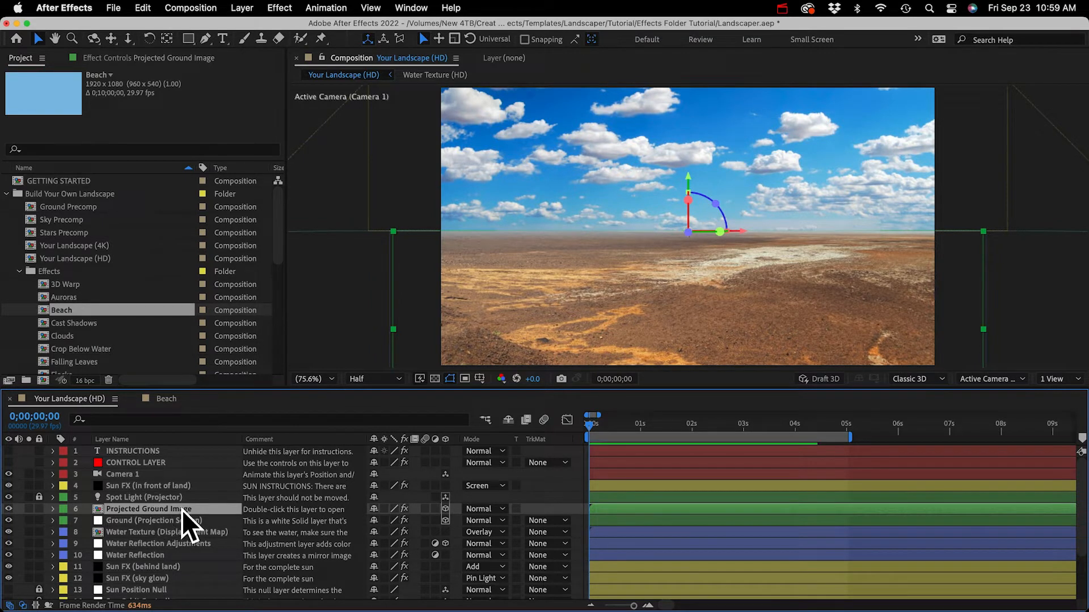
{"action": "double_click", "coordinate": [134, 509]}
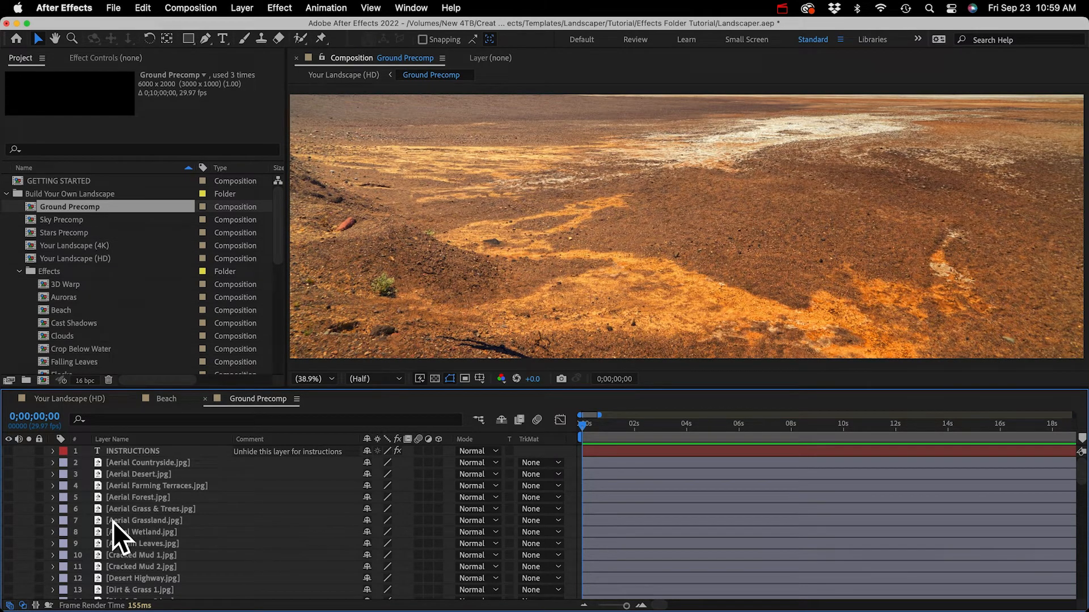
{"action": "scroll", "coordinate": [97, 536], "scroll_direction": "down", "scroll_amount": 4}
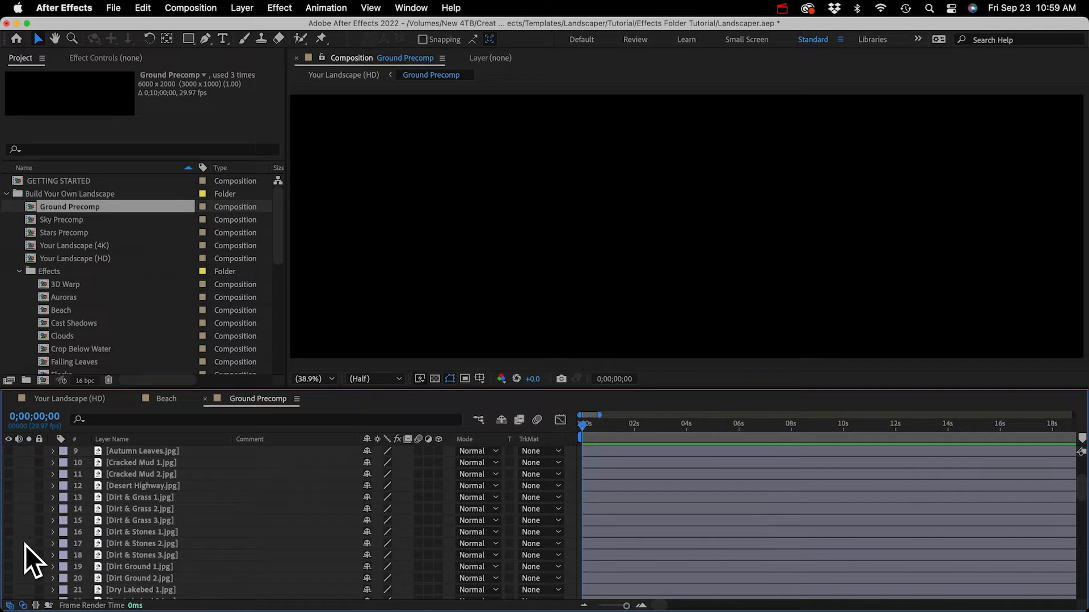
{"action": "scroll", "coordinate": [25, 545], "scroll_direction": "down", "scroll_amount": 15}
{"action": "scroll", "coordinate": [25, 546], "scroll_direction": "down", "scroll_amount": 4}
- Preview Sand 1.jpg and Sand 2.jpg, leave Sand 3.jpg as the visible ground image, and close the Ground Precomp
{"action": "left_click", "coordinate": [9, 474]}
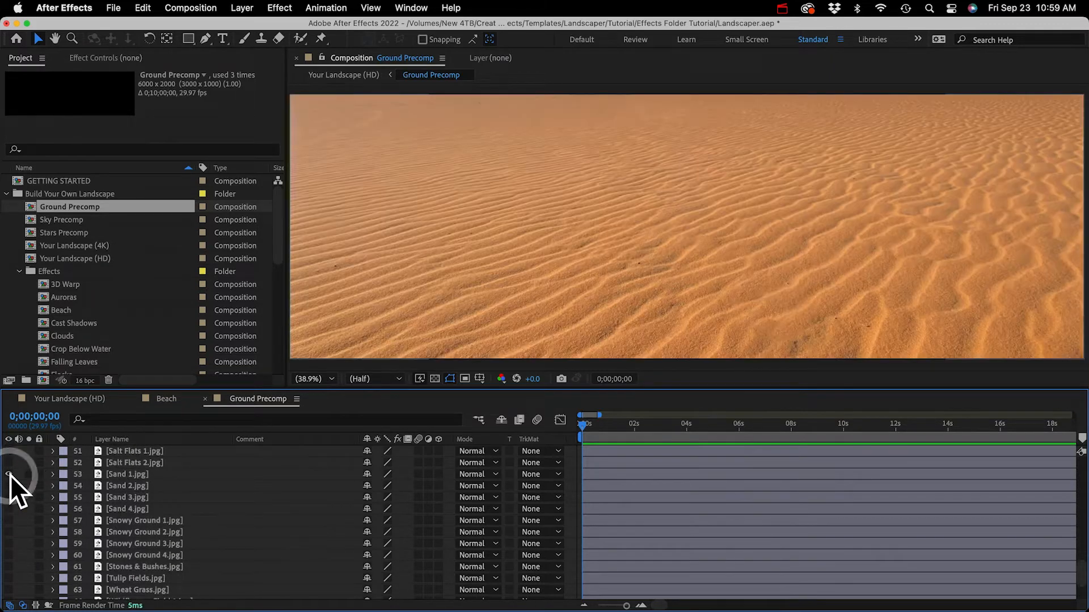
{"action": "left_click", "coordinate": [9, 474]}
{"action": "left_click", "coordinate": [8, 485]}
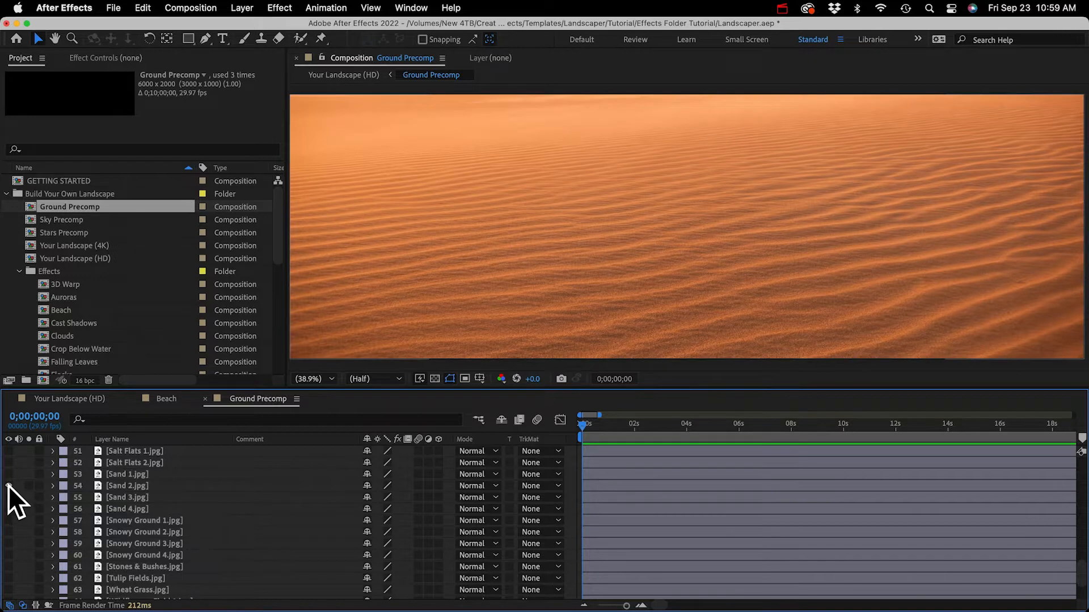
{"action": "left_click", "coordinate": [8, 485]}
{"action": "left_click", "coordinate": [8, 497]}
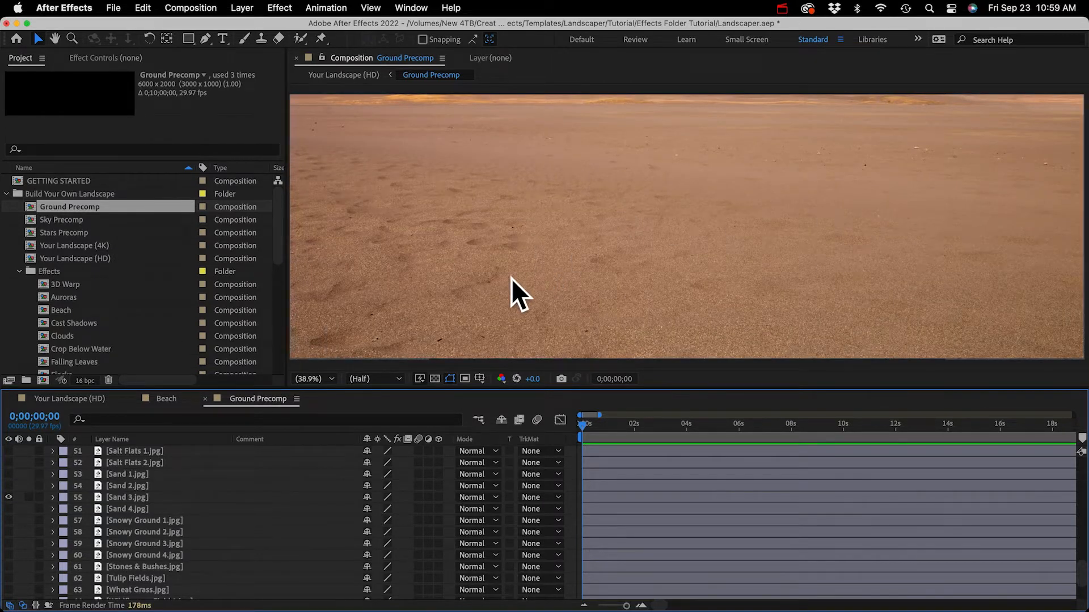
{"action": "left_click", "coordinate": [205, 399]}
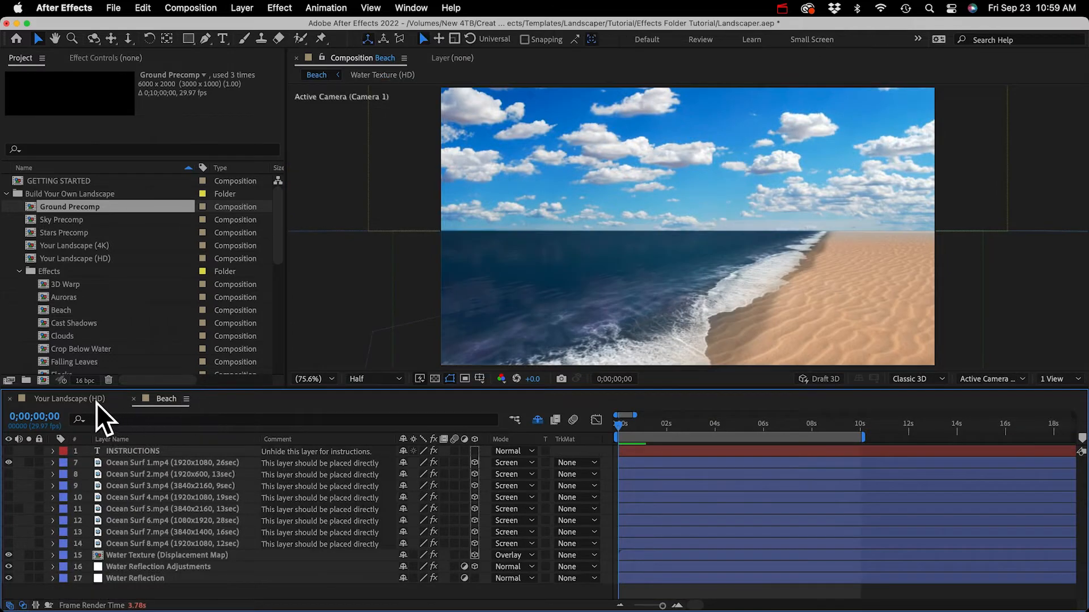
- Draw a closed Pen tool mask on Your Landscape (HD)'s Ground (Projection Screen) layer, with a curved shoreline sloping gently down to the right
{"action": "left_click", "coordinate": [80, 400]}
{"action": "left_click", "coordinate": [158, 521]}
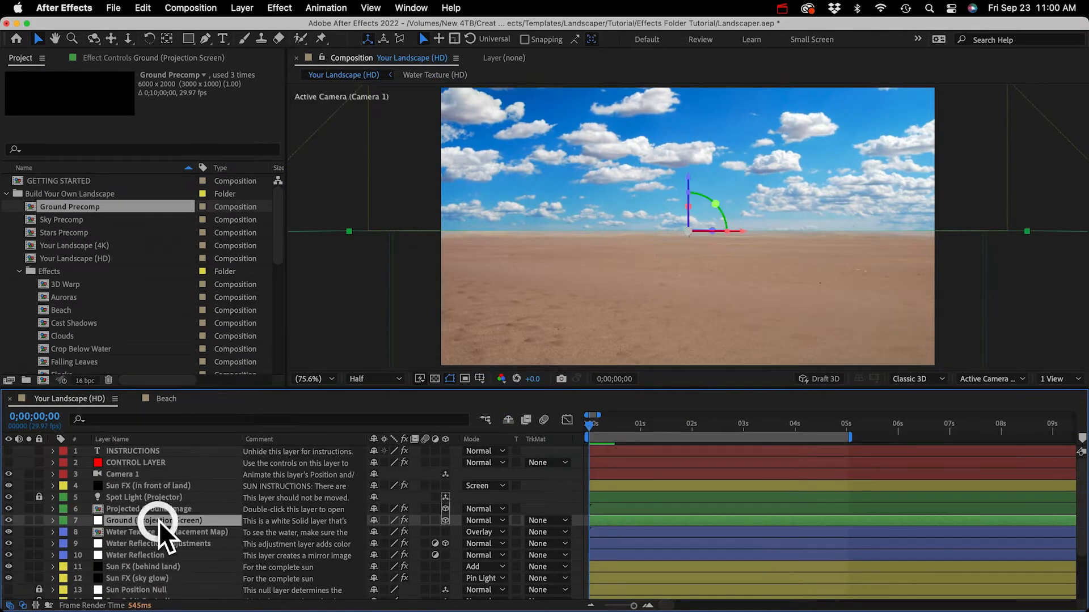
{"action": "left_click", "coordinate": [206, 39]}
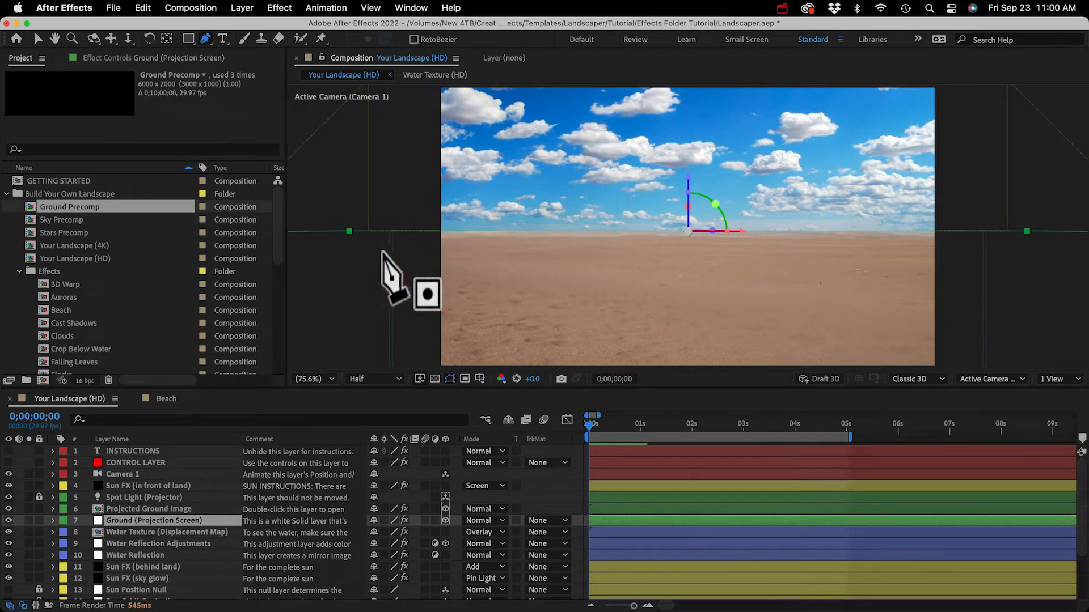
{"action": "left_click_drag", "start_coordinate": [324, 240], "coordinate": [384, 241]}
{"action": "left_click_drag", "start_coordinate": [463, 254], "coordinate": [888, 293]}
{"action": "left_click", "coordinate": [1055, 313]}
{"action": "left_click_drag", "start_coordinate": [627, 306], "coordinate": [621, 236]}
{"action": "left_click", "coordinate": [1048, 347]}
{"action": "left_click", "coordinate": [315, 350]}
{"action": "left_click", "coordinate": [319, 169]}
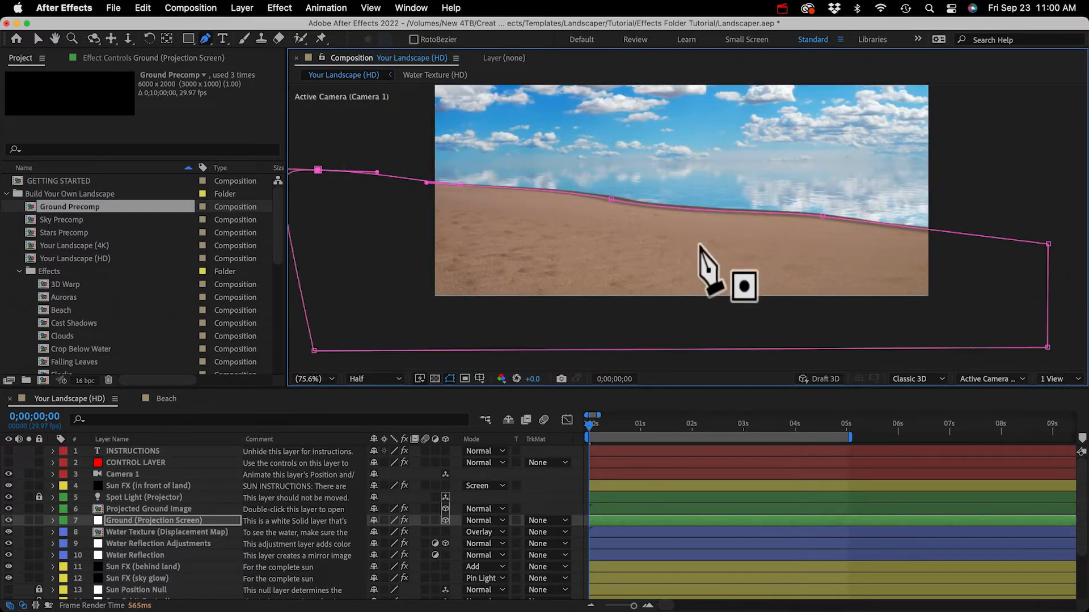
{"action": "left_click_drag", "start_coordinate": [675, 205], "coordinate": [673, 275]}
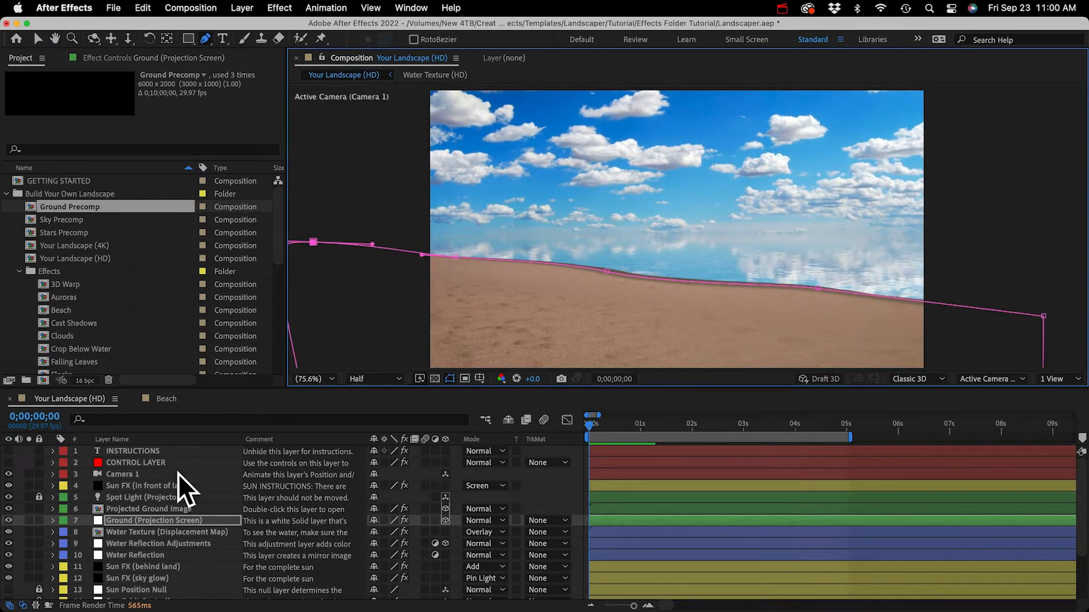
- Reveal the ground layer's mask, check its inverted state and switch it back, and preview the shoreline in playback
{"action": "key", "text": "m"}
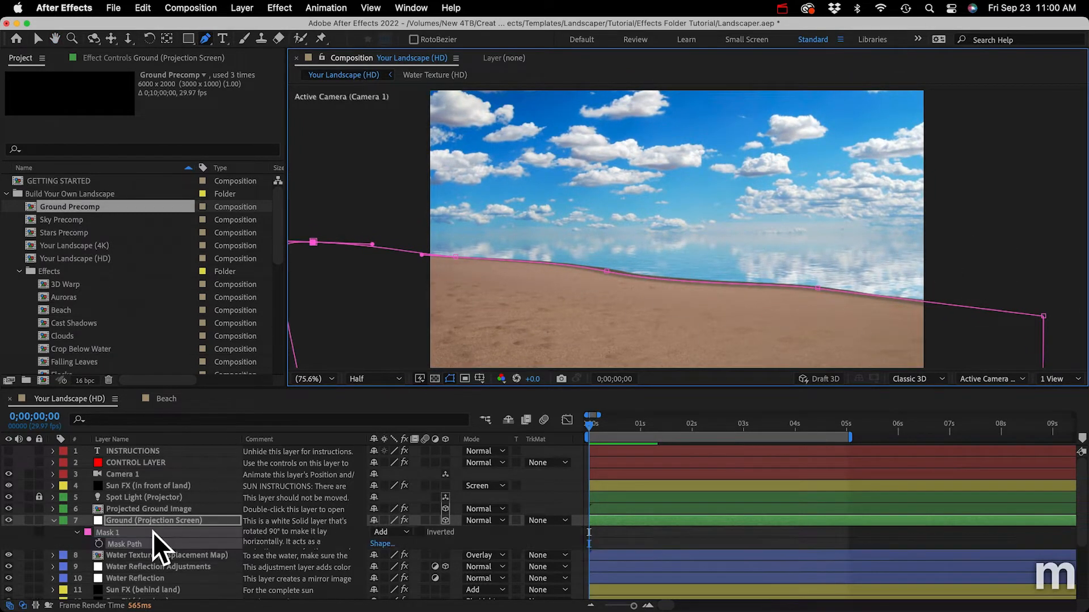
{"action": "left_click", "coordinate": [421, 532]}
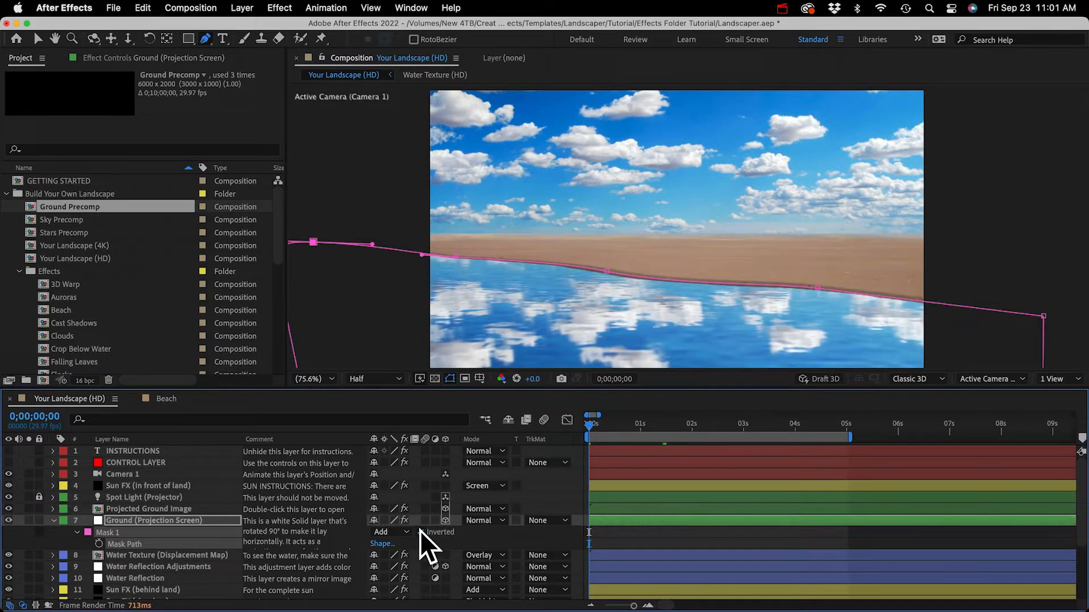
{"action": "left_click", "coordinate": [420, 532]}
{"action": "left_click", "coordinate": [488, 532]}
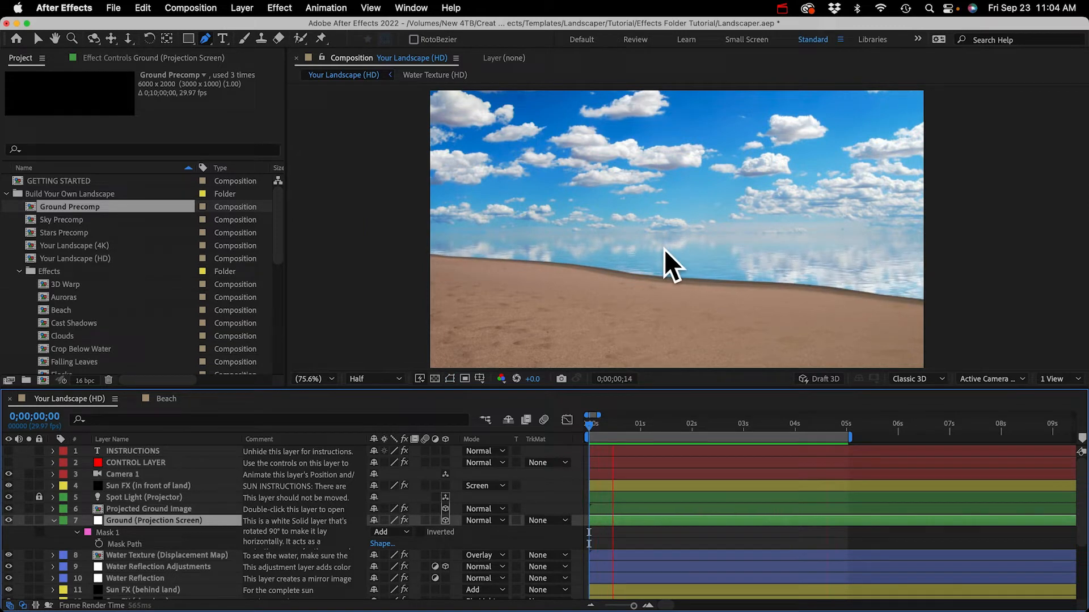
{"action": "key", "text": "space"}
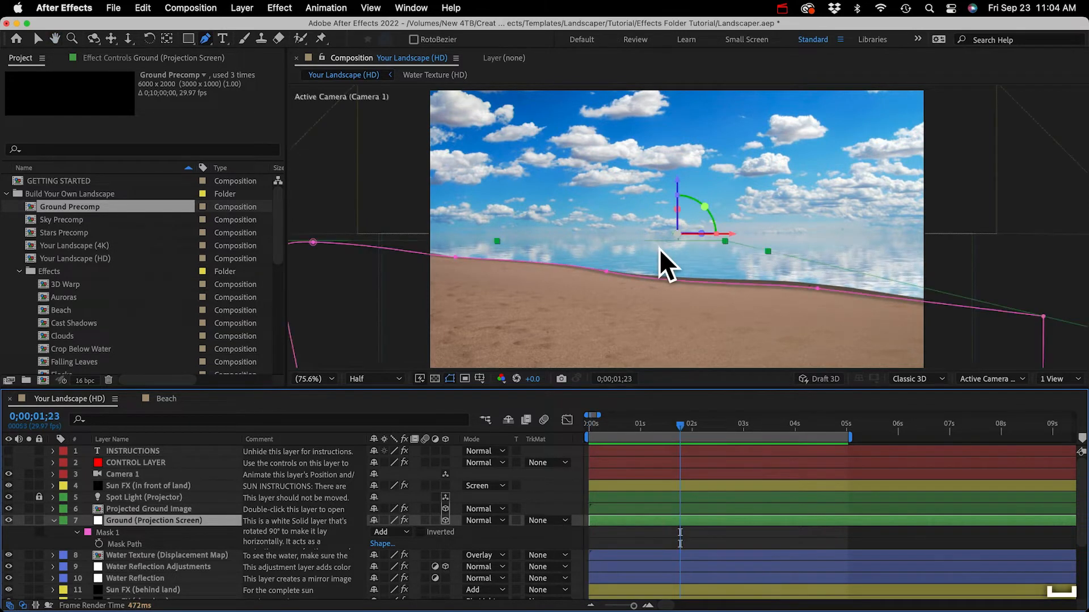
- In the CONTROL LAYER's Water Reflection settings, set Vertical Displacement Amount to 180 and Horizontal Displacement Amount to 22
{"action": "left_click", "coordinate": [126, 463]}
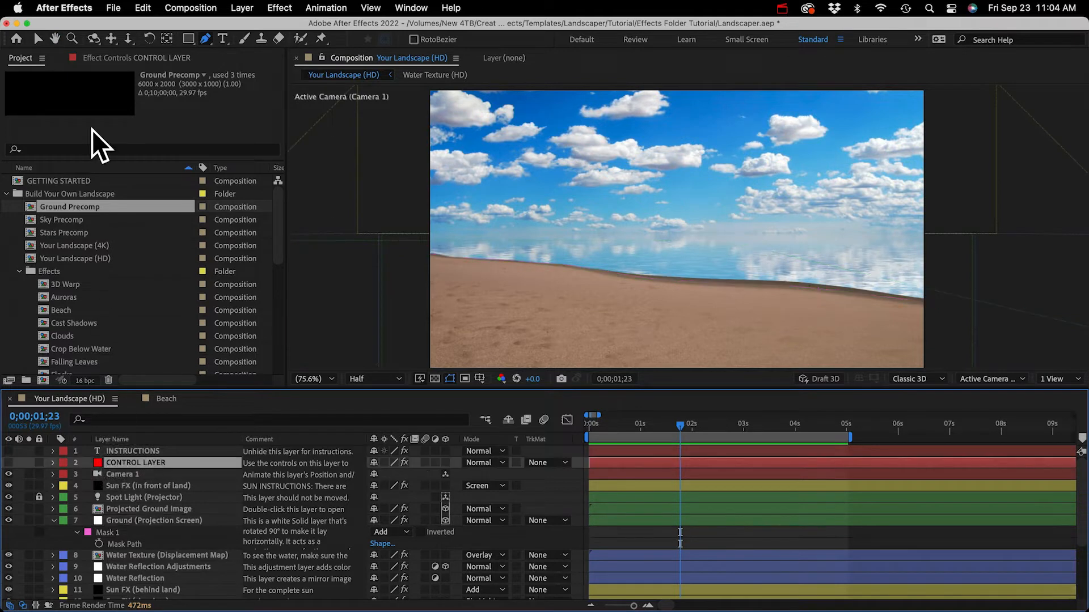
{"action": "left_click", "coordinate": [97, 54]}
{"action": "left_click", "coordinate": [7, 121]}
{"action": "left_click", "coordinate": [17, 133]}
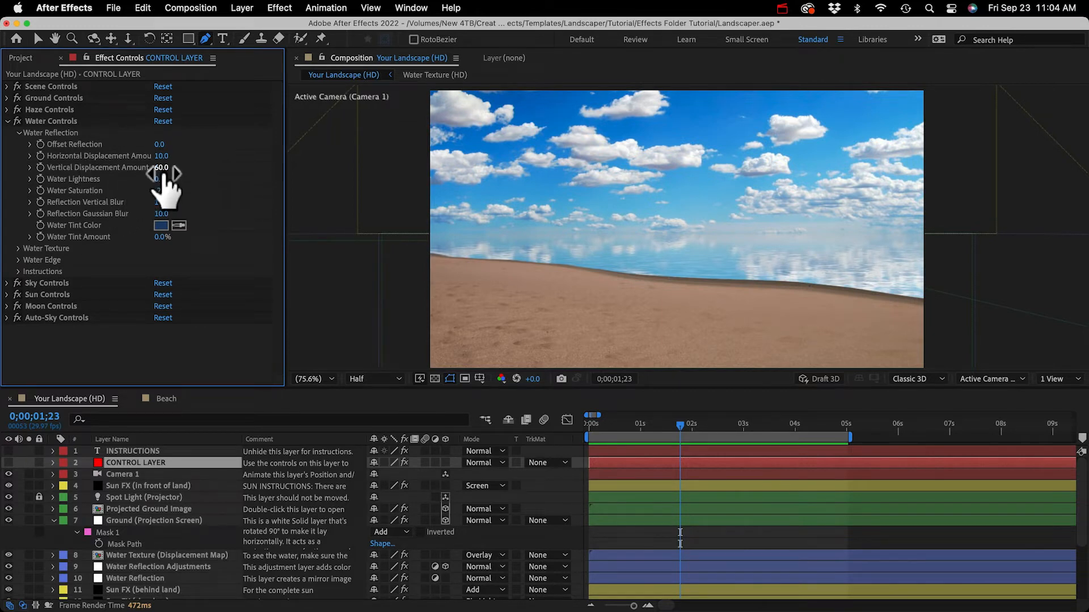
{"action": "left_click_drag", "start_coordinate": [163, 174], "coordinate": [242, 166]}
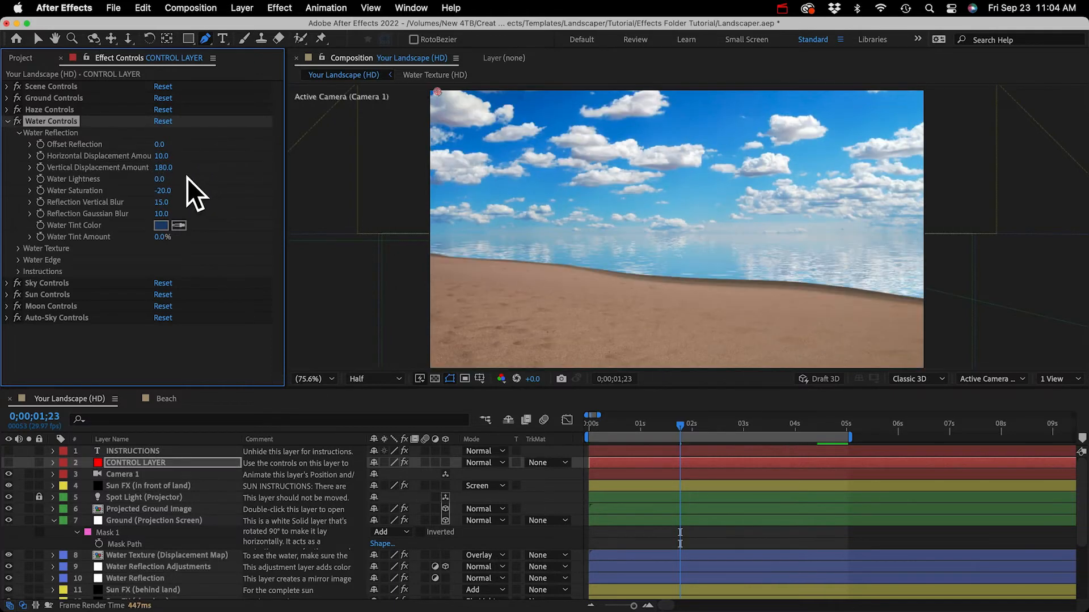
{"action": "left_click_drag", "start_coordinate": [165, 163], "coordinate": [171, 158]}
- Try a Water Lightness of -34, undo it, and raise the Water Tint Amount beyond 63% instead
{"action": "left_click_drag", "start_coordinate": [160, 180], "coordinate": [134, 184]}
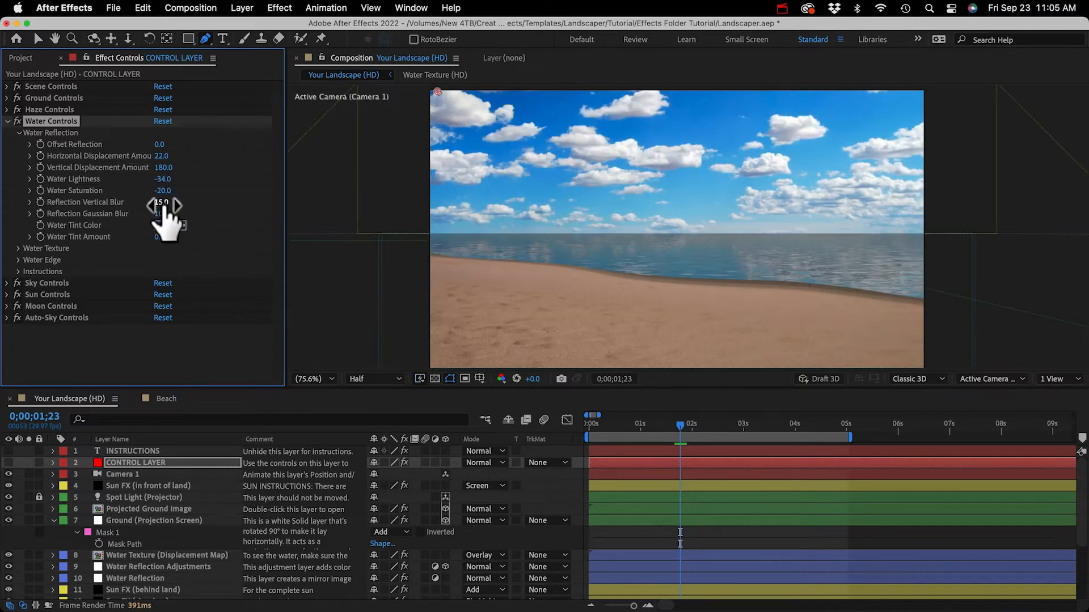
{"action": "key", "text": "super+z"}
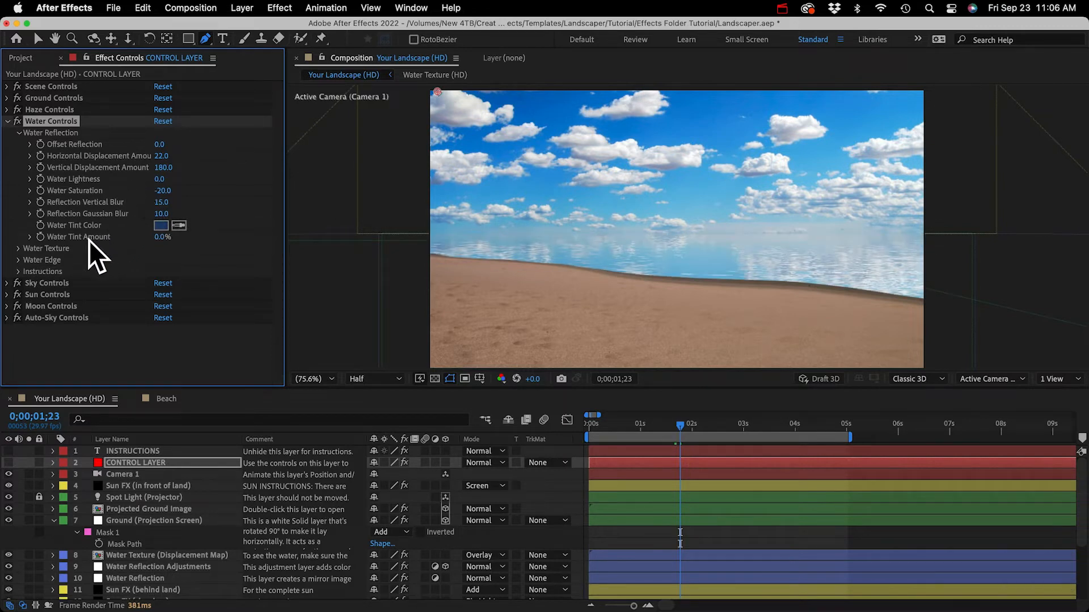
{"action": "left_click_drag", "start_coordinate": [166, 235], "coordinate": [208, 239]}
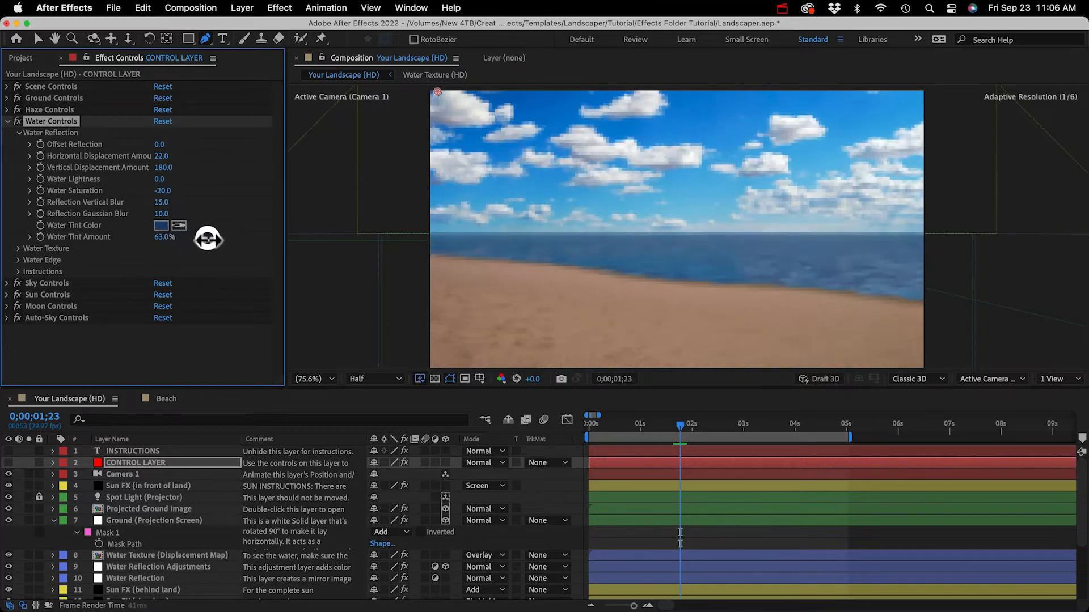
{"action": "left_click_drag", "start_coordinate": [208, 239], "coordinate": [222, 237]}
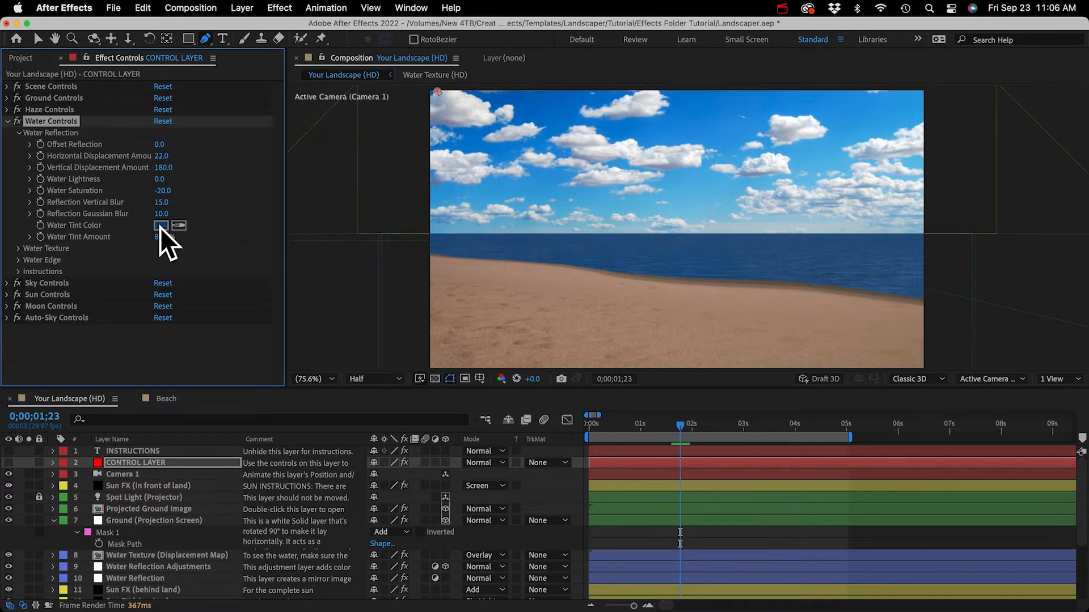
- In the Water Texture settings, set Wave Direction to 216° and Wave Angle (layer rotation) to 19°
{"action": "left_click", "coordinate": [19, 134]}
{"action": "left_click", "coordinate": [19, 145]}
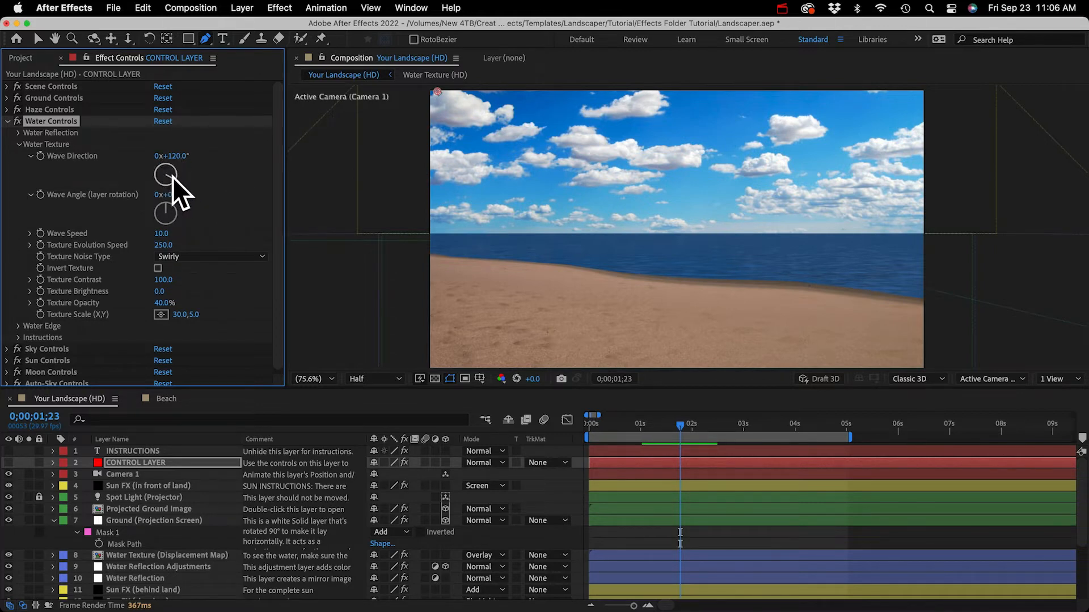
{"action": "left_click_drag", "start_coordinate": [165, 183], "coordinate": [159, 184]}
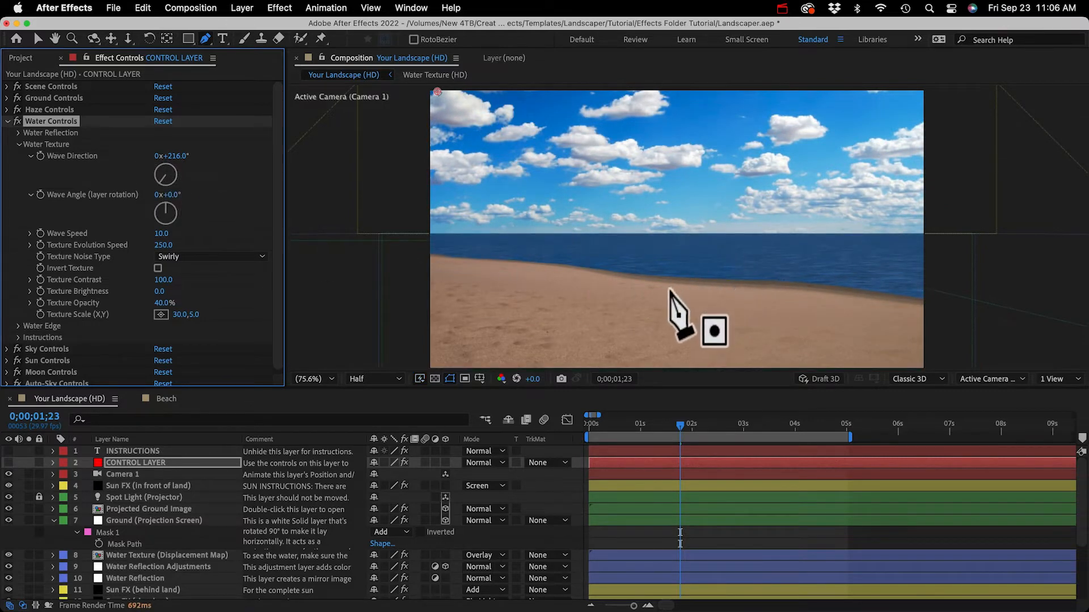
{"action": "left_click_drag", "start_coordinate": [177, 195], "coordinate": [193, 204]}
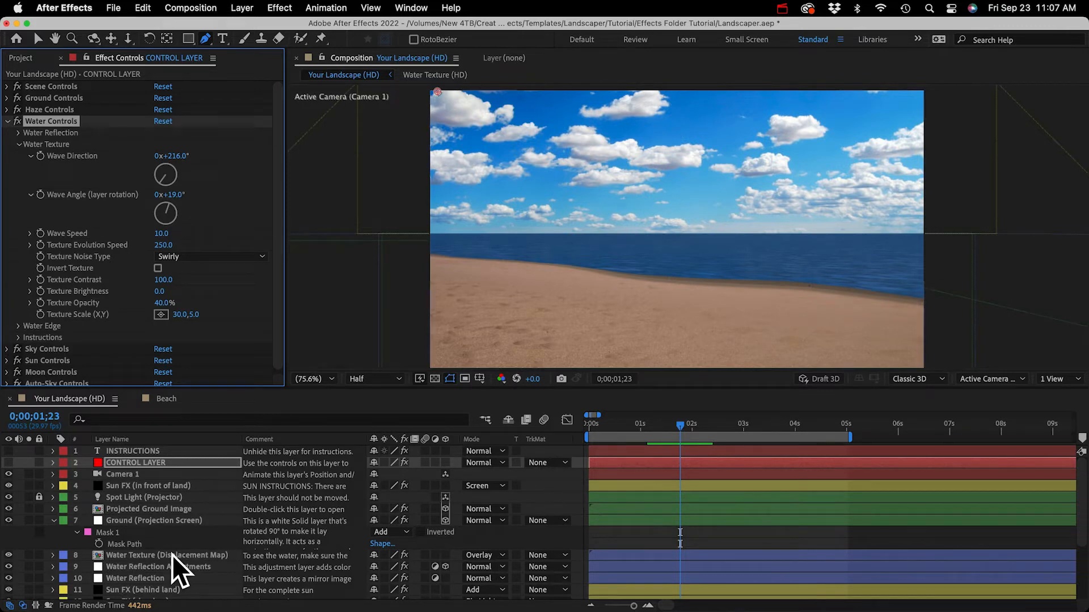
- Check the effects on the Water Texture (Displacement Map) layer, and return to the CONTROL LAYER's water settings
{"action": "left_click", "coordinate": [134, 557]}
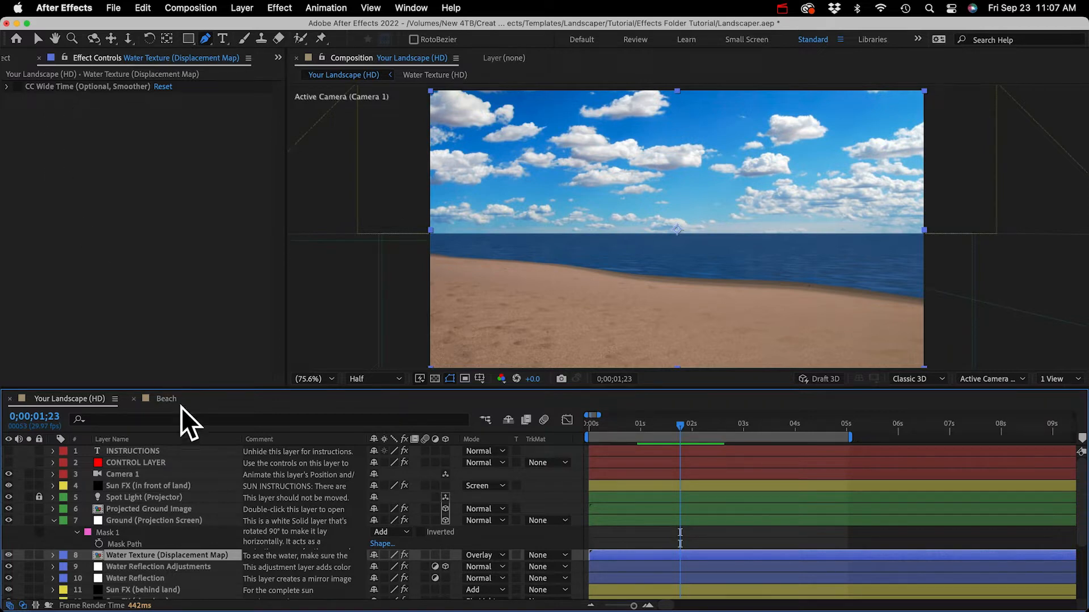
{"action": "left_click", "coordinate": [158, 462]}
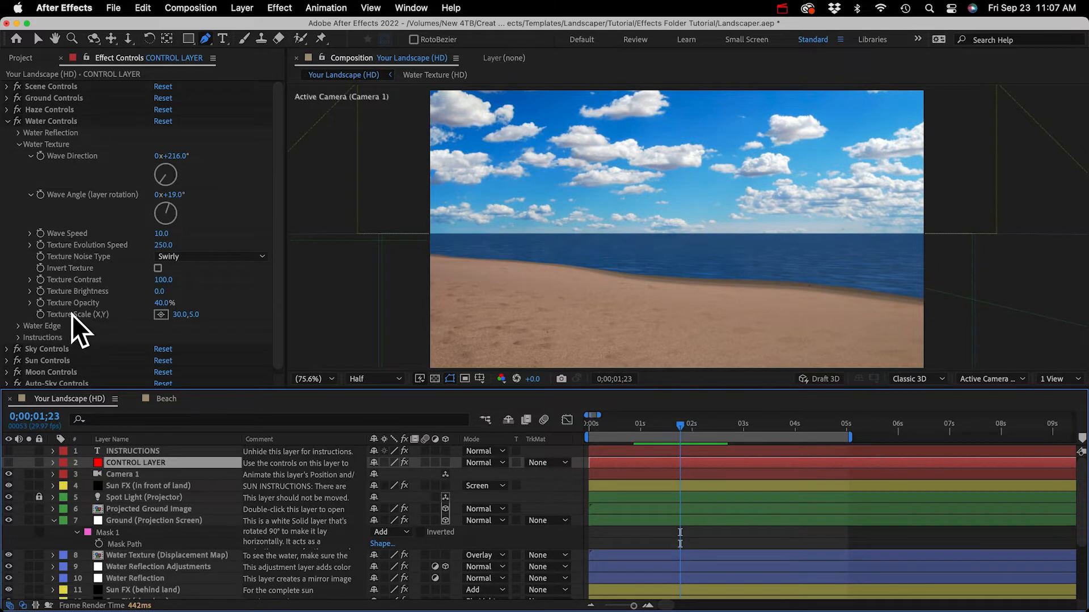
- In the CONTROL LAYER's Water Texture settings, set the Texture Scale (X,Y) to 80 and 10
{"action": "left_click", "coordinate": [178, 315]}
{"action": "type", "text": "80"}
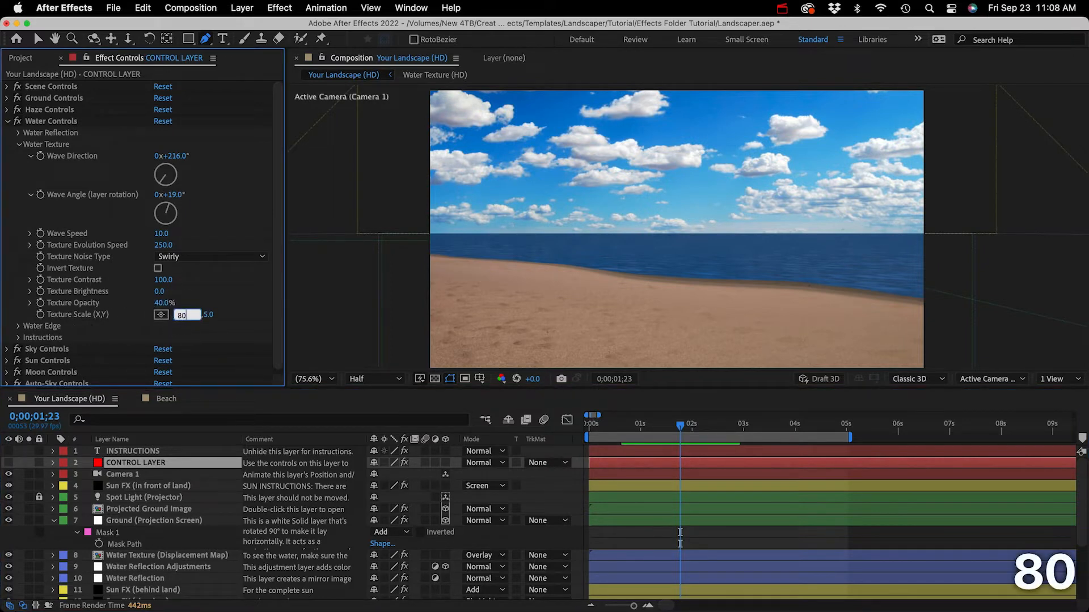
{"action": "key", "text": "Tab"}
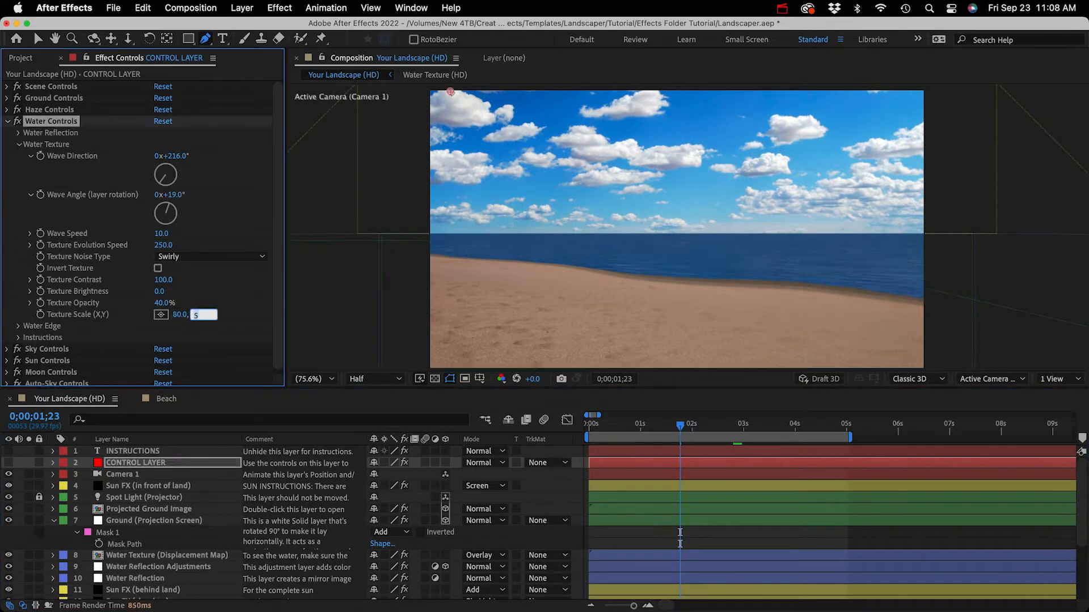
{"action": "type", "text": "10"}
{"action": "key", "text": "Return"}
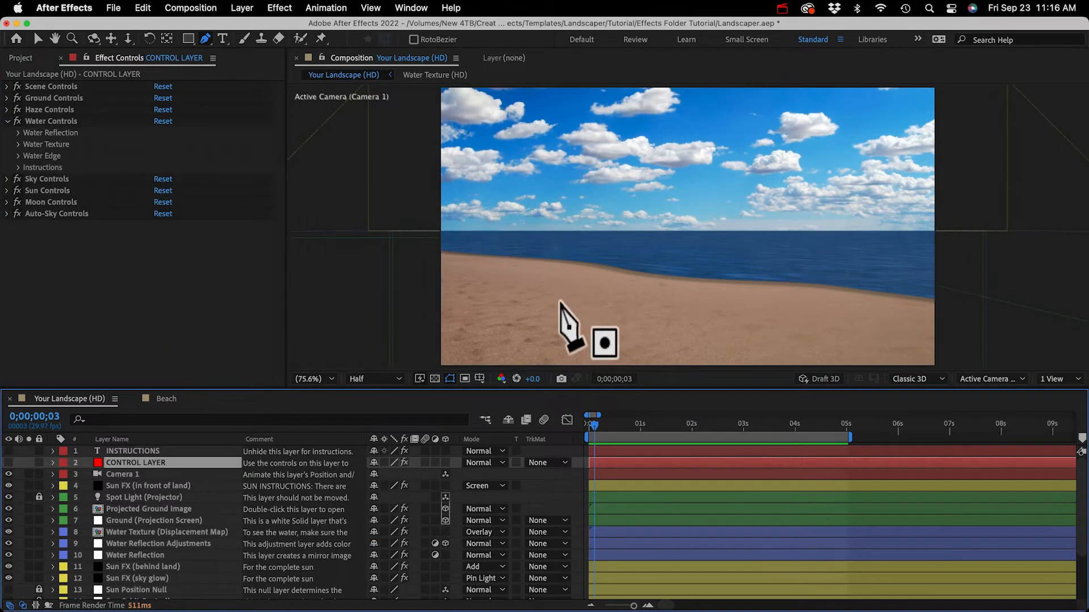
- Turn off the Roughen Edges effect on the Ground (Projection Screen) layer
{"action": "key", "text": "v"}
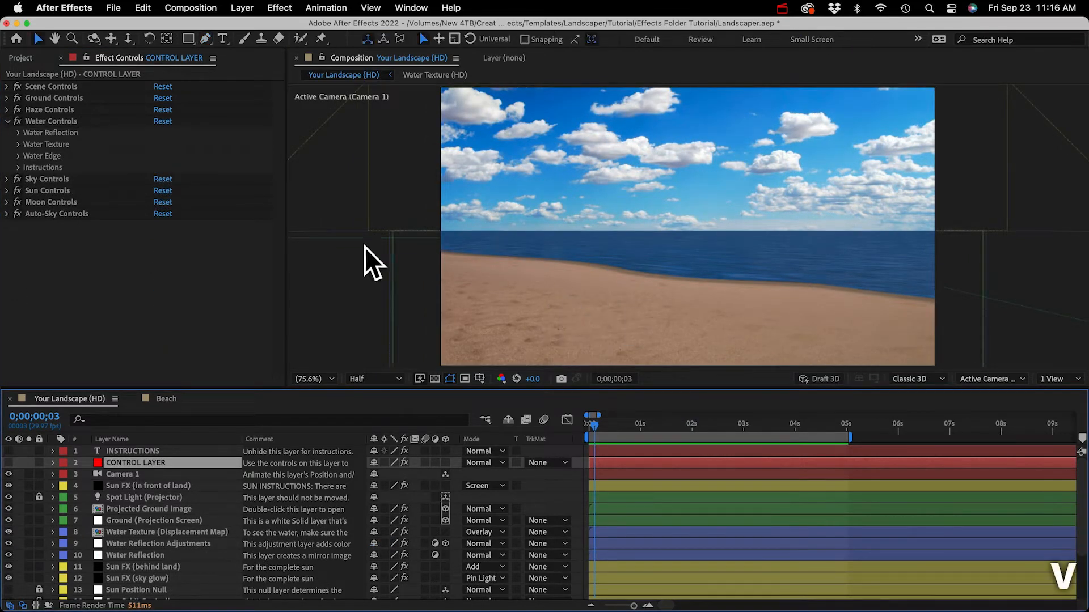
{"action": "left_click", "coordinate": [122, 520]}
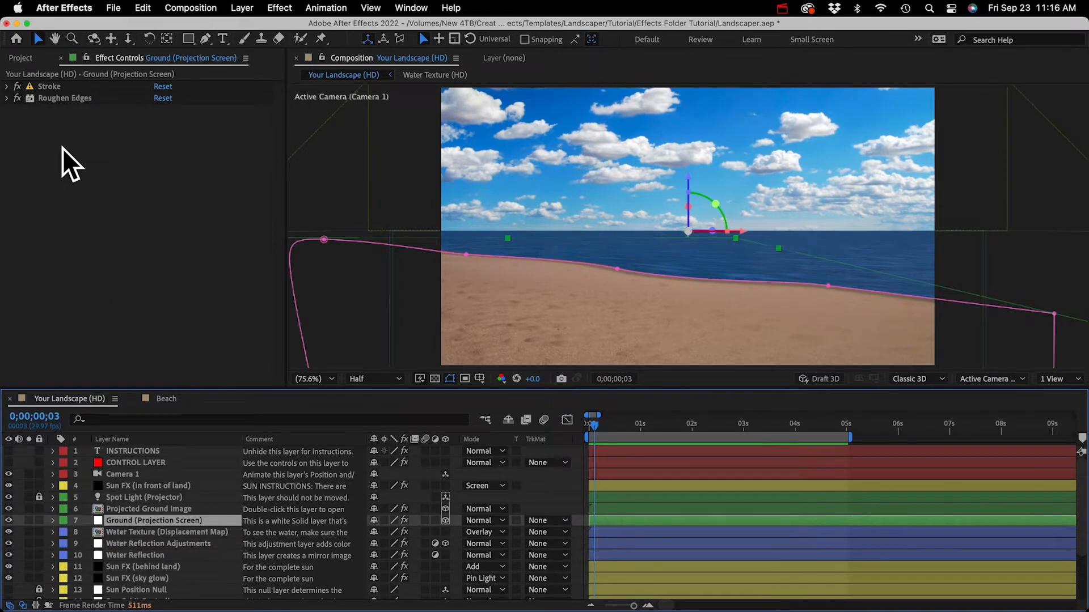
{"action": "left_click", "coordinate": [54, 100]}
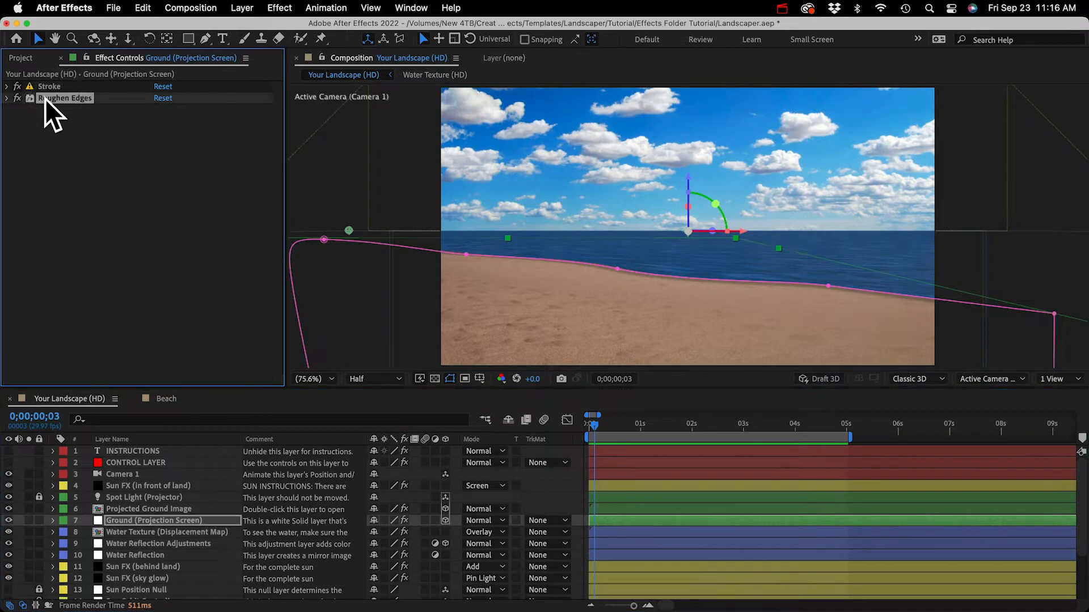
{"action": "left_click", "coordinate": [17, 98]}
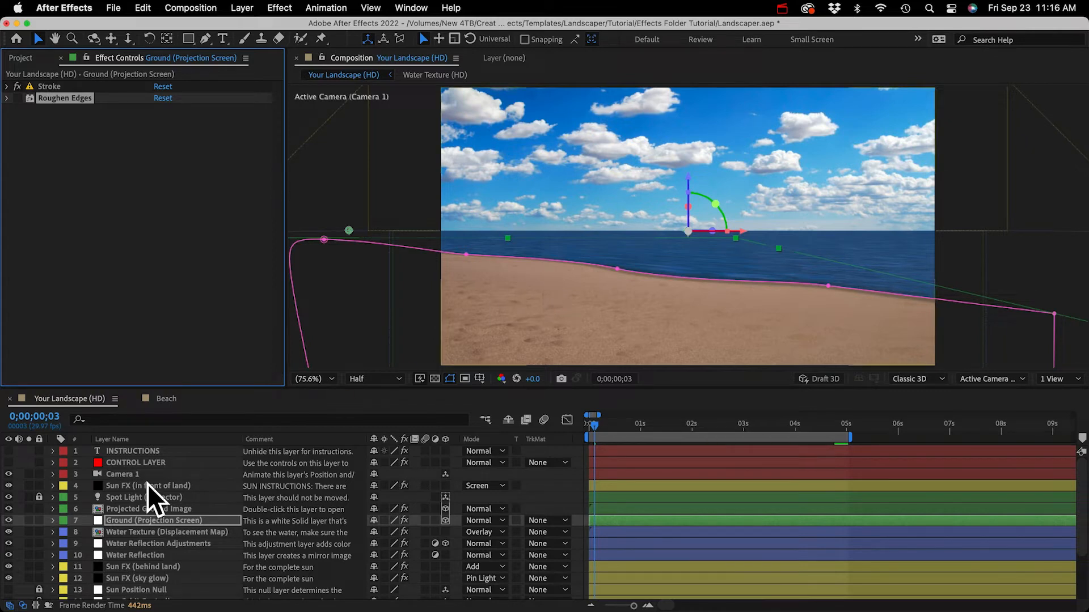
- Set the ground layer's Mask Feather to 31 pixels and lower the shoreline vertex near the right side of the beach
{"action": "left_click", "coordinate": [120, 521]}
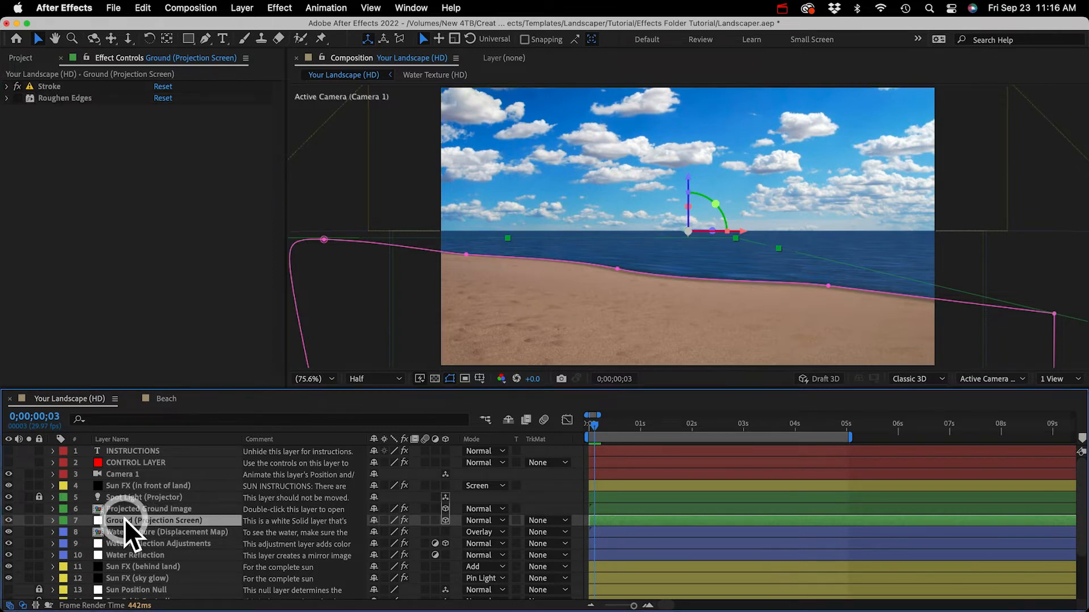
{"action": "key", "text": "m"}
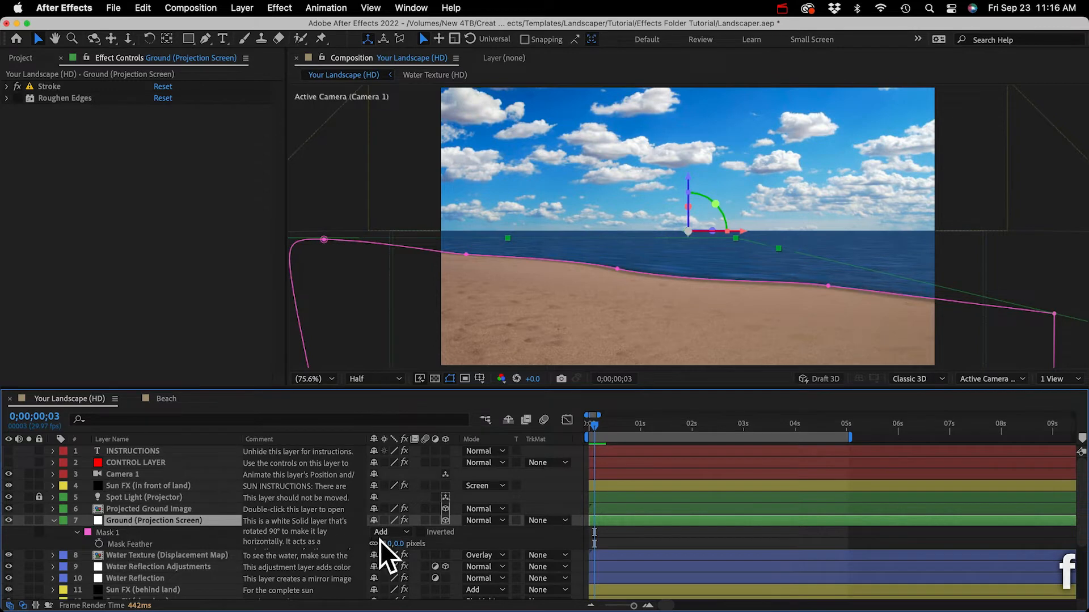
{"action": "left_click_drag", "start_coordinate": [389, 546], "coordinate": [418, 564]}
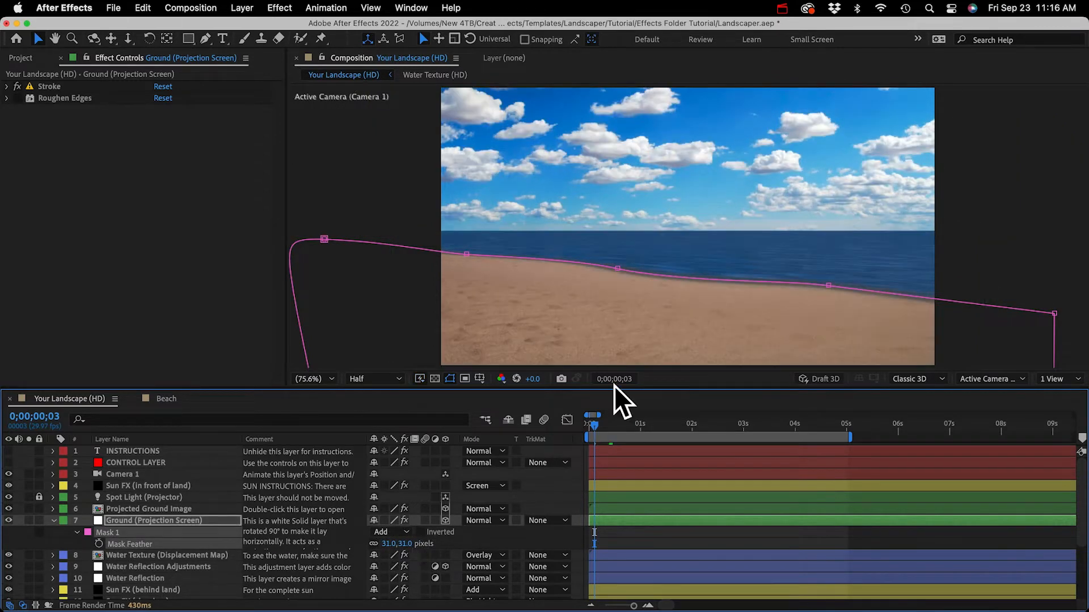
{"action": "left_click_drag", "start_coordinate": [828, 286], "coordinate": [829, 314]}
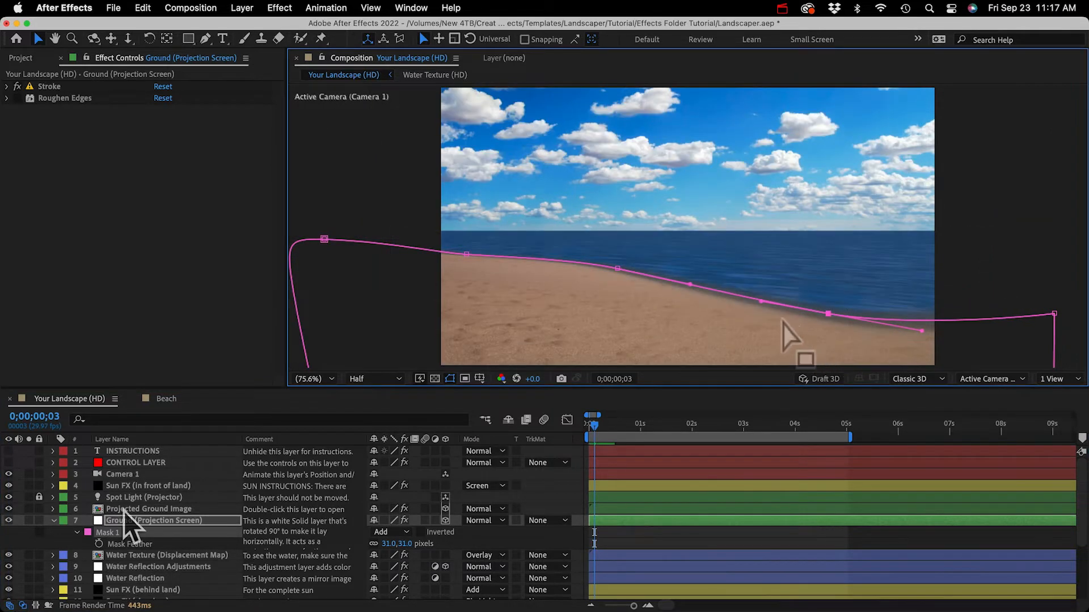
- In the Beach composition, show the Ocean Surf 6.mp4 layer instead of the current surf and preview its motion
{"action": "left_click", "coordinate": [166, 399]}
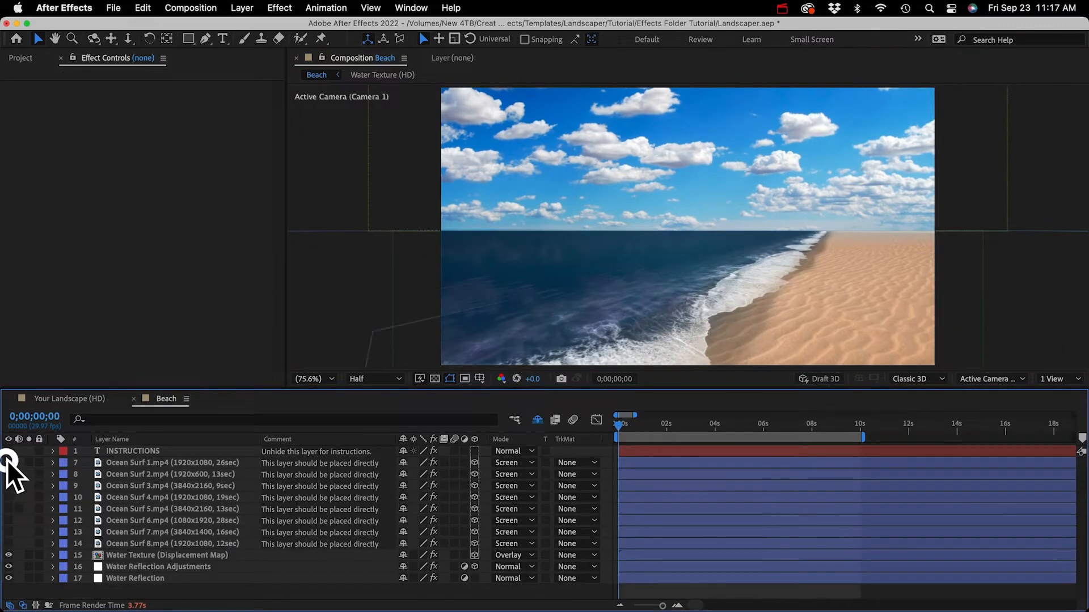
{"action": "left_click", "coordinate": [8, 521]}
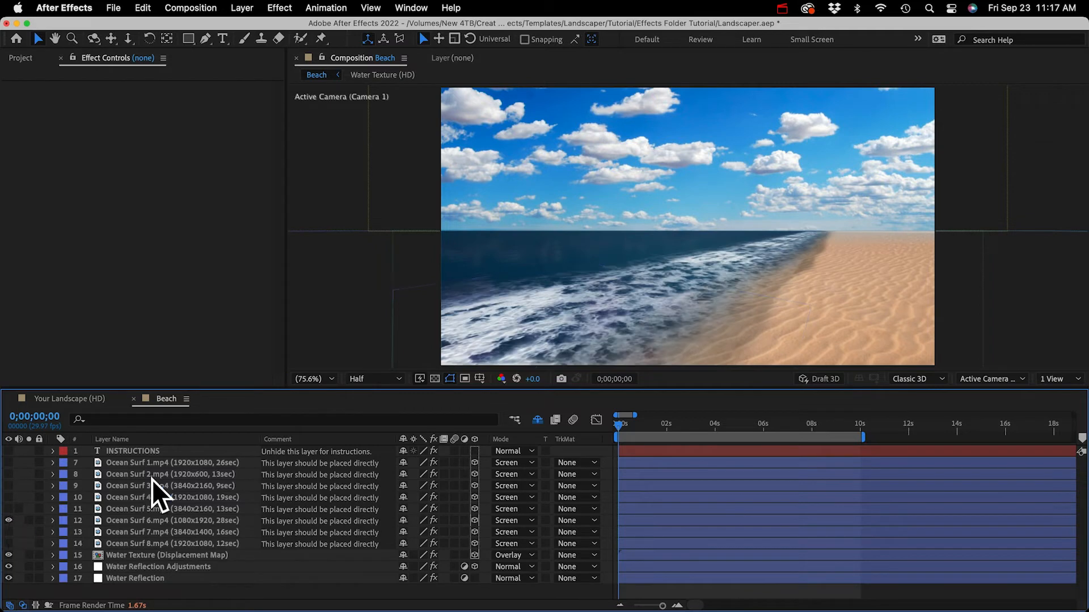
{"action": "key", "text": "space"}
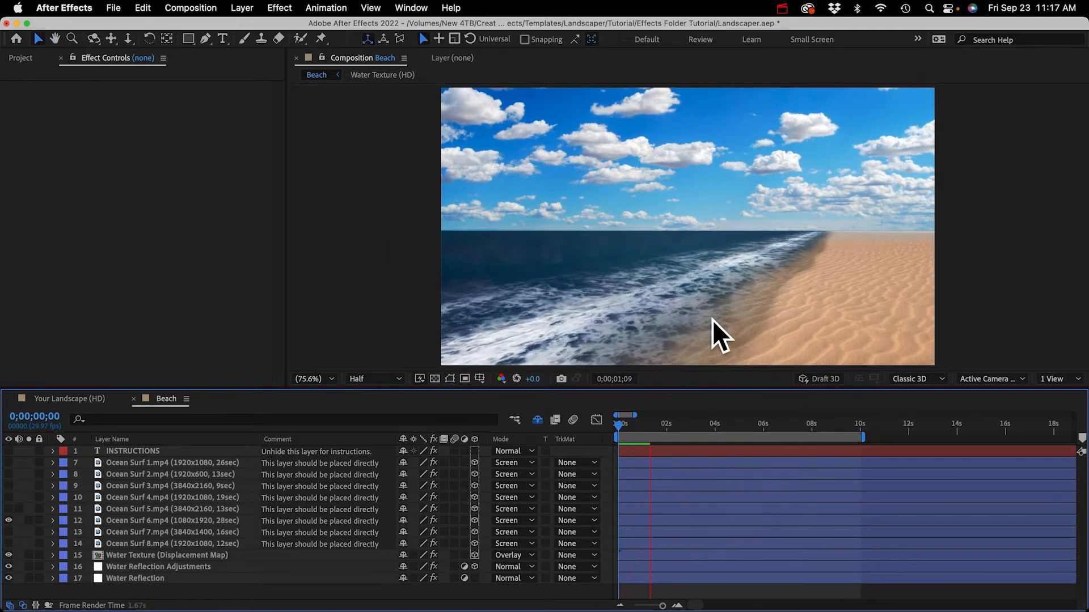
{"action": "key", "text": "space"}
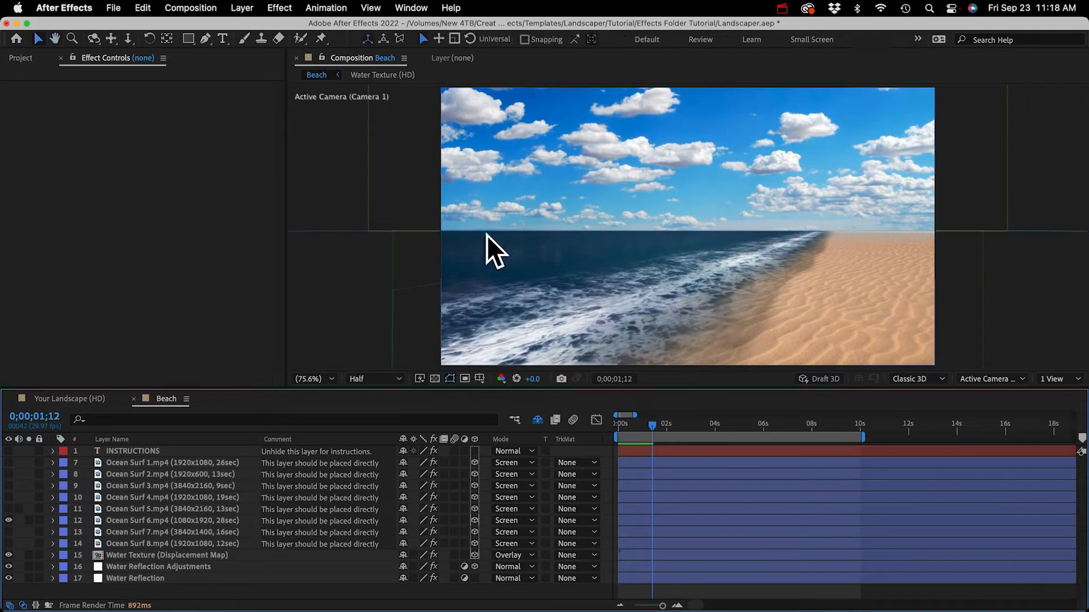
- Find the ocean surf clips in the Element Library's Videos folder and play Ocean Surf 1.mp4
{"action": "left_click", "coordinate": [19, 57]}
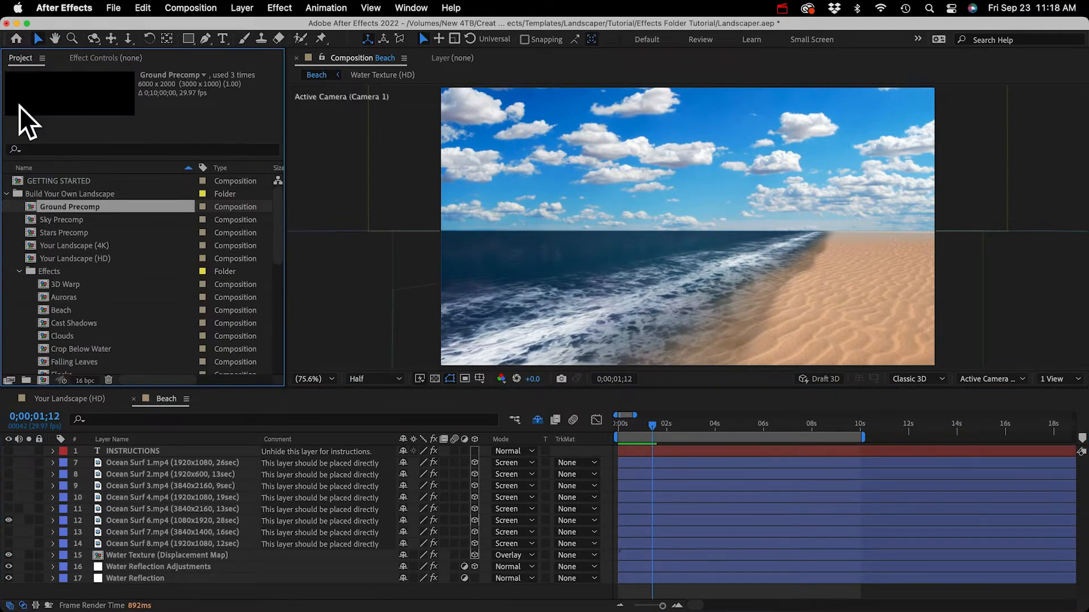
{"action": "left_click", "coordinate": [19, 272]}
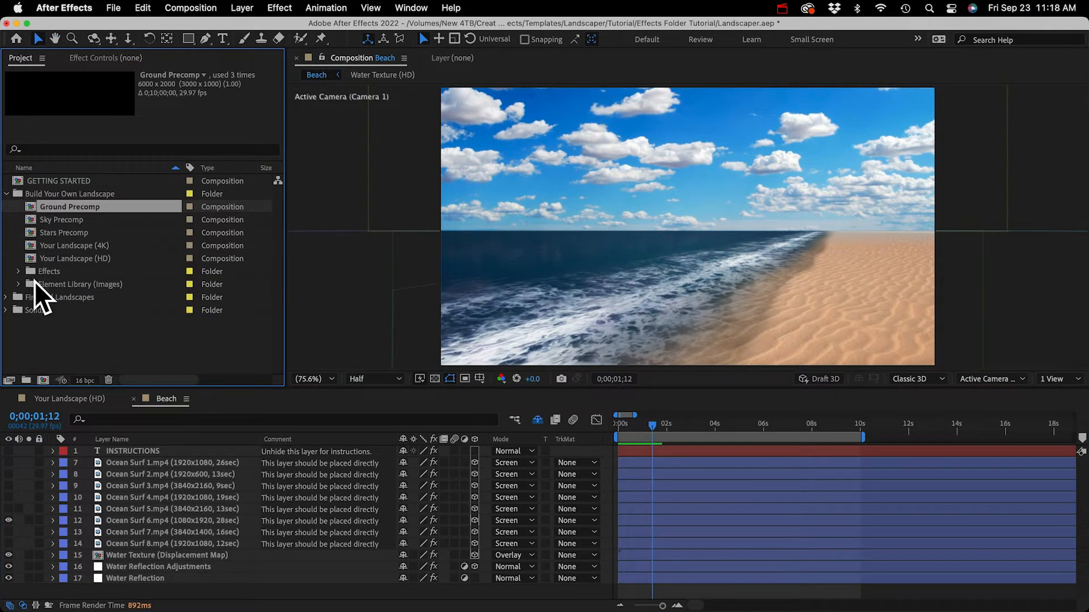
{"action": "left_click", "coordinate": [23, 285]}
{"action": "left_click", "coordinate": [18, 284]}
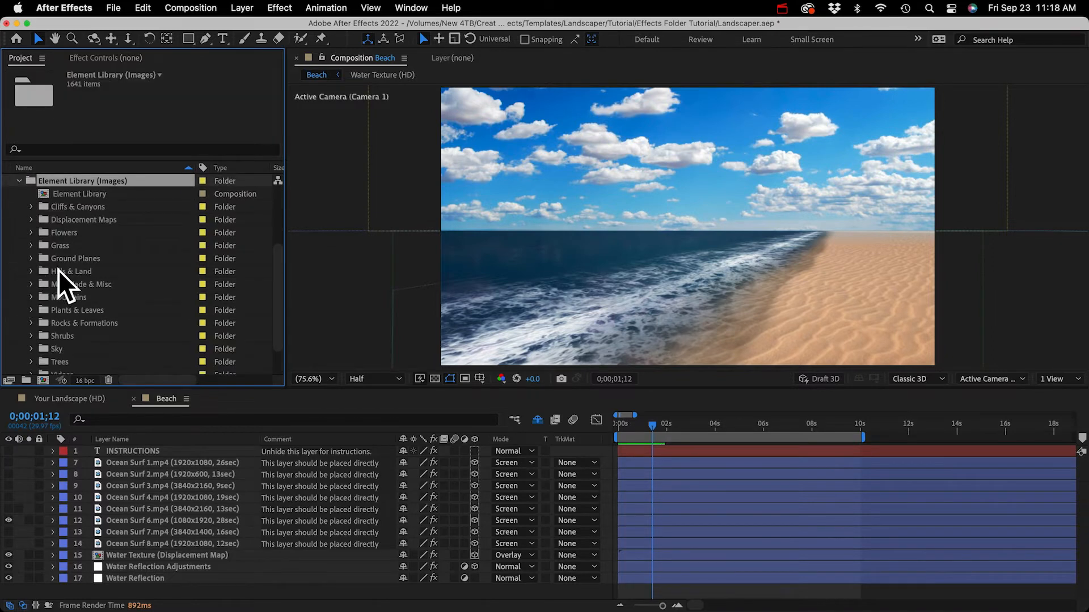
{"action": "scroll", "coordinate": [71, 278], "scroll_direction": "down", "scroll_amount": 3}
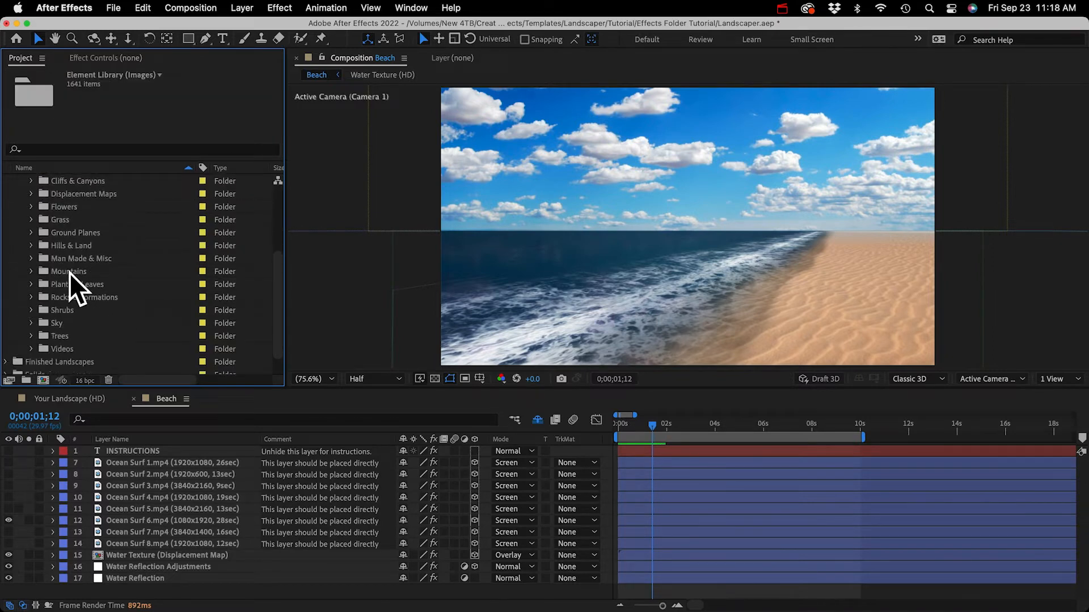
{"action": "left_click", "coordinate": [61, 349]}
{"action": "left_click", "coordinate": [31, 349]}
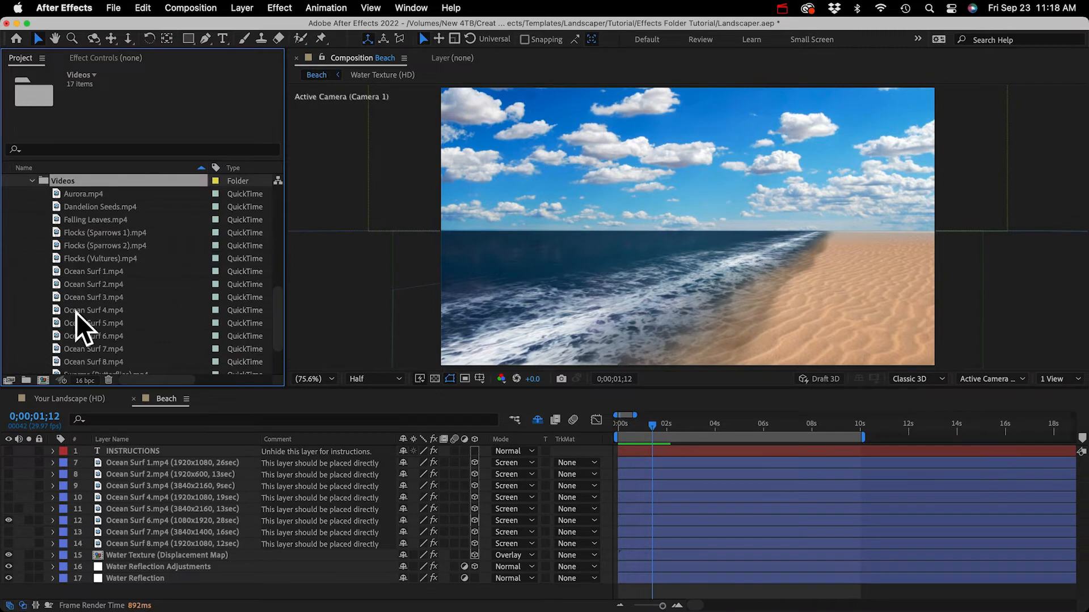
{"action": "double_click", "coordinate": [91, 271]}
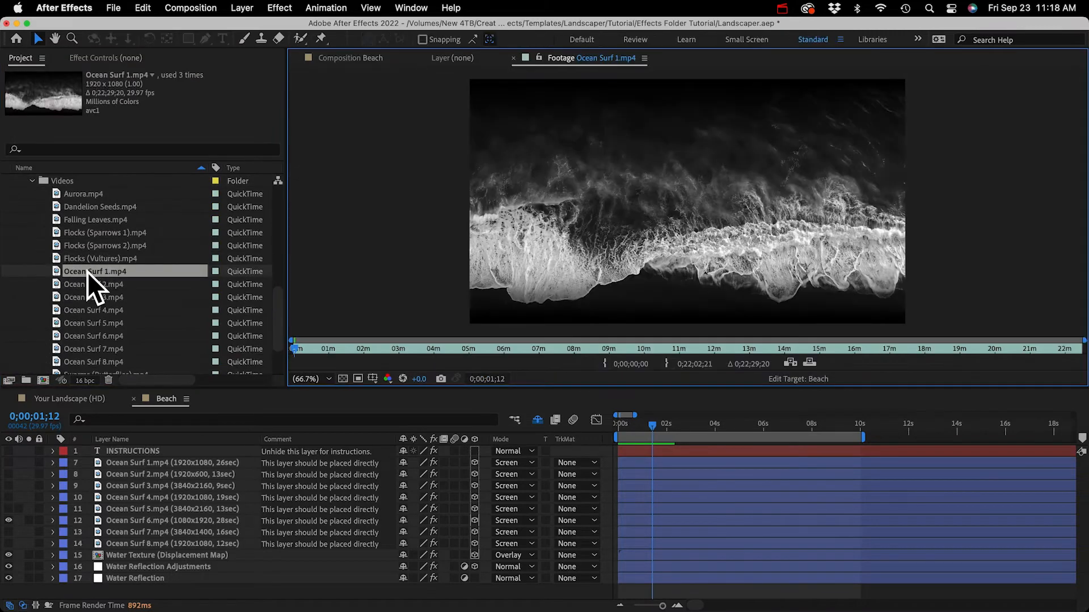
{"action": "key", "text": "space"}
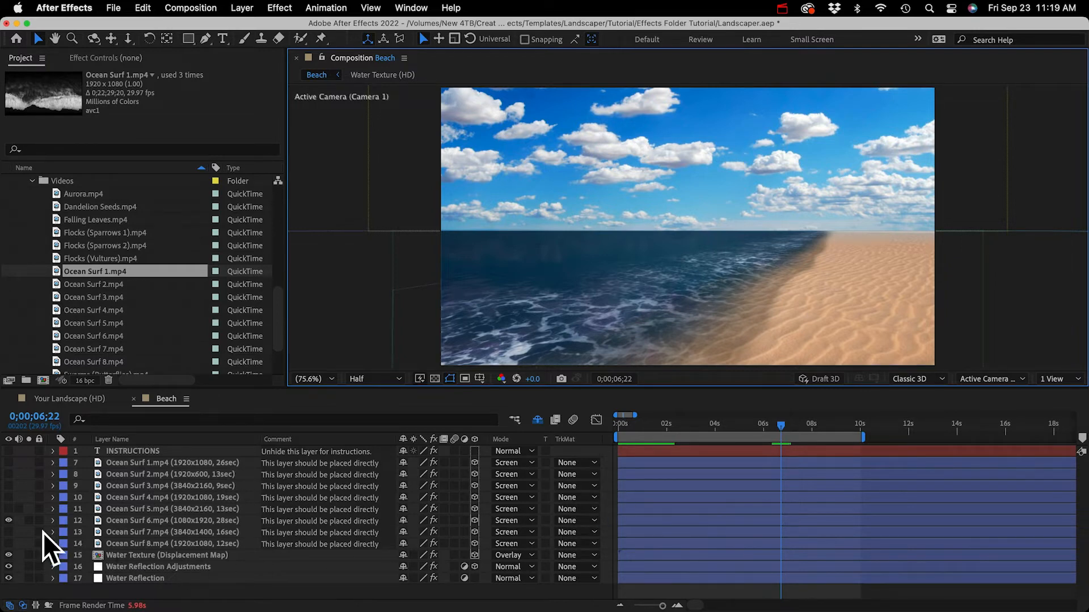
- Show the Beach composition's Ocean Surf 1.mp4 layer in place of Ocean Surf 6 and copy it into Your Landscape (HD) directly above Water Texture
{"action": "left_click", "coordinate": [8, 463]}
{"action": "left_click", "coordinate": [143, 463]}
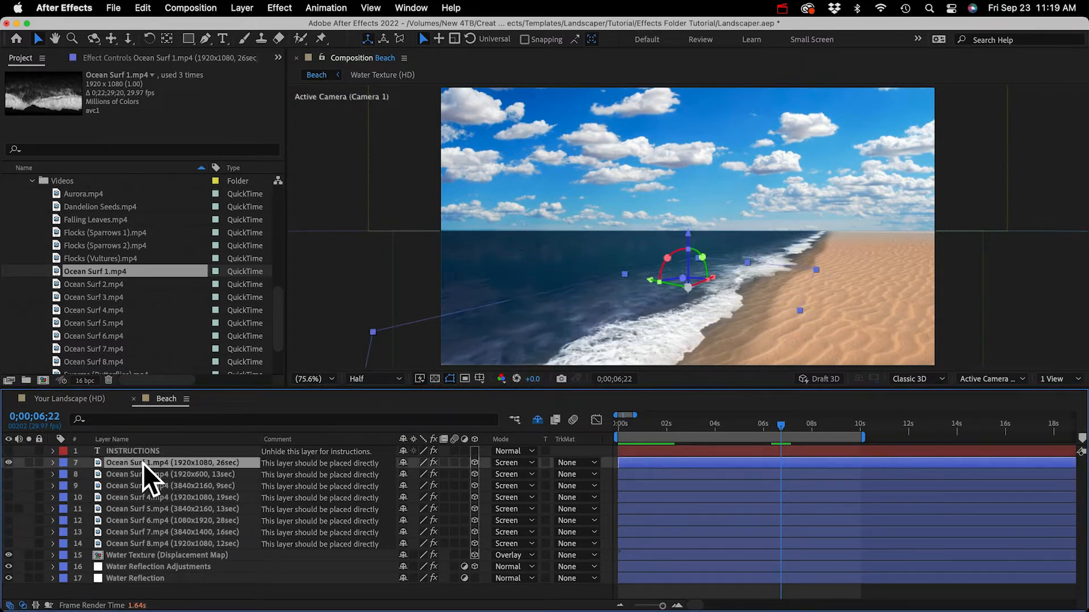
{"action": "key", "text": "super+c"}
{"action": "left_click", "coordinate": [68, 400]}
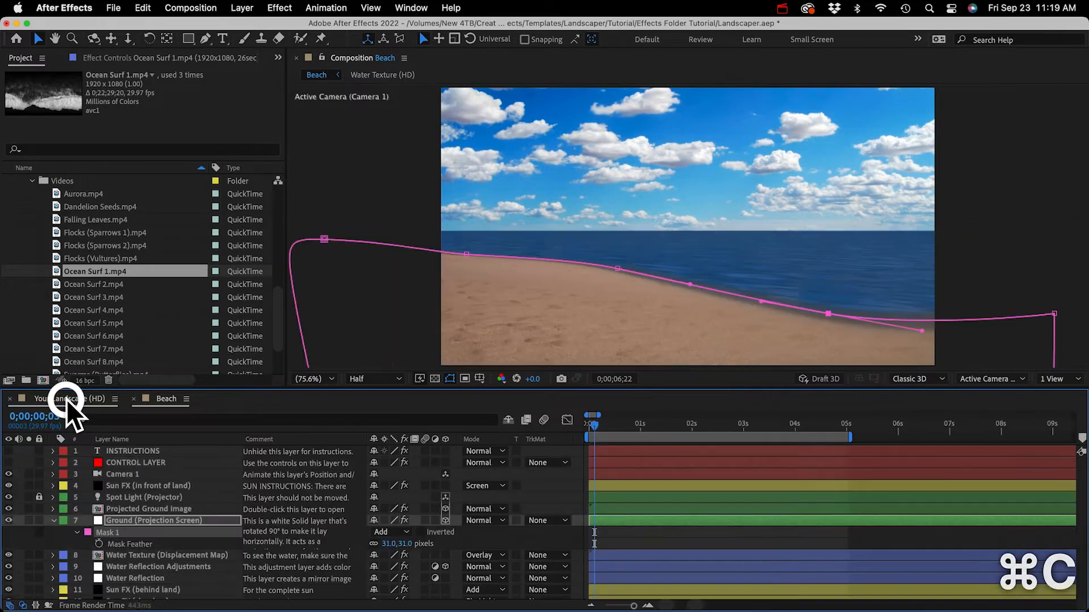
{"action": "left_click", "coordinate": [145, 555]}
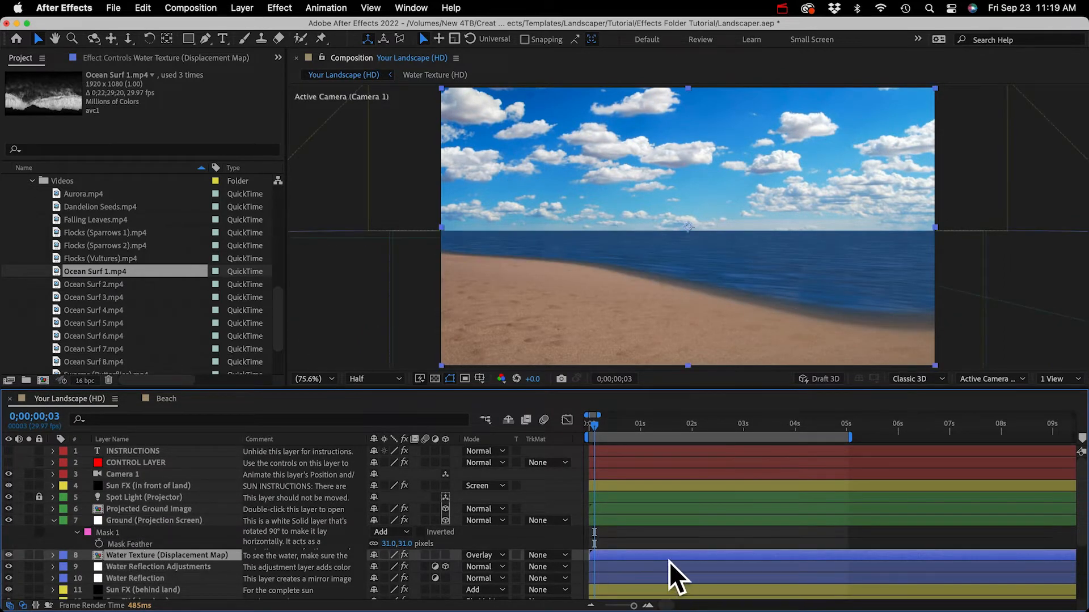
{"action": "key", "text": "super+v"}
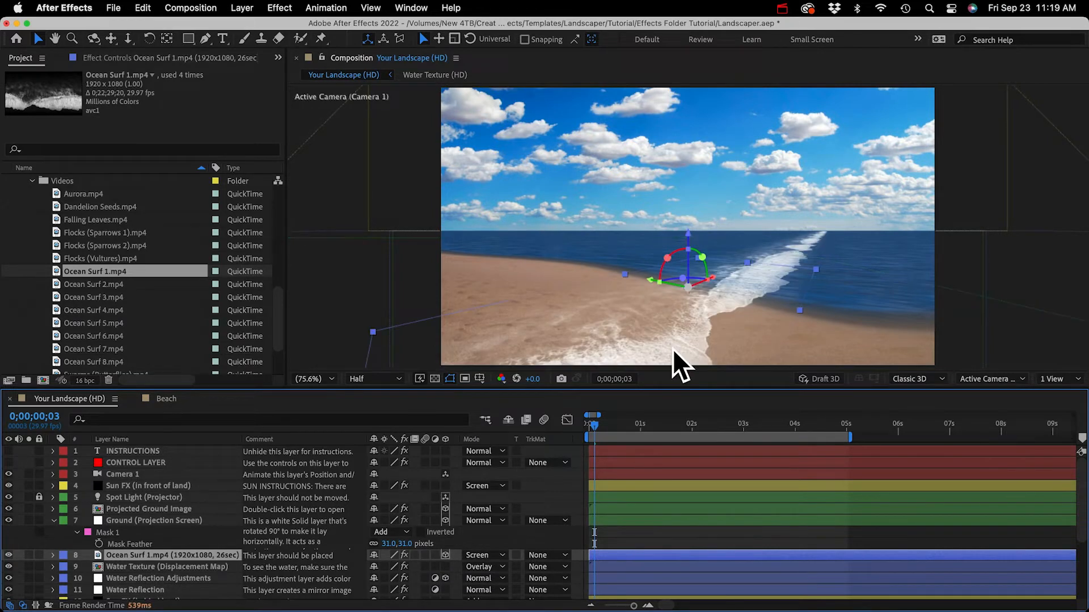
- Move and rotate the Ocean Surf 1.mp4 layer so its foam follows the sand's shoreline, and preview the waves
{"action": "left_click_drag", "start_coordinate": [688, 281], "coordinate": [726, 314]}
{"action": "key", "text": "space"}
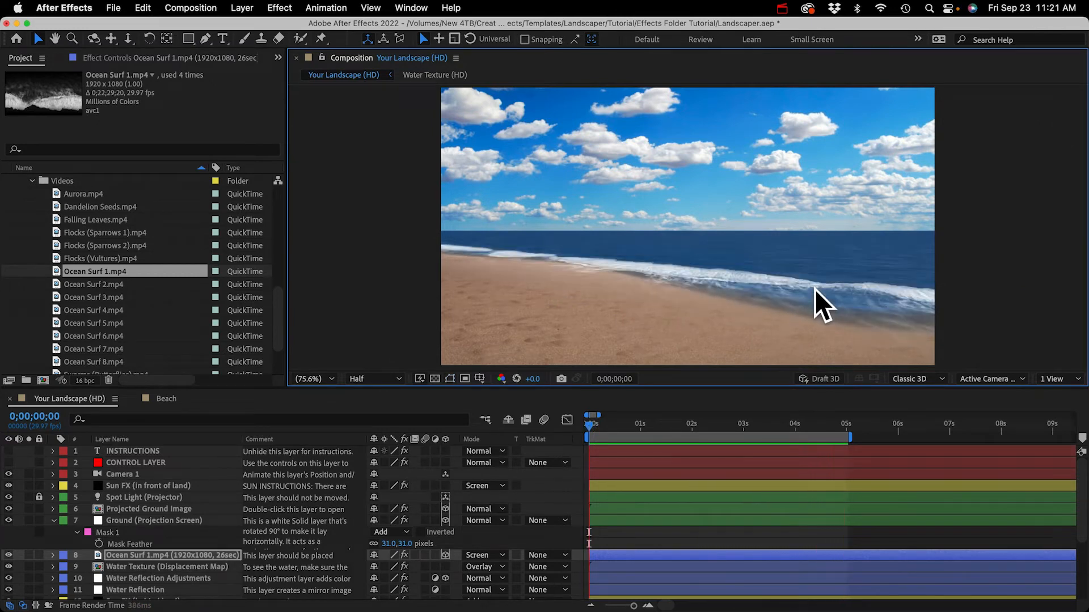
{"action": "key", "text": "space"}
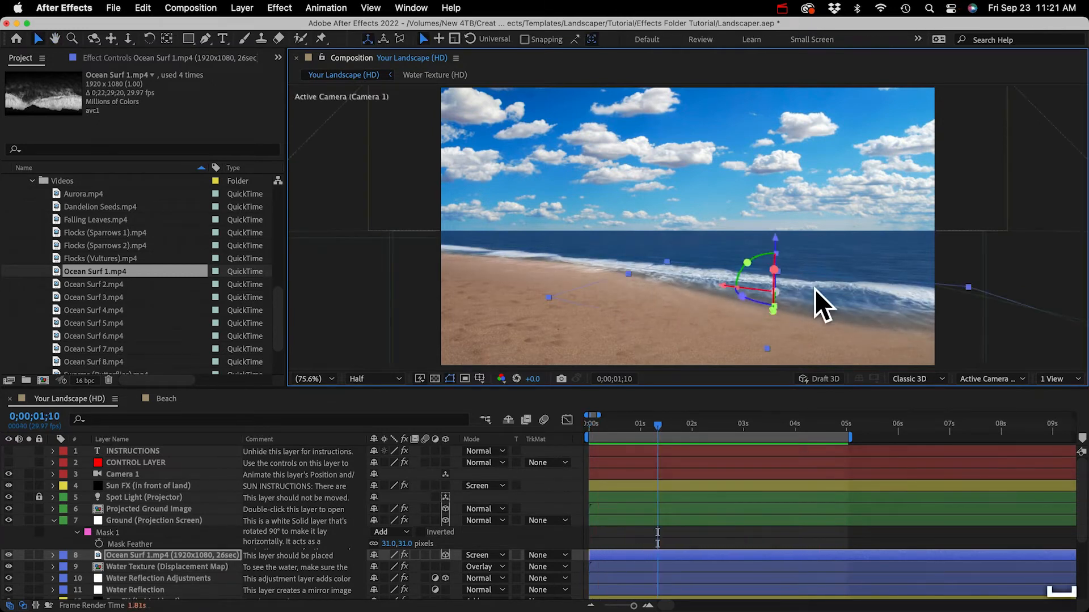
- Try rotating the Ocean Surf 1.mp4 layer to face the opposite direction, preview it, and rotate it back along the shoreline
{"action": "left_click_drag", "start_coordinate": [741, 297], "coordinate": [884, 274]}
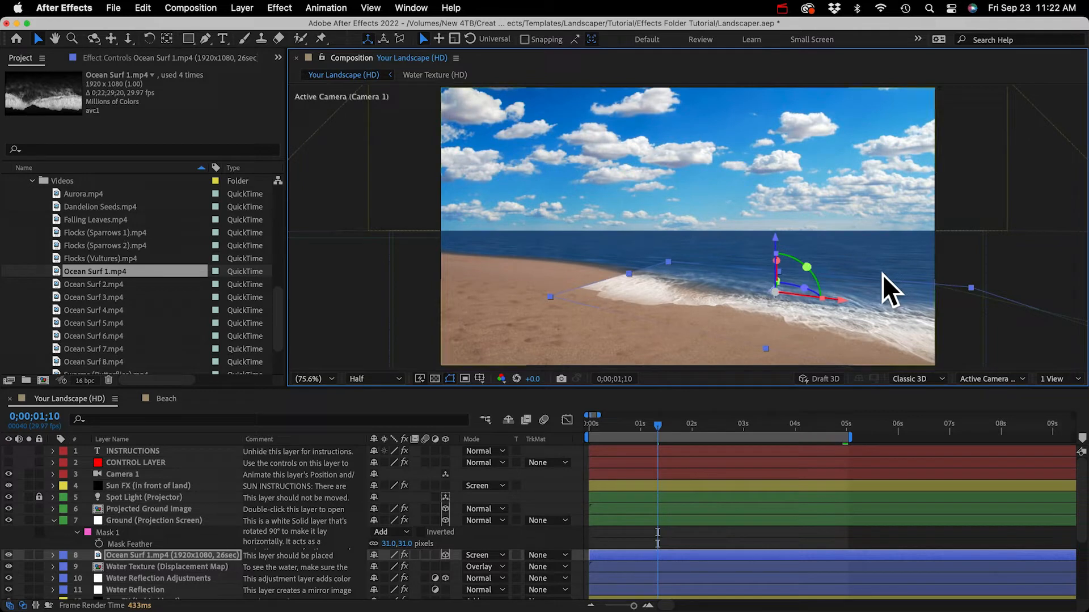
{"action": "key", "text": "space"}
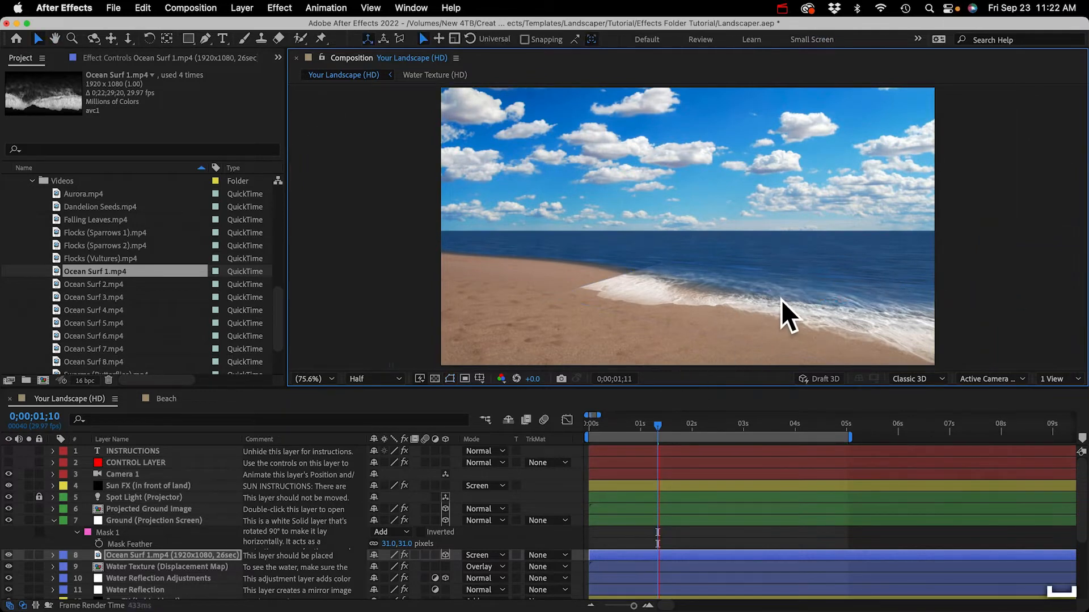
{"action": "key", "text": "space"}
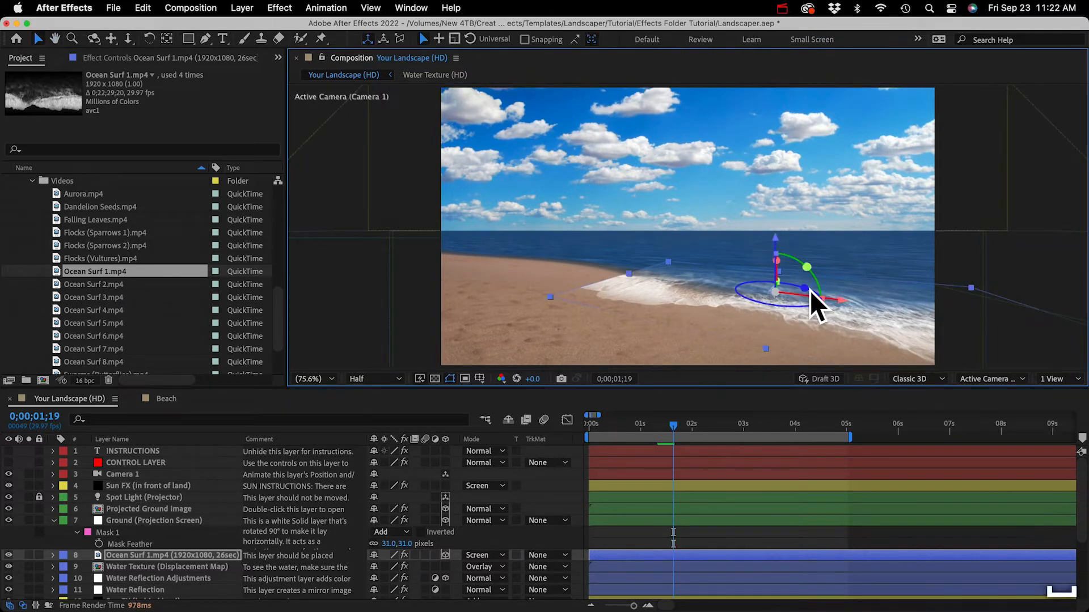
{"action": "left_click_drag", "start_coordinate": [810, 291], "coordinate": [733, 301]}
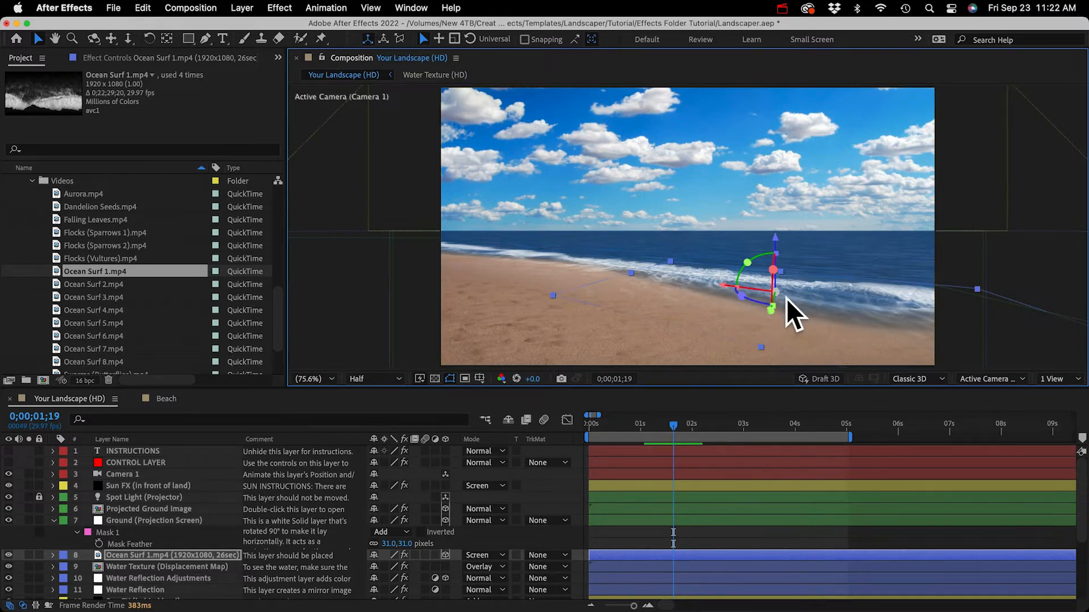
- Open the effect settings of the Ocean Surf 1.mp4 layer and collapse all its effects into a compact list
{"action": "left_click", "coordinate": [105, 57]}
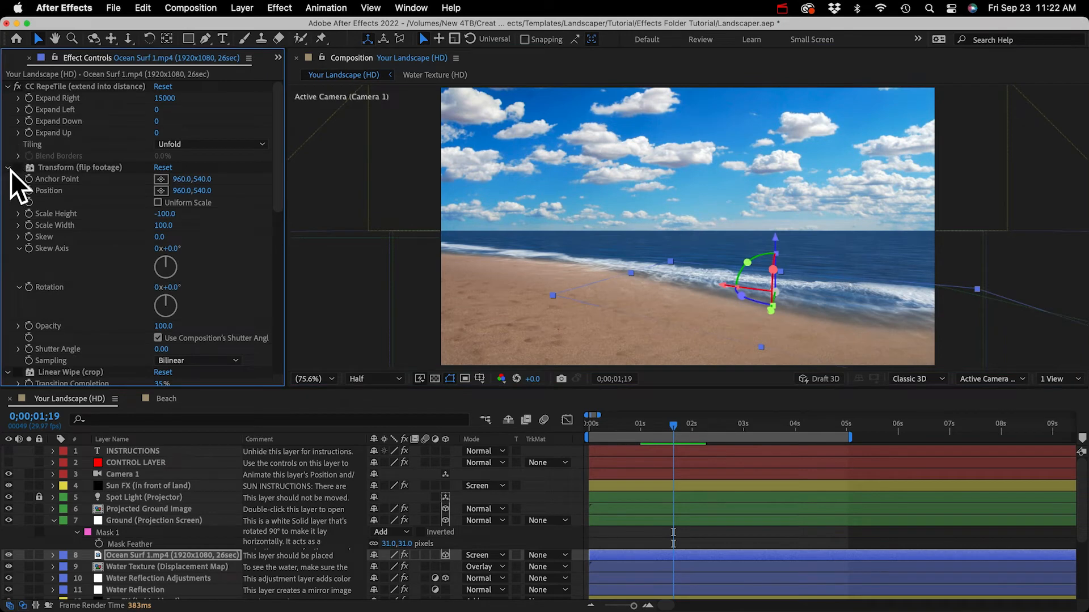
{"action": "left_click", "coordinate": [49, 168]}
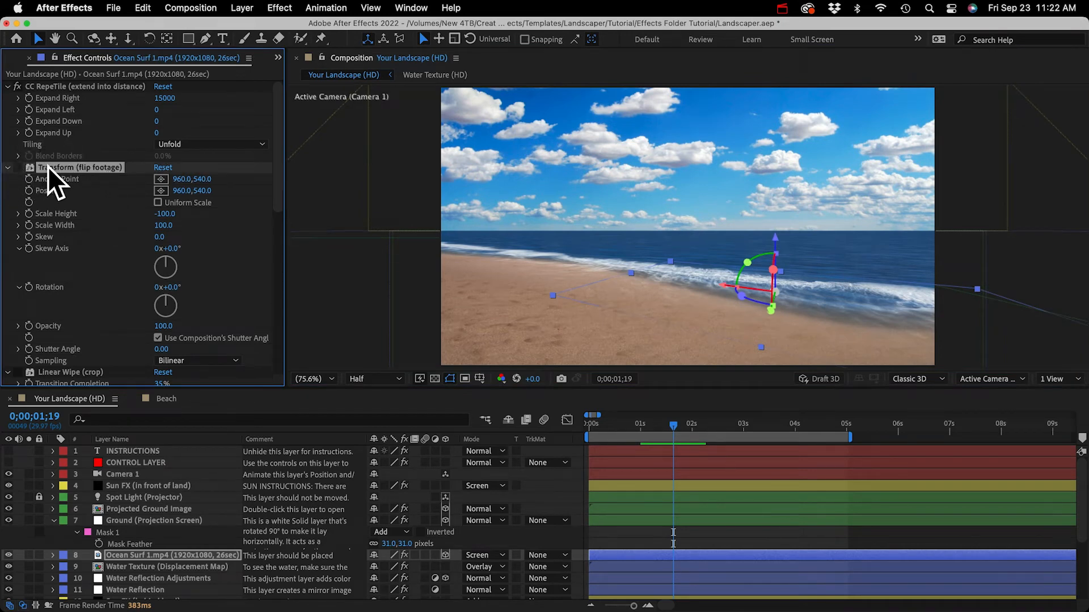
{"action": "key", "text": "cmd+a"}
{"action": "left_click", "coordinate": [9, 167]}
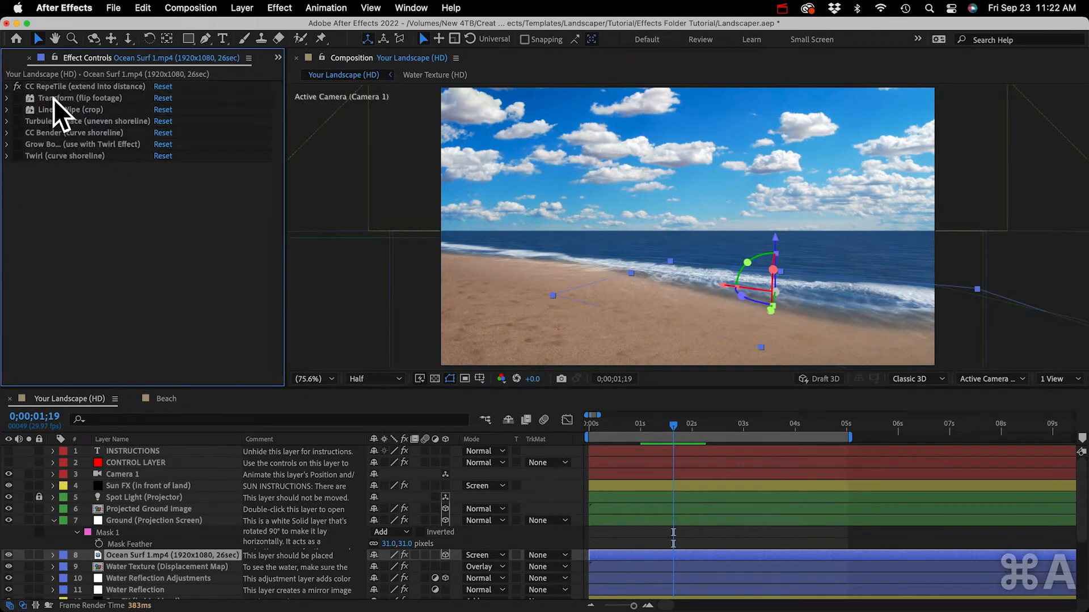
- Flip the Ocean Surf 1.mp4 footage with its Transform effect and realign its foam along the shoreline, with the layer's Scale property revealed
{"action": "left_click", "coordinate": [17, 98]}
{"action": "left_click_drag", "start_coordinate": [771, 311], "coordinate": [775, 297]}
{"action": "left_click", "coordinate": [132, 555]}
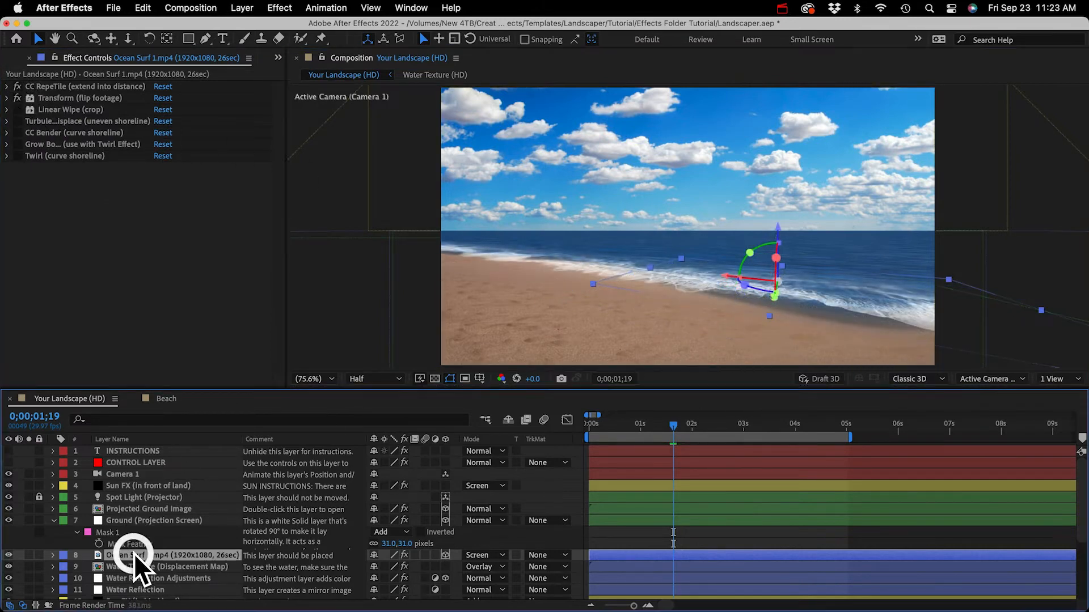
{"action": "key", "text": "s"}
{"action": "left_click", "coordinate": [103, 567]}
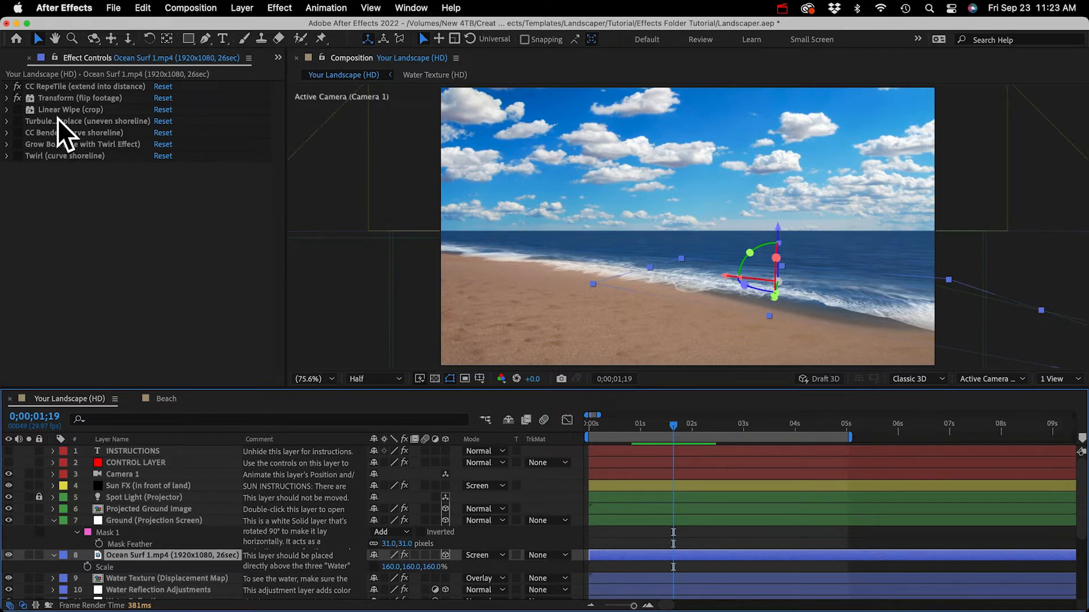
- Try setting Expand Right of the CC RepeTile effect to 0, then restore it to 15000 and collapse the effect
{"action": "left_click", "coordinate": [50, 88]}
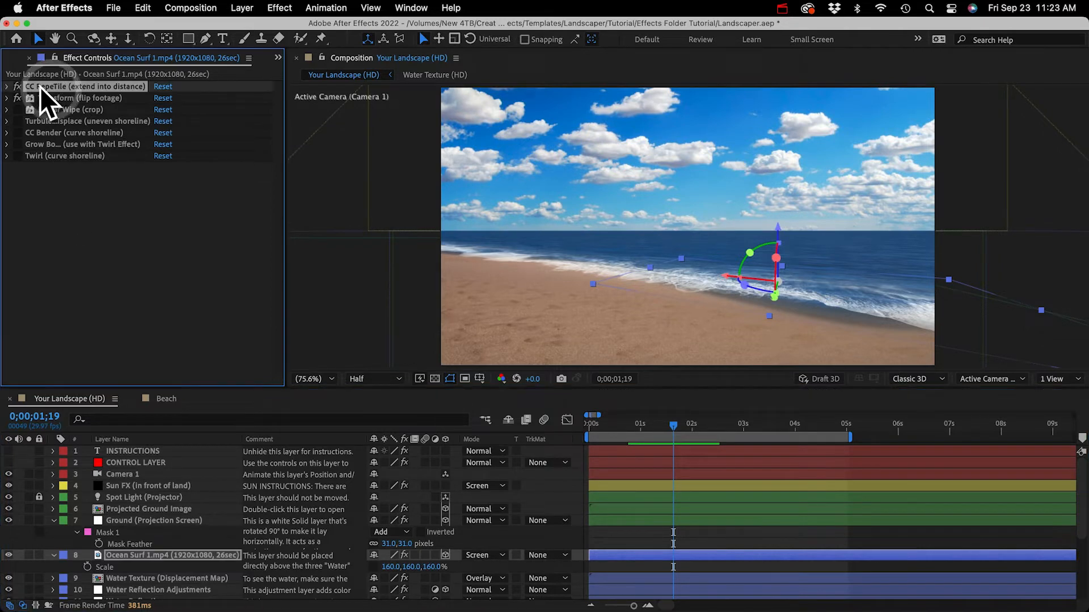
{"action": "left_click", "coordinate": [7, 87]}
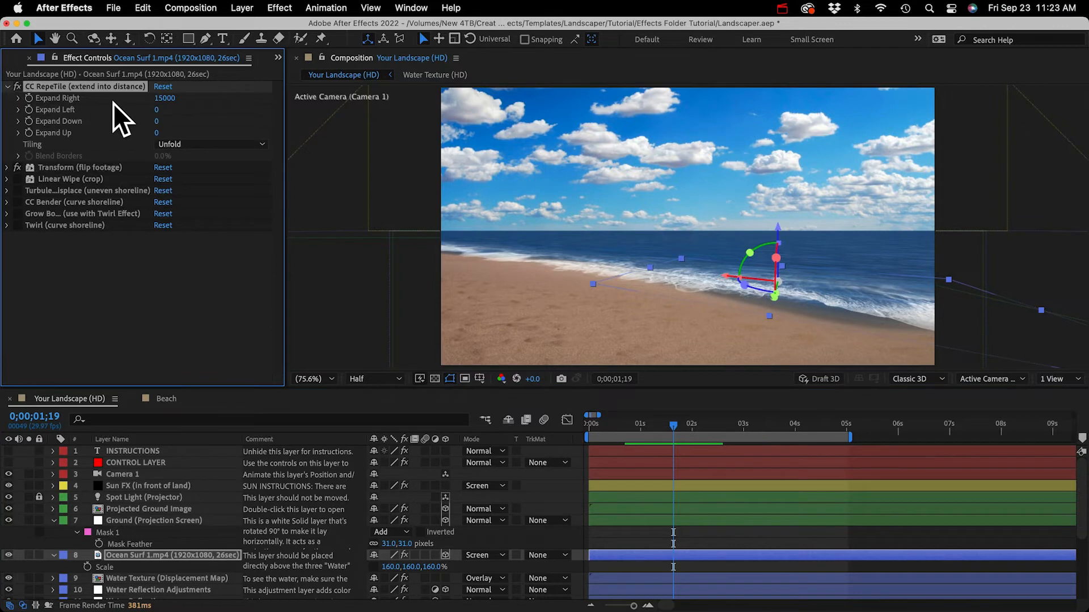
{"action": "left_click", "coordinate": [165, 97]}
{"action": "type", "text": "95"}
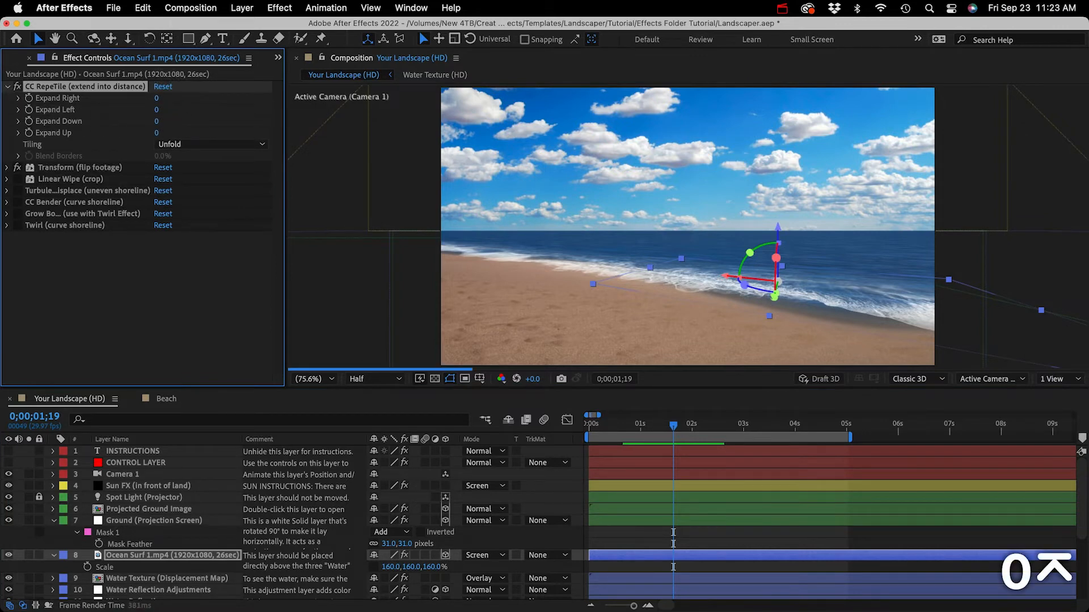
{"action": "key", "text": "Return"}
{"action": "left_click_drag", "start_coordinate": [225, 98], "coordinate": [348, 115]}
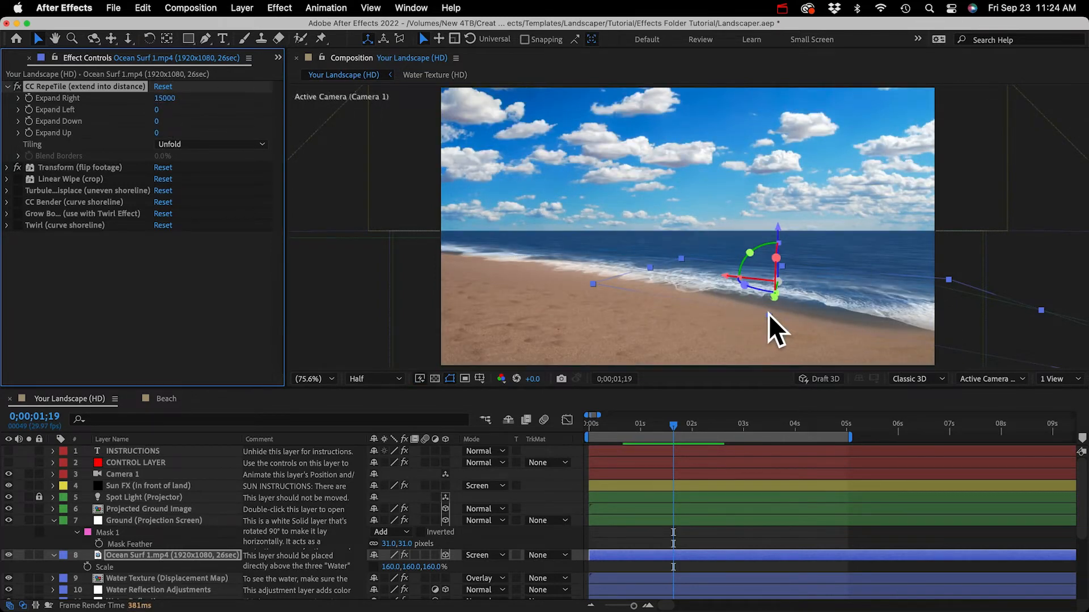
{"action": "left_click", "coordinate": [7, 86]}
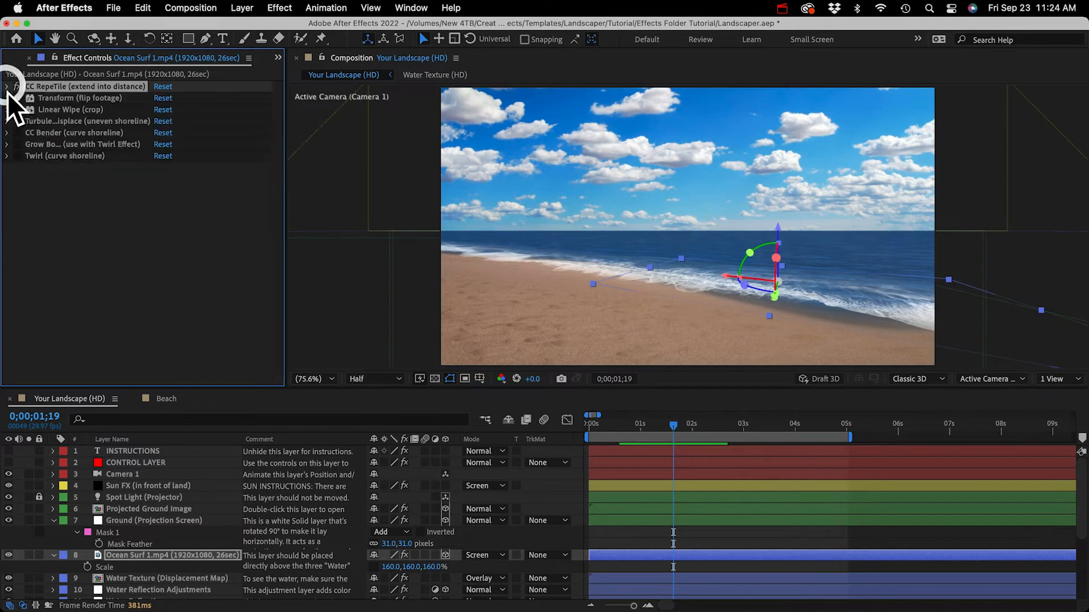
- Try cropping the surf footage by enabling the Linear Wipe effect and adjusting its Transition Completion
{"action": "left_click", "coordinate": [57, 109]}
{"action": "left_click", "coordinate": [18, 109]}
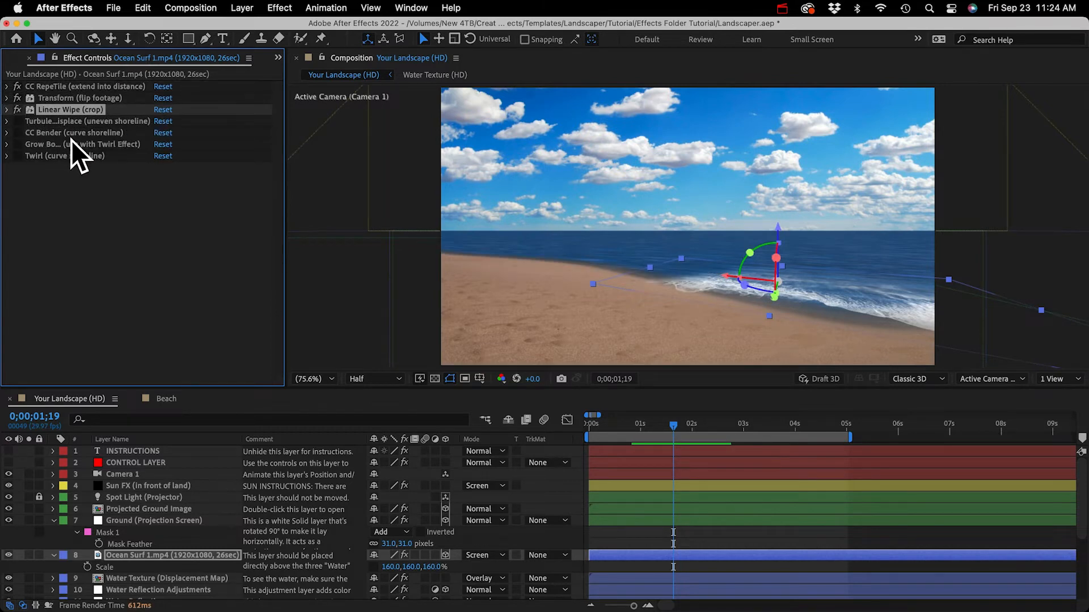
{"action": "left_click", "coordinate": [7, 109]}
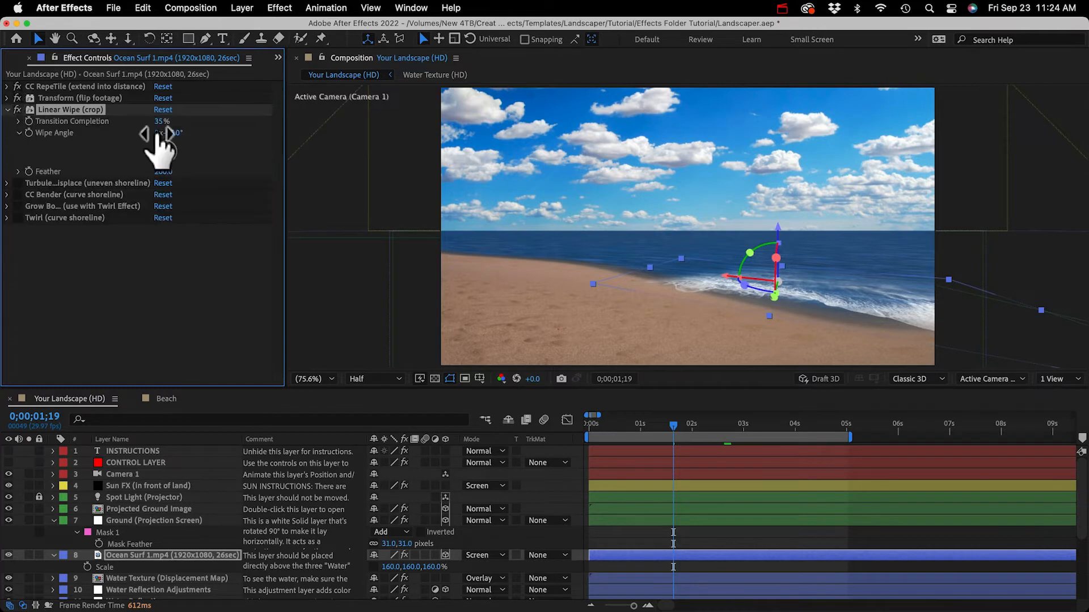
{"action": "left_click_drag", "start_coordinate": [164, 126], "coordinate": [156, 124]}
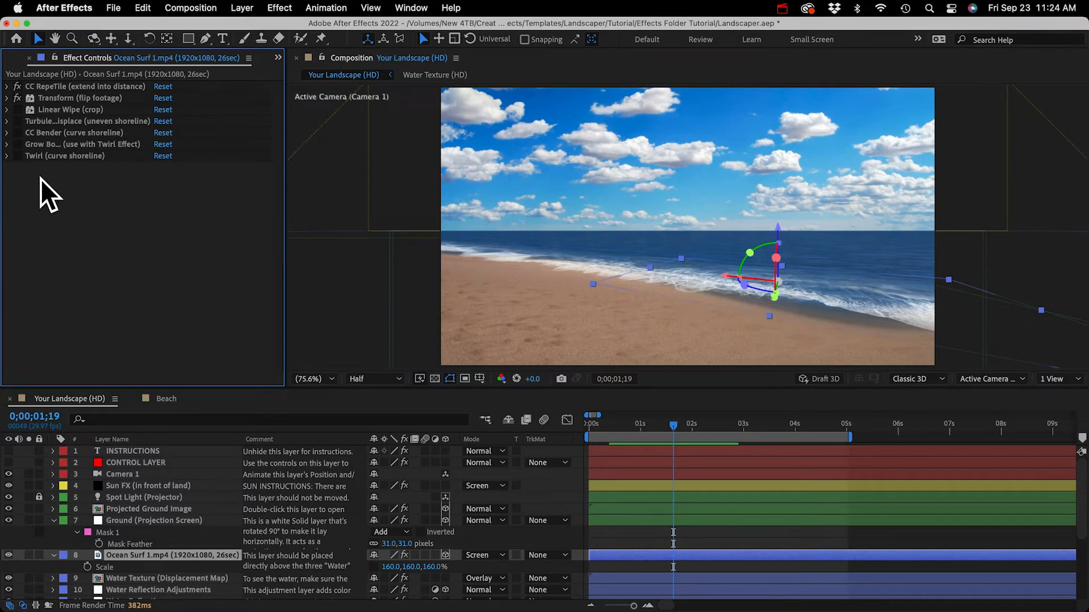
- Try making the surf's edge uneven by enabling the Turbulent Displace effect and adjusting its settings
{"action": "left_click", "coordinate": [17, 121]}
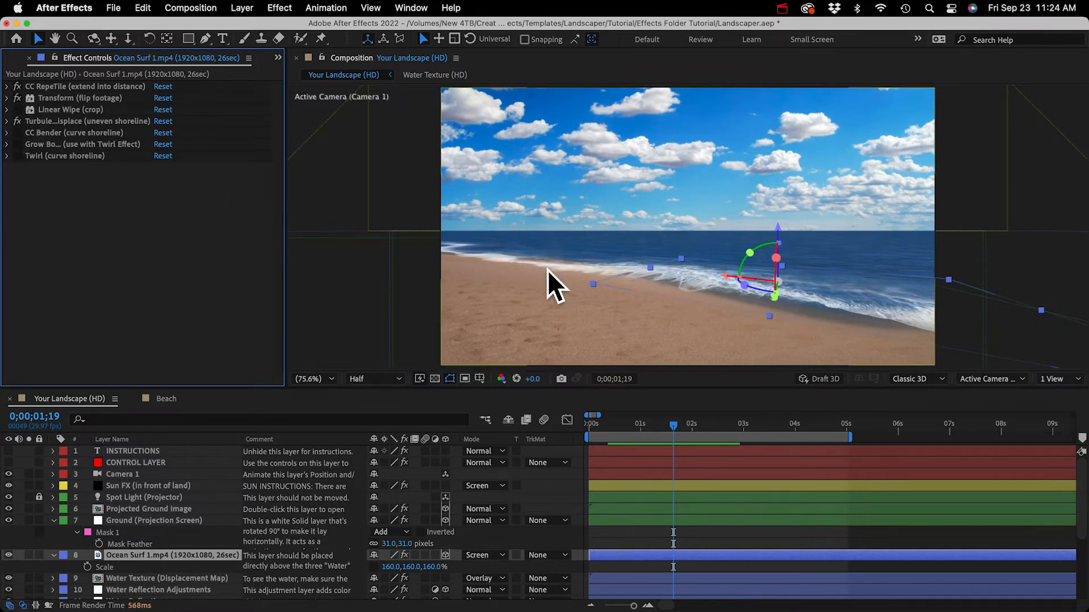
{"action": "left_click", "coordinate": [6, 122]}
{"action": "left_click_drag", "start_coordinate": [163, 144], "coordinate": [189, 146]}
- Turn off Turbulent Displace and try curving the shoreline by adjusting the Amount of the CC Bender effect
{"action": "left_click", "coordinate": [56, 132]}
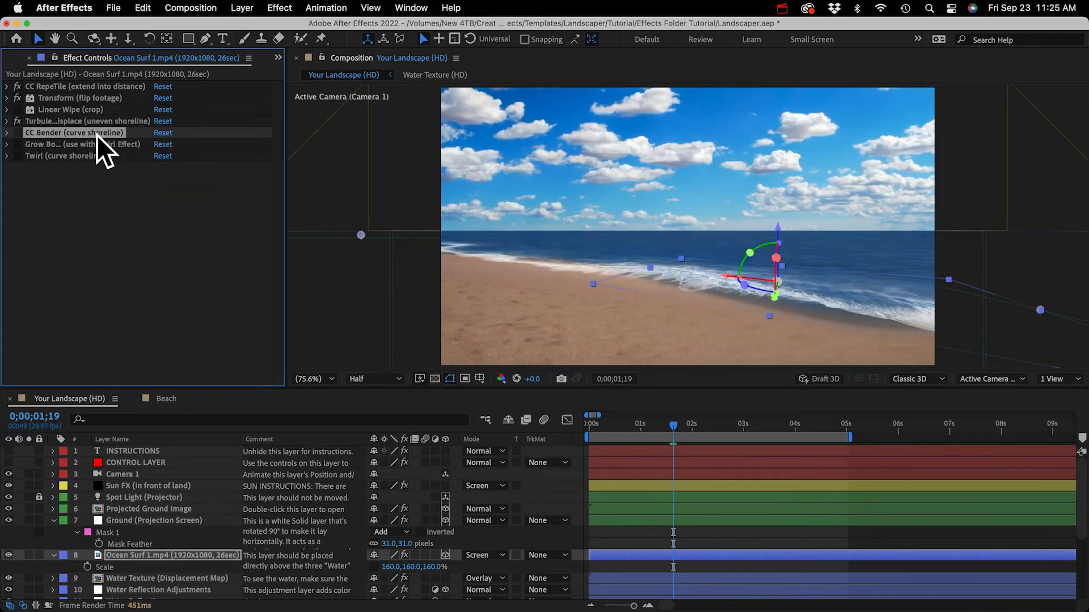
{"action": "left_click", "coordinate": [17, 122]}
{"action": "left_click", "coordinate": [7, 133]}
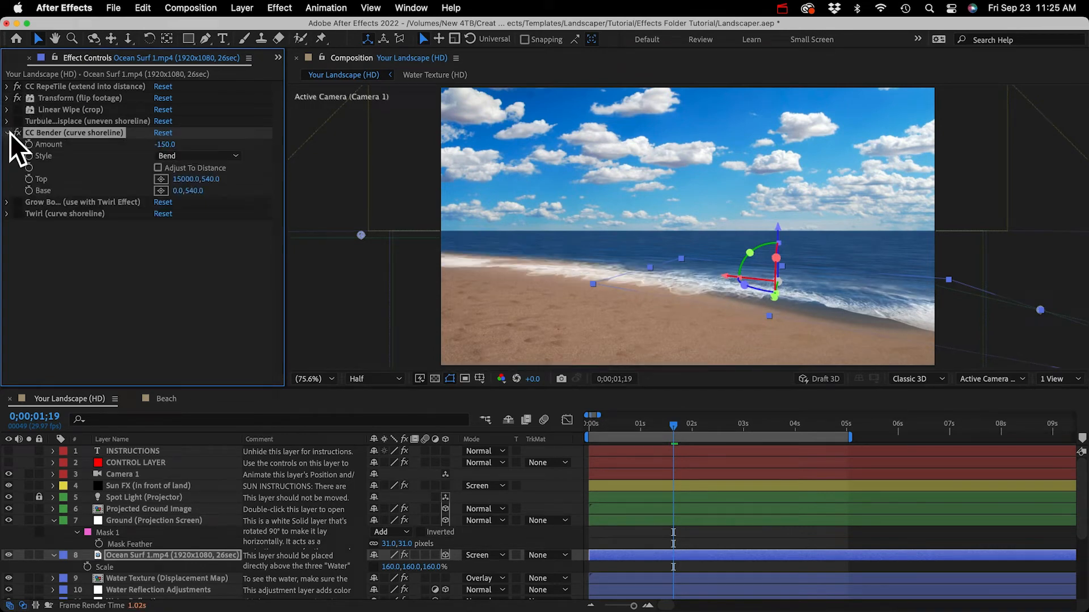
{"action": "left_click_drag", "start_coordinate": [164, 145], "coordinate": [359, 150]}
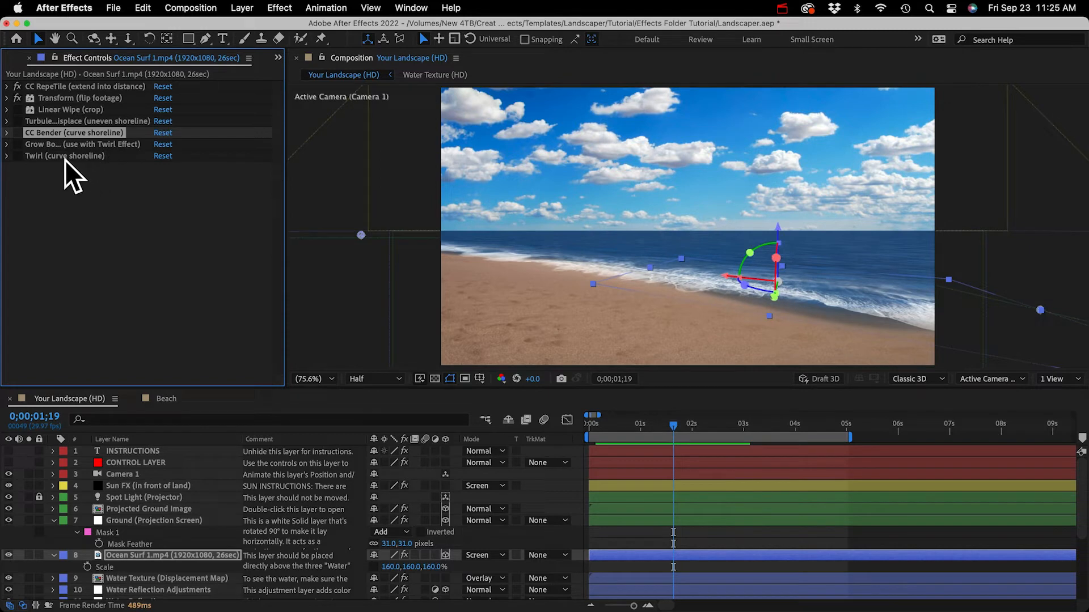
- Curve the surf's shoreline by enabling the Twirl effect together with Grow Bounds and adjusting the twirl
{"action": "left_click", "coordinate": [58, 159]}
{"action": "left_click", "coordinate": [16, 155]}
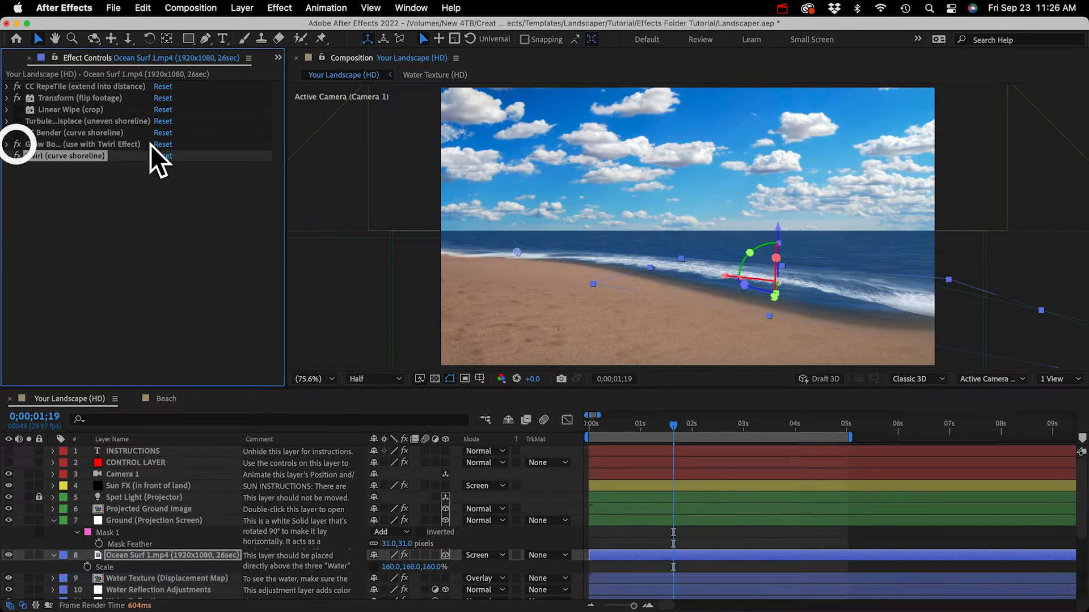
{"action": "left_click_drag", "start_coordinate": [285, 149], "coordinate": [351, 154]}
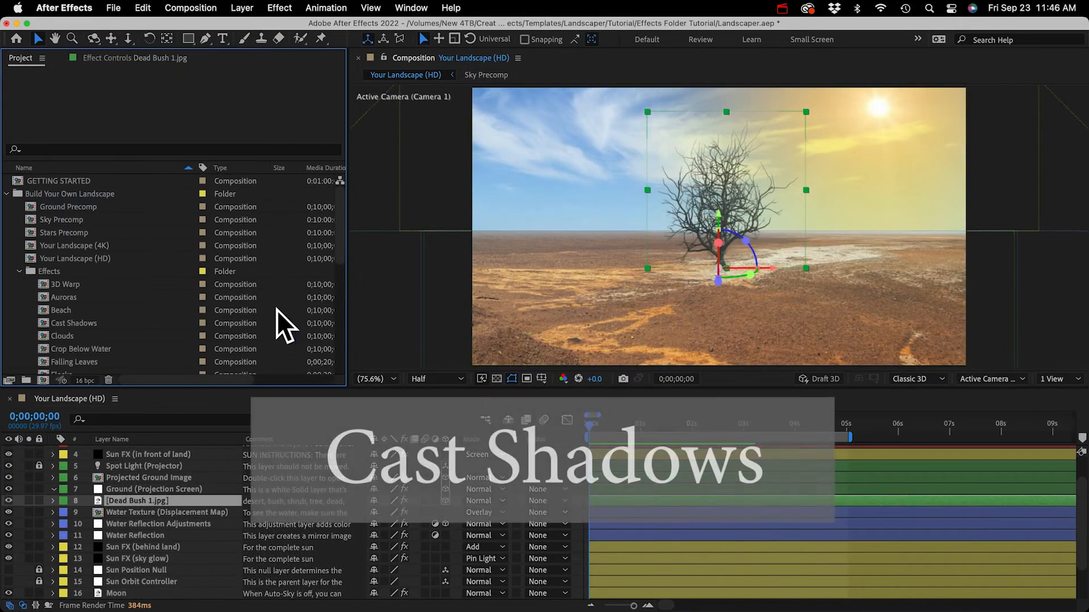
- Locate the Cast Shadows composition and examine the Casts Shadows setting in the Dead Bush 1.jpg layer's Material Options
{"action": "left_click", "coordinate": [67, 323]}
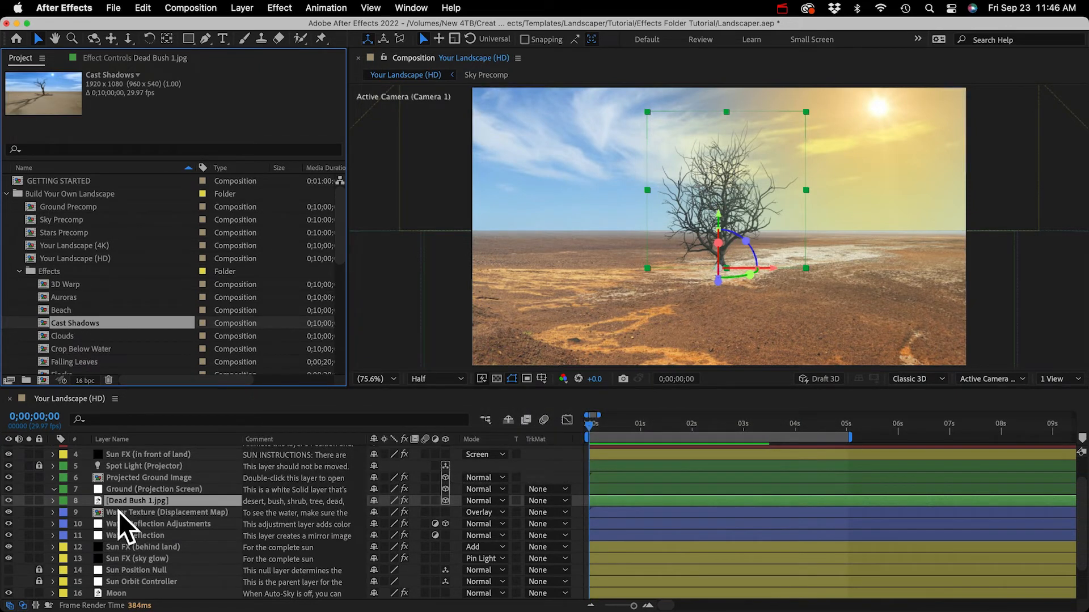
{"action": "left_click", "coordinate": [53, 502]}
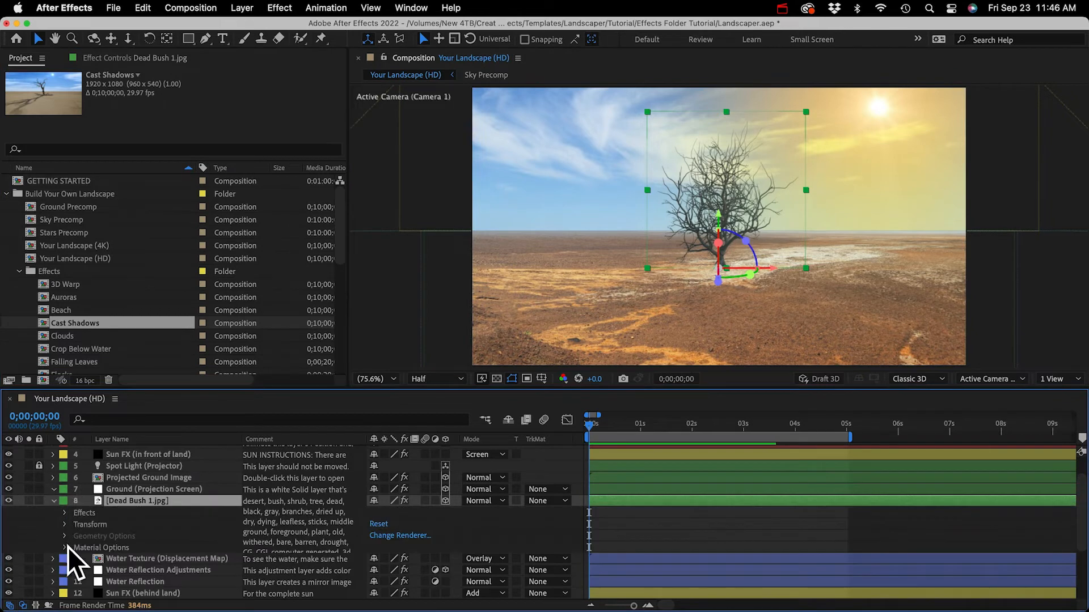
{"action": "left_click", "coordinate": [67, 546]}
{"action": "left_click", "coordinate": [110, 502]}
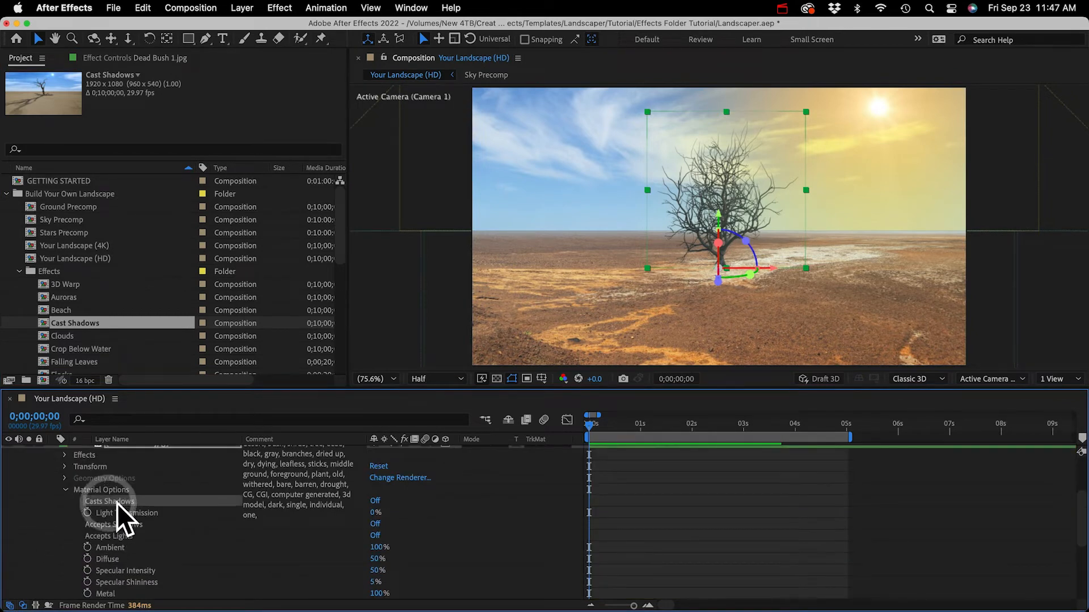
{"action": "scroll", "coordinate": [74, 490], "scroll_direction": "up", "scroll_amount": 2}
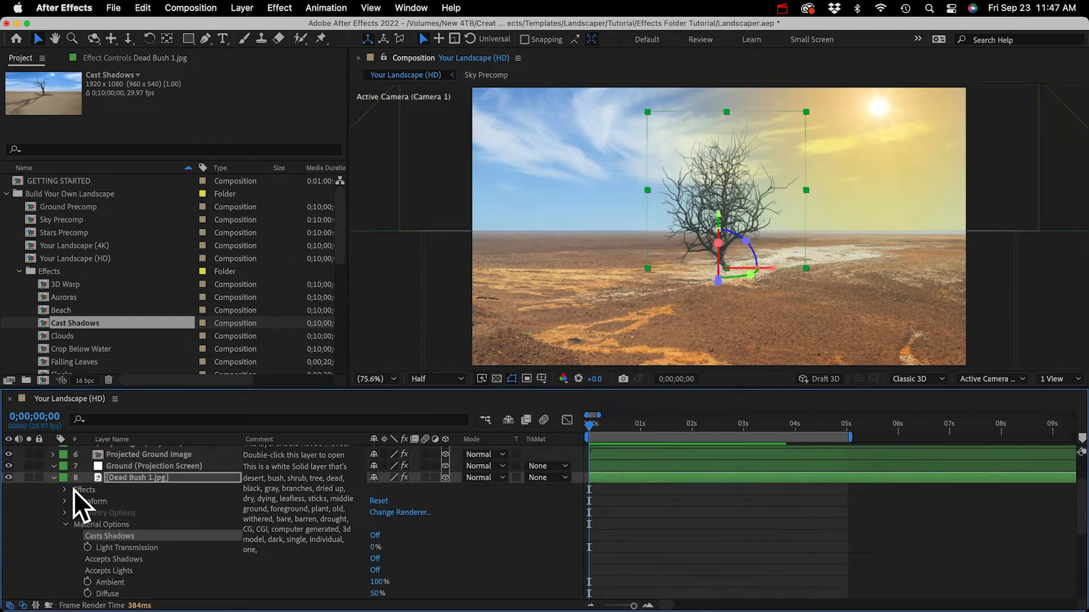
{"action": "left_click", "coordinate": [54, 478]}
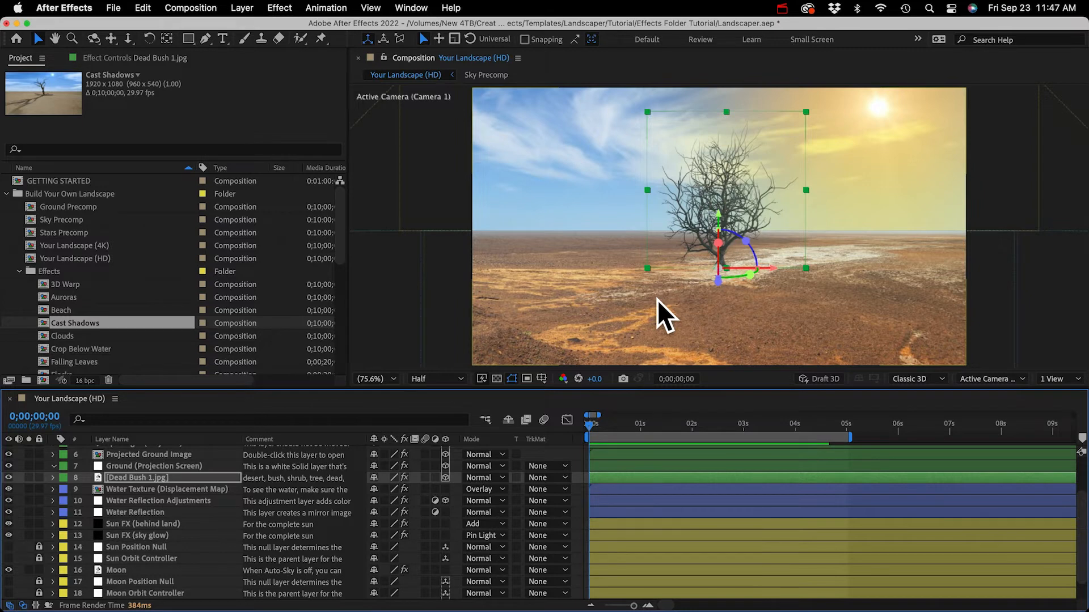
- In the Cast Shadows composition's CONTROL LAYER, set the Cast Shadows Controls to Sun Height 77° and Sun Angle 7°
{"action": "left_click", "coordinate": [47, 324]}
{"action": "double_click", "coordinate": [46, 322]}
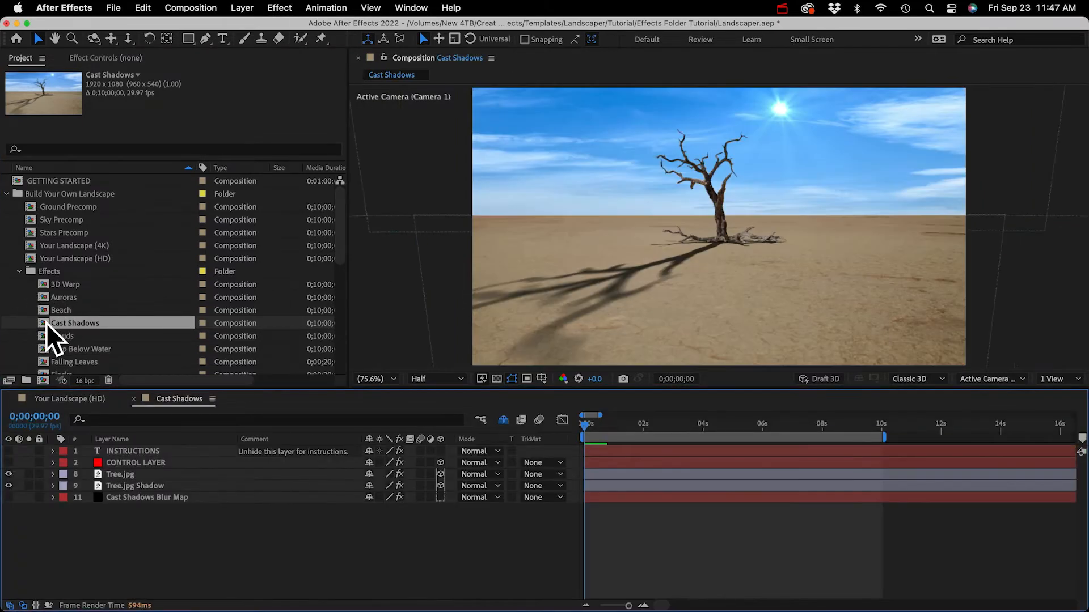
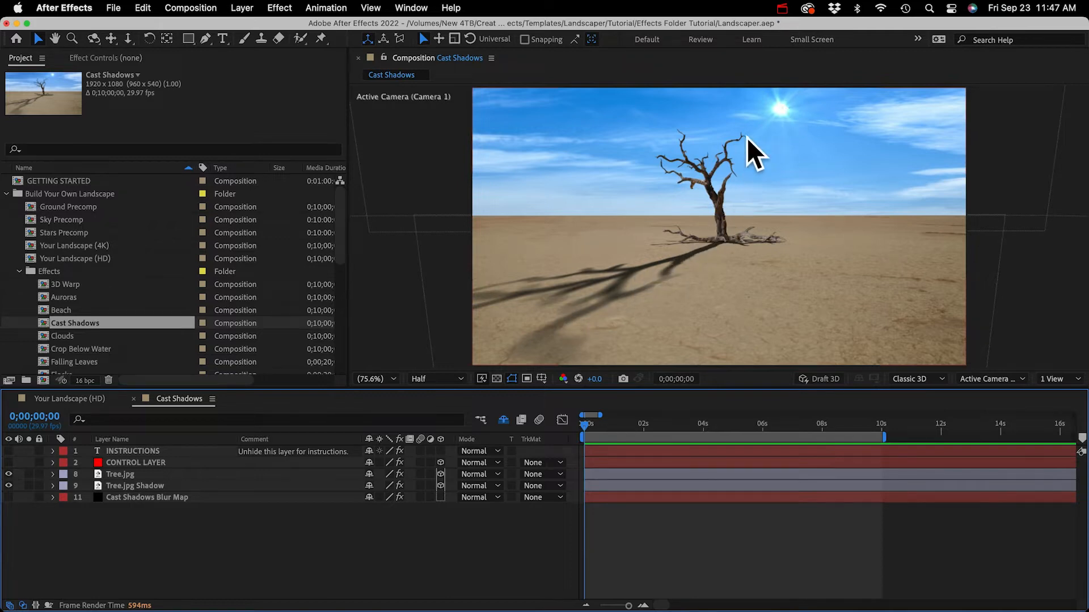
{"action": "left_click", "coordinate": [121, 463]}
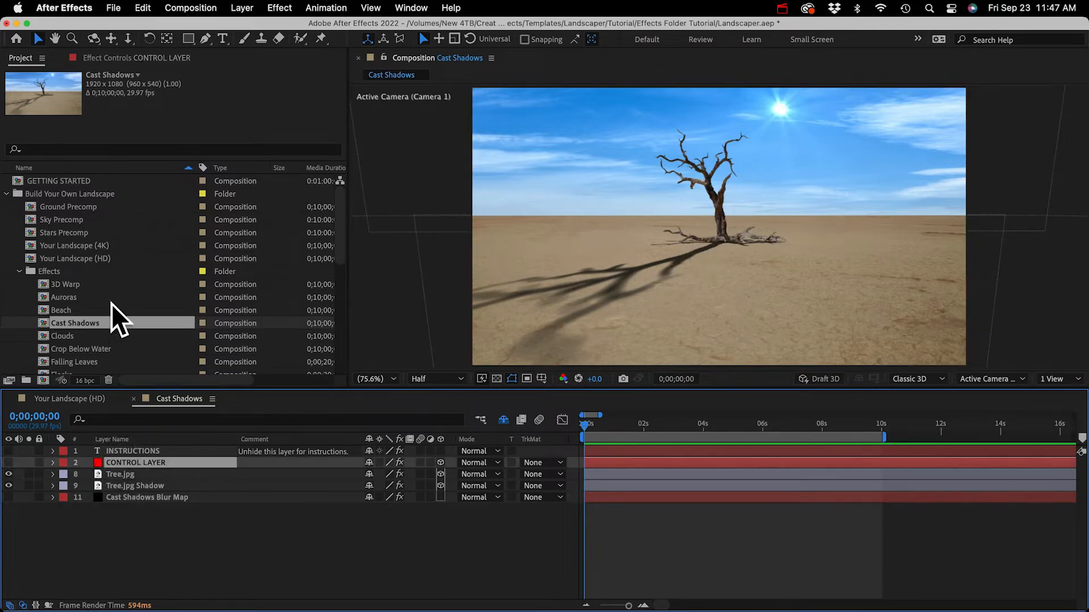
{"action": "left_click", "coordinate": [105, 56]}
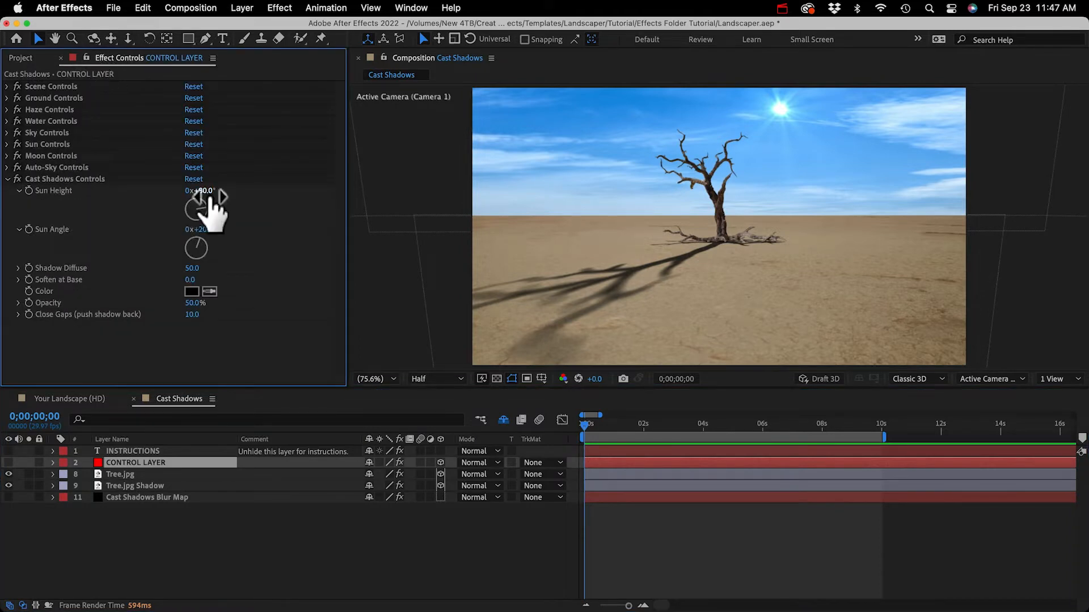
{"action": "mouse_move", "coordinate": [198, 191]}
{"action": "left_mouse_down"}
{"action": "mouse_move", "coordinate": [182, 193]}
{"action": "mouse_move", "coordinate": [202, 195]}
{"action": "left_mouse_up"}
{"action": "mouse_move", "coordinate": [196, 232]}
{"action": "left_mouse_down"}
{"action": "mouse_move", "coordinate": [176, 236]}
{"action": "mouse_move", "coordinate": [194, 231]}
{"action": "left_mouse_up"}
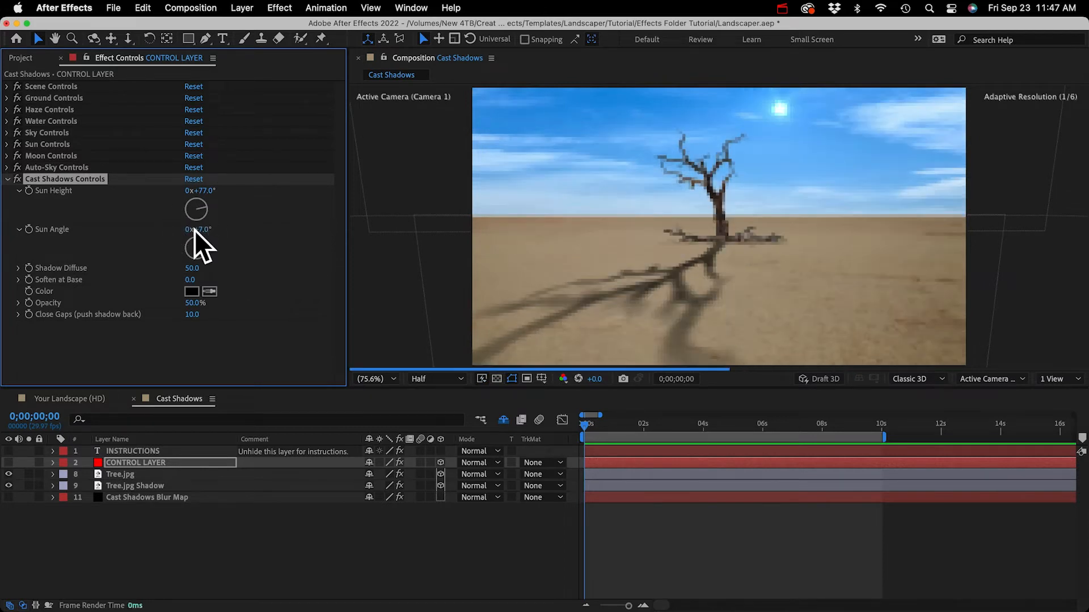
- Copy the Cast Shadows Controls effect from the Cast Shadows composition's CONTROL LAYER to the CONTROL LAYER of Your Landscape (HD)
{"action": "left_click", "coordinate": [126, 462]}
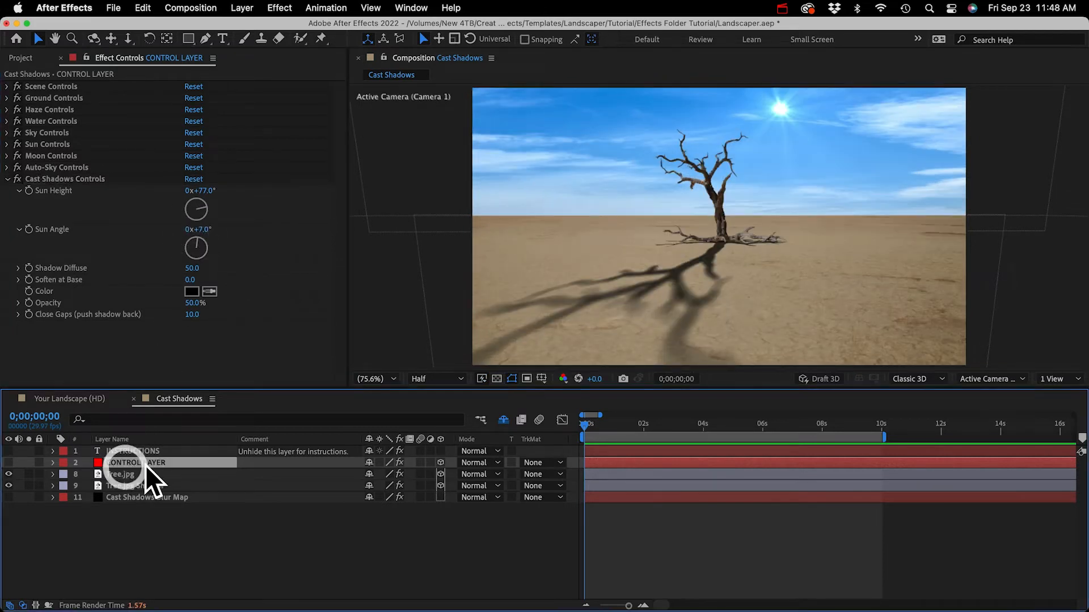
{"action": "left_click", "coordinate": [59, 179]}
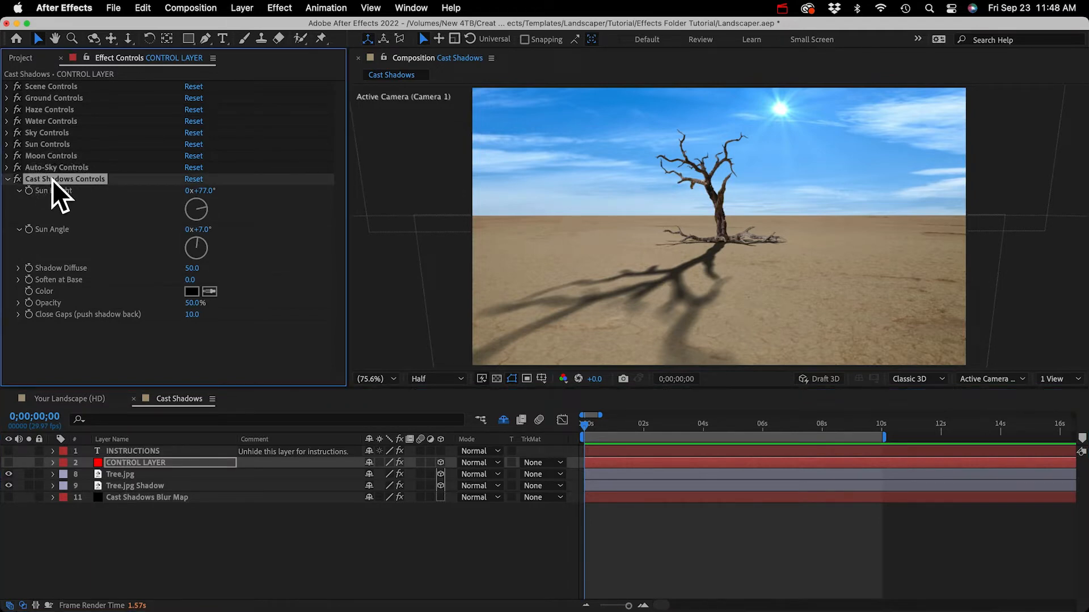
{"action": "key", "text": "super+c"}
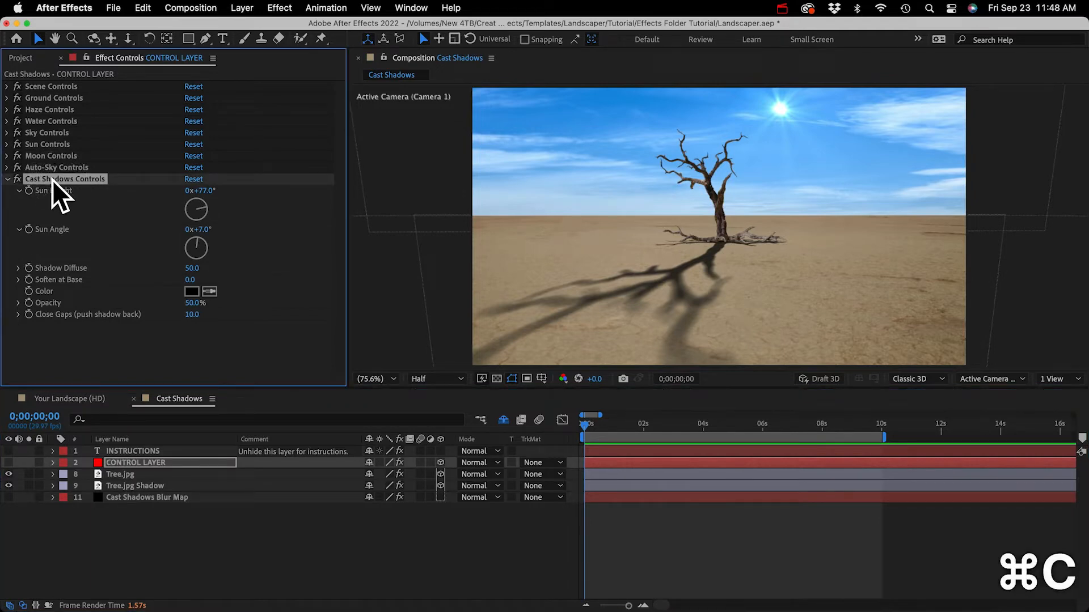
{"action": "left_click", "coordinate": [66, 400]}
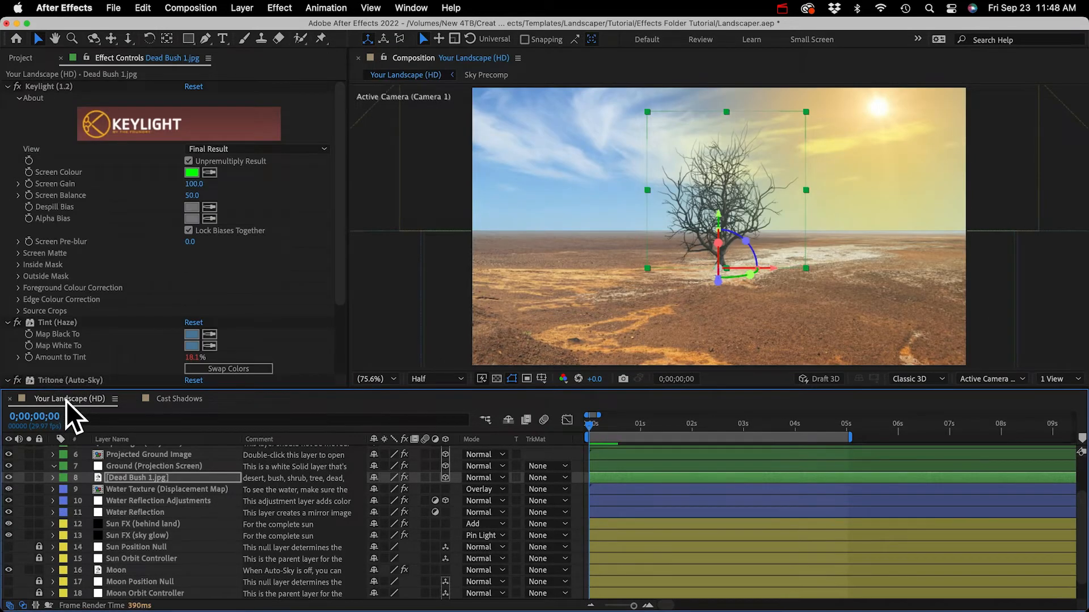
{"action": "scroll", "coordinate": [138, 471], "scroll_direction": "up", "scroll_amount": 2}
{"action": "left_click", "coordinate": [139, 464]}
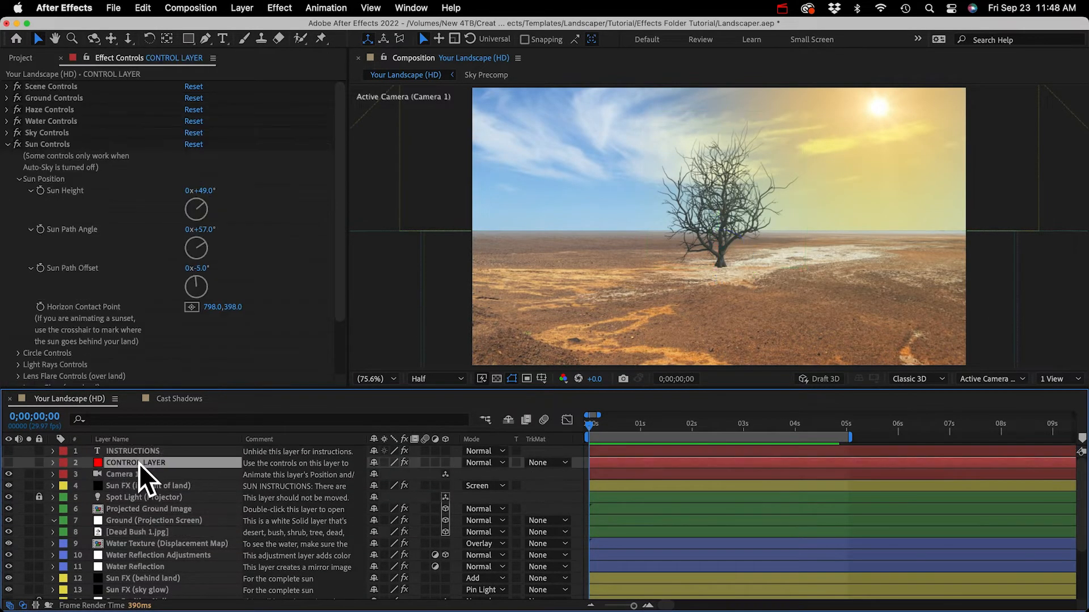
- Paste the copied Cast Shadows Controls effect onto the CONTROL LAYER of the Your Landscape (HD) composition
{"action": "left_click", "coordinate": [8, 146]}
{"action": "key", "text": "super+v"}
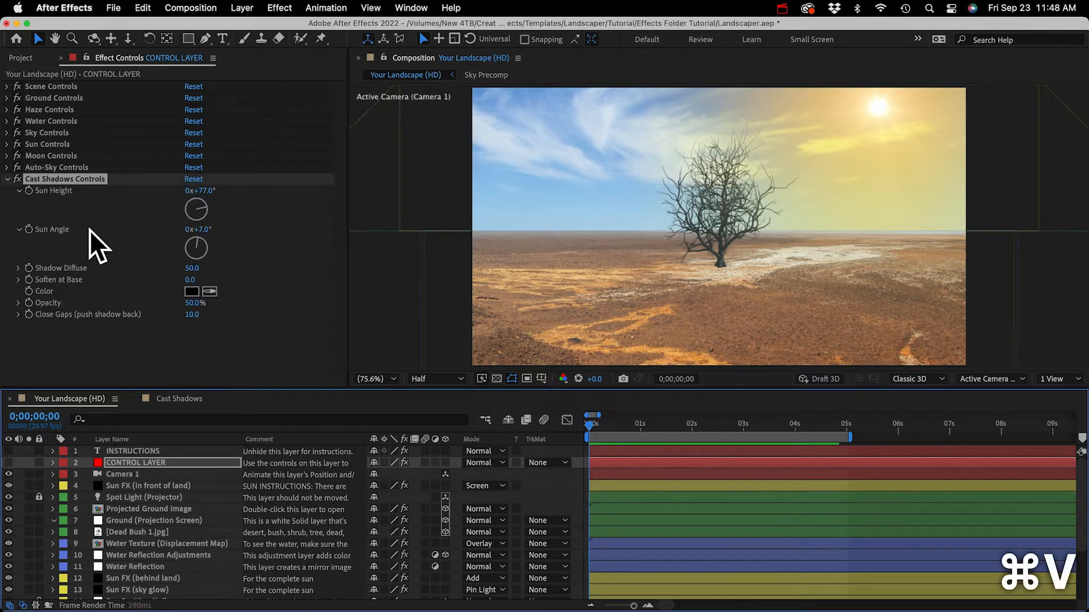
- Copy the Cast Shadows Blur Map layer from the Cast Shadows composition into Your Landscape (HD) and place it beneath all other layers
{"action": "left_click", "coordinate": [172, 399]}
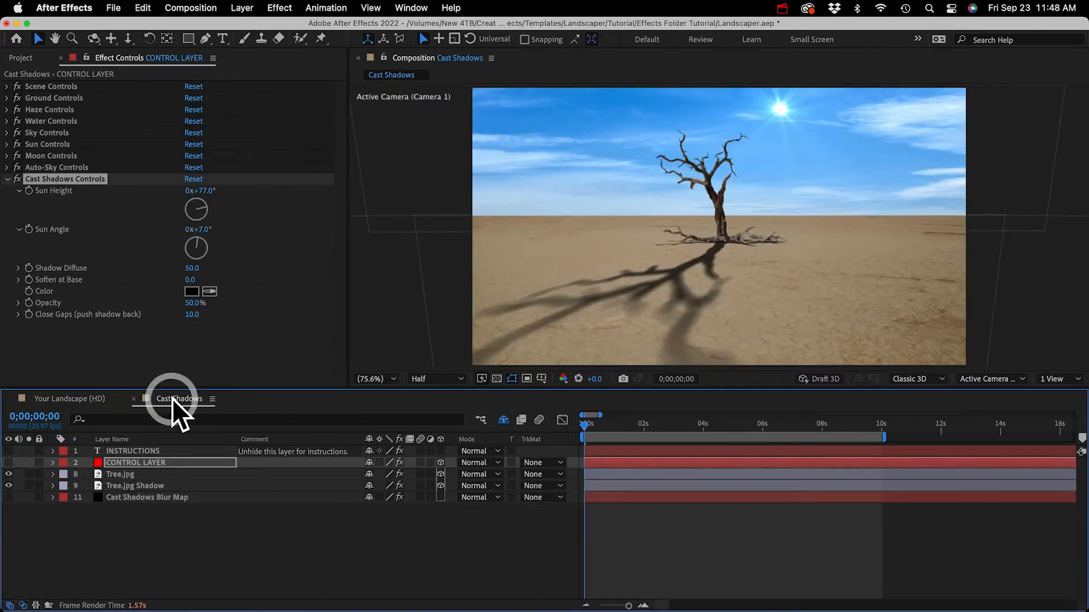
{"action": "left_click", "coordinate": [128, 498]}
{"action": "key", "text": "super+c"}
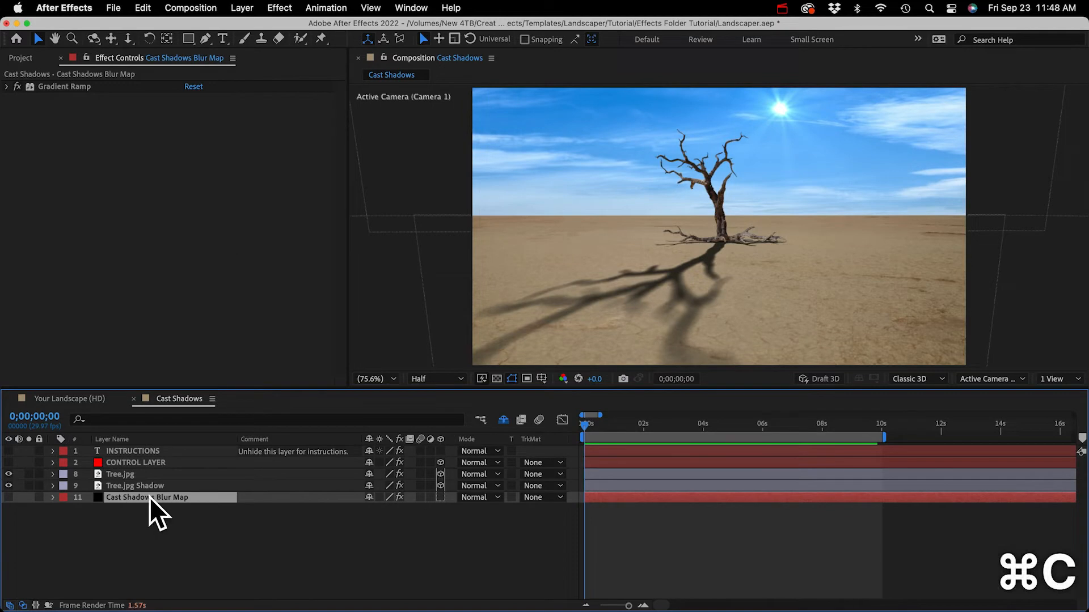
{"action": "left_click", "coordinate": [75, 400]}
{"action": "key", "text": "super+v"}
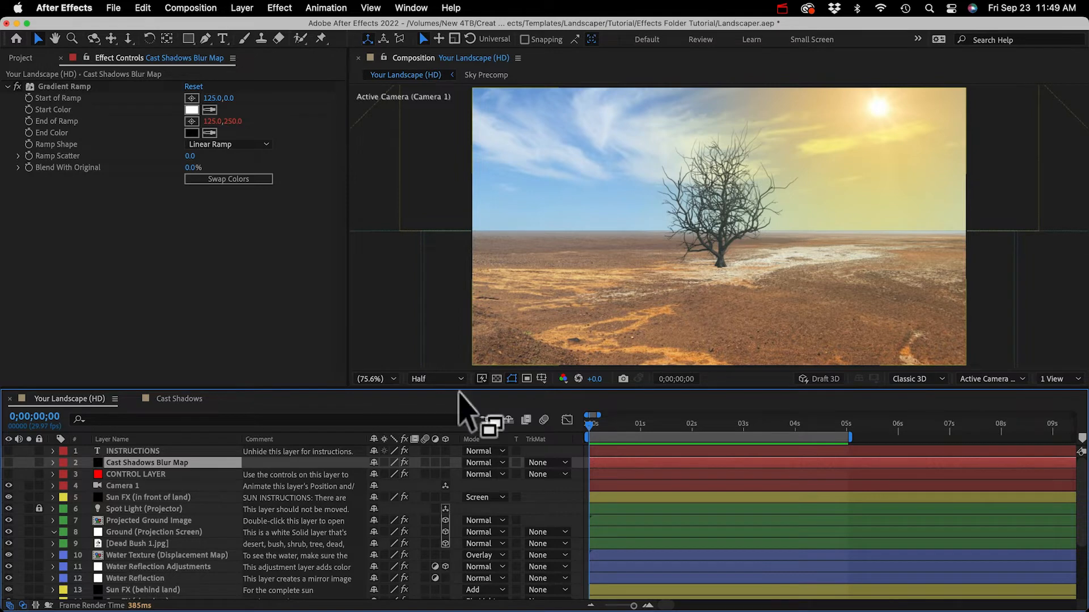
{"action": "left_click_drag", "start_coordinate": [127, 464], "coordinate": [142, 598]}
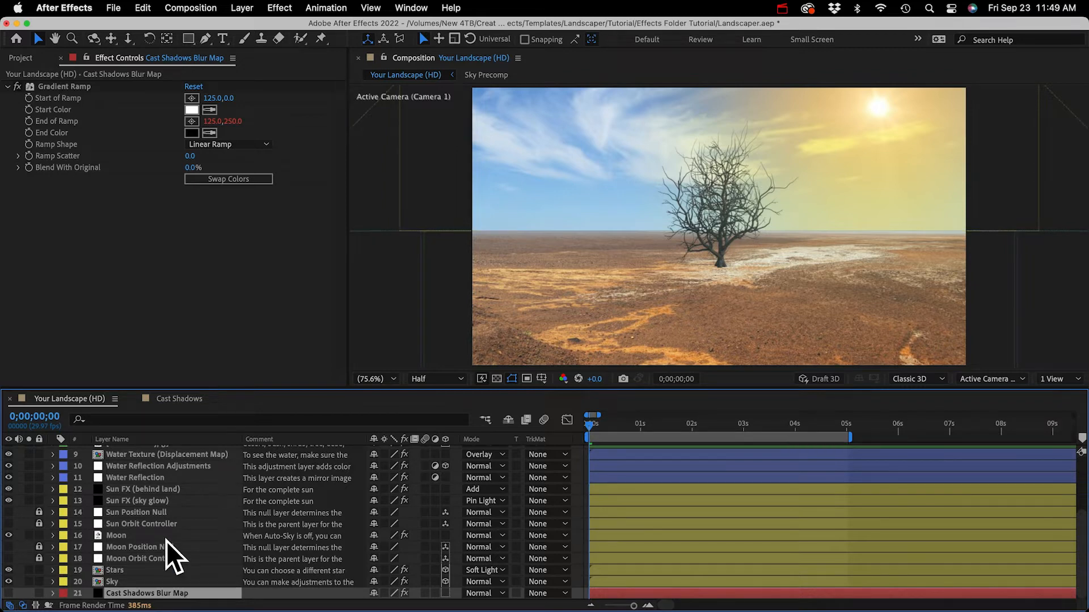
- Duplicate the Dead Bush 1.jpg layer as "Dead Bush 1.jpg (Shadow)" and place the copy directly below the original
{"action": "scroll", "coordinate": [166, 540], "scroll_direction": "up", "scroll_amount": 4}
{"action": "scroll", "coordinate": [165, 540], "scroll_direction": "up", "scroll_amount": 1}
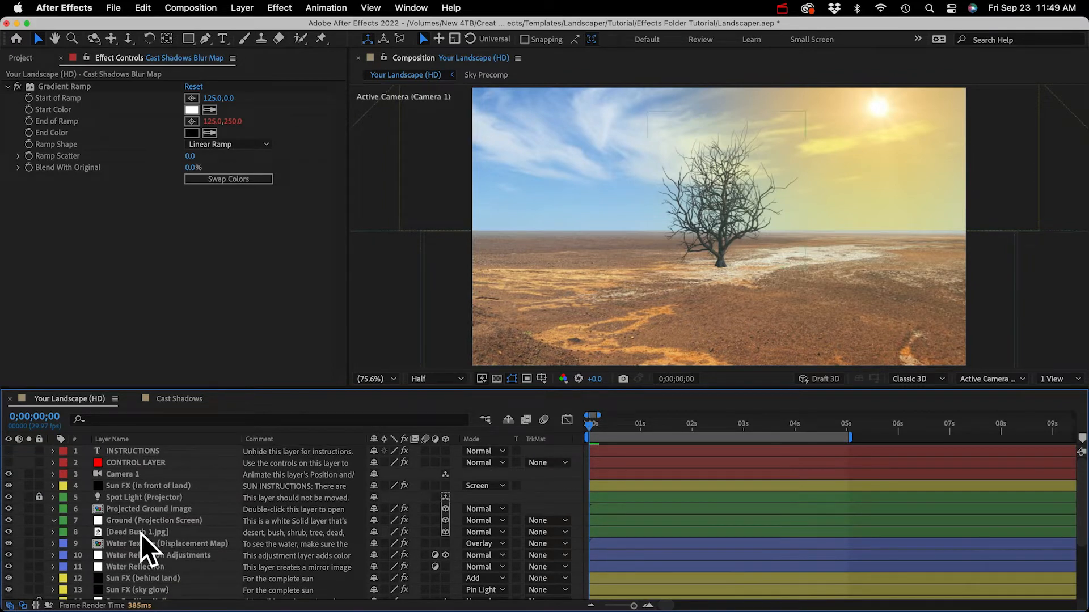
{"action": "left_click", "coordinate": [140, 533]}
{"action": "key", "text": "super+d"}
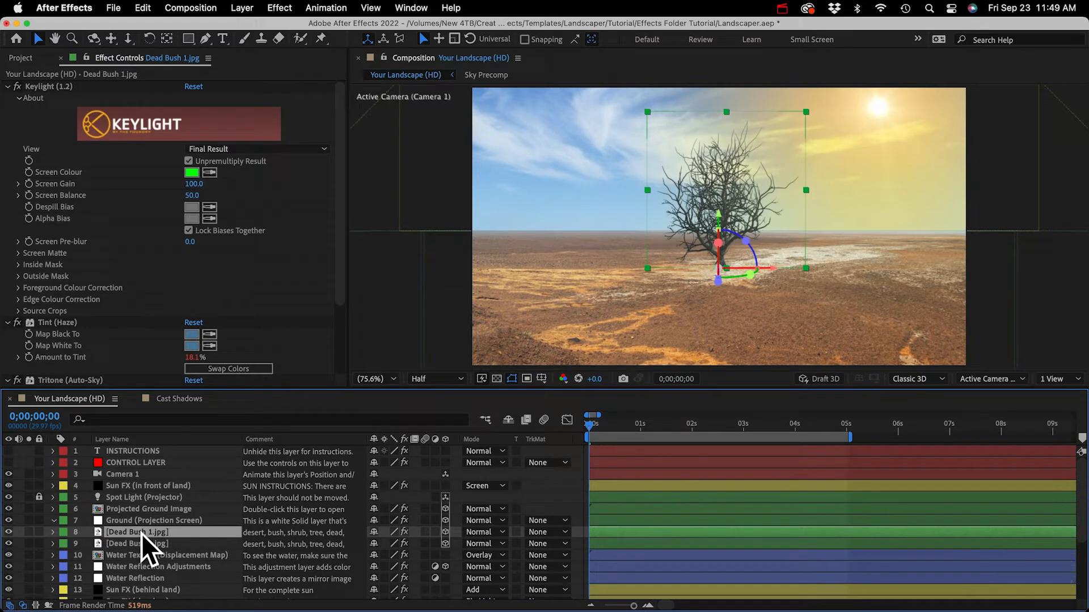
{"action": "key", "text": "Return"}
{"action": "key", "text": "Right"}
{"action": "type", "text": "(Shadow)"}
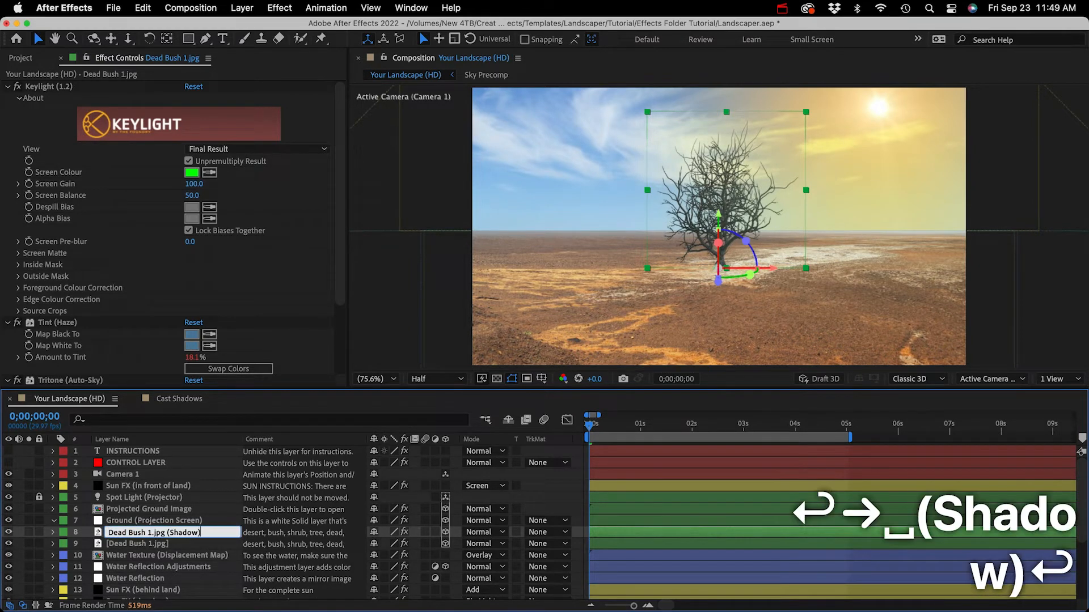
{"action": "key", "text": "Return"}
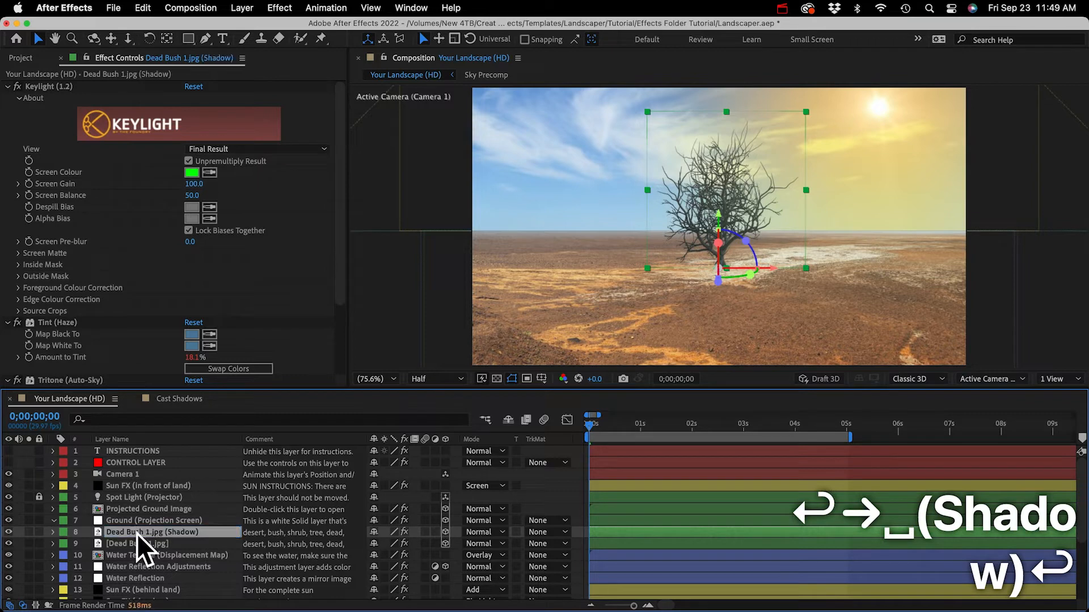
{"action": "mouse_move", "coordinate": [138, 533]}
{"action": "left_mouse_down"}
{"action": "mouse_move", "coordinate": [138, 550]}
{"action": "mouse_move", "coordinate": [151, 550]}
{"action": "left_mouse_up"}
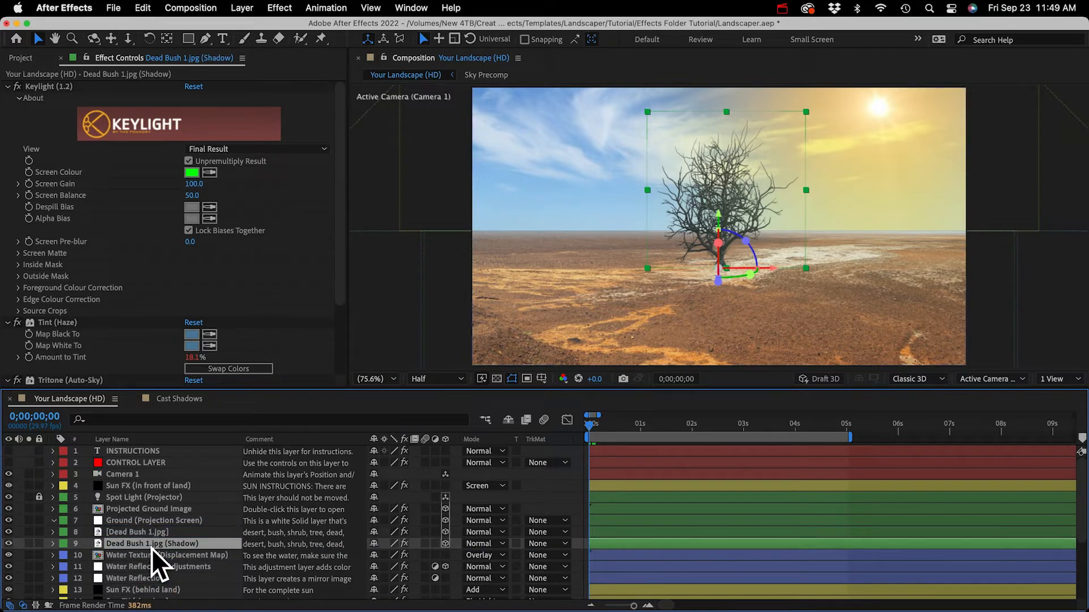
- Delete the Tint (Haze), Tritone (Auto-Sky) and Brightness & Contrast (Auto-Sky) effects from the shadow layer, keeping only Keylight
{"action": "left_click", "coordinate": [45, 322]}
{"action": "scroll", "coordinate": [46, 325], "scroll_direction": "down", "scroll_amount": 5}
{"action": "left_click", "coordinate": [46, 346], "text": "shift"}
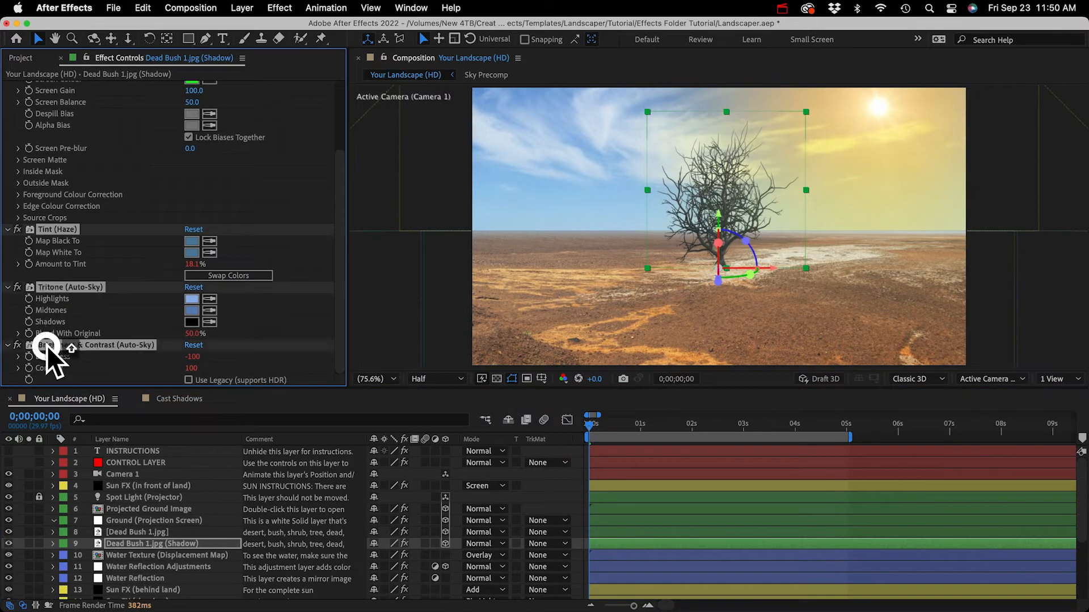
{"action": "key", "text": "BackSpace"}
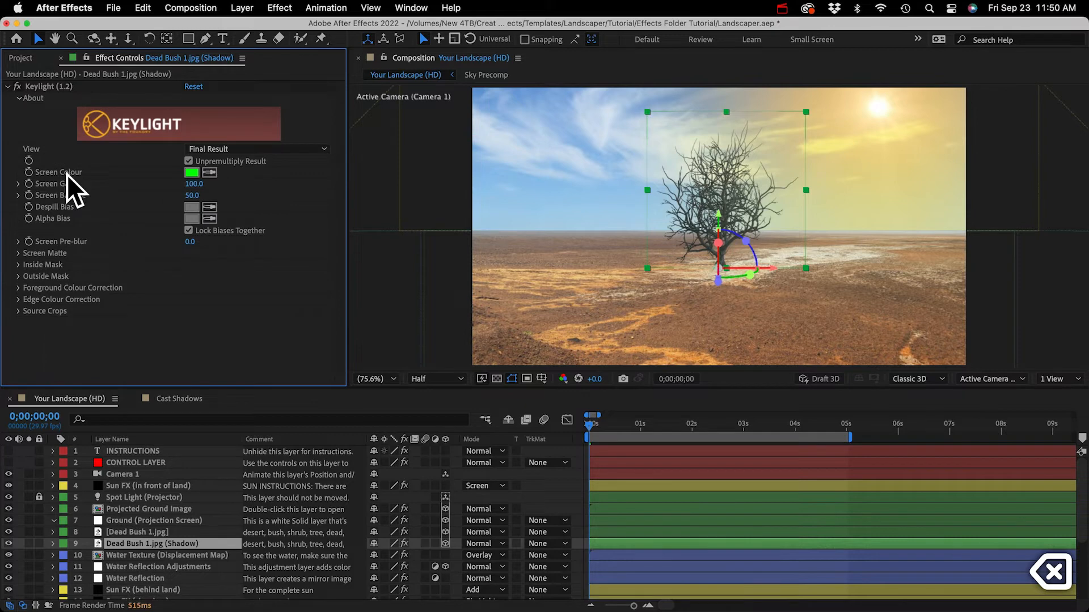
{"action": "left_click", "coordinate": [8, 86]}
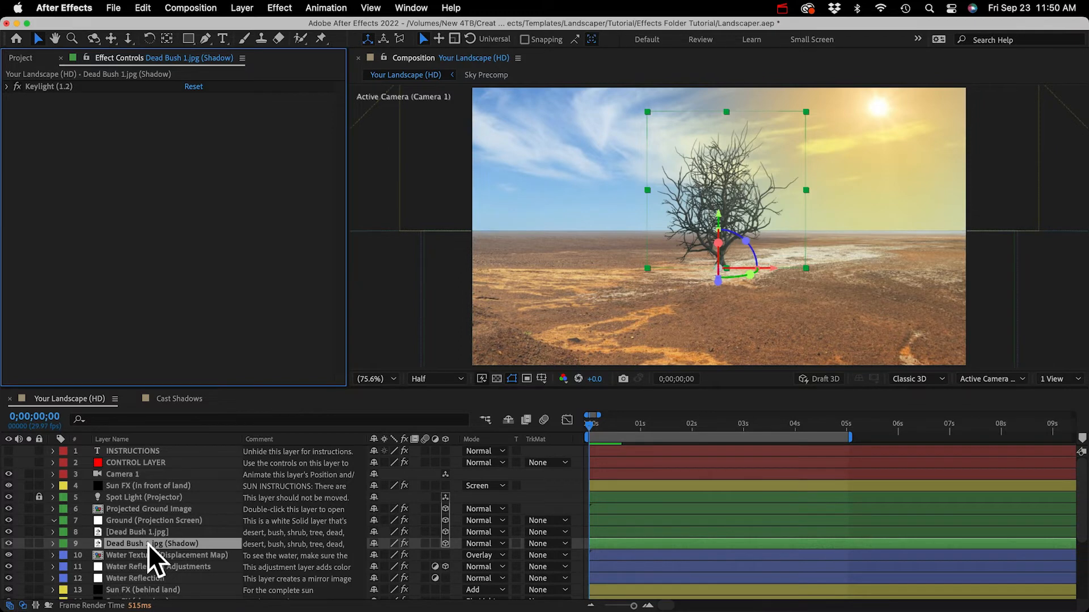
- Set the X Rotation of the Dead Bush 1.jpg (Shadow) layer to 90° so it lies flat on the ground
{"action": "key", "text": "r"}
{"action": "scroll", "coordinate": [123, 550], "scroll_direction": "down", "scroll_amount": 1}
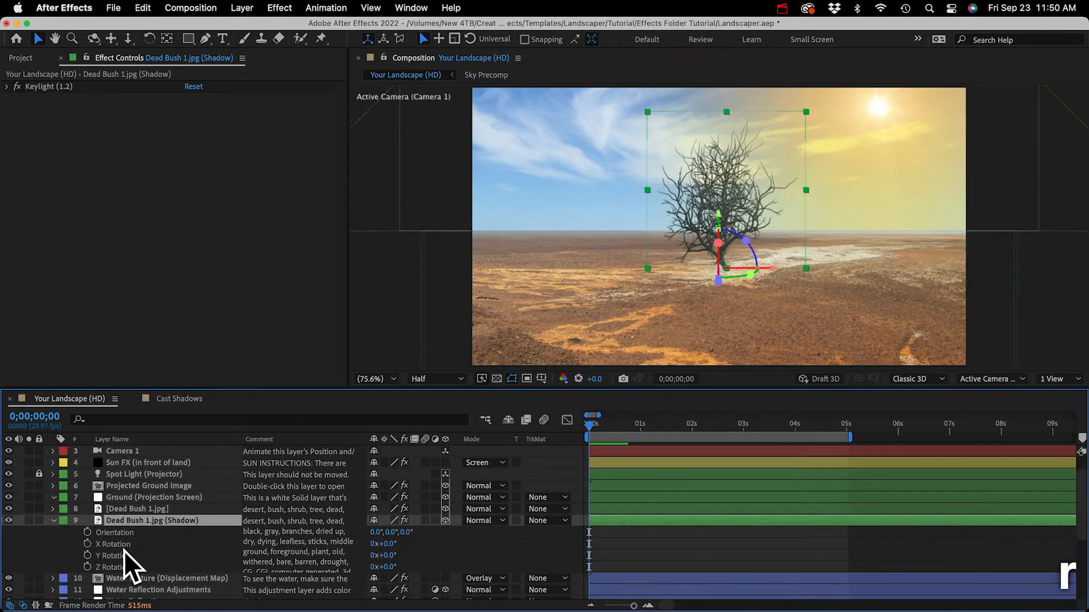
{"action": "left_click_drag", "start_coordinate": [386, 544], "coordinate": [448, 543]}
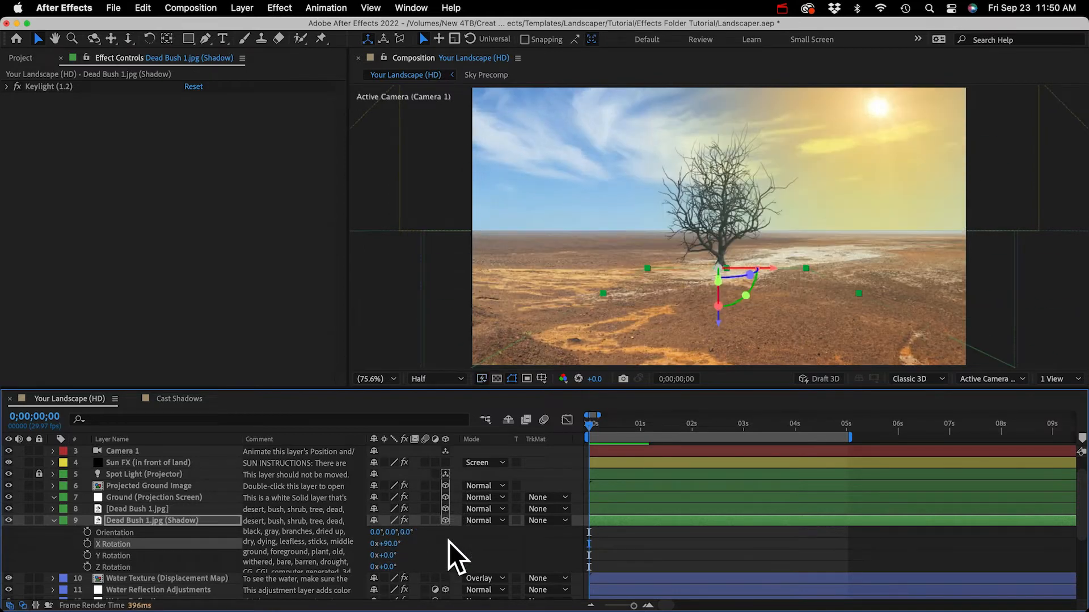
- Raise the Dead Bush 1.jpg (Shadow) layer just above the ground by setting its Y position to 1070
{"action": "left_click", "coordinate": [179, 522]}
{"action": "key", "text": "p"}
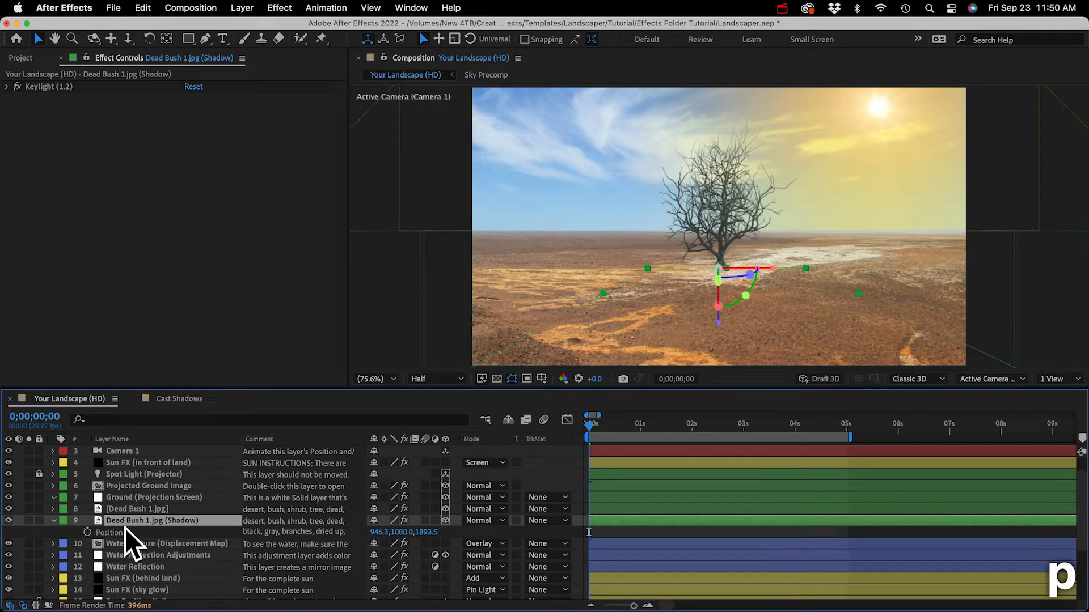
{"action": "left_click", "coordinate": [397, 531]}
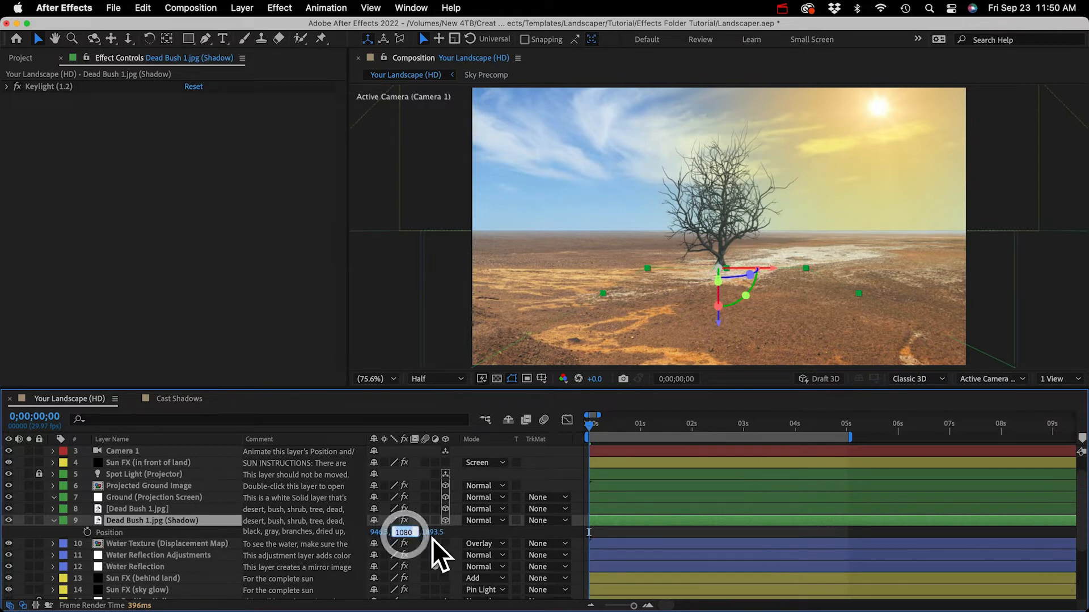
{"action": "key", "text": "Down"}
{"action": "key", "text": "Down"}
{"action": "key", "text": "Down"}
{"action": "key", "text": "Down"}
{"action": "key", "text": "Down"}
{"action": "key", "text": "Down"}
{"action": "key", "text": "Down"}
{"action": "key", "text": "Down"}
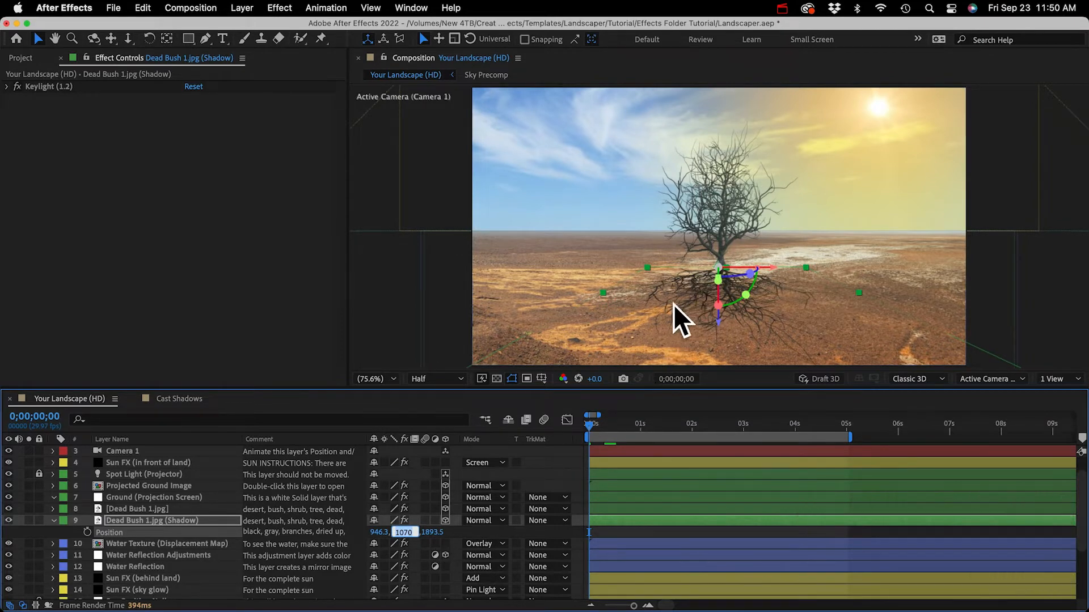
{"action": "left_click", "coordinate": [138, 520]}
- Copy the Cast Shadows effect group with Fill, Camera Lens Blur and Transform 1 from Tree.jpg Shadow onto Dead Bush 1.jpg (Shadow)
{"action": "left_click", "coordinate": [172, 399]}
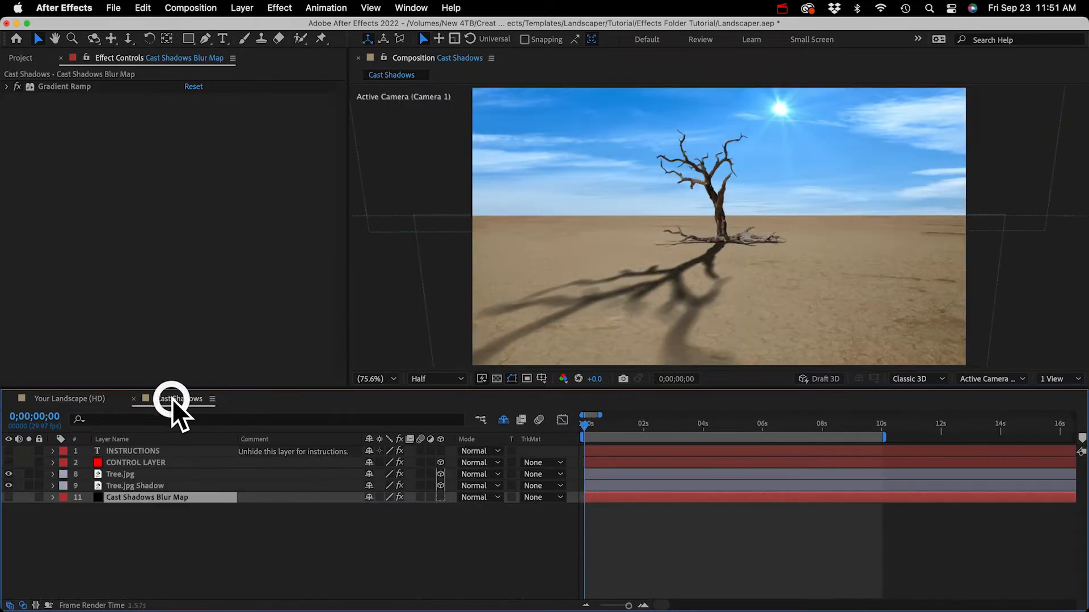
{"action": "left_click", "coordinate": [116, 485]}
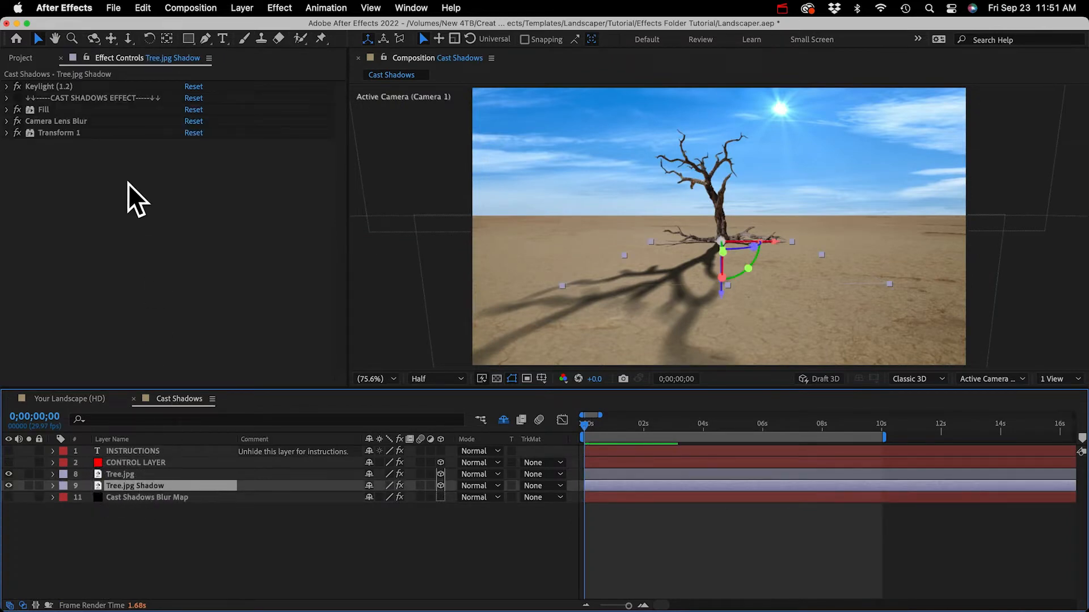
{"action": "left_click", "coordinate": [80, 99]}
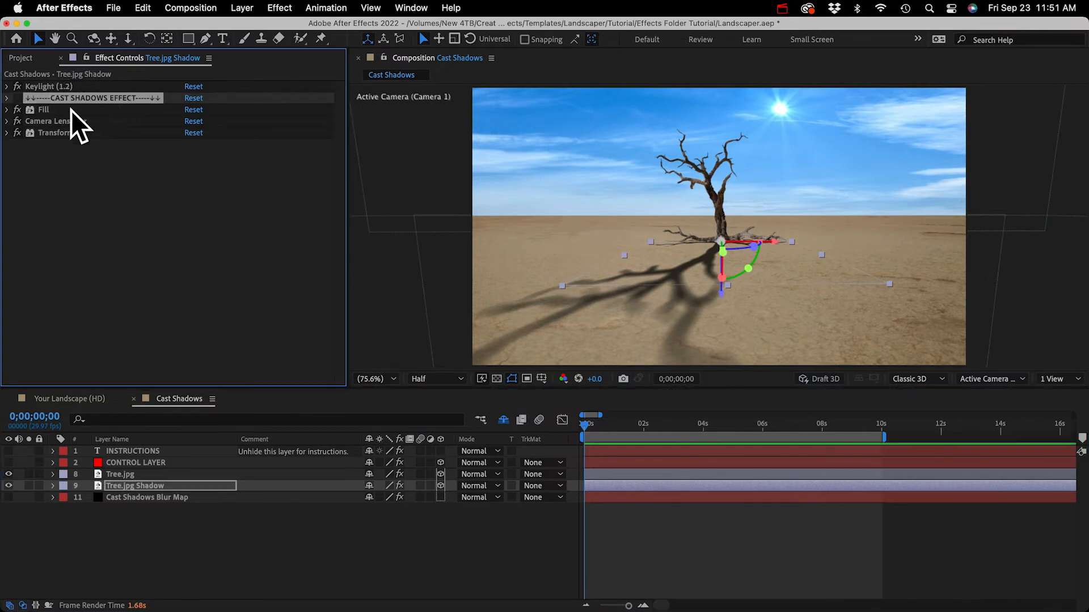
{"action": "left_click", "coordinate": [56, 134], "text": "shift"}
{"action": "key", "text": "super+c"}
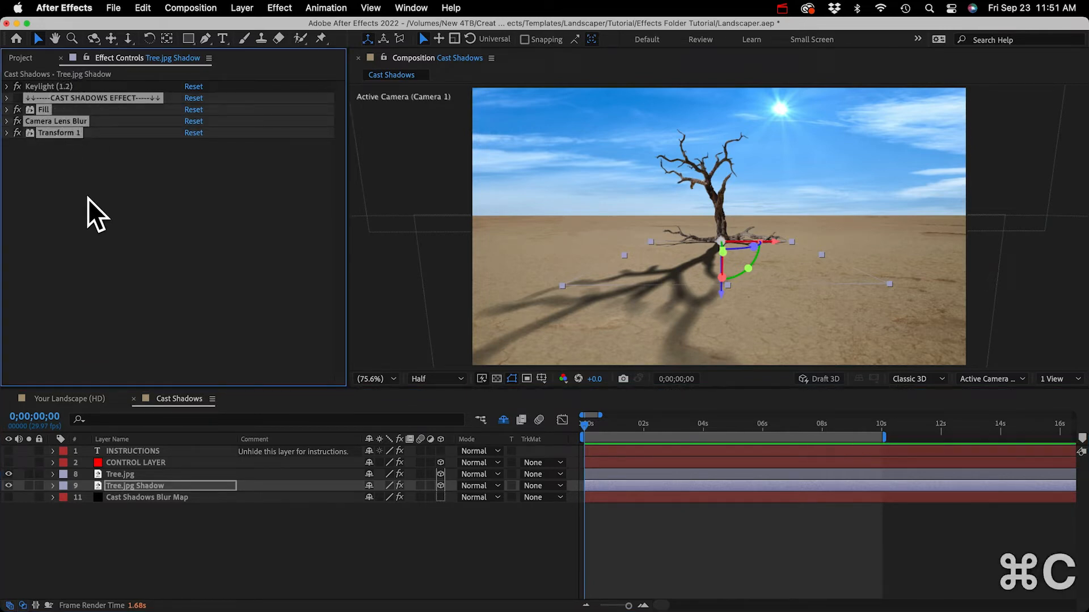
{"action": "left_click", "coordinate": [50, 400]}
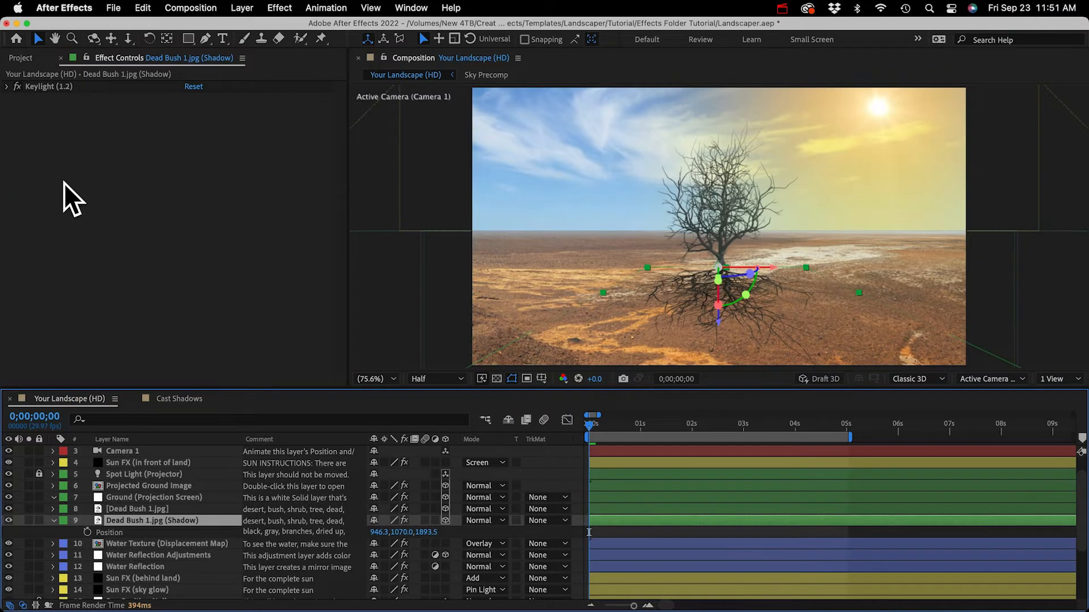
{"action": "key", "text": "super+v"}
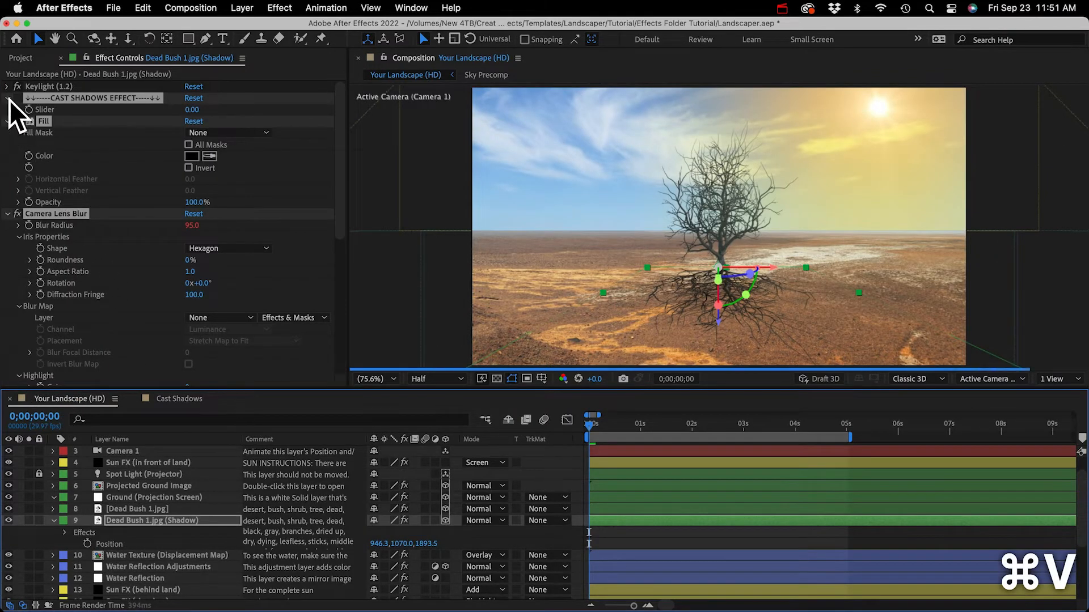
{"action": "left_click", "coordinate": [8, 98]}
{"action": "left_click", "coordinate": [113, 219]}
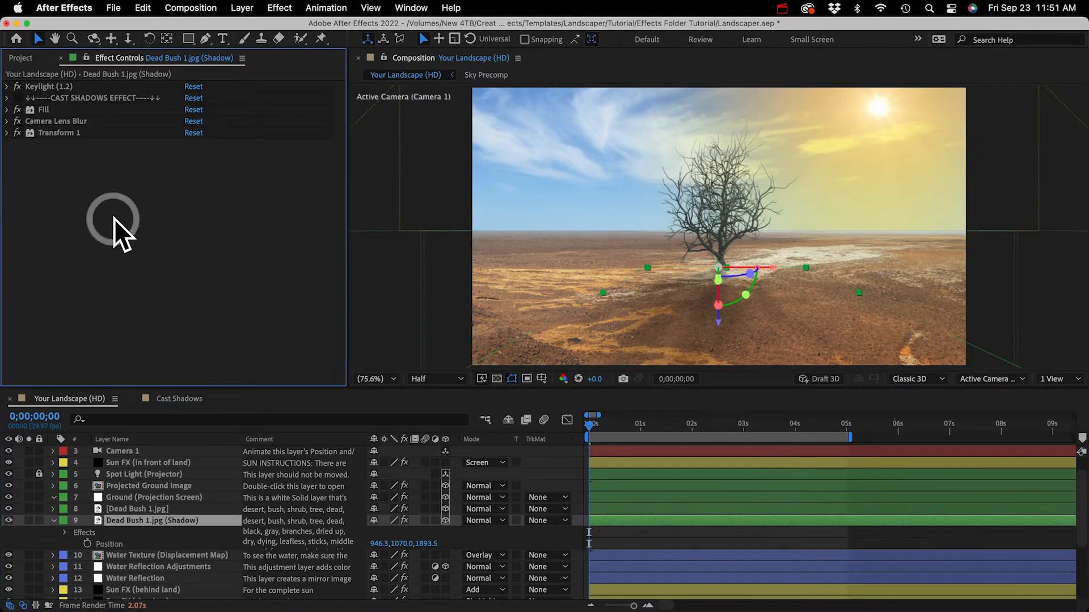
- Set the Camera Lens Blur's Blur Map layer to Cast Shadows Blur Map on the bush's shadow layer
{"action": "left_click", "coordinate": [84, 119]}
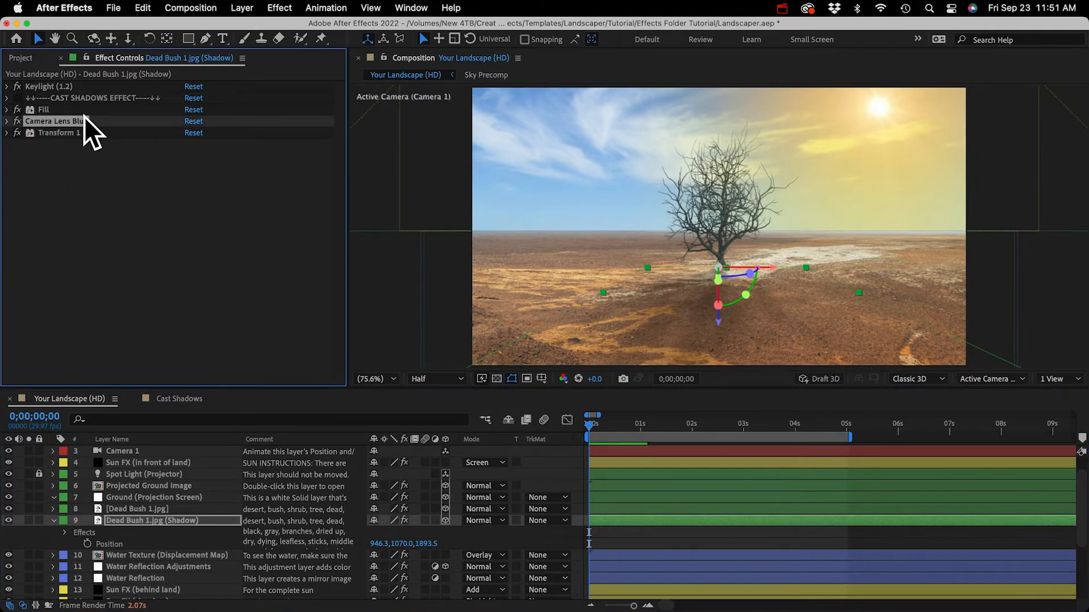
{"action": "left_click", "coordinate": [6, 121]}
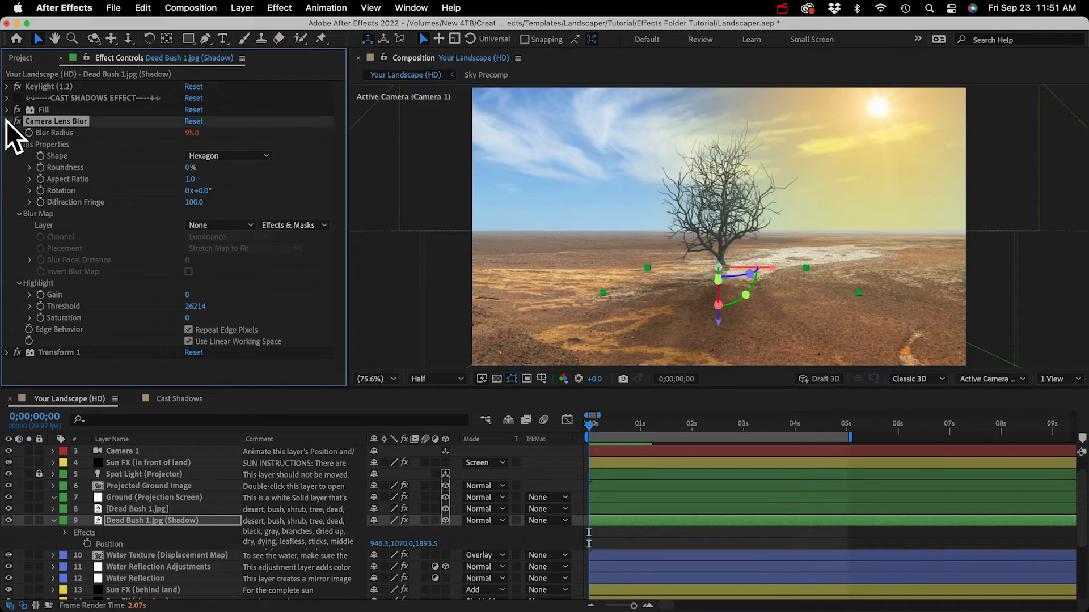
{"action": "left_click", "coordinate": [220, 226]}
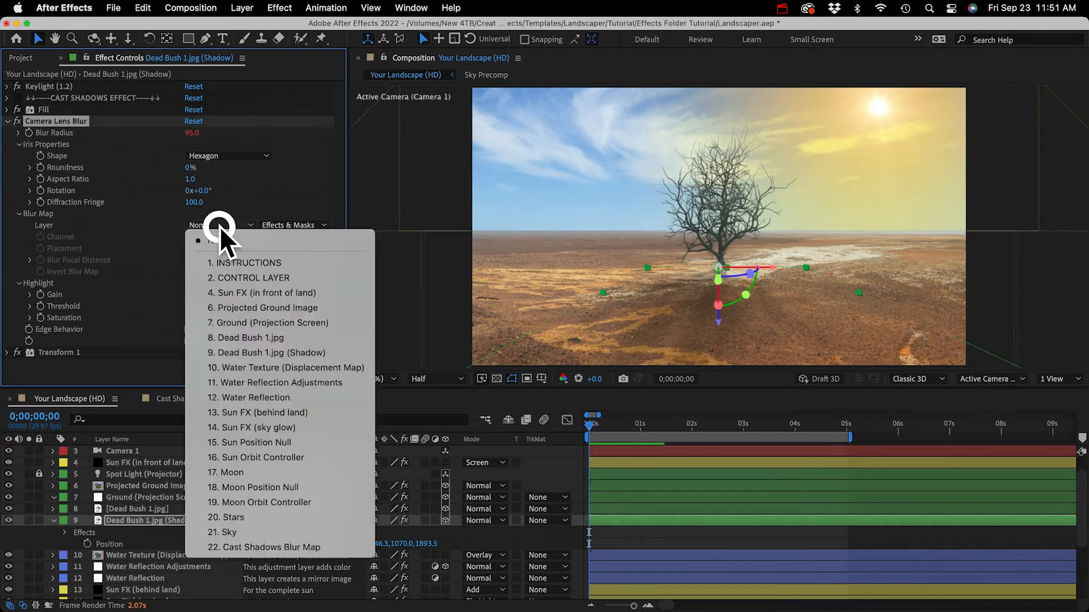
{"action": "left_click", "coordinate": [248, 547]}
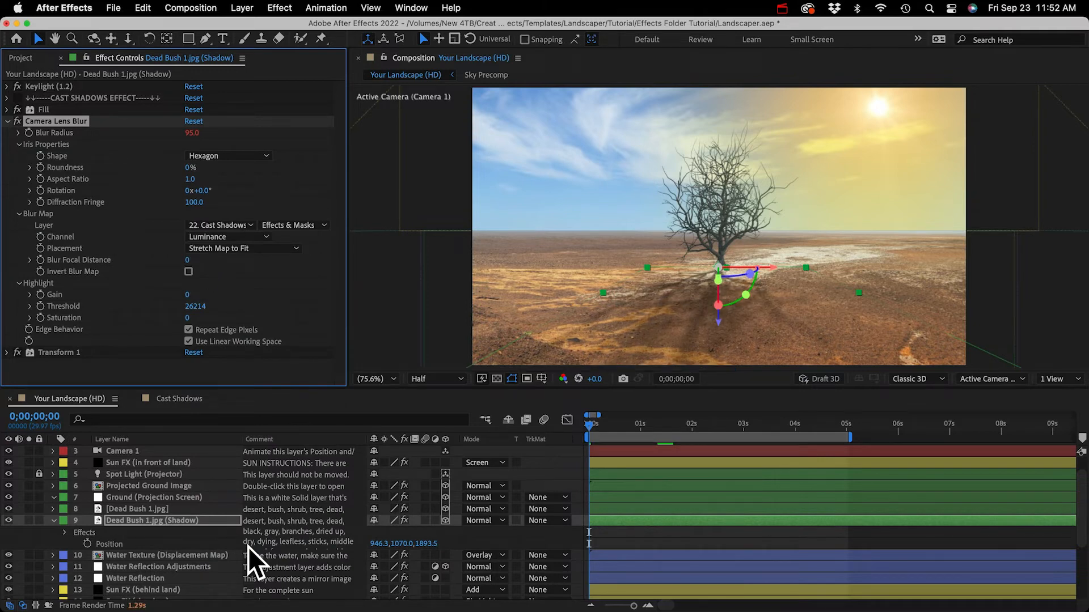
{"action": "left_click", "coordinate": [9, 123]}
{"action": "left_click", "coordinate": [33, 144]}
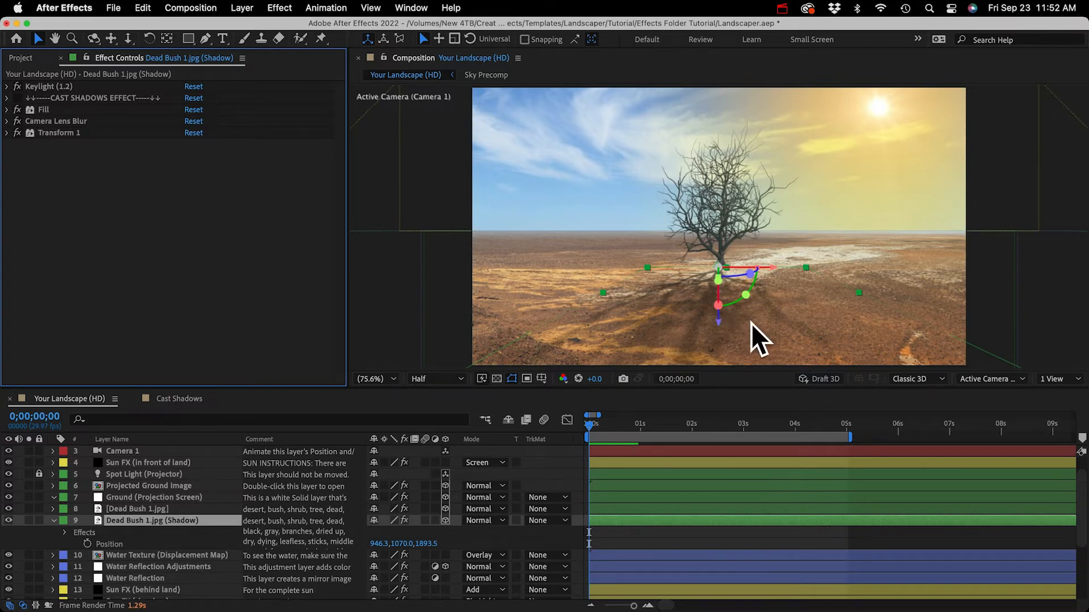
- Adjust the Sun Height of the Cast Shadows Controls on the CONTROL LAYER
{"action": "scroll", "coordinate": [133, 474], "scroll_direction": "up", "scroll_amount": 2}
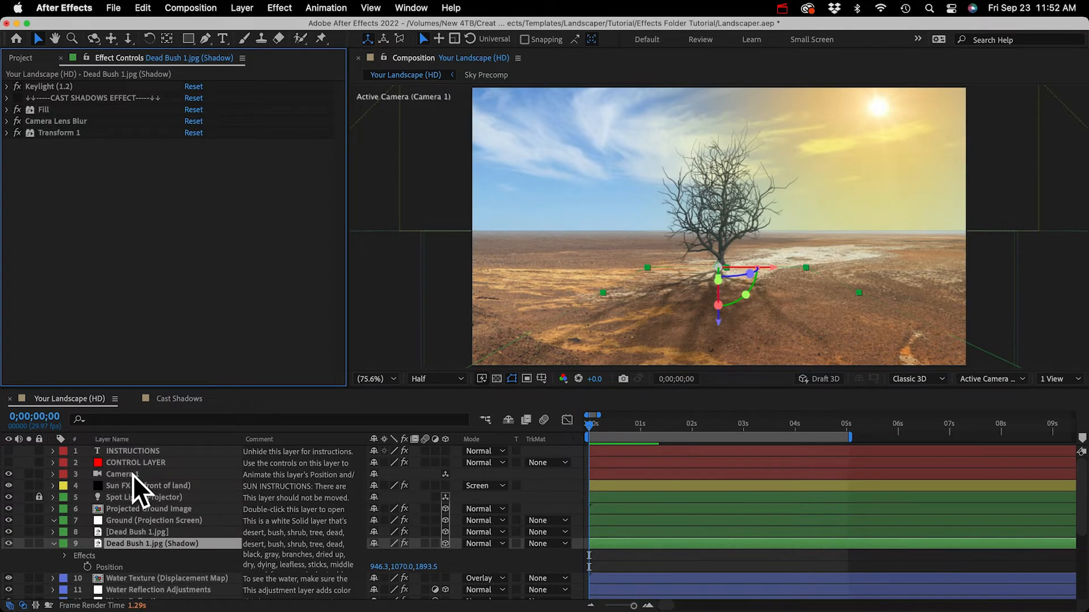
{"action": "left_click", "coordinate": [138, 464]}
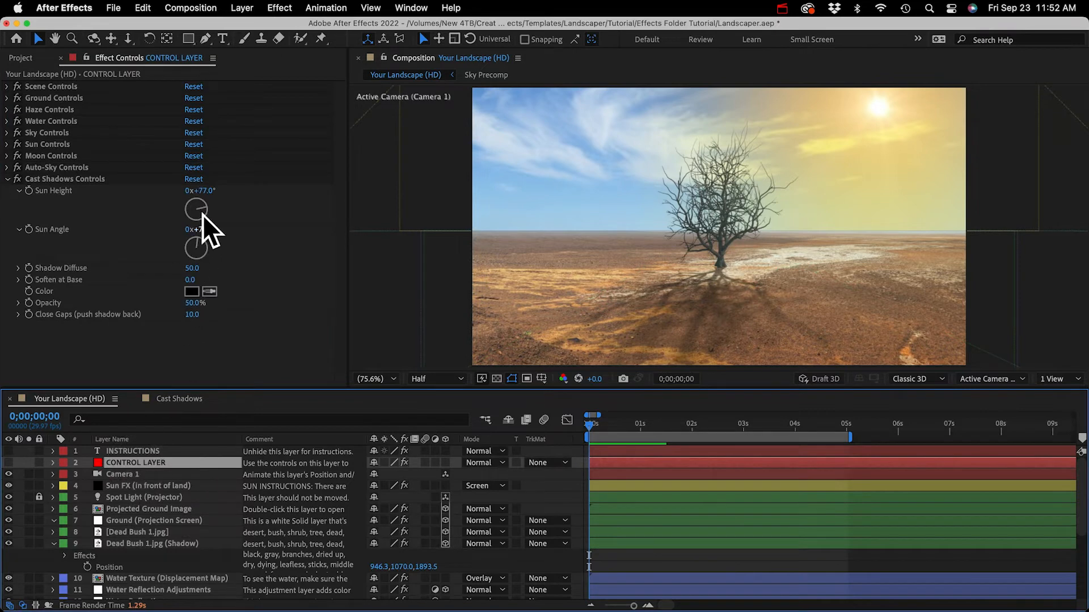
{"action": "left_click", "coordinate": [211, 196]}
{"action": "left_click_drag", "start_coordinate": [211, 196], "coordinate": [211, 231]}
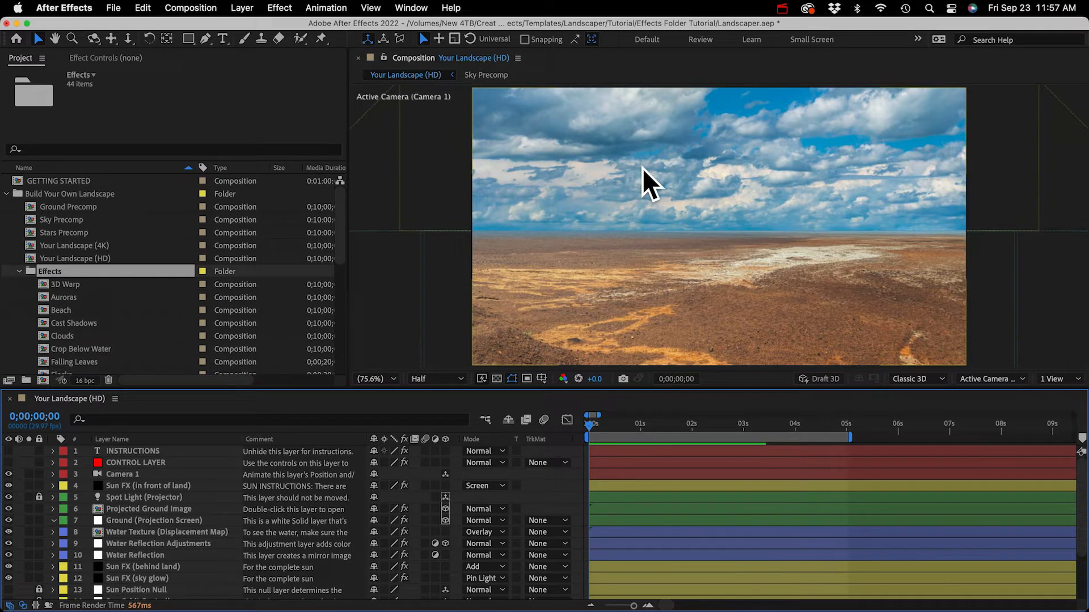
- Open the Clouds composition from the Effects folder of the project
{"action": "left_click", "coordinate": [63, 220]}
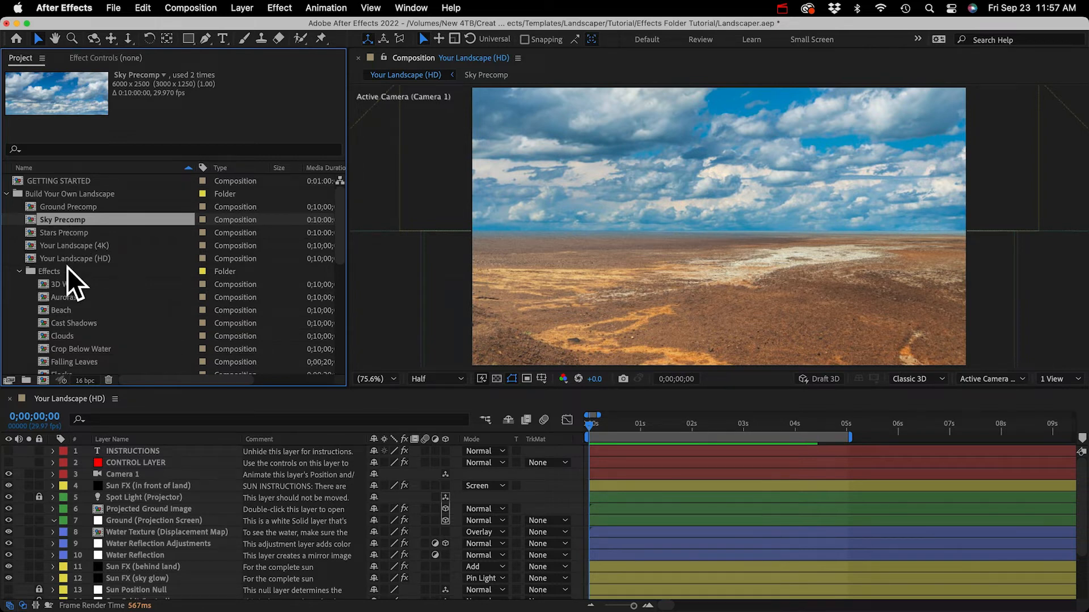
{"action": "left_click", "coordinate": [66, 333]}
{"action": "double_click", "coordinate": [58, 336]}
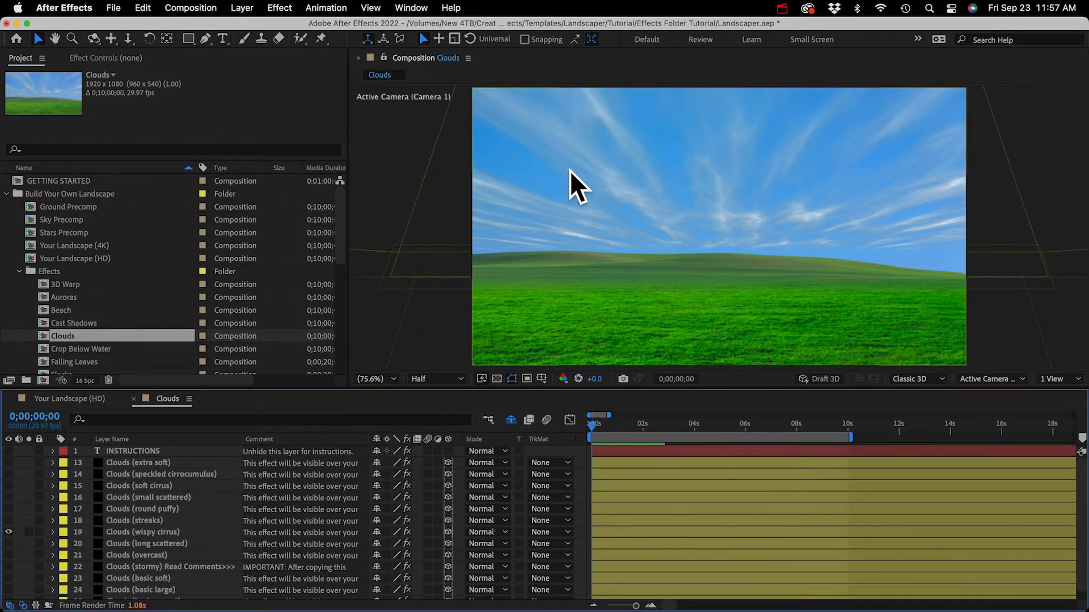
- Preview the extra soft, speckled cirrocumulus and stormy cloud layers one at a time, ending with Clouds (wispy cirrus) shown again
{"action": "left_click_drag", "start_coordinate": [595, 426], "coordinate": [570, 432]}
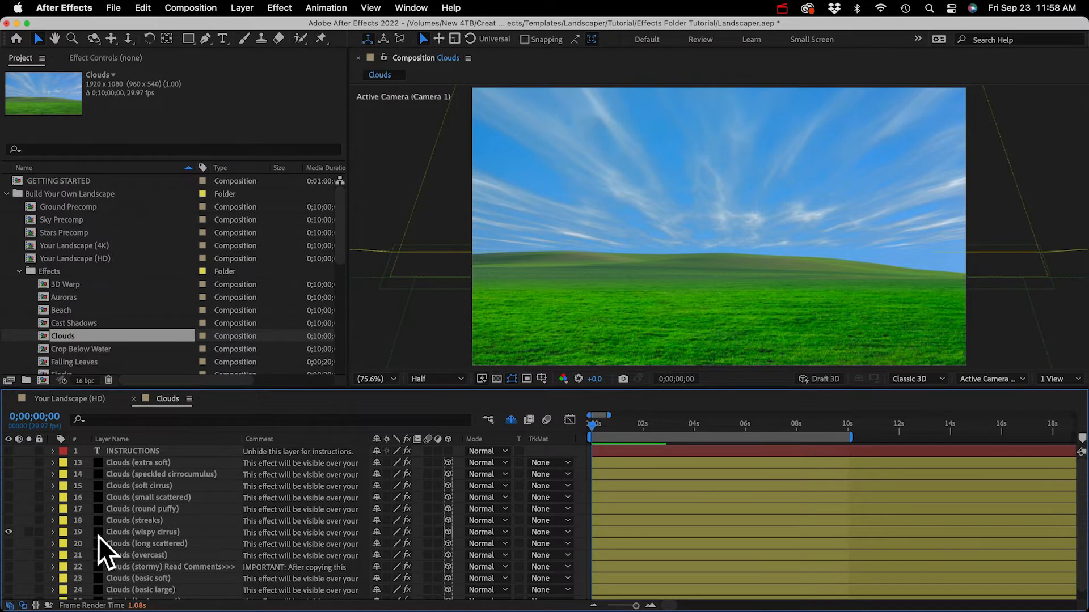
{"action": "left_click", "coordinate": [146, 532]}
{"action": "left_click", "coordinate": [8, 532]}
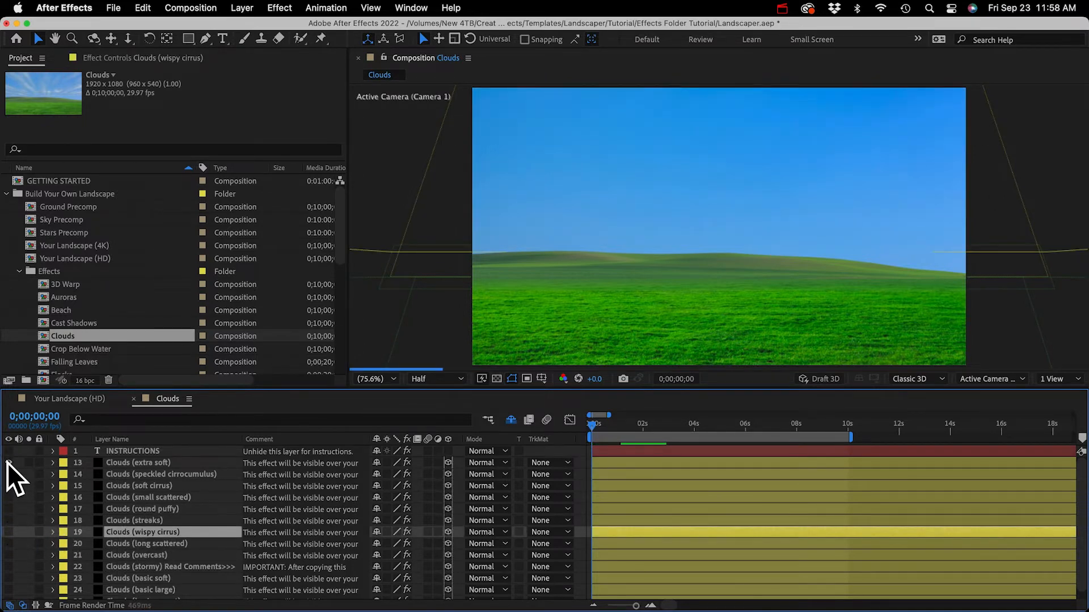
{"action": "left_click", "coordinate": [8, 463]}
{"action": "left_click", "coordinate": [7, 473]}
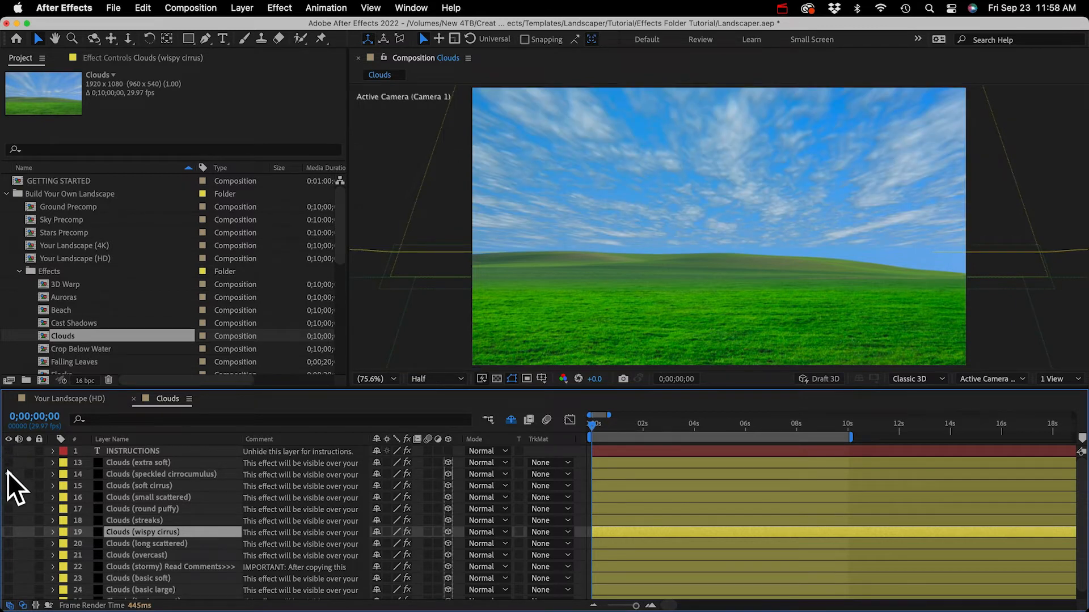
{"action": "left_click", "coordinate": [7, 474]}
{"action": "left_click", "coordinate": [8, 566]}
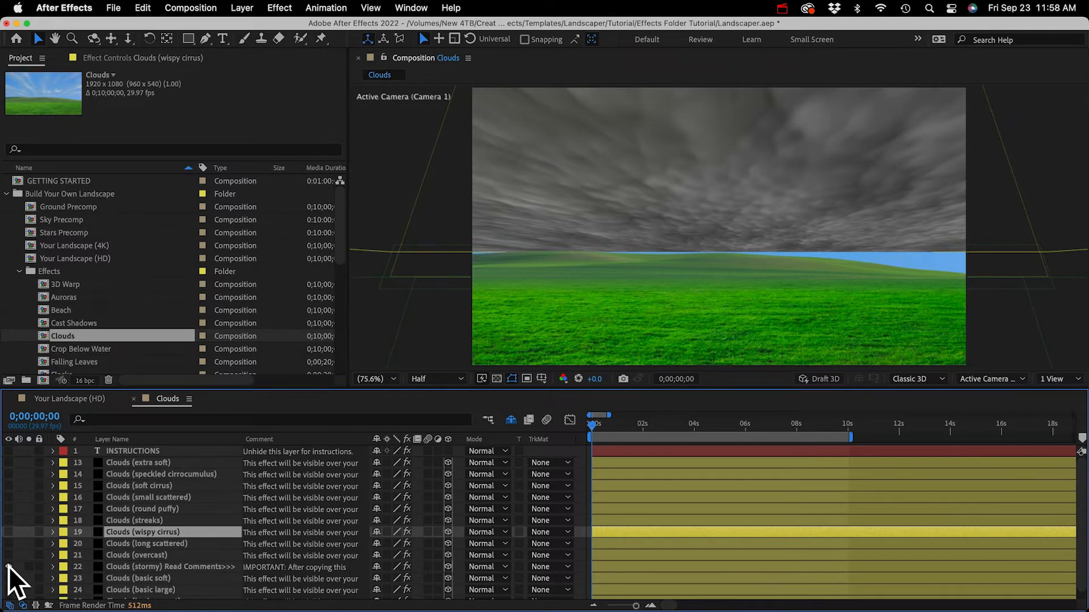
{"action": "left_click", "coordinate": [8, 566]}
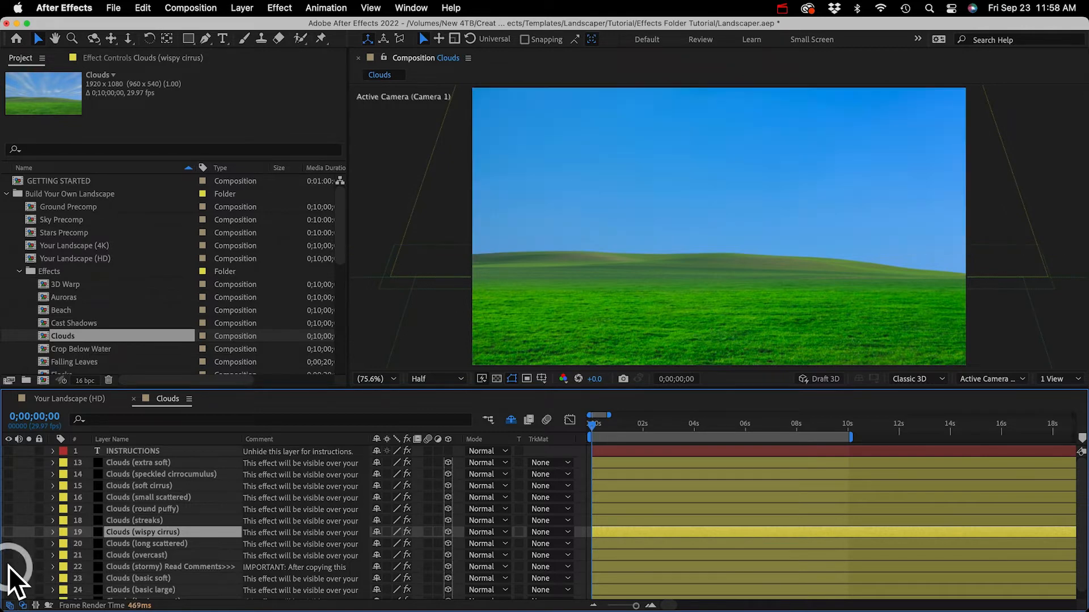
{"action": "left_click", "coordinate": [8, 531]}
- Copy the Clouds (wispy cirrus) layer into Your Landscape (HD), placing it directly above the Moon layer
{"action": "key", "text": "super+c"}
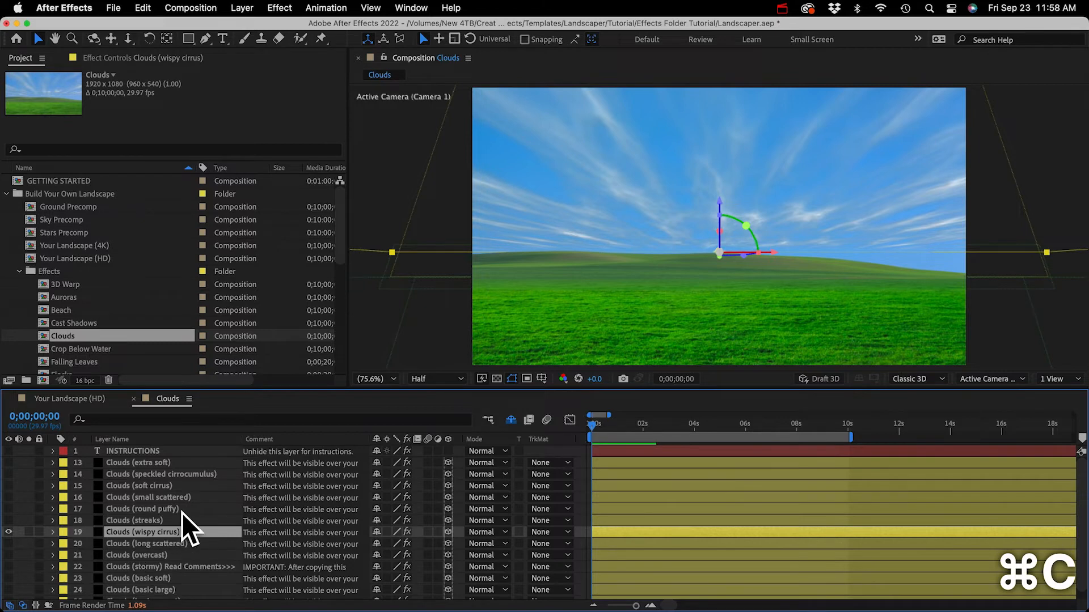
{"action": "left_click", "coordinate": [59, 398]}
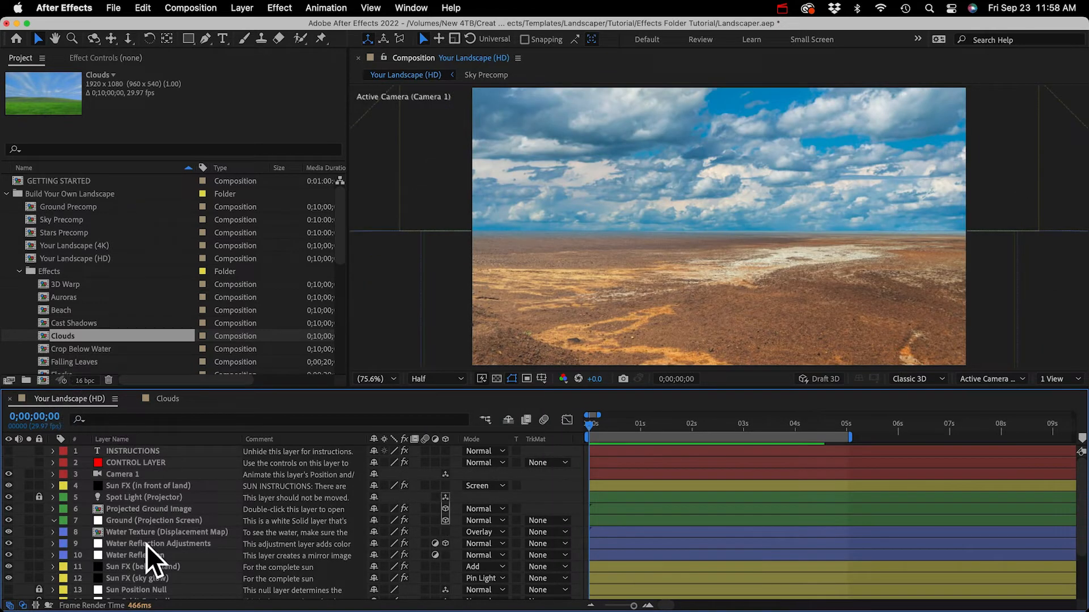
{"action": "scroll", "coordinate": [145, 547], "scroll_direction": "down", "scroll_amount": 6}
{"action": "left_click", "coordinate": [119, 546]}
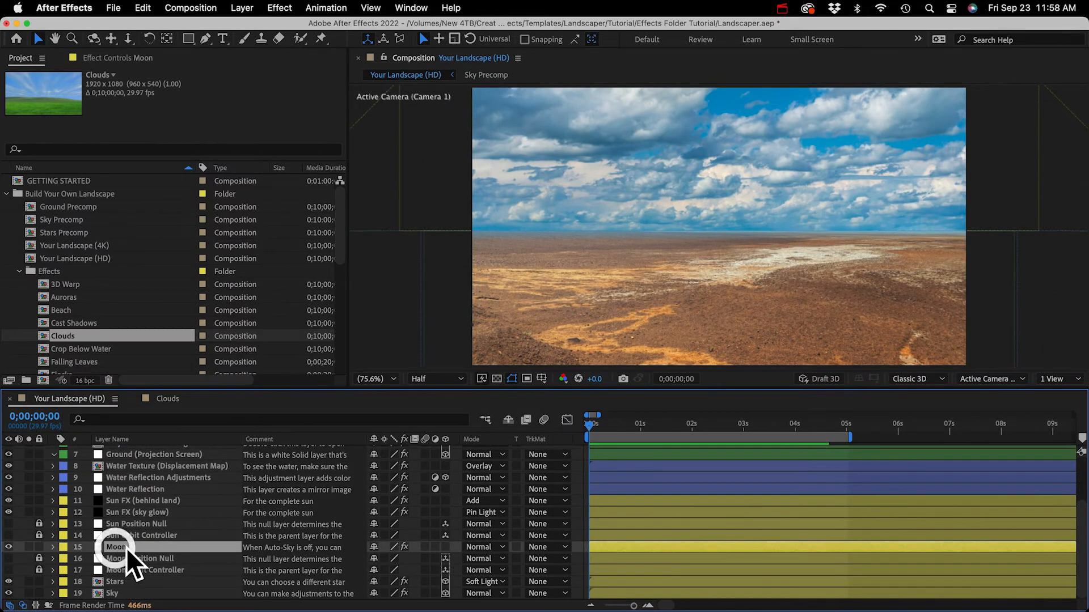
{"action": "key", "text": "super+v"}
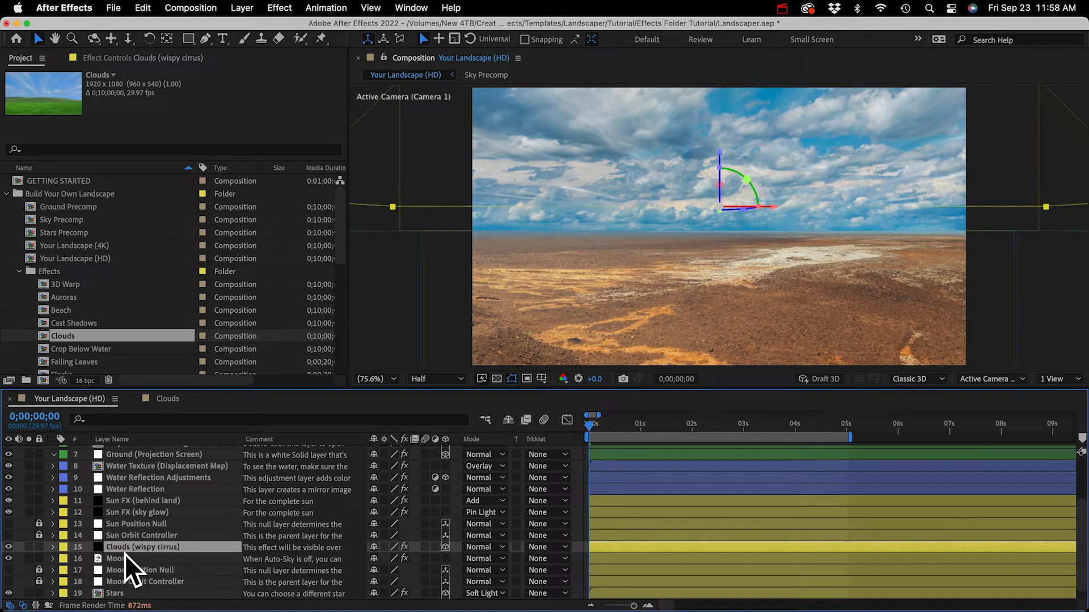
{"action": "left_click", "coordinate": [127, 557]}
{"action": "left_click", "coordinate": [130, 536]}
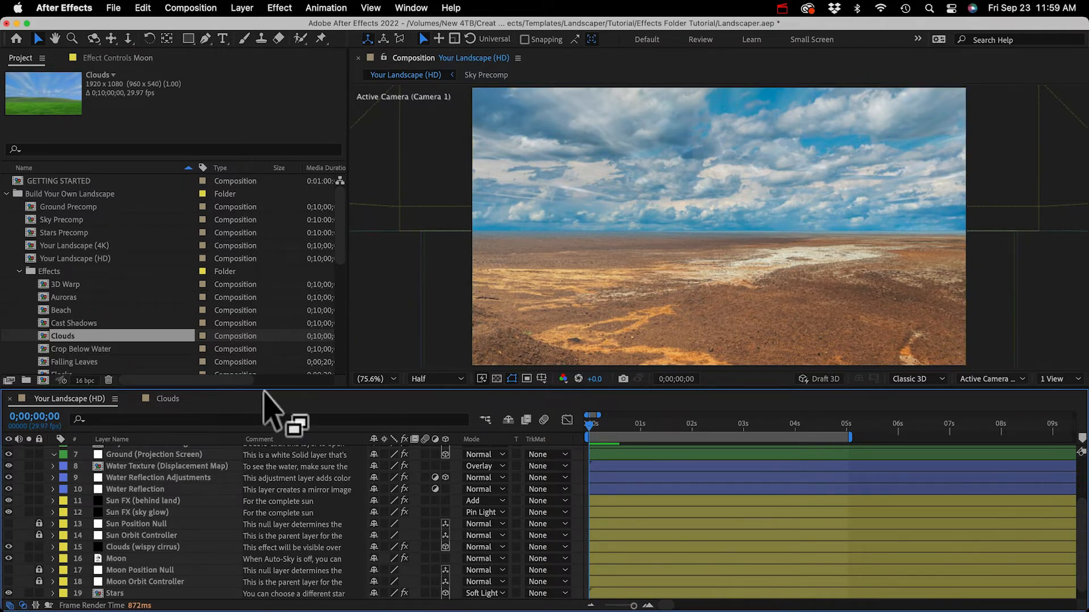
- Open the precomp behind the Sky layer and hide Sky Partly Cloudy 2.jpg
{"action": "scroll", "coordinate": [122, 538], "scroll_direction": "down", "scroll_amount": 1}
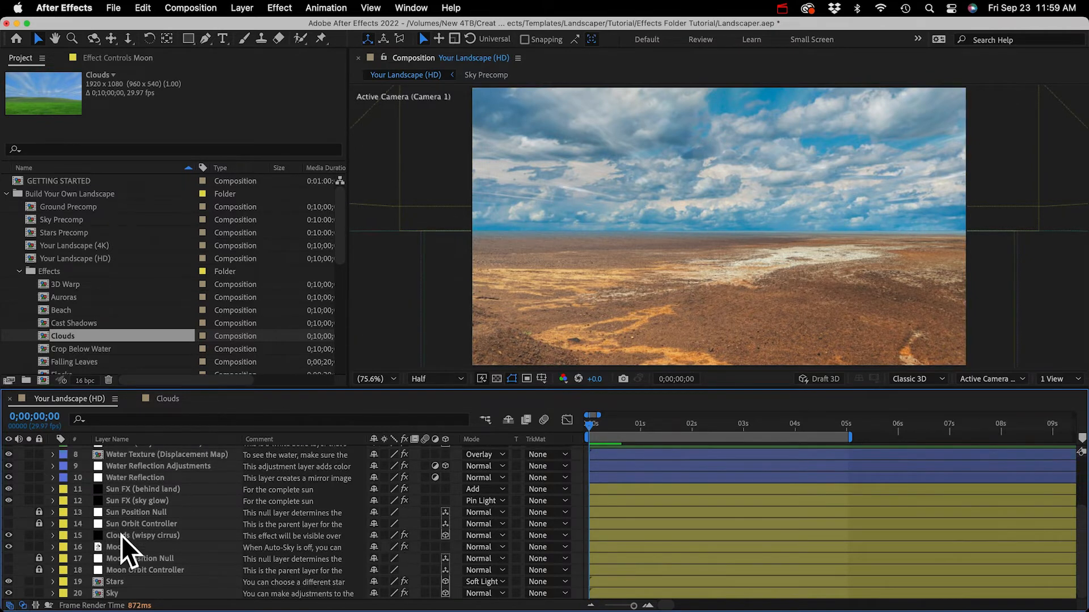
{"action": "left_click", "coordinate": [109, 592]}
{"action": "double_click", "coordinate": [109, 592]}
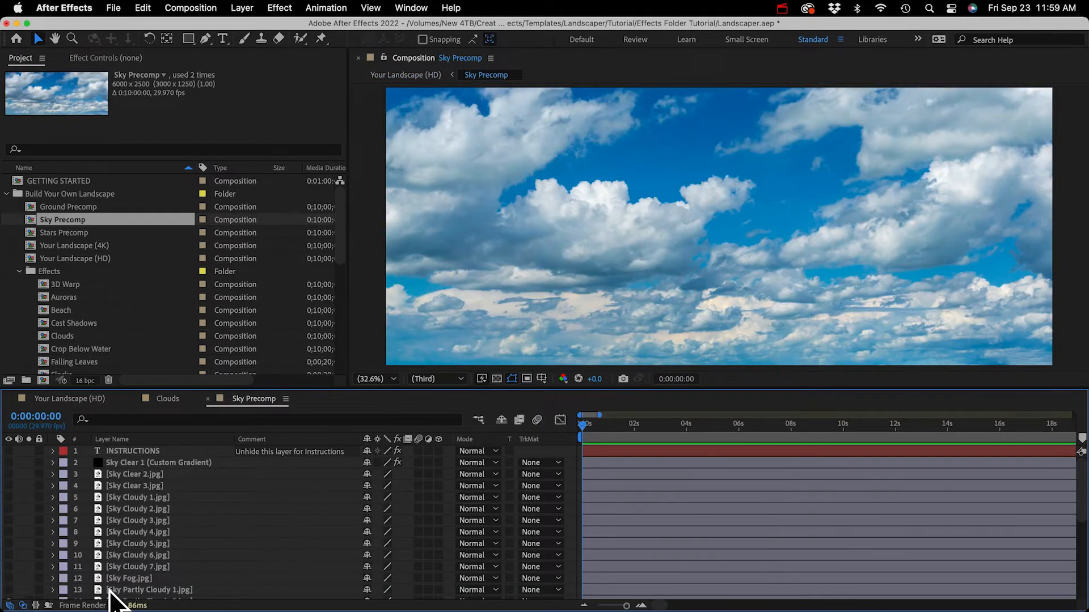
{"action": "scroll", "coordinate": [43, 533], "scroll_direction": "down", "scroll_amount": 5}
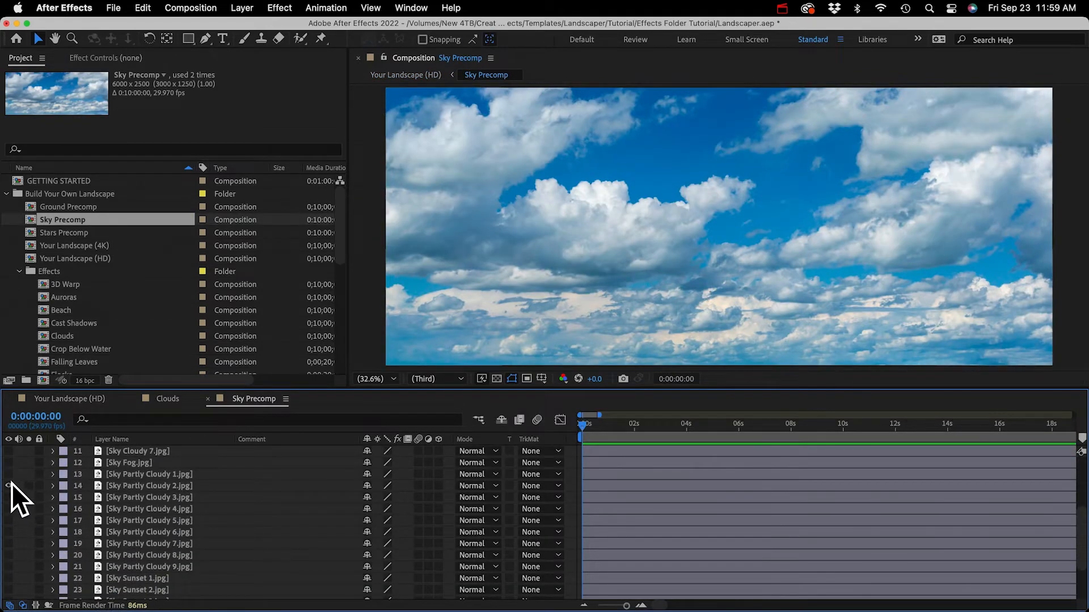
{"action": "scroll", "coordinate": [154, 458], "scroll_direction": "up", "scroll_amount": 5}
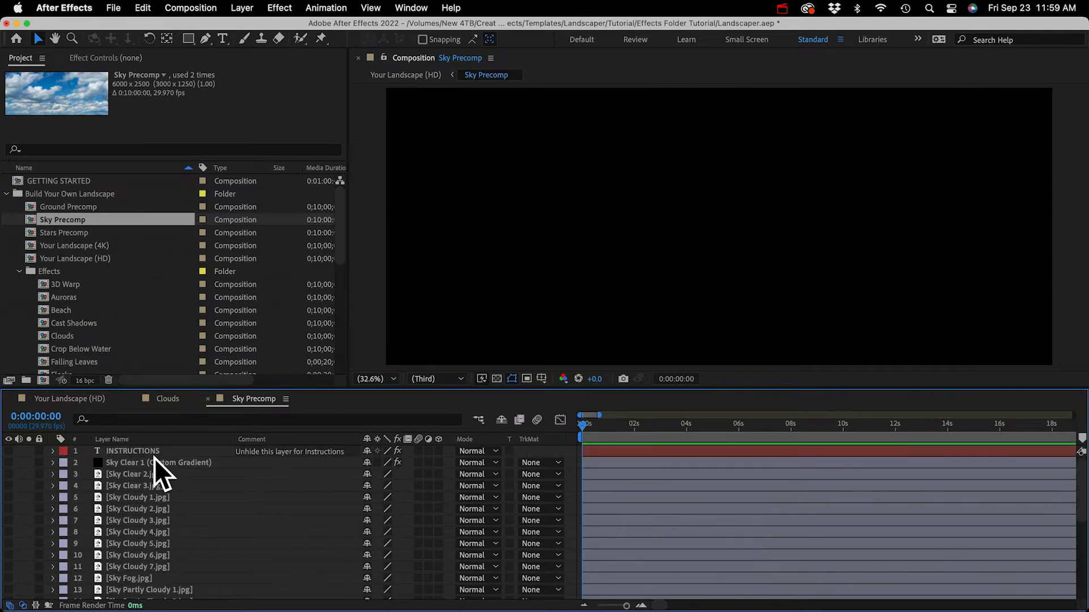
- Try Sky Clear 3.jpg as the visible sky background in Sky Precomp
{"action": "left_click", "coordinate": [128, 462]}
{"action": "left_click", "coordinate": [127, 473]}
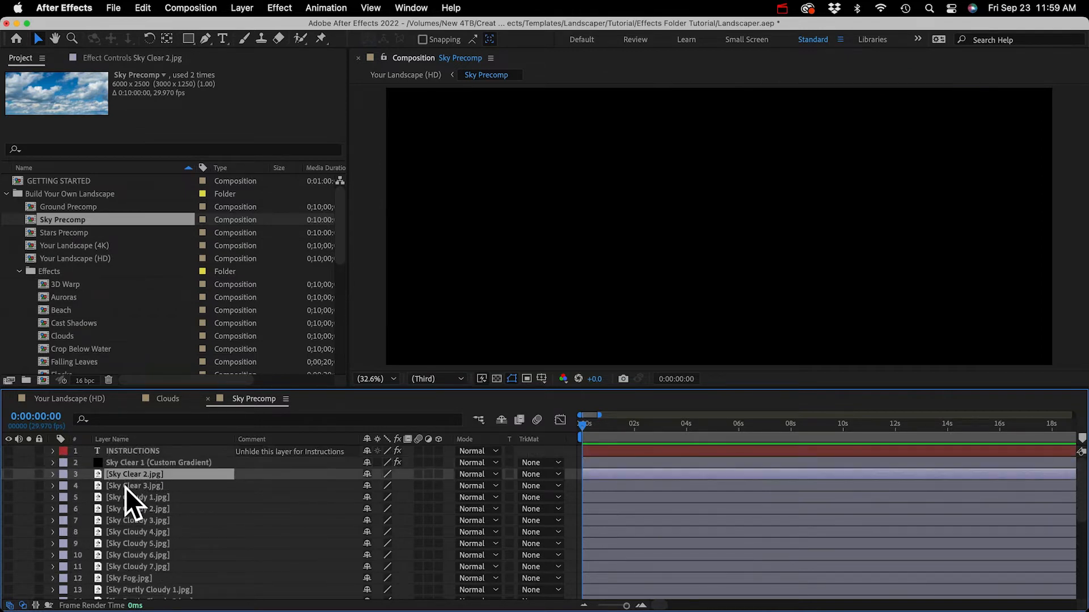
{"action": "left_click", "coordinate": [125, 487]}
{"action": "left_click", "coordinate": [8, 485]}
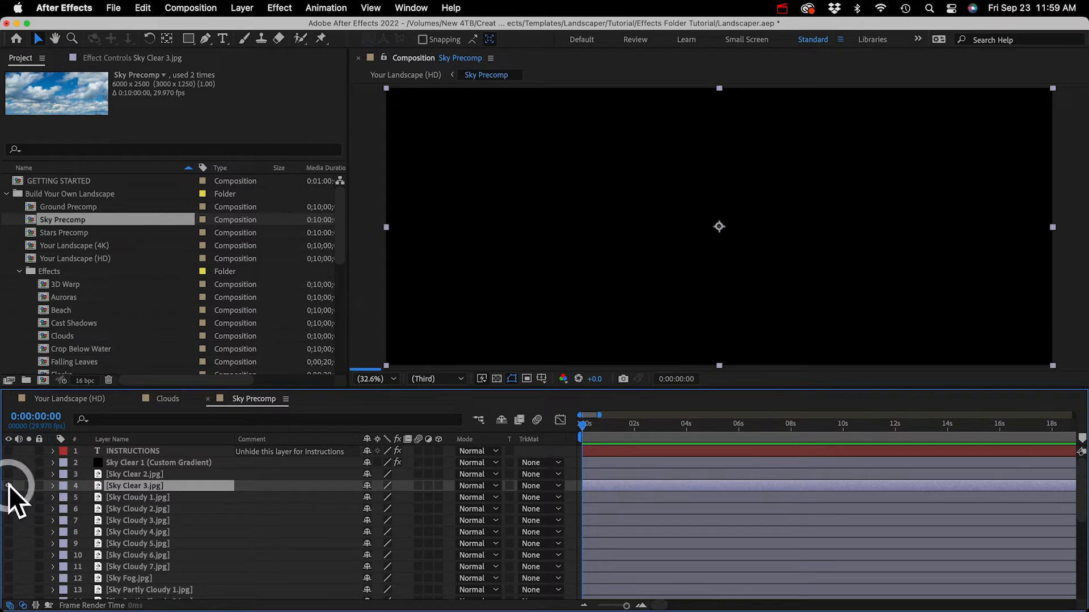
{"action": "left_click", "coordinate": [151, 476]}
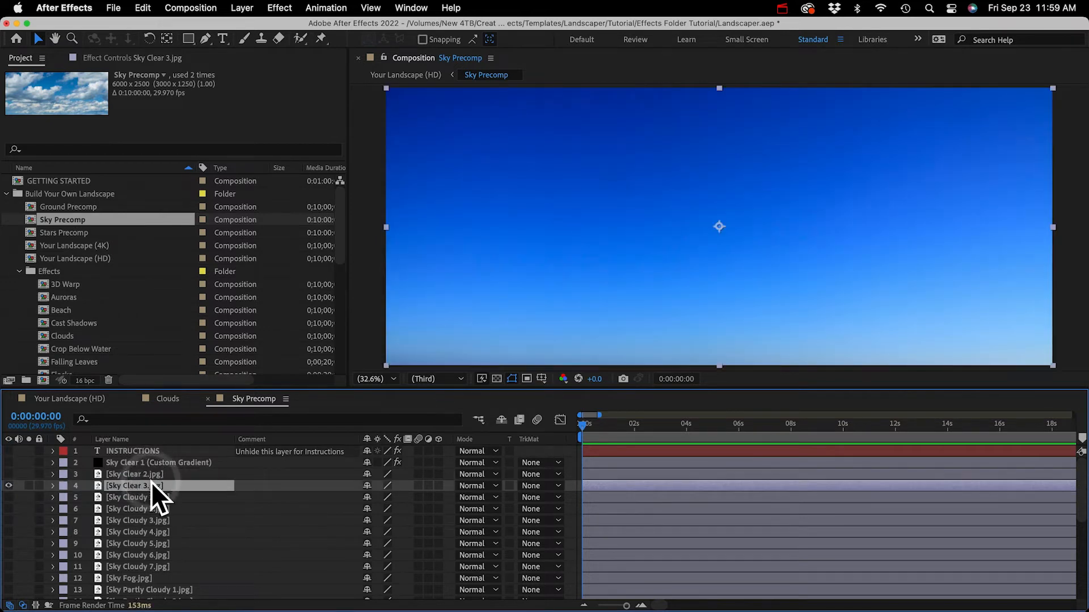
- Show Sky Clear 1 (Custom Gradient) as the sky background and keep Sky Clear 3.jpg hidden
{"action": "left_click", "coordinate": [127, 463]}
{"action": "left_click", "coordinate": [8, 463]}
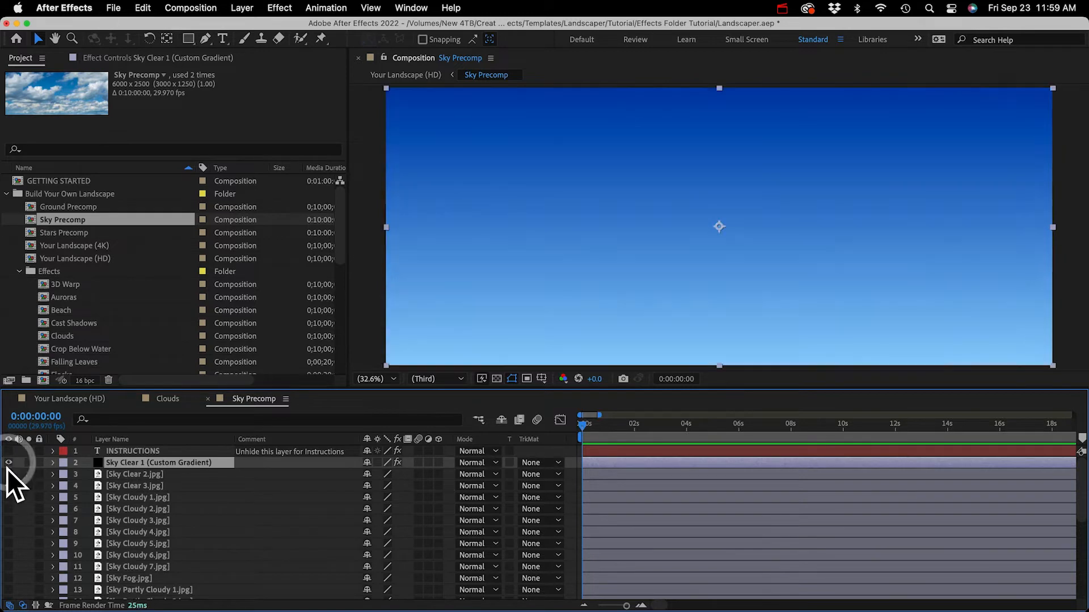
{"action": "left_click", "coordinate": [9, 485]}
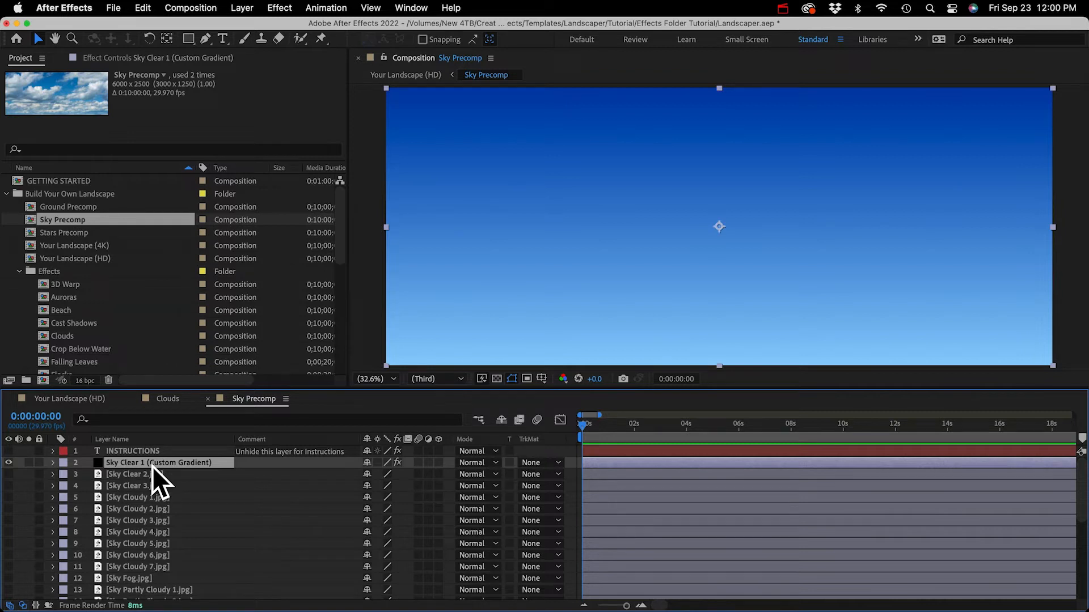
- Look over the Gradient Ramp settings of Sky Clear 1 (Custom Gradient) and close Sky Precomp
{"action": "left_click", "coordinate": [129, 58]}
{"action": "left_click", "coordinate": [8, 87]}
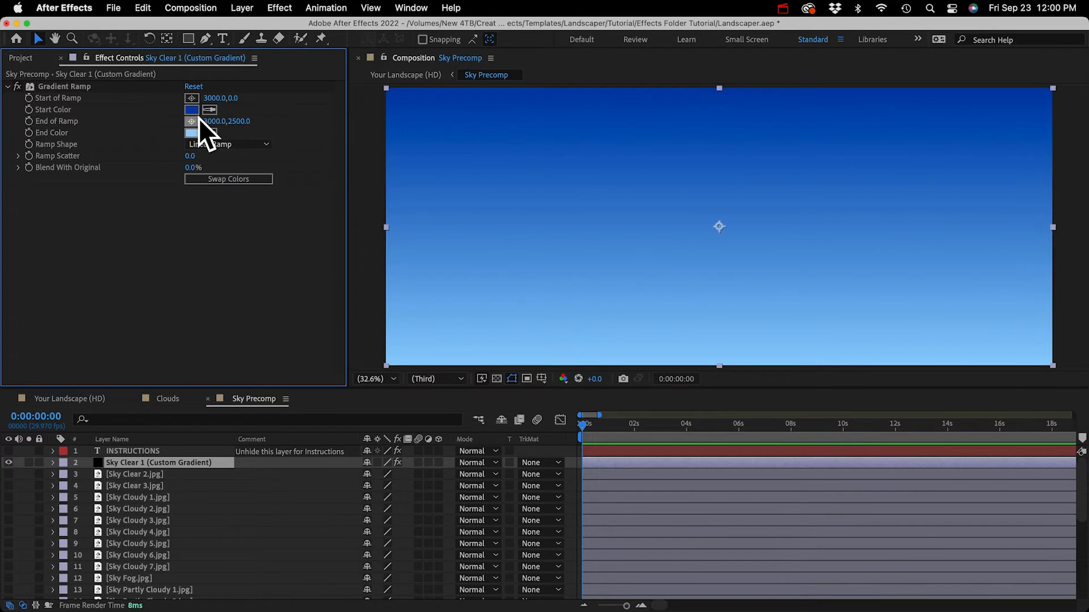
{"action": "left_click", "coordinate": [209, 399]}
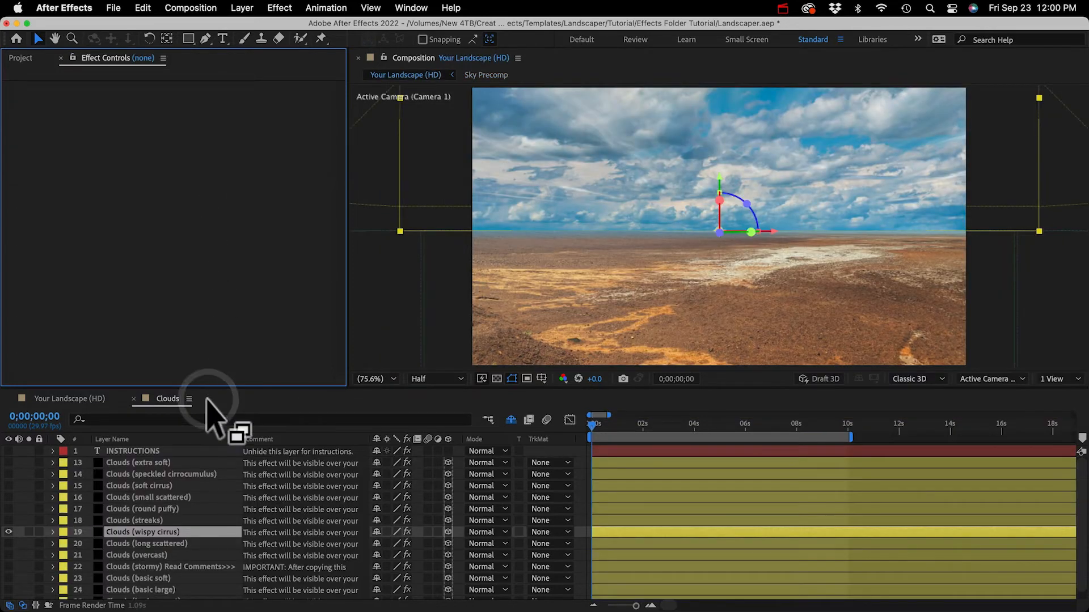
- Examine the Effects & General Appearance and Texture Controls groups in the Cloud Controls of the wispy cirrus layer
{"action": "left_click", "coordinate": [700, 186]}
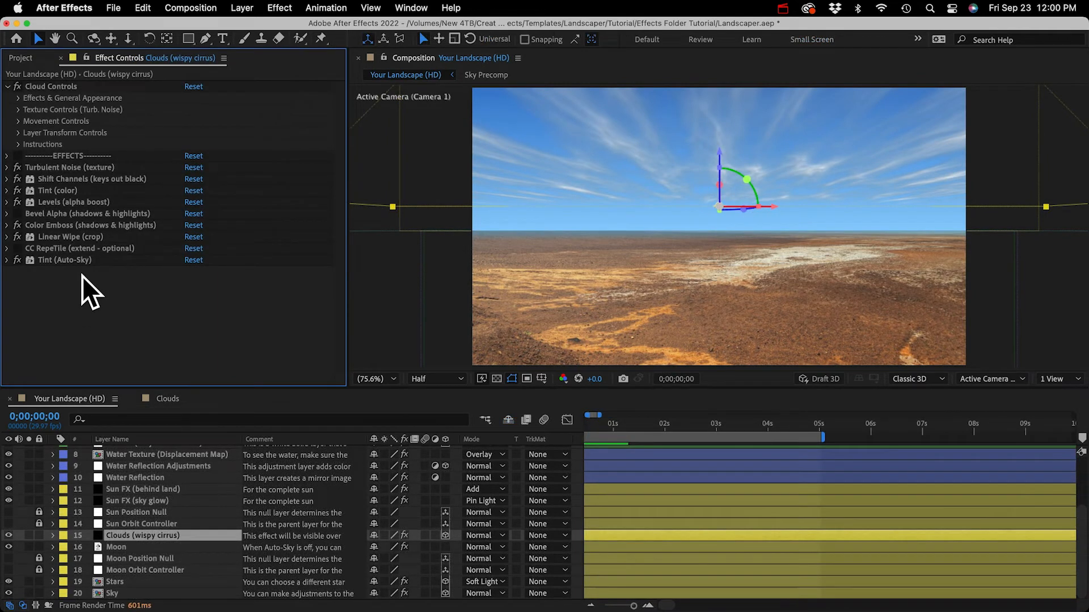
{"action": "left_click", "coordinate": [47, 86]}
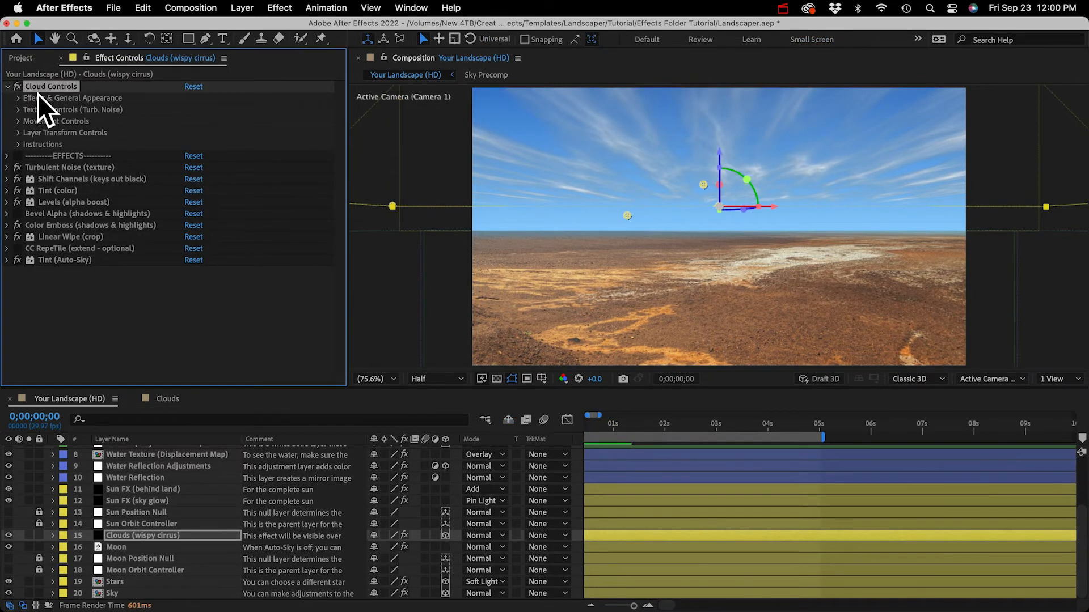
{"action": "left_click", "coordinate": [20, 98]}
{"action": "left_click", "coordinate": [21, 98]}
{"action": "left_click", "coordinate": [19, 109]}
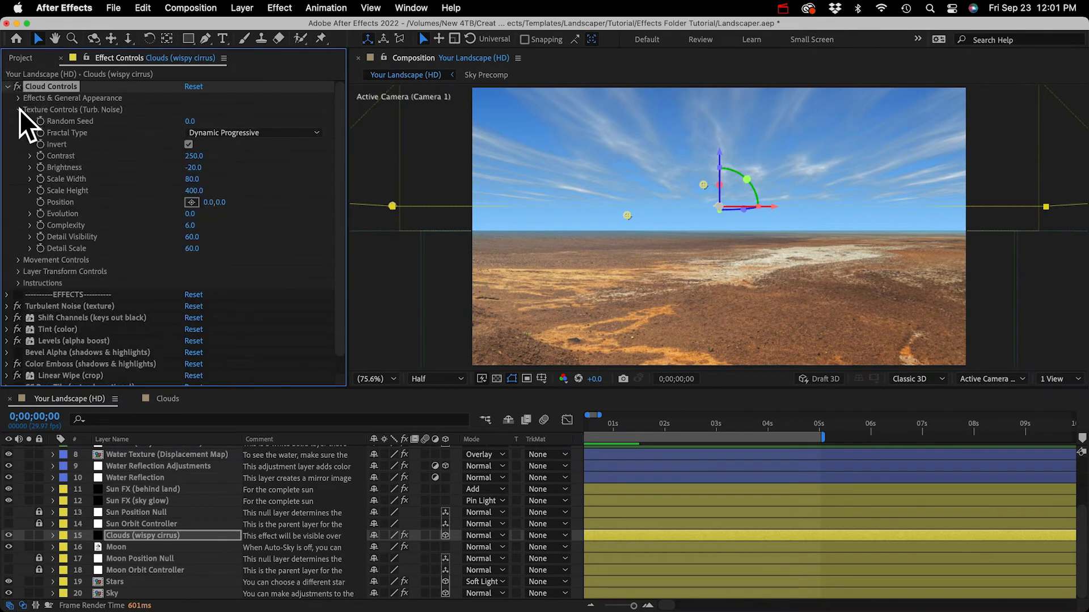
{"action": "left_click", "coordinate": [20, 109]}
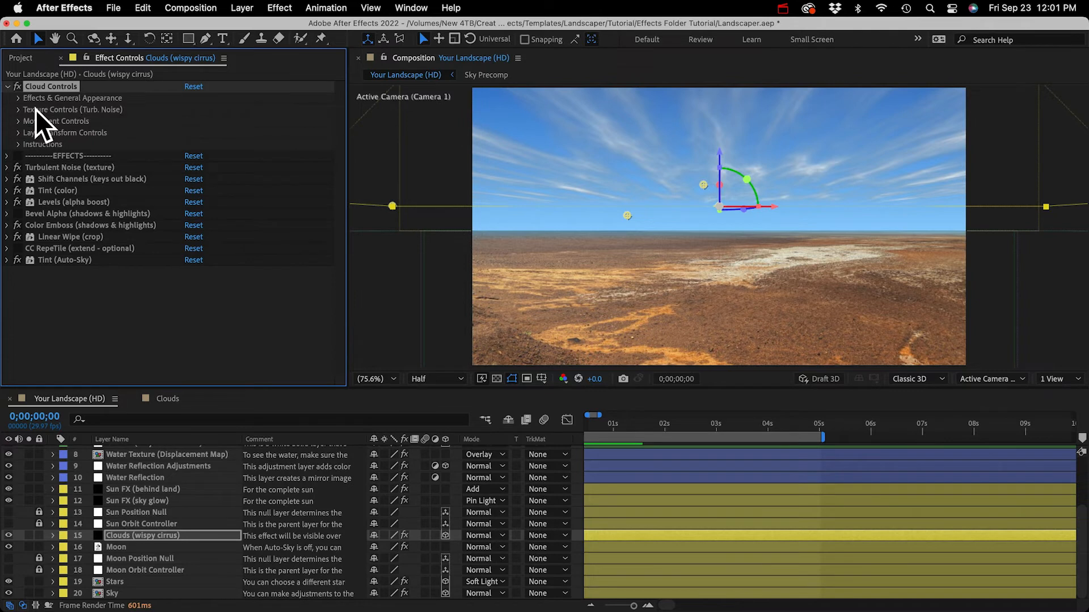
{"action": "left_click", "coordinate": [19, 98]}
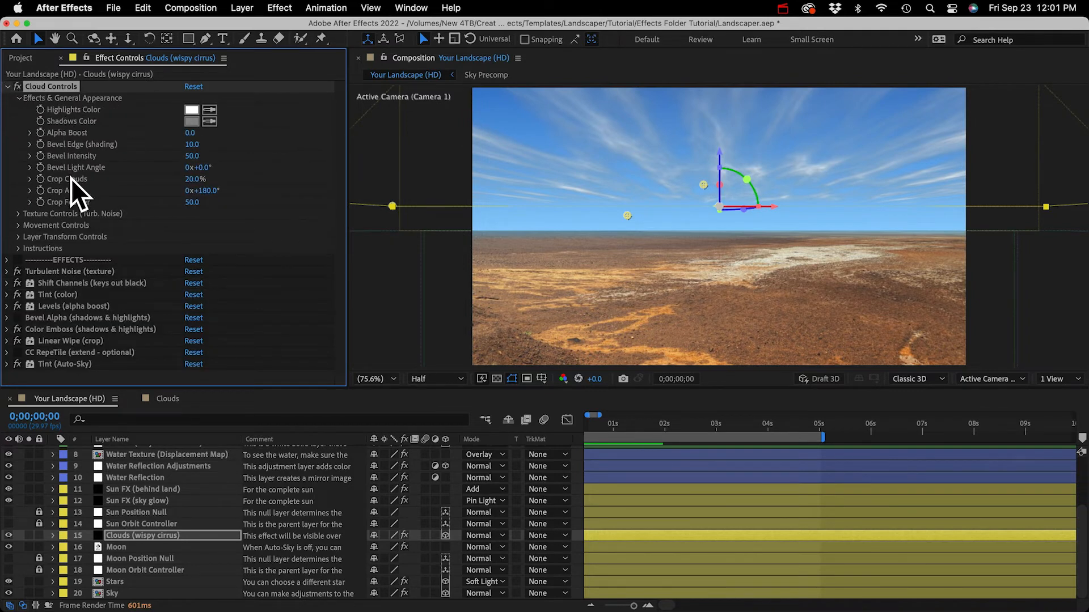
{"action": "left_click", "coordinate": [72, 197]}
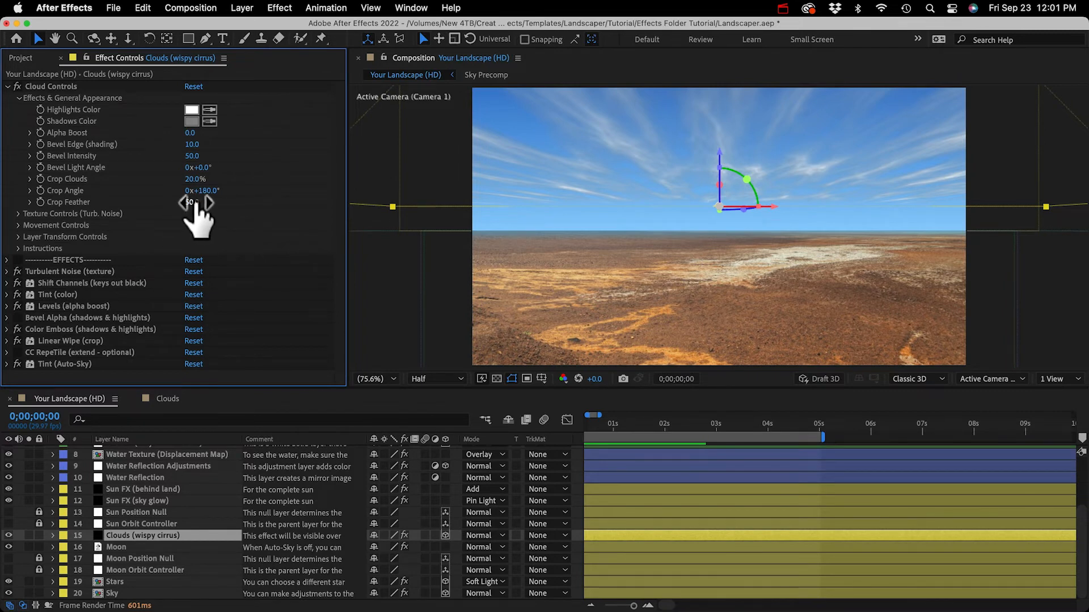
- Set the Random Seed in the wispy cirrus layer's Texture Controls to 12 and collapse the open control groups
{"action": "left_click", "coordinate": [18, 213]}
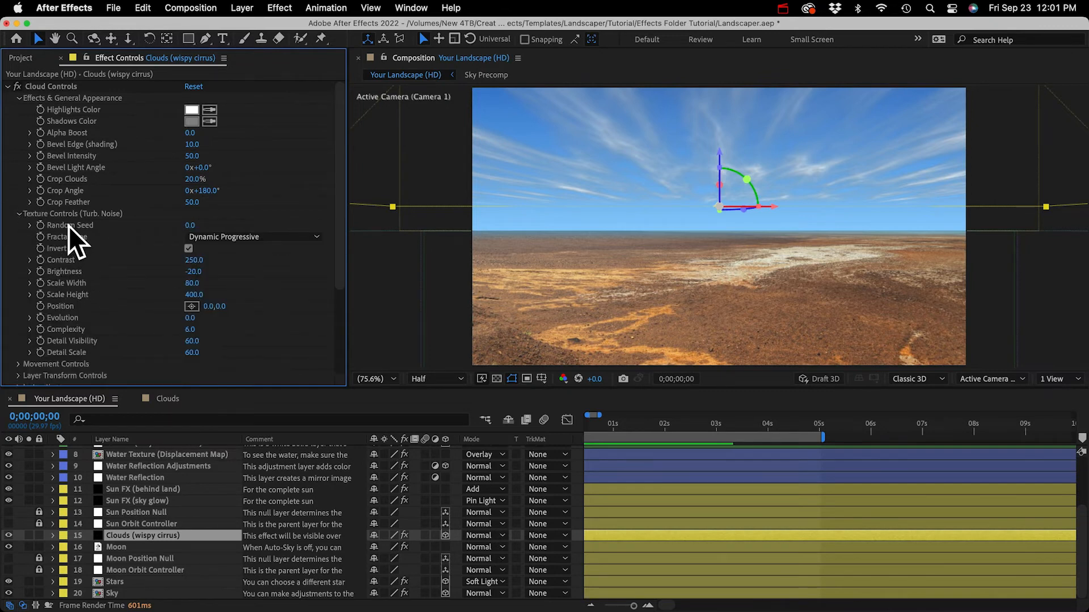
{"action": "left_click_drag", "start_coordinate": [190, 225], "coordinate": [203, 225]}
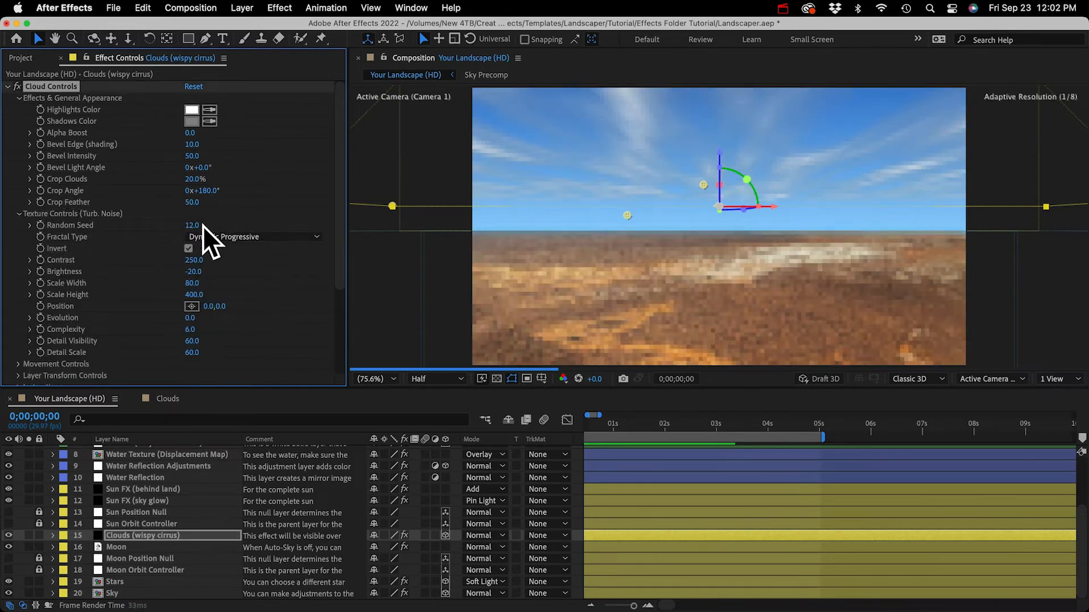
{"action": "left_click", "coordinate": [19, 213]}
{"action": "left_click", "coordinate": [18, 97]}
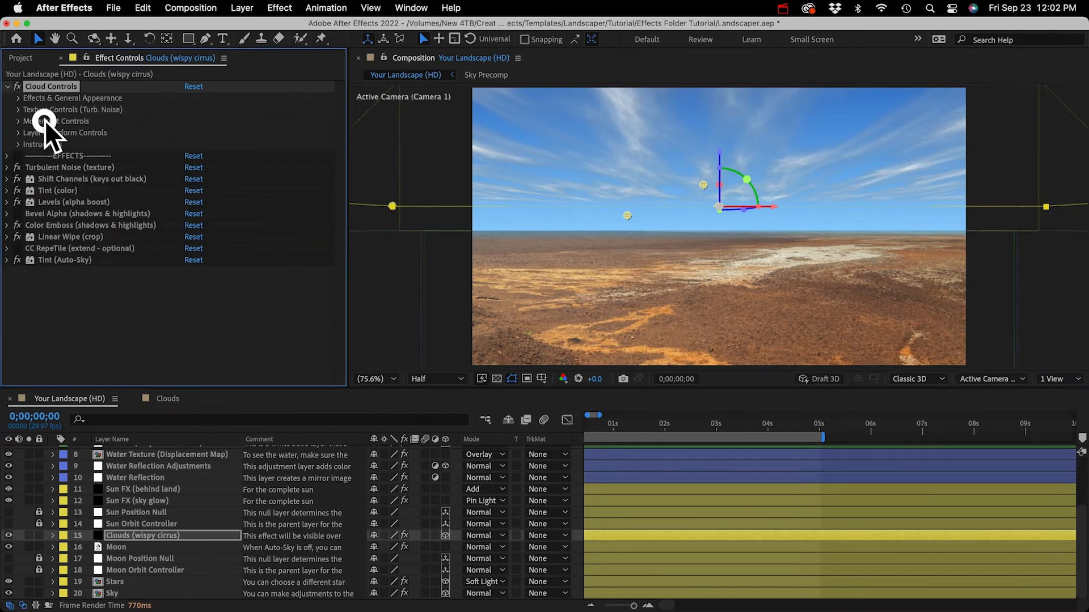
- Try a higher Evolution Speed in the wispy cirrus layer's Movement Controls and undo the change
{"action": "left_click", "coordinate": [19, 120]}
{"action": "left_click_drag", "start_coordinate": [199, 134], "coordinate": [339, 133]}
{"action": "left_click_drag", "start_coordinate": [526, 128], "coordinate": [838, 121]}
{"action": "key", "text": "super+z"}
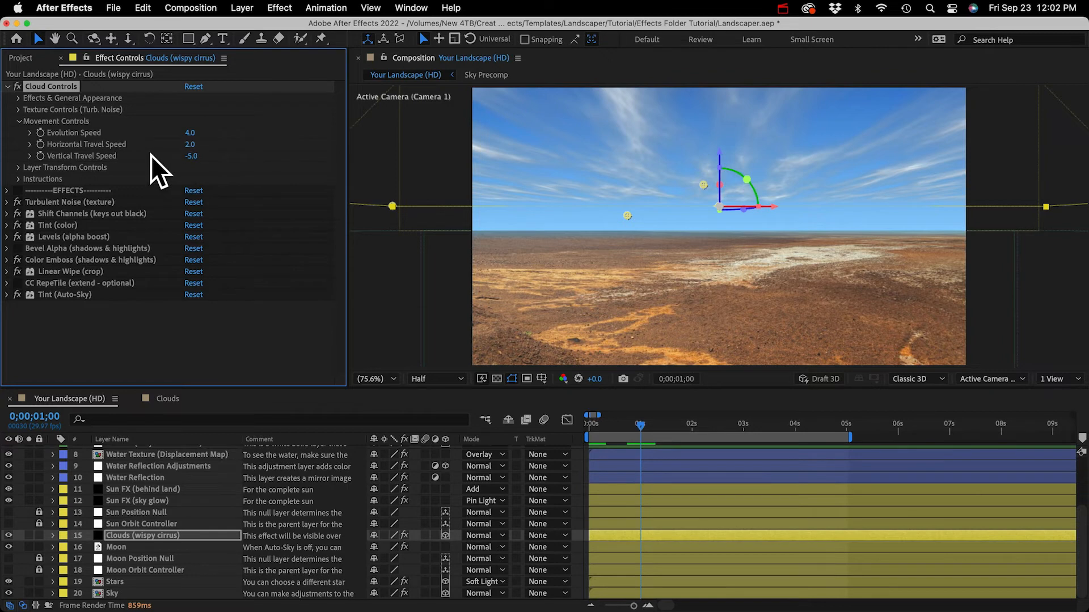
- Set the Y value of Layer Position in the clouds' Layer Transform Controls to -2127
{"action": "left_click", "coordinate": [18, 168]}
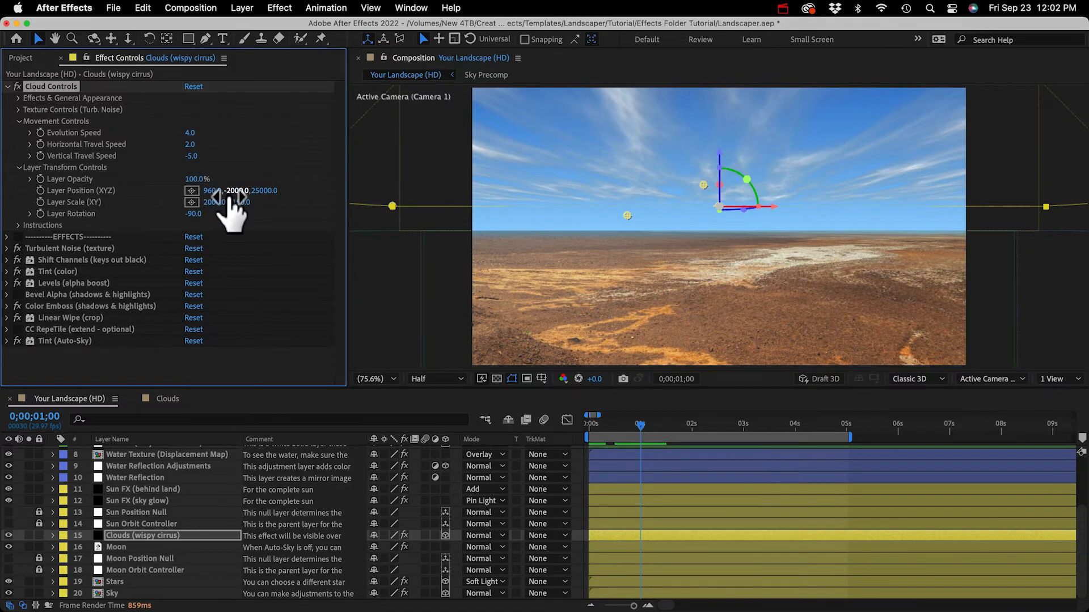
{"action": "mouse_move", "coordinate": [237, 193]}
{"action": "left_mouse_down"}
{"action": "mouse_move", "coordinate": [998, 217]}
{"action": "mouse_move", "coordinate": [967, 216]}
{"action": "mouse_move", "coordinate": [773, 127]}
{"action": "mouse_move", "coordinate": [215, 183]}
{"action": "mouse_move", "coordinate": [138, 200]}
{"action": "mouse_move", "coordinate": [244, 207]}
{"action": "left_mouse_up"}
{"action": "key", "text": "super+z"}
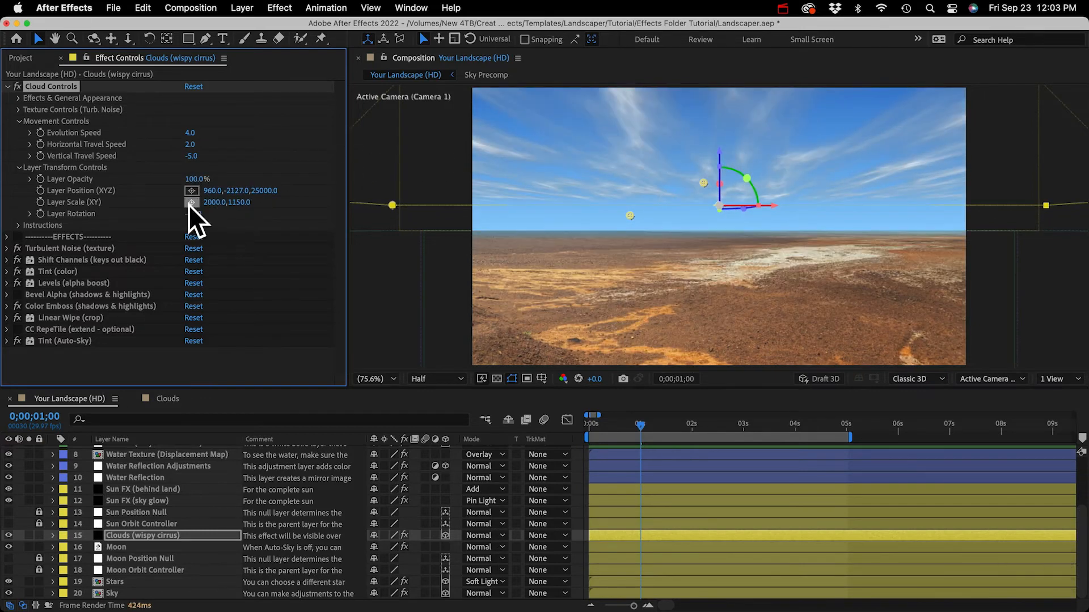
- Enable CC RepeTile (extend - optional) and disable Linear Wipe (crop) on the wispy cirrus layer, and return to the Clouds composition
{"action": "left_click", "coordinate": [13, 329]}
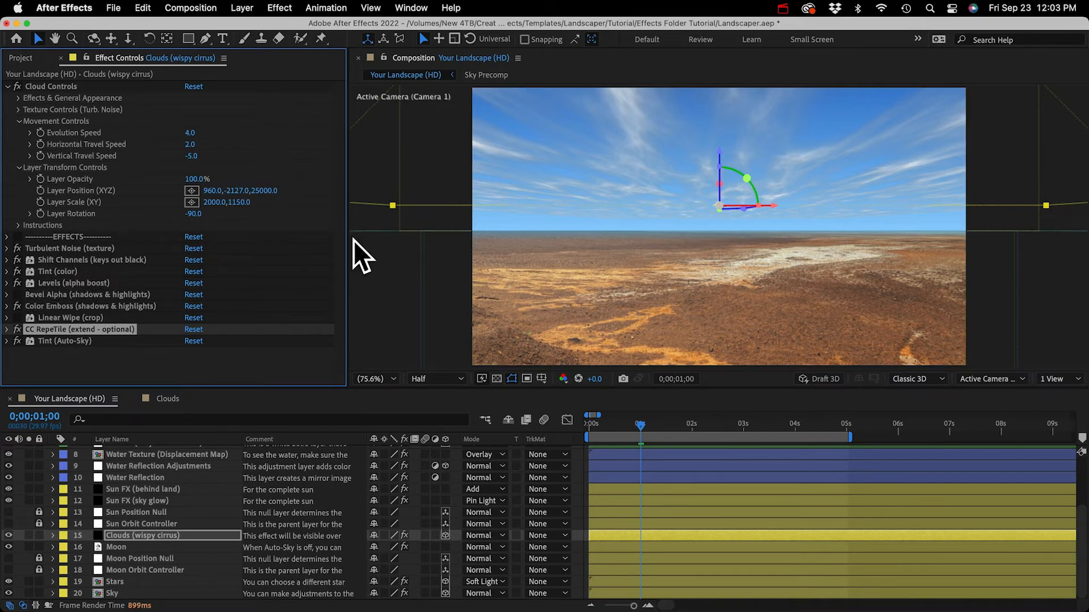
{"action": "left_click", "coordinate": [169, 399]}
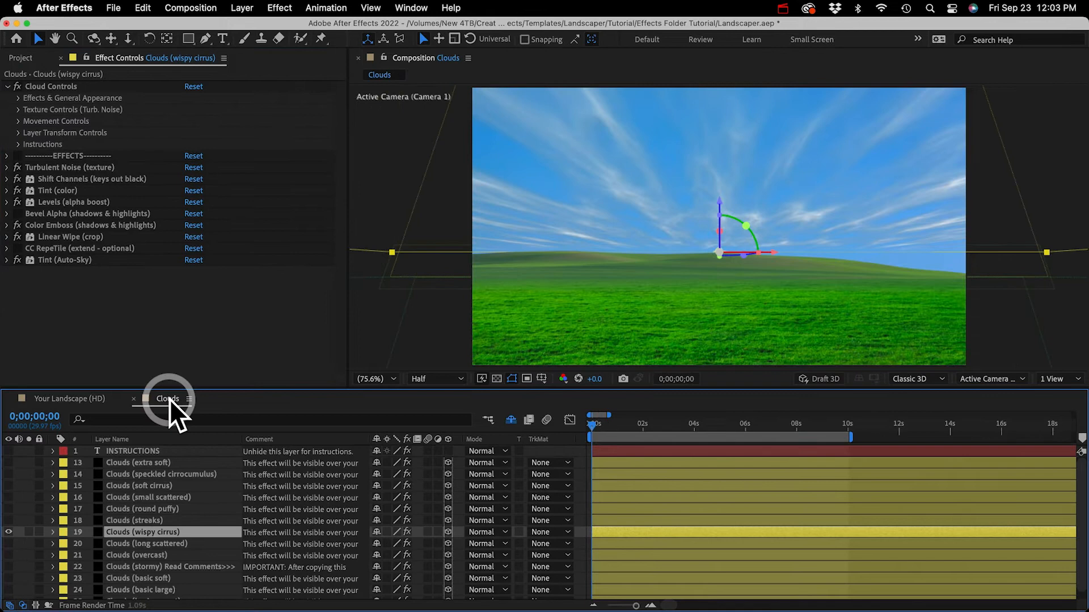
- Show the Clouds (speckled cirrocumulus) layer and set the Y value of its Layer Position to -4689
{"action": "left_click", "coordinate": [9, 474]}
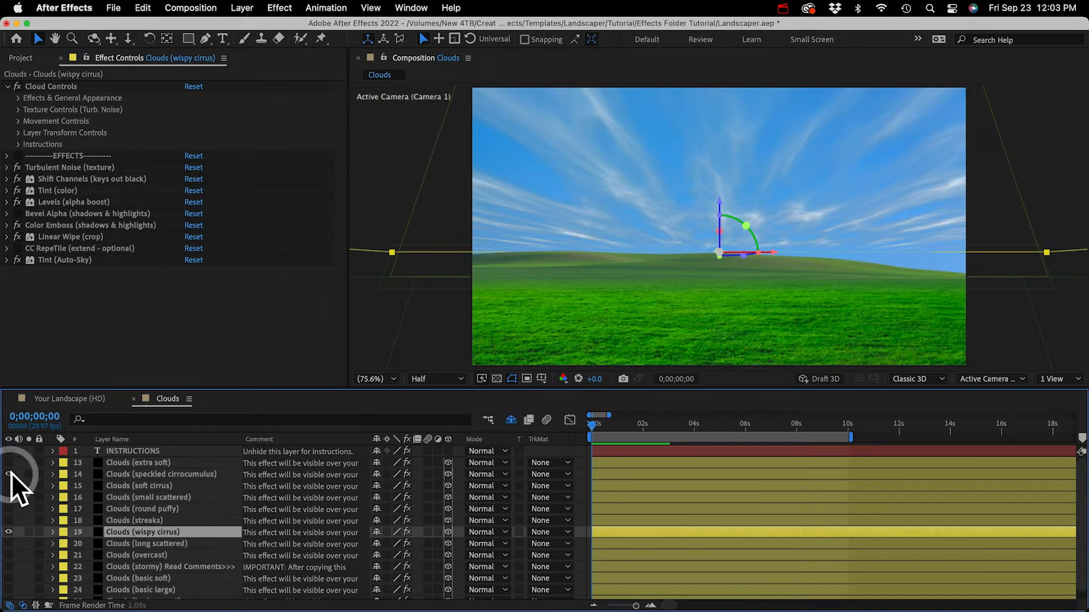
{"action": "left_click", "coordinate": [152, 476]}
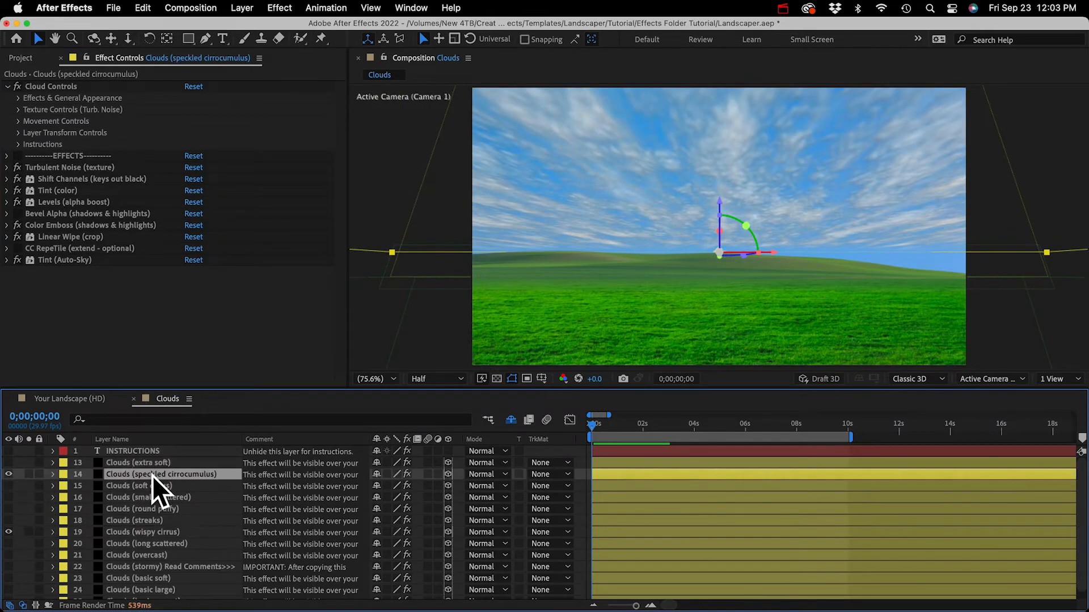
{"action": "left_click", "coordinate": [18, 132]}
{"action": "left_click_drag", "start_coordinate": [242, 159], "coordinate": [219, 192]}
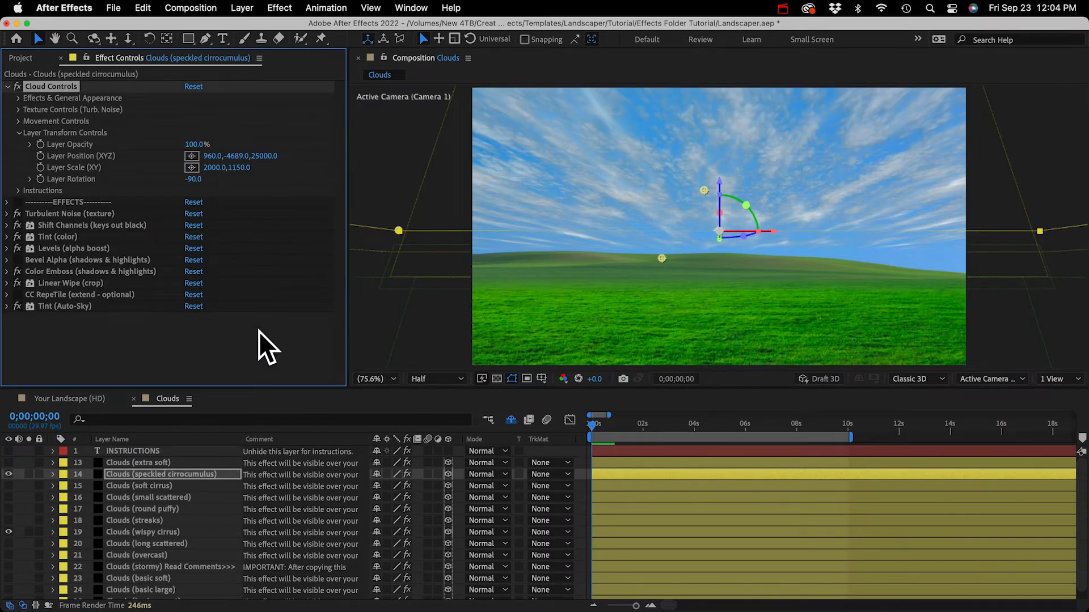
- In Your Landscape (HD), turn on Auto-Sky in the CONTROL LAYER's Auto-Sky Controls and set the Clock to 1x+31.0°
{"action": "left_click", "coordinate": [87, 400]}
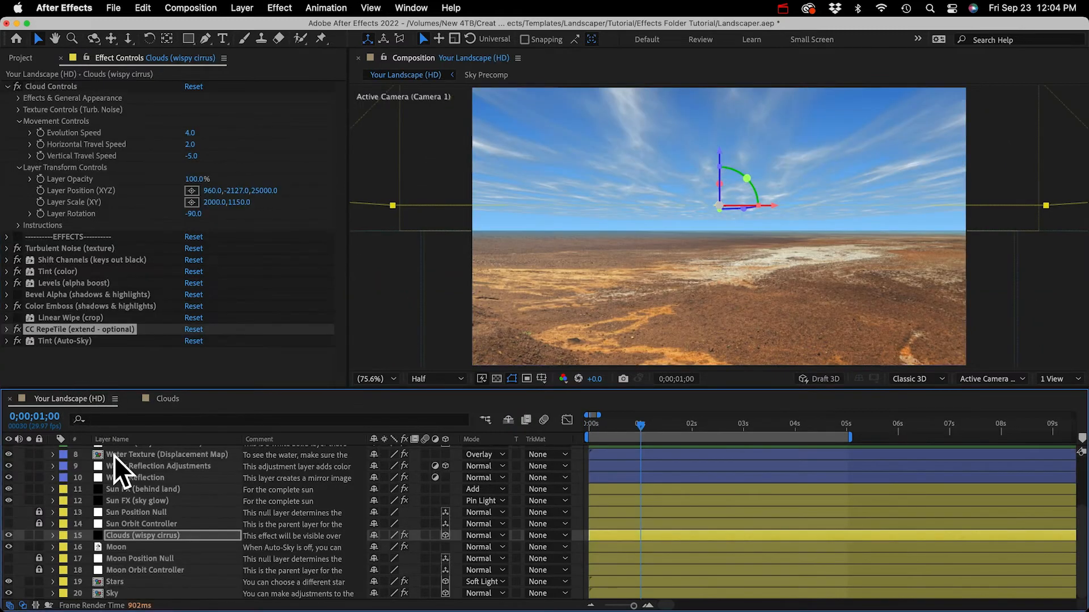
{"action": "scroll", "coordinate": [113, 456], "scroll_direction": "up", "scroll_amount": 5}
{"action": "left_click", "coordinate": [133, 461]}
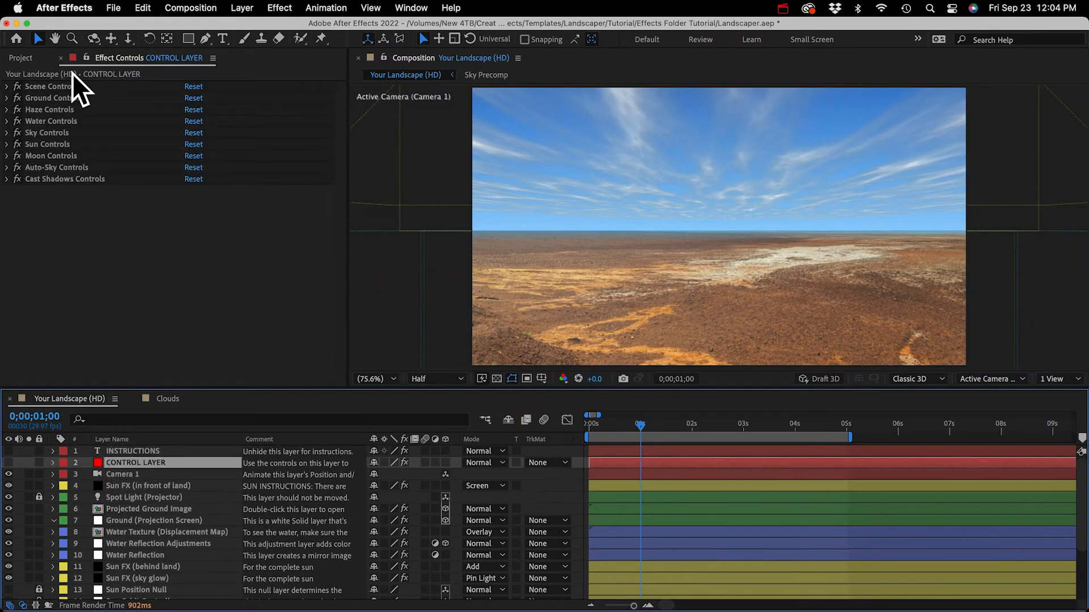
{"action": "left_click", "coordinate": [8, 167]}
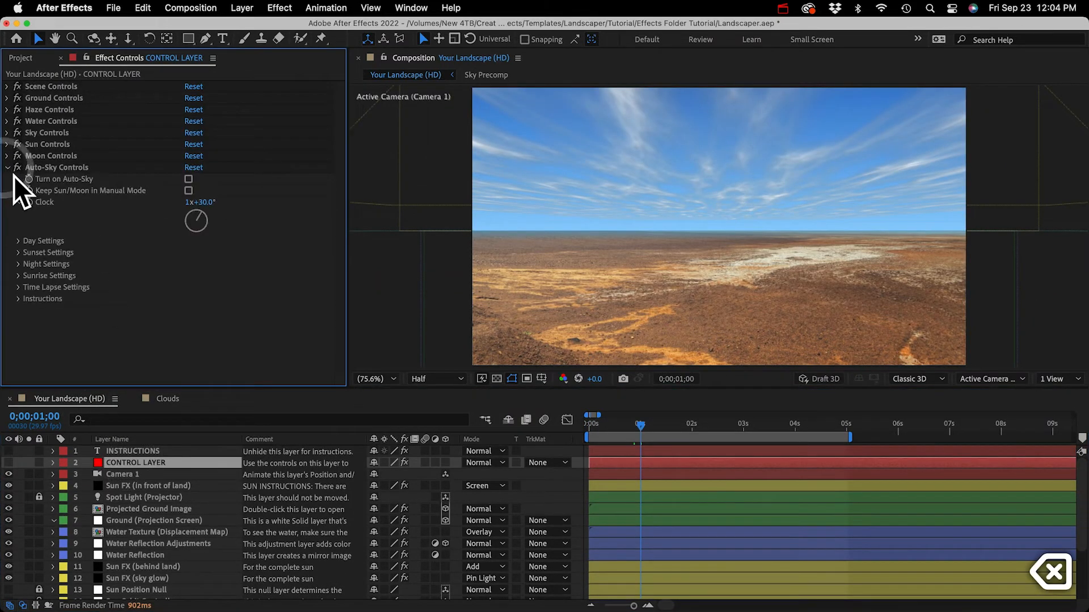
{"action": "left_click", "coordinate": [188, 179]}
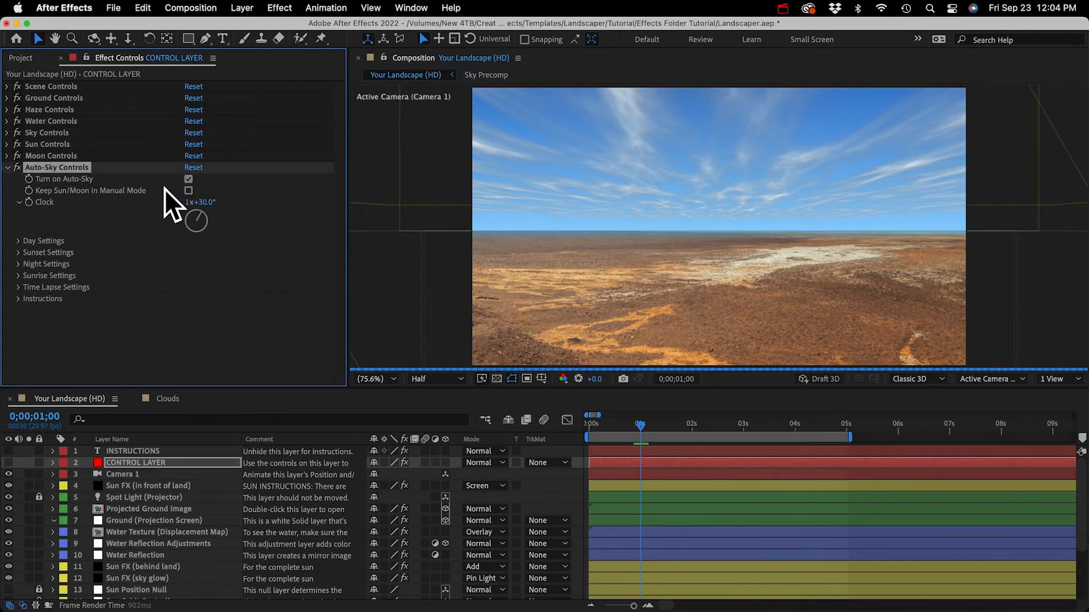
{"action": "left_click_drag", "start_coordinate": [209, 204], "coordinate": [207, 219]}
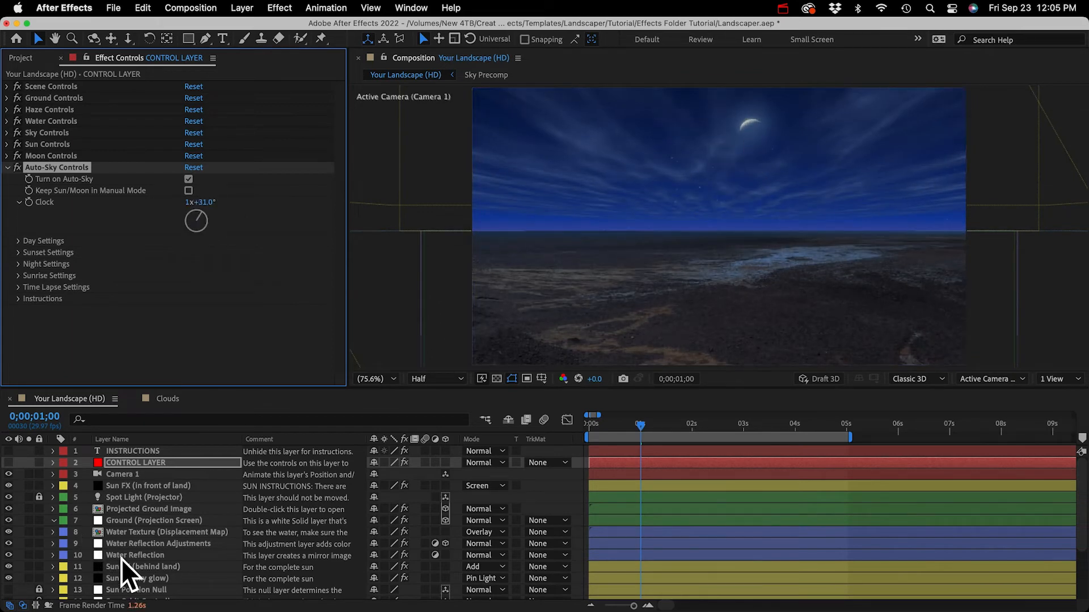
- Raise the Alpha Boost in the wispy cirrus layer's Effects & General Appearance controls
{"action": "scroll", "coordinate": [122, 559], "scroll_direction": "down", "scroll_amount": 5}
{"action": "left_click", "coordinate": [124, 536]}
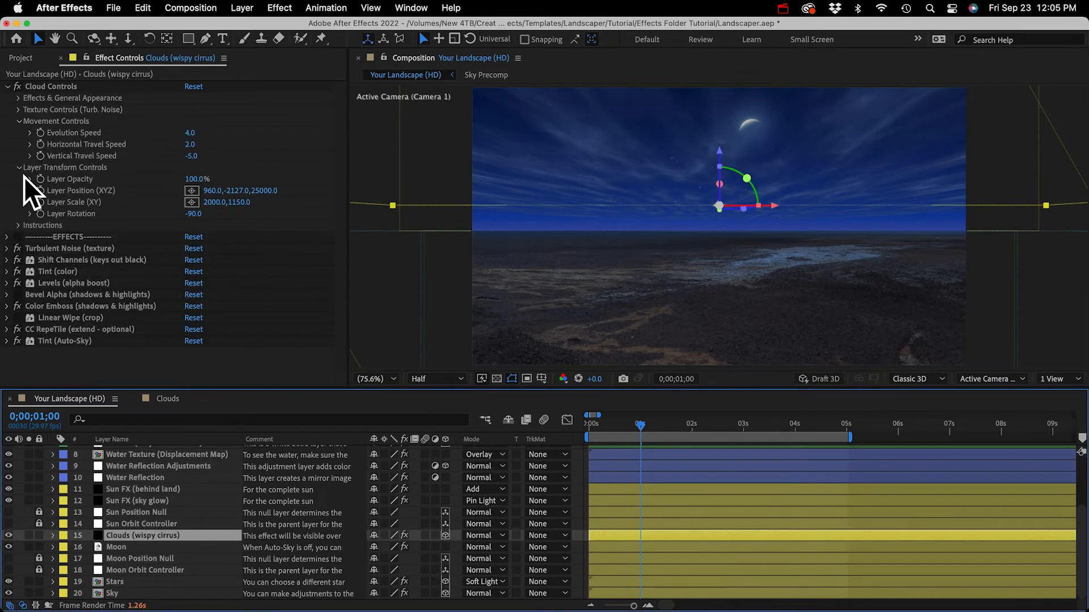
{"action": "left_click", "coordinate": [18, 96]}
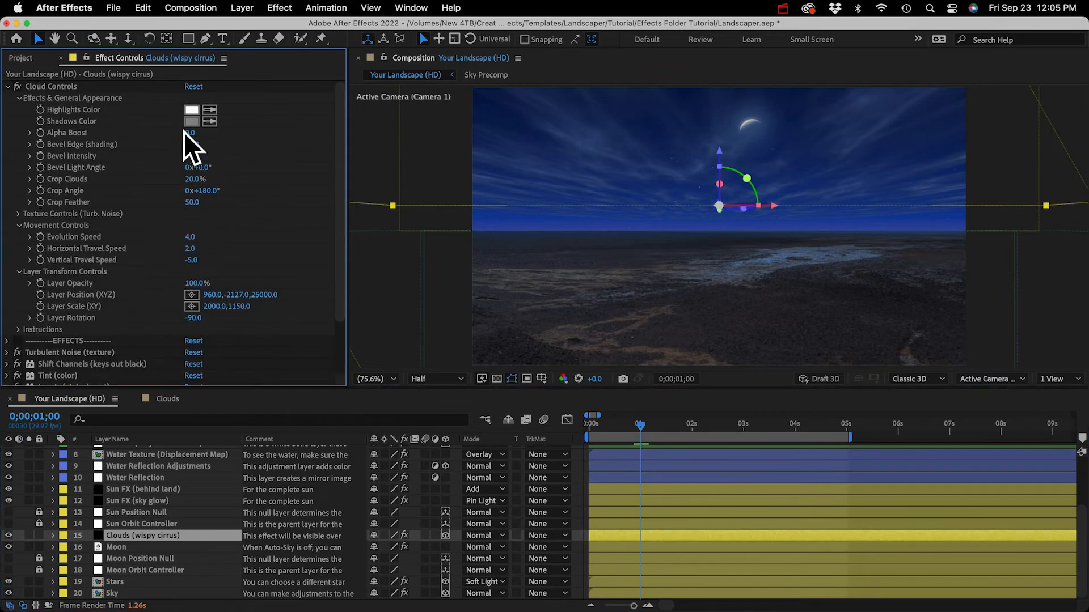
{"action": "left_click_drag", "start_coordinate": [190, 134], "coordinate": [250, 134]}
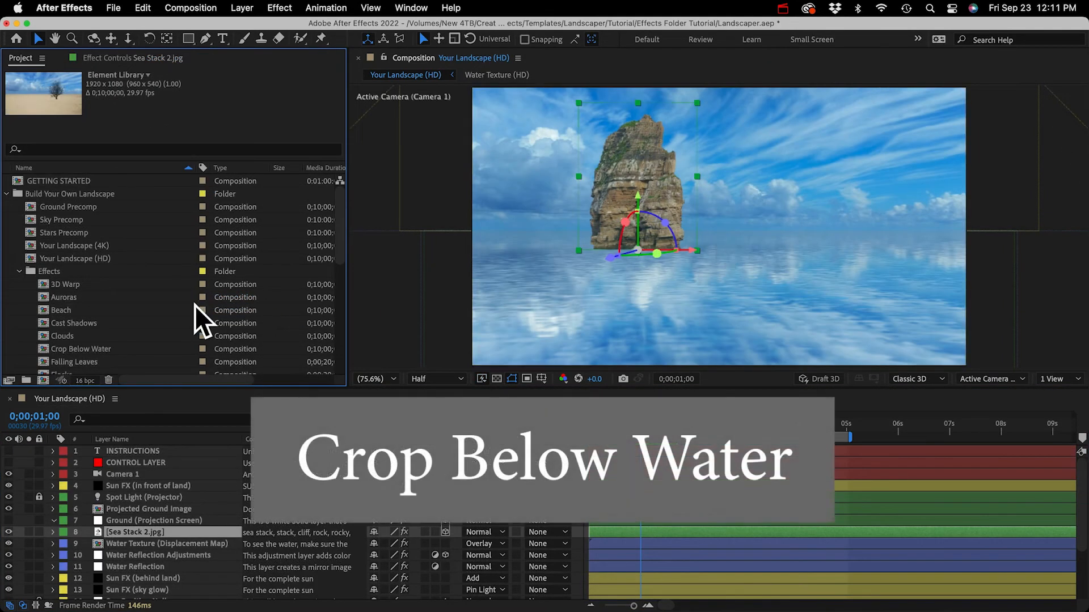
- Try lowering the Sea Stack 2.jpg layer below the water surface without cropping and undo the move
{"action": "left_click", "coordinate": [60, 350]}
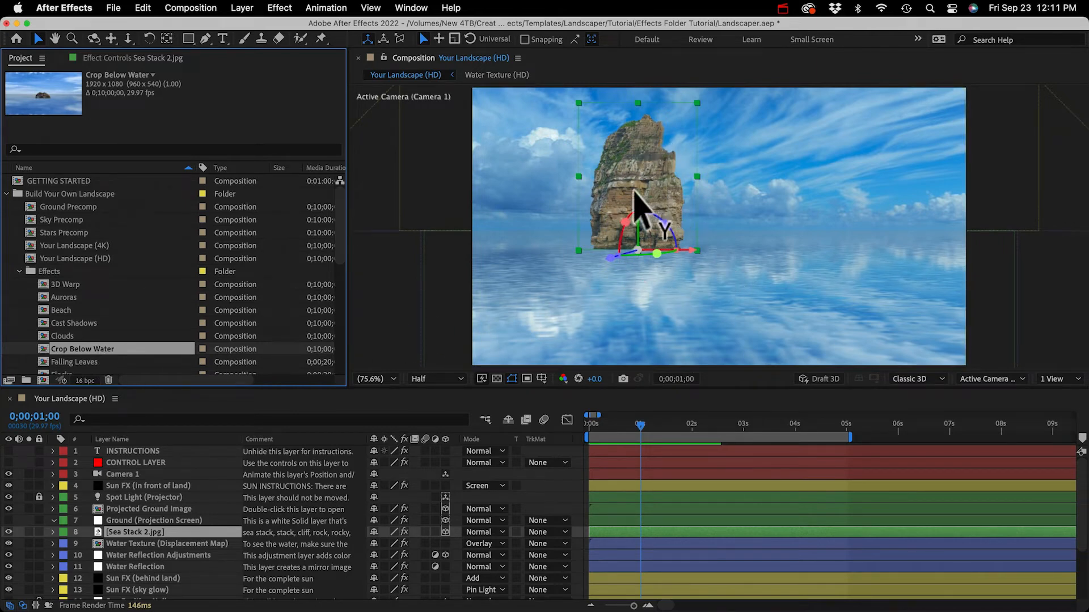
{"action": "left_click_drag", "start_coordinate": [636, 196], "coordinate": [633, 269]}
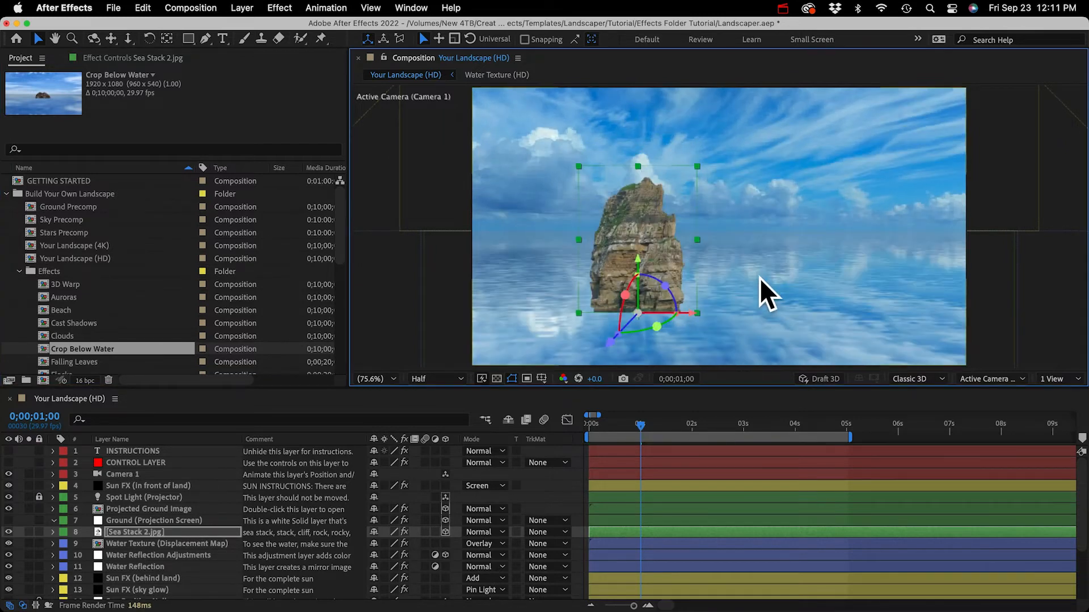
{"action": "key", "text": "super+z"}
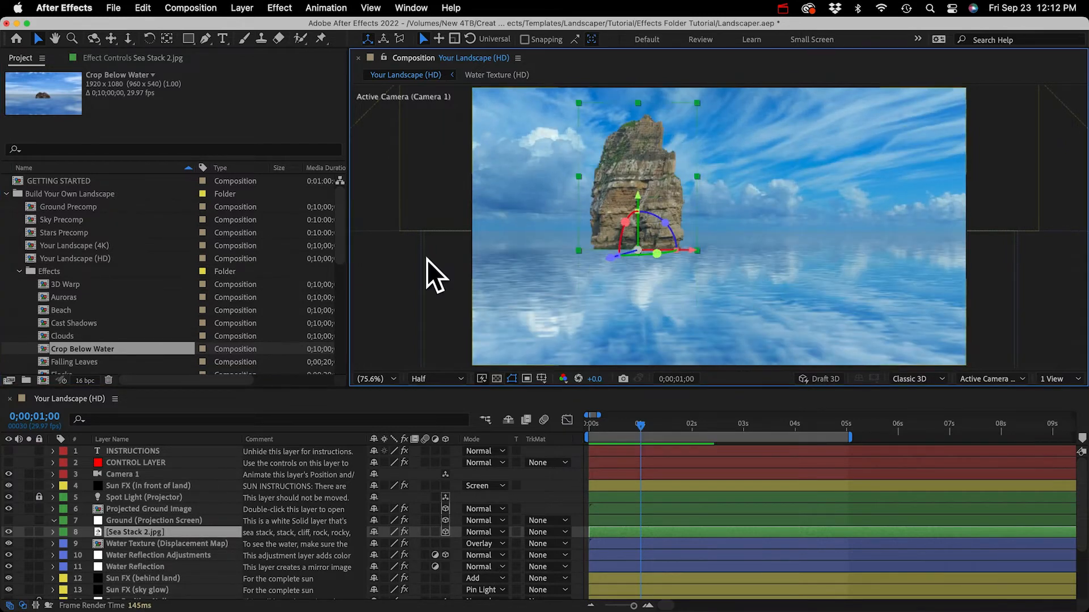
- Copy Linear Wipe (crops below water) from the Rocks & Grass 1.jpg layer in Crop Below Water onto Sea Stack 2.jpg in Your Landscape (HD)
{"action": "double_click", "coordinate": [69, 348]}
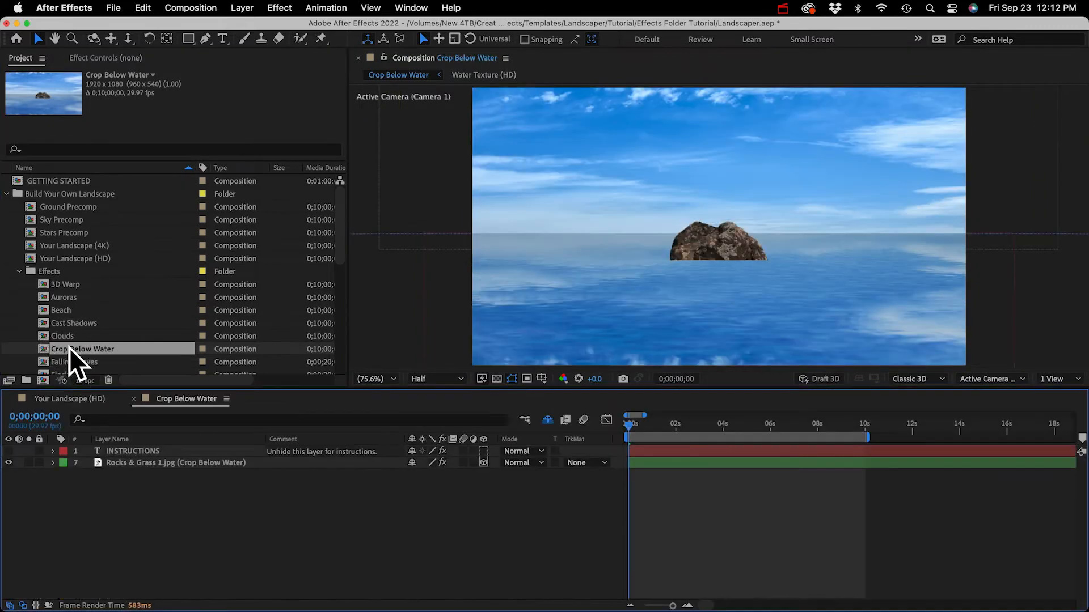
{"action": "left_click", "coordinate": [140, 466]}
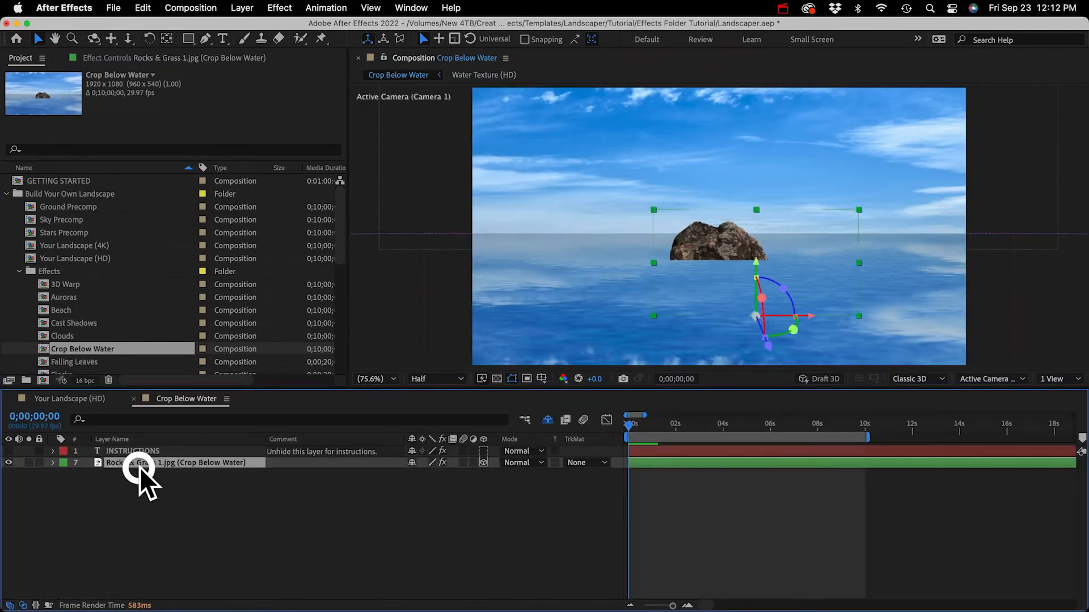
{"action": "left_click", "coordinate": [119, 58]}
{"action": "left_click", "coordinate": [100, 99]}
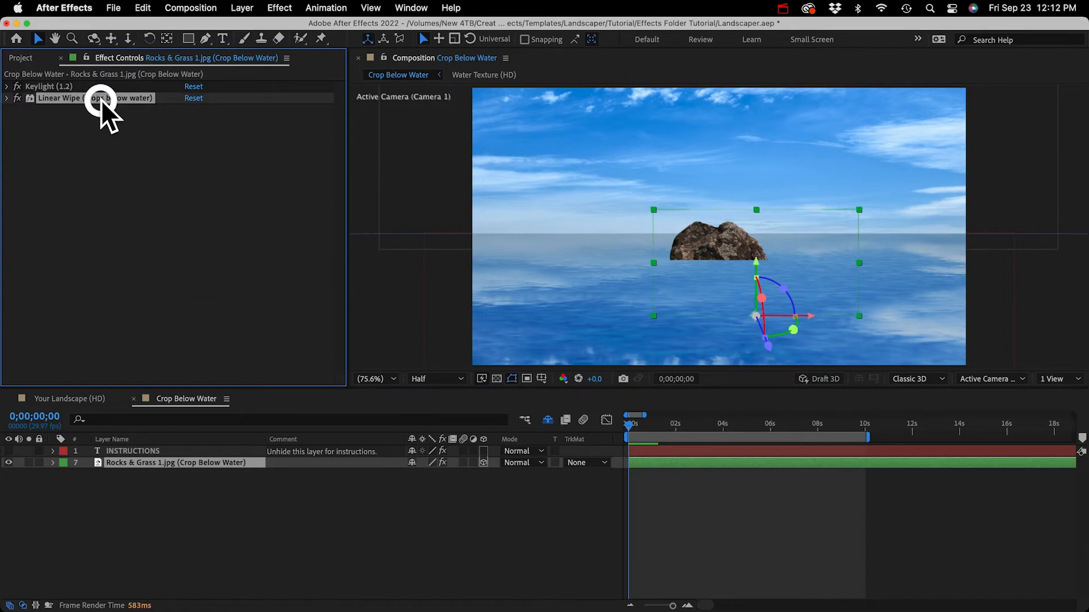
{"action": "key", "text": "super+c"}
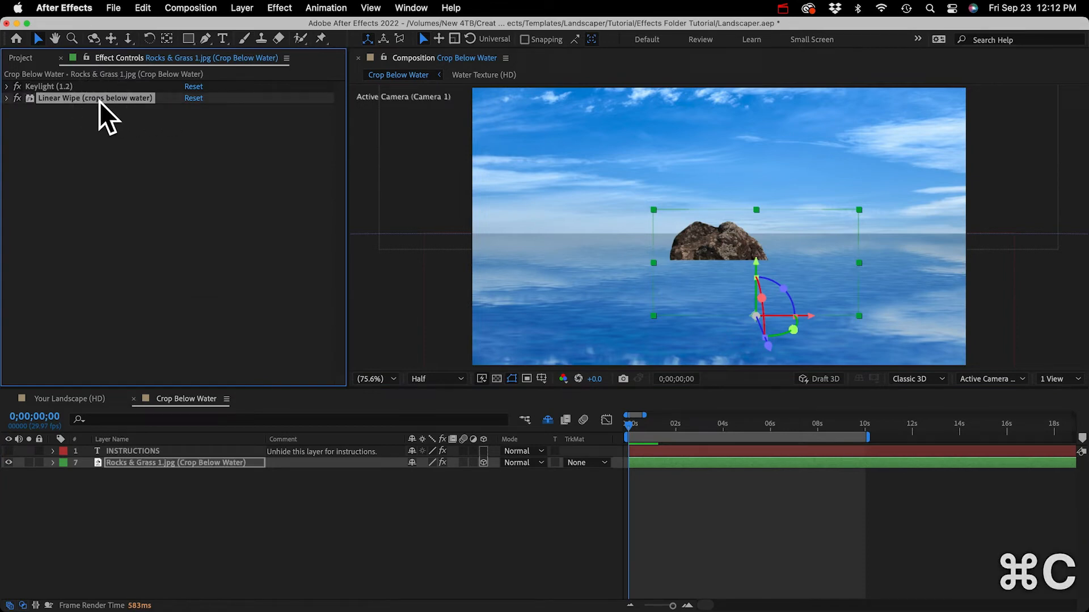
{"action": "left_click", "coordinate": [77, 398]}
{"action": "left_click", "coordinate": [114, 536]}
{"action": "key", "text": "super+v"}
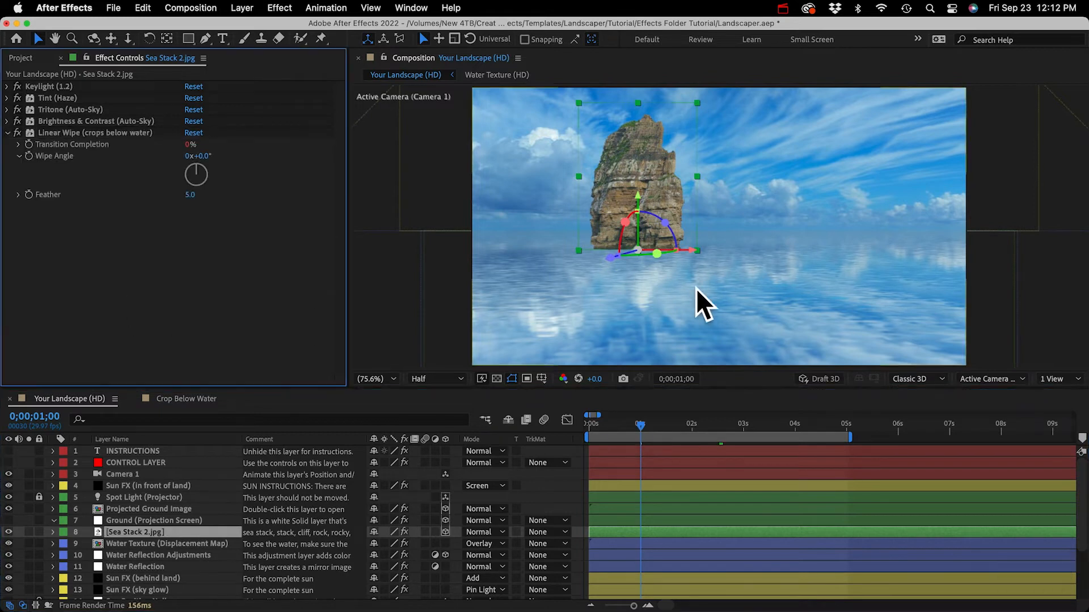
- Lower Sea Stack 2.jpg partly below the waterline, and try rotating the layer clockwise before undoing the rotation
{"action": "left_click_drag", "start_coordinate": [646, 198], "coordinate": [638, 244]}
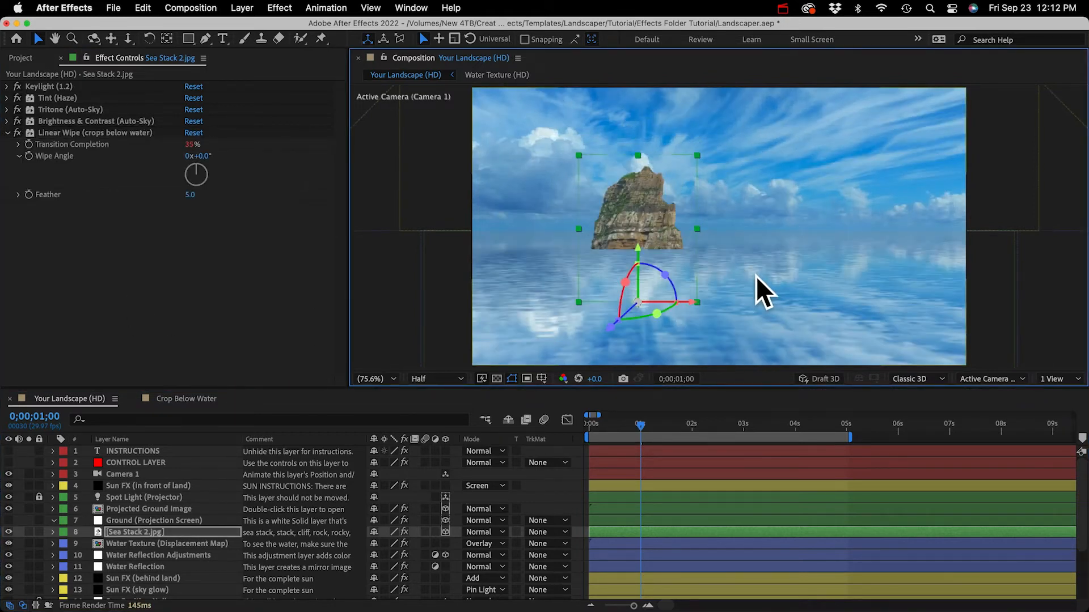
{"action": "left_click_drag", "start_coordinate": [668, 280], "coordinate": [678, 285]}
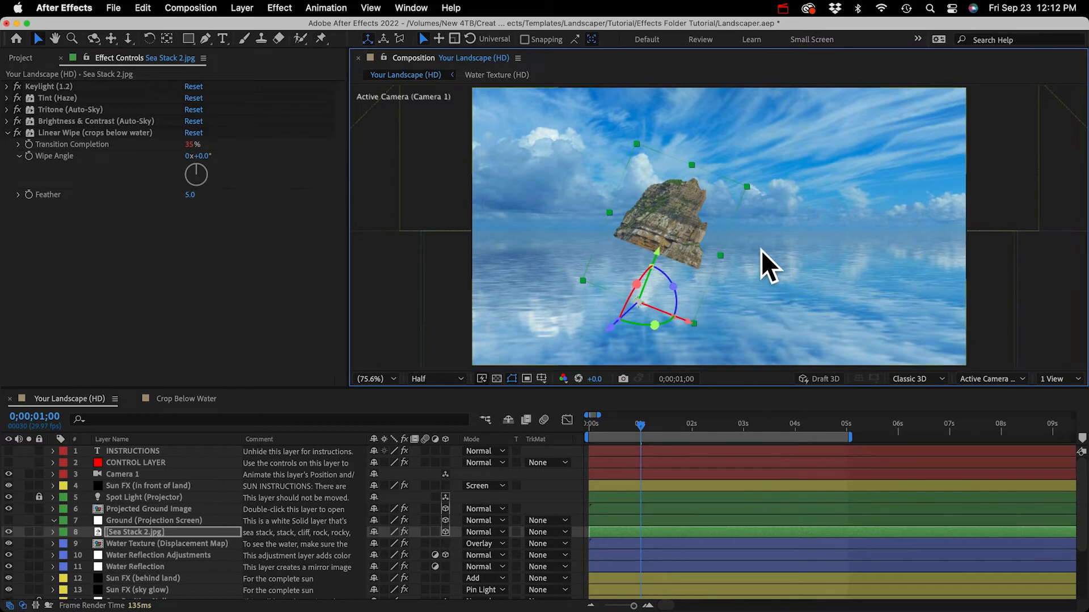
{"action": "key", "text": "super+z"}
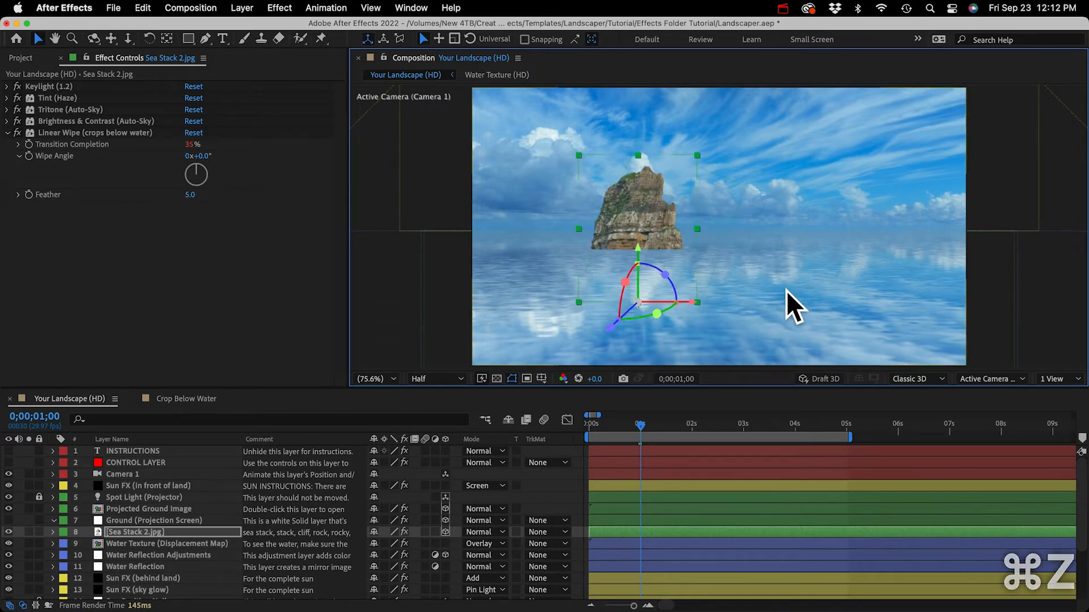
- Add a Distort Transform effect to Sea Stack 2.jpg, place it above Linear Wipe, and set its Rotation to 0x+31.0°
{"action": "left_click", "coordinate": [278, 8]}
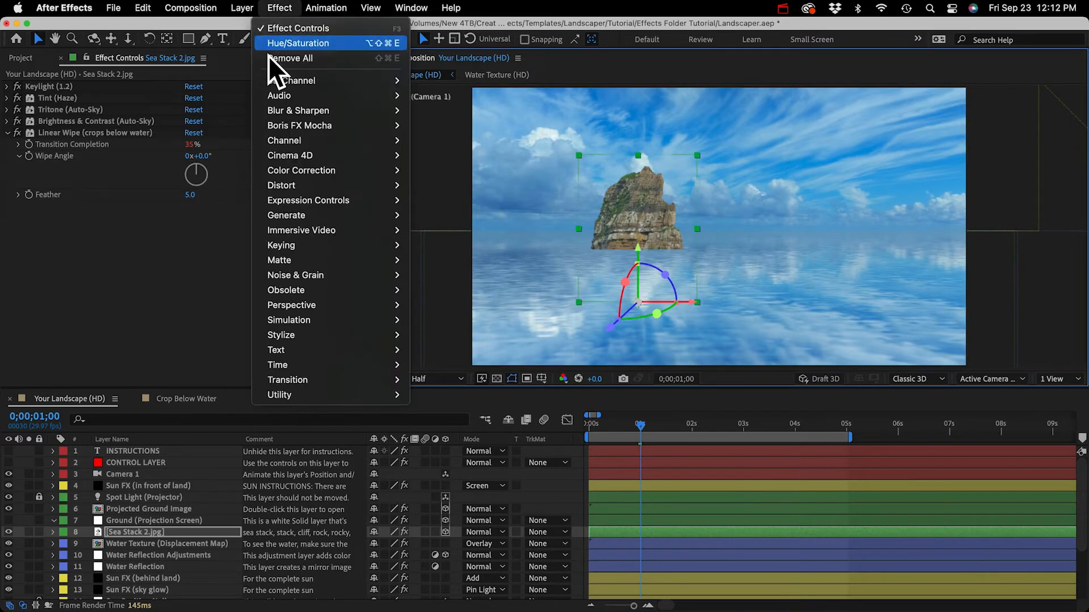
{"action": "mouse_move", "coordinate": [276, 187]}
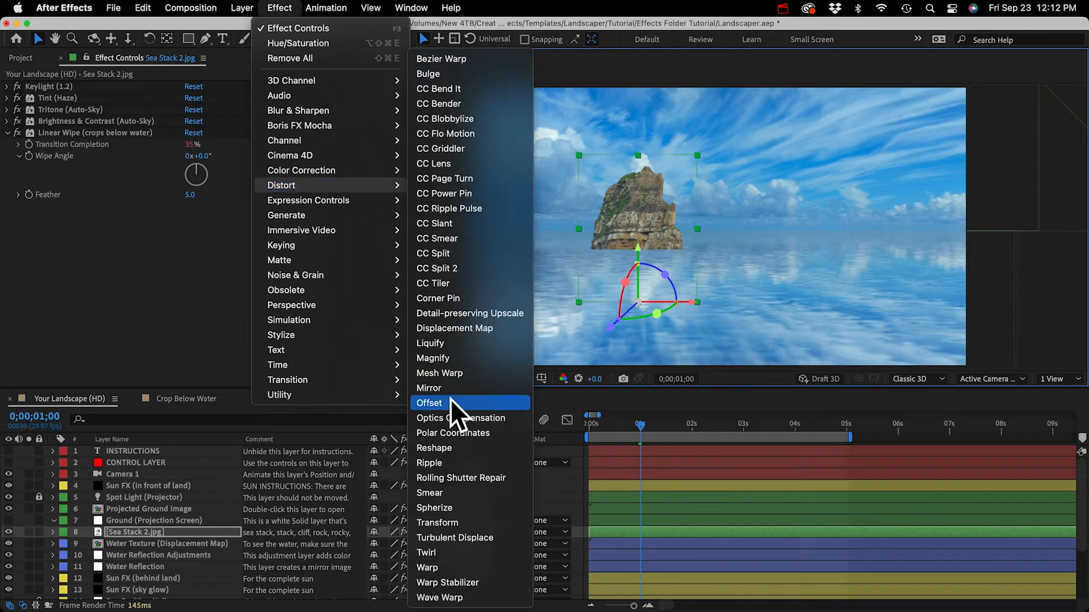
{"action": "left_click", "coordinate": [424, 522]}
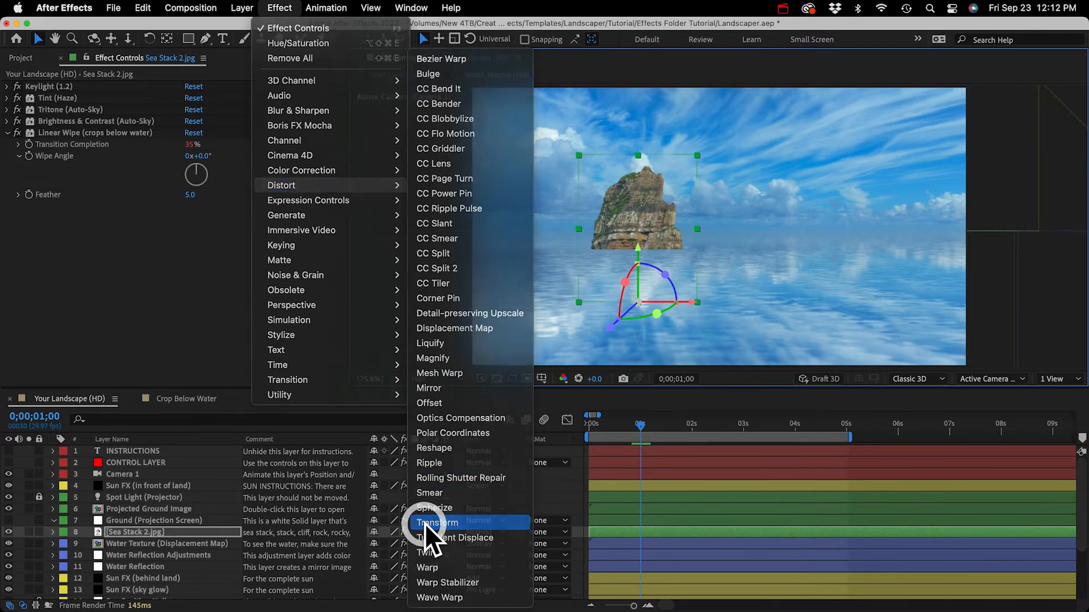
{"action": "left_click_drag", "start_coordinate": [61, 186], "coordinate": [70, 105]}
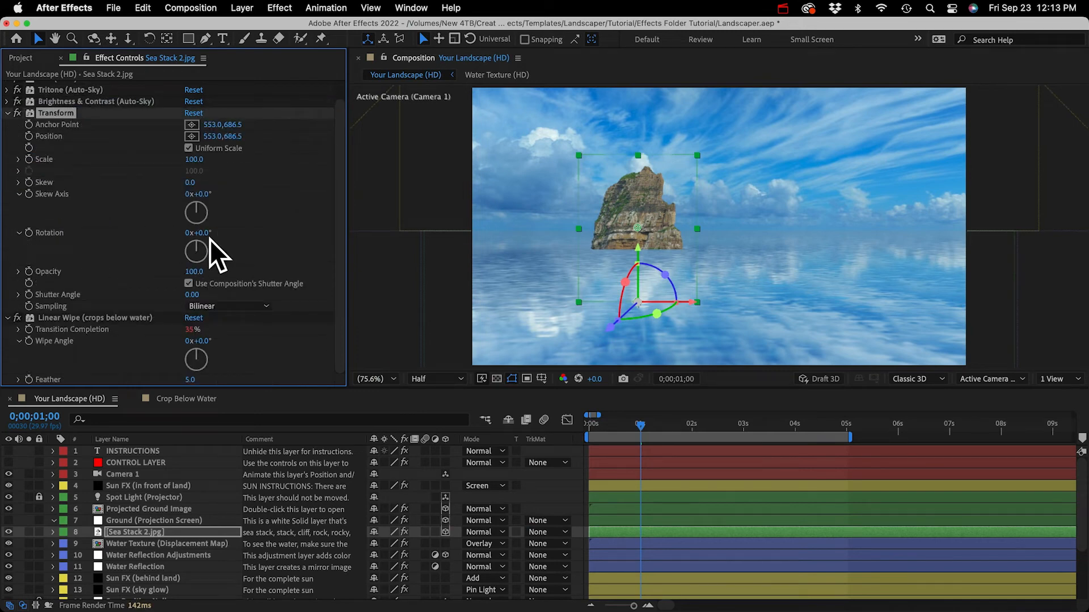
{"action": "left_click_drag", "start_coordinate": [212, 236], "coordinate": [233, 238]}
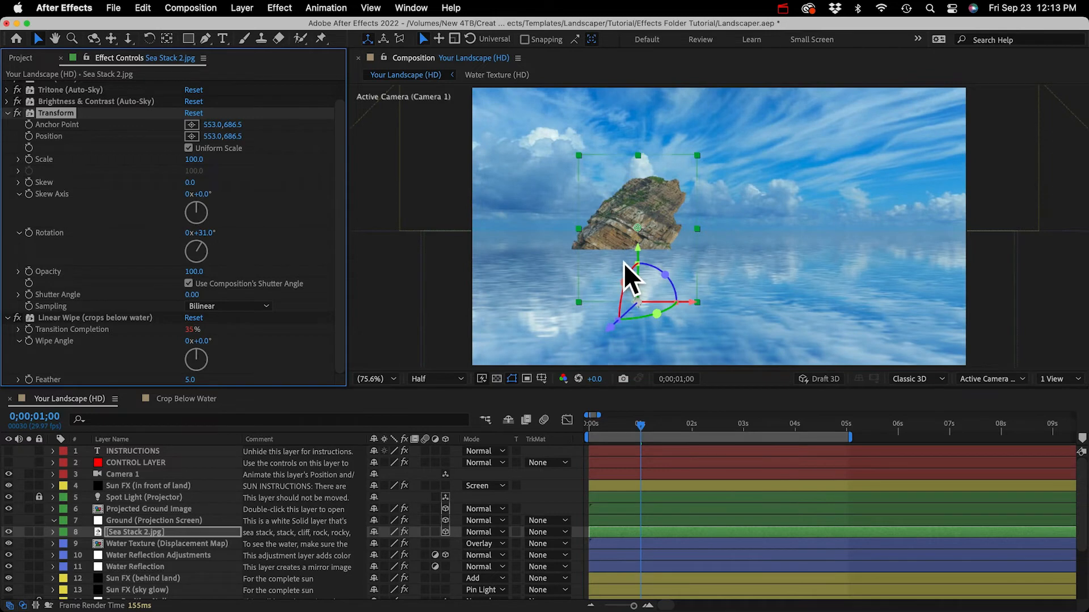
- Open the Falling Leaves composition from the project's Effects folder
{"action": "left_click", "coordinate": [27, 60]}
{"action": "scroll", "coordinate": [84, 261], "scroll_direction": "down", "scroll_amount": 10}
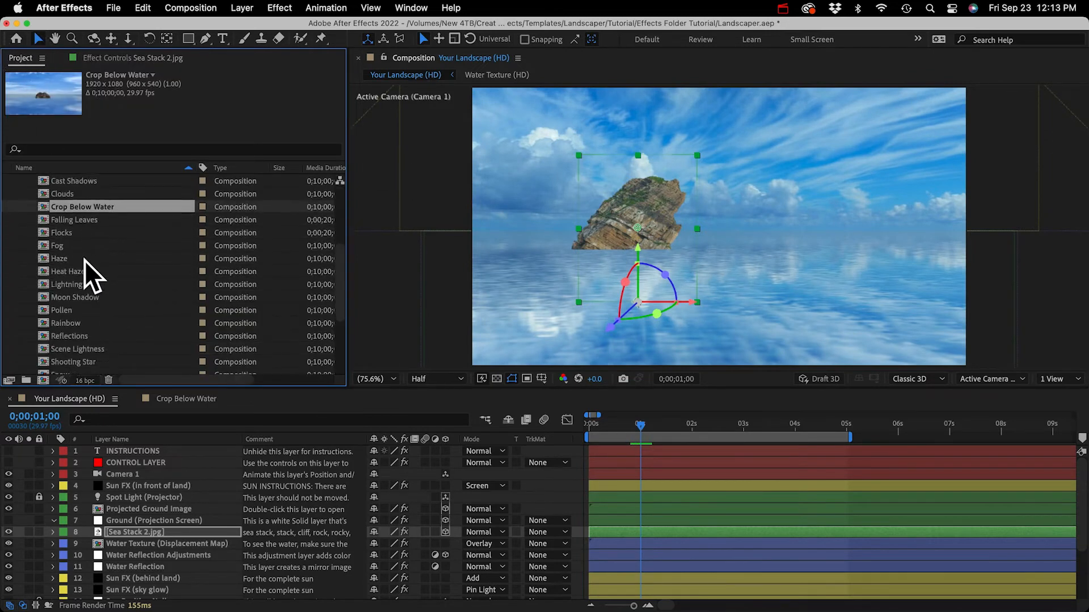
{"action": "left_click", "coordinate": [57, 312]}
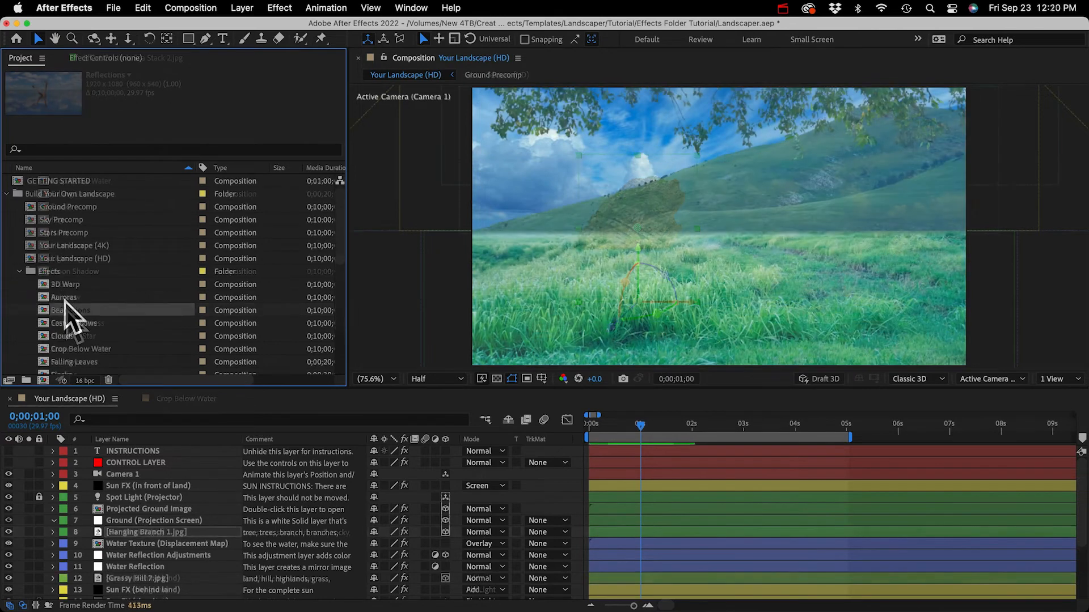
{"action": "left_click", "coordinate": [65, 362]}
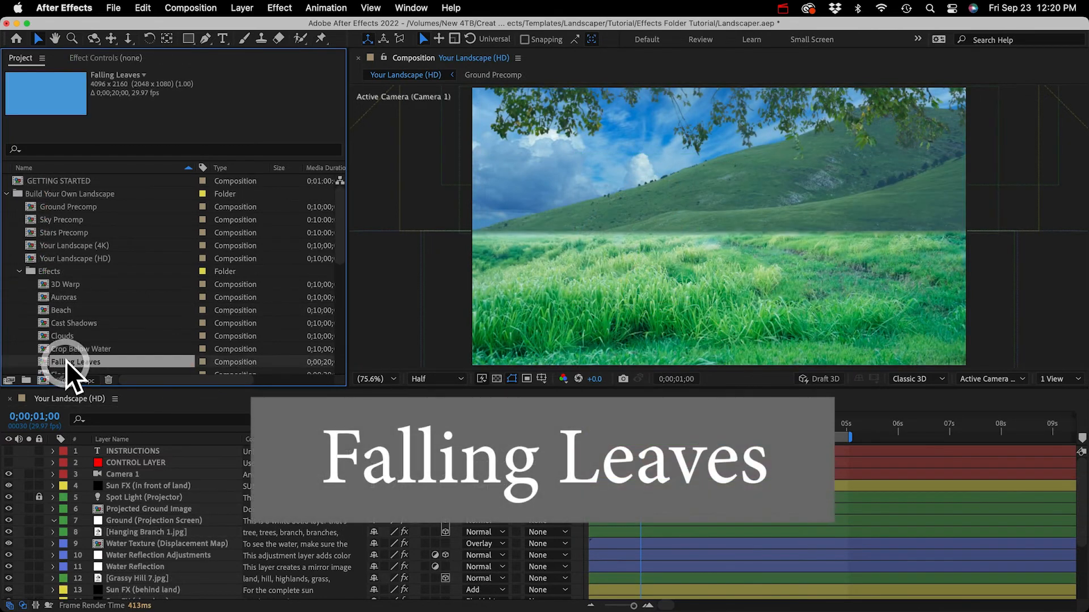
{"action": "scroll", "coordinate": [65, 360], "scroll_direction": "down", "scroll_amount": 2}
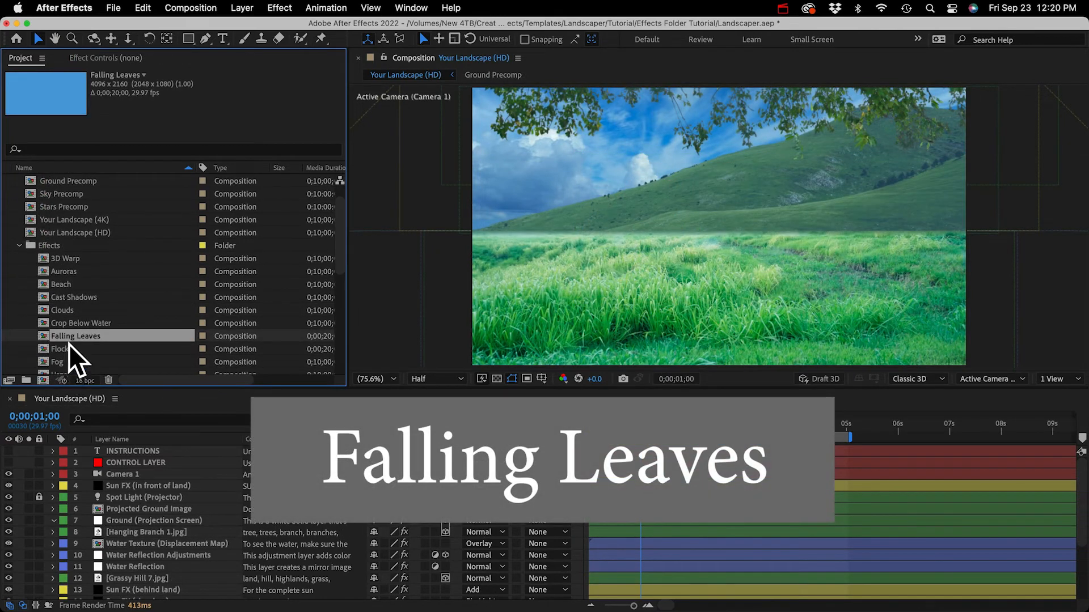
{"action": "double_click", "coordinate": [69, 338]}
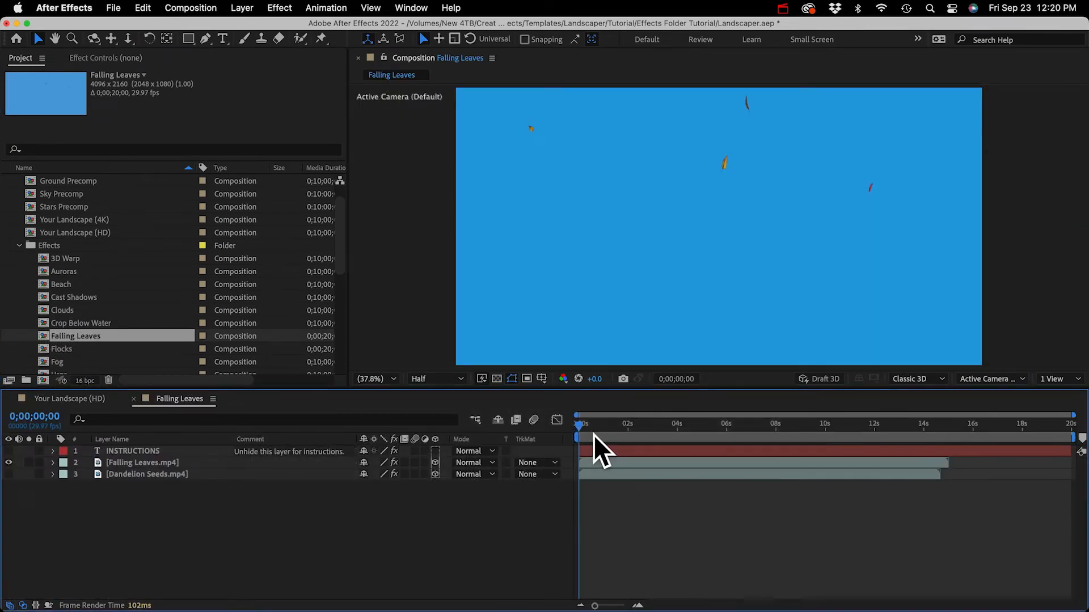
- Scrub through the falling leaves, show Dandelion Seeds.mp4 instead of Falling Leaves.mp4, and preview the seeds' motion
{"action": "left_click_drag", "start_coordinate": [586, 425], "coordinate": [655, 429]}
{"action": "left_click", "coordinate": [8, 464]}
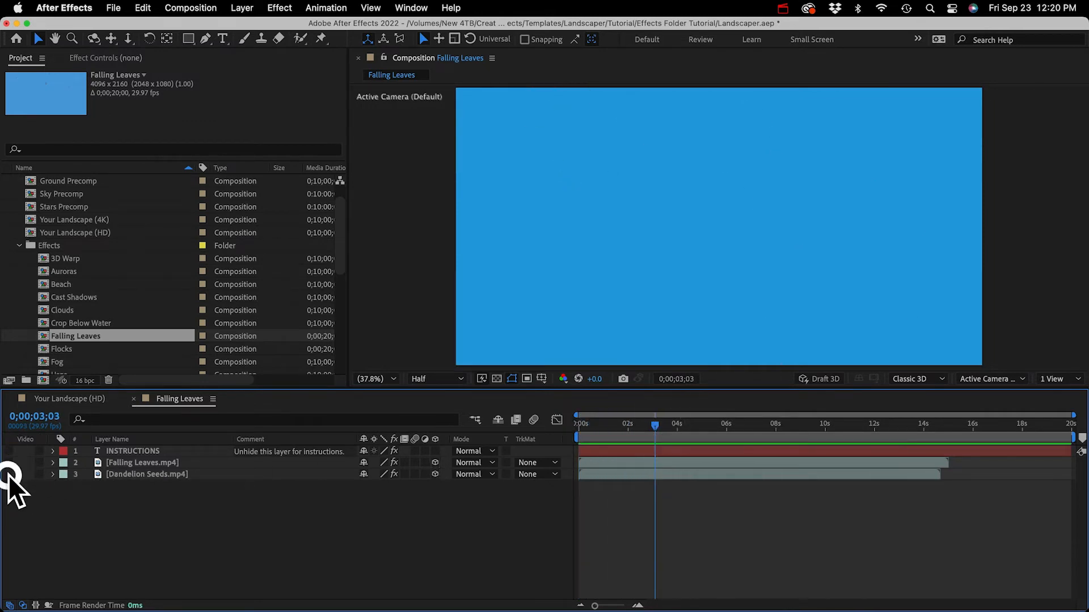
{"action": "key", "text": "space"}
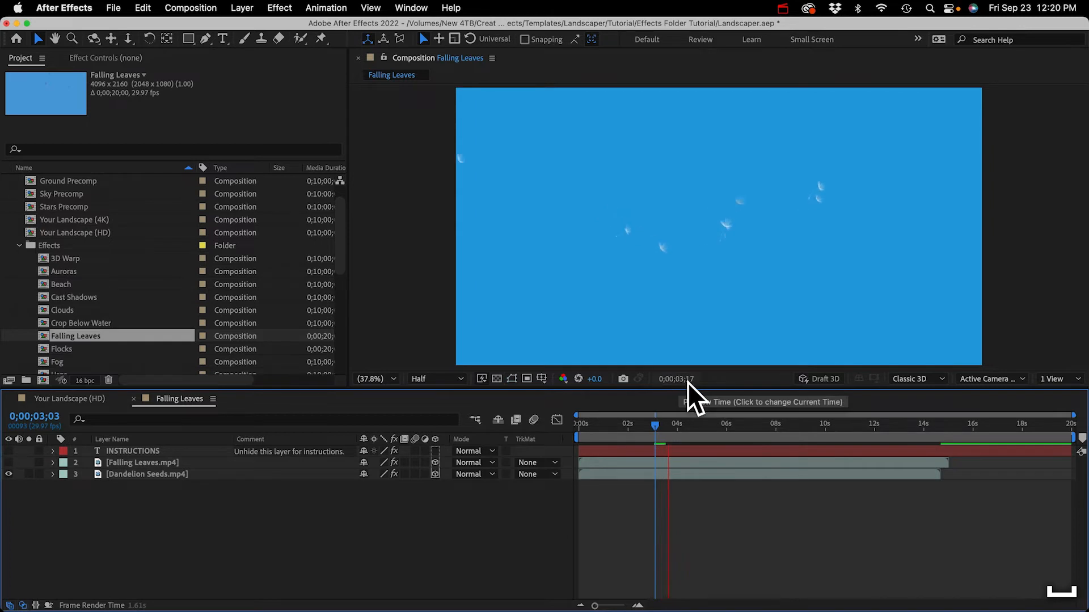
{"action": "key", "text": "space"}
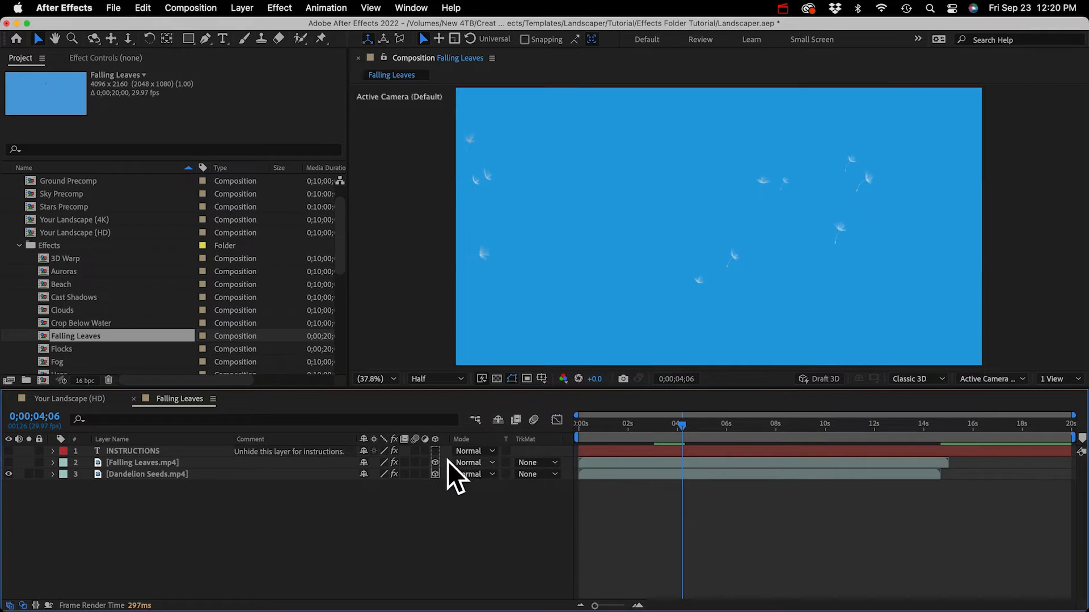
- Show Falling Leaves.mp4 instead of Dandelion Seeds.mp4 and copy it into Your Landscape (HD), above Water Texture (Displacement Map)
{"action": "left_click", "coordinate": [8, 474]}
{"action": "left_click", "coordinate": [8, 463]}
{"action": "left_click", "coordinate": [134, 465]}
{"action": "key", "text": "super+c"}
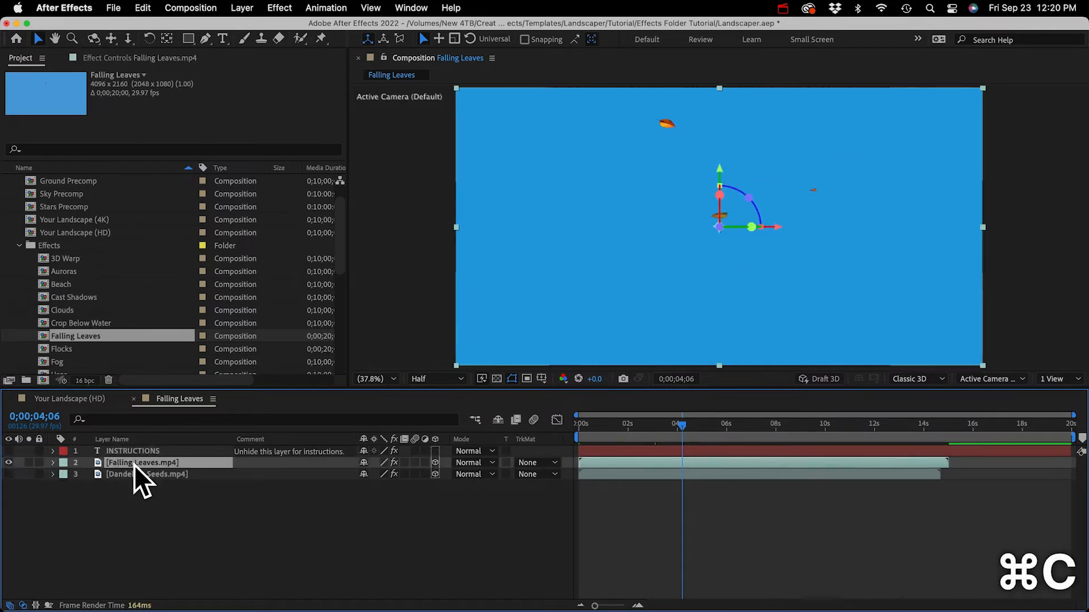
{"action": "left_click", "coordinate": [76, 401]}
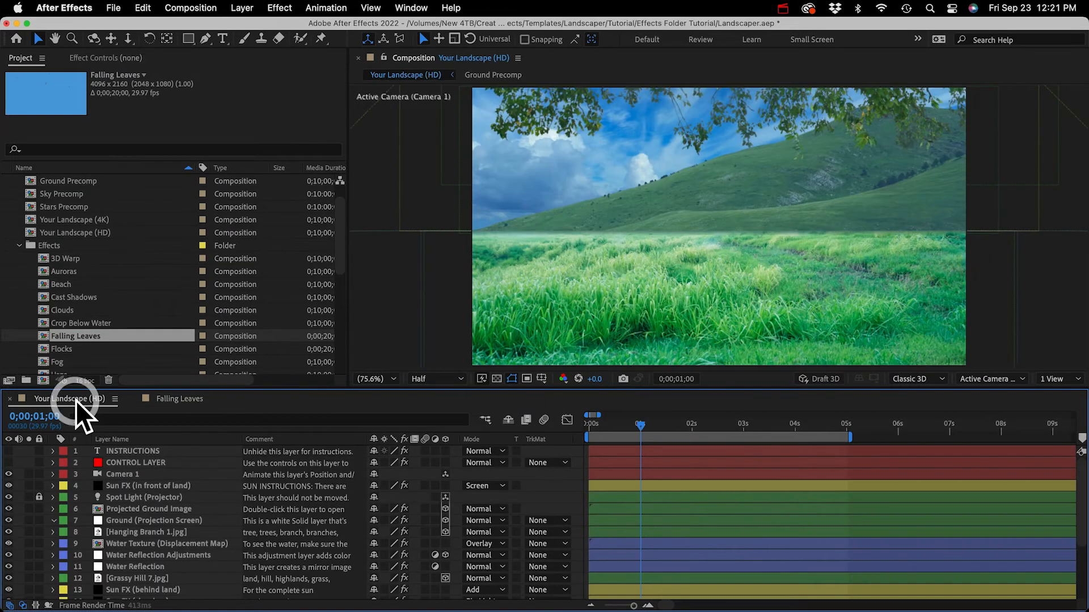
{"action": "left_click", "coordinate": [162, 542]}
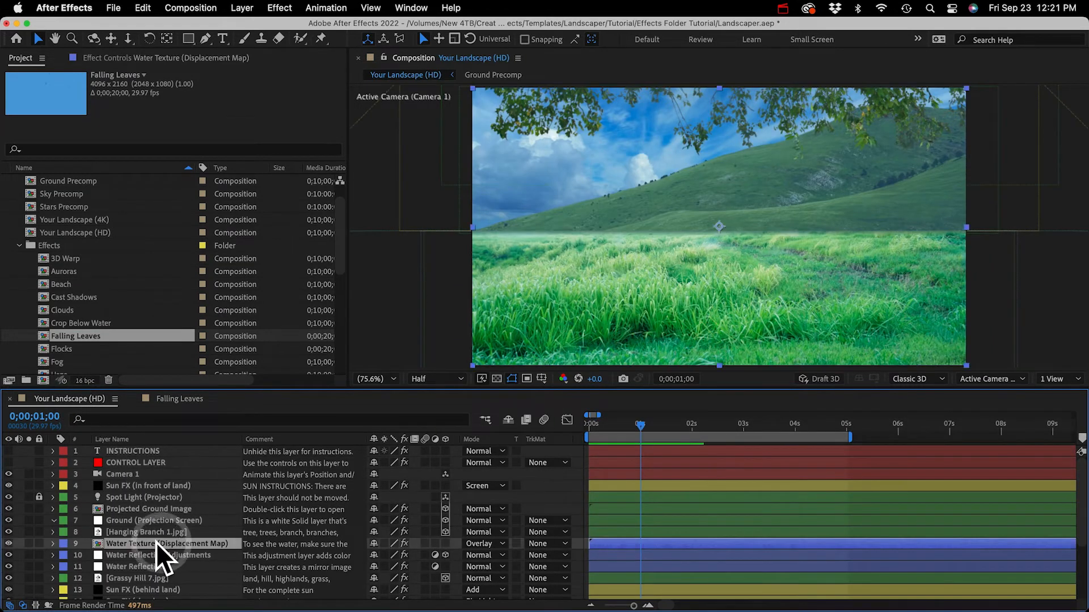
{"action": "key", "text": "super+v"}
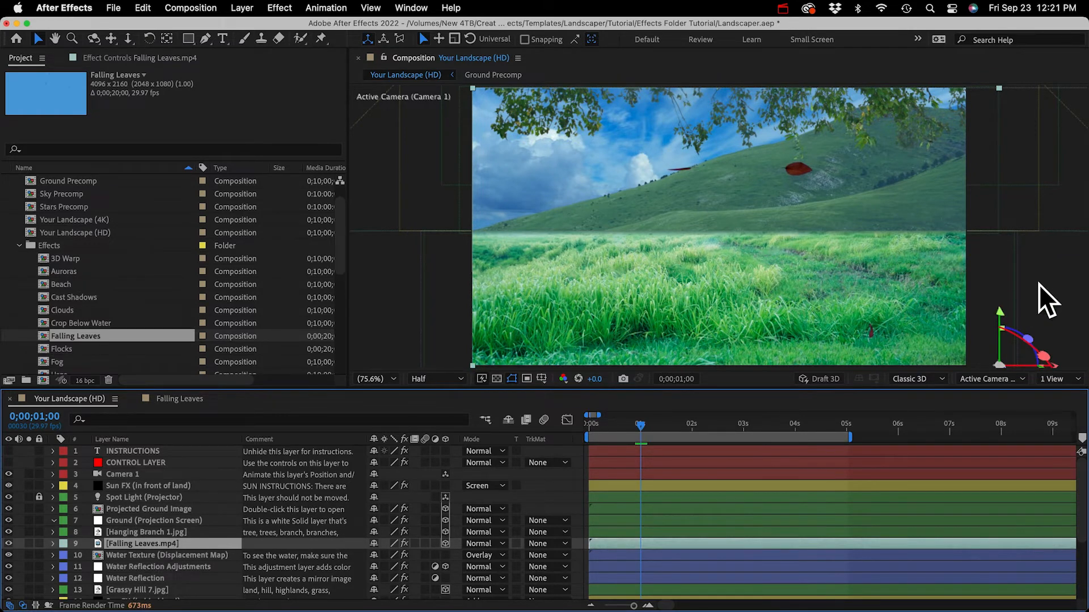
- Move the Falling Leaves.mp4 layer to the middle of the landscape view and reduce its Scale
{"action": "left_click_drag", "start_coordinate": [904, 231], "coordinate": [766, 118]}
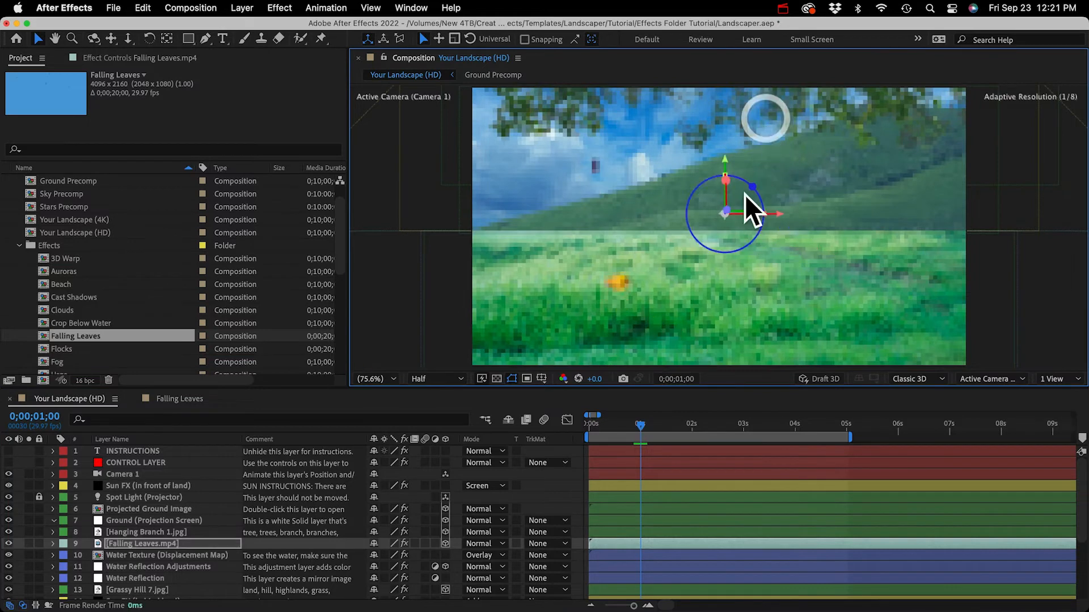
{"action": "left_click", "coordinate": [148, 545]}
{"action": "key", "text": "s"}
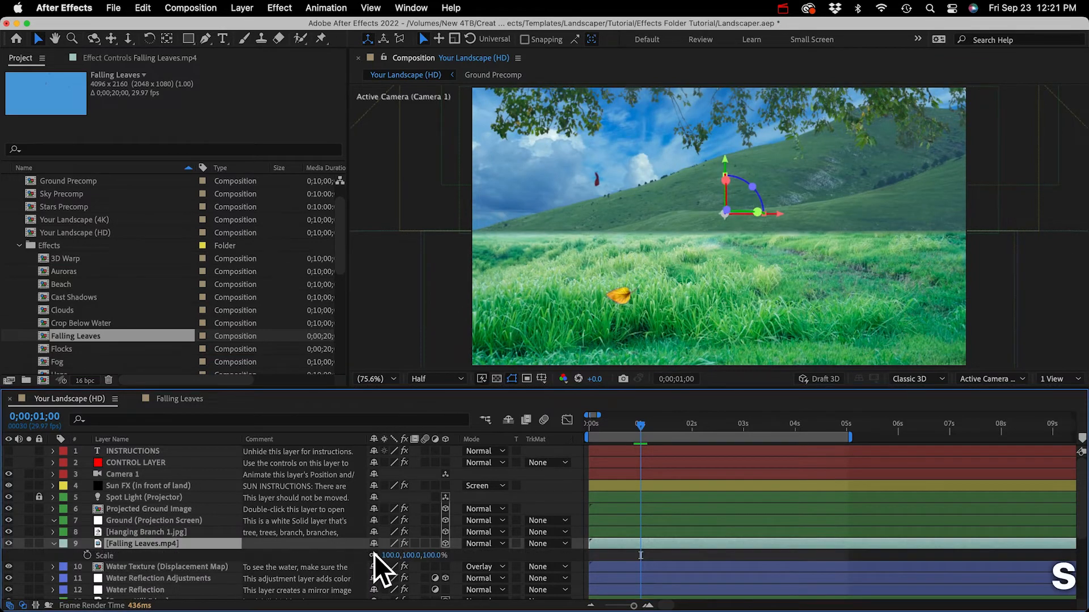
{"action": "left_click_drag", "start_coordinate": [383, 555], "coordinate": [354, 552]}
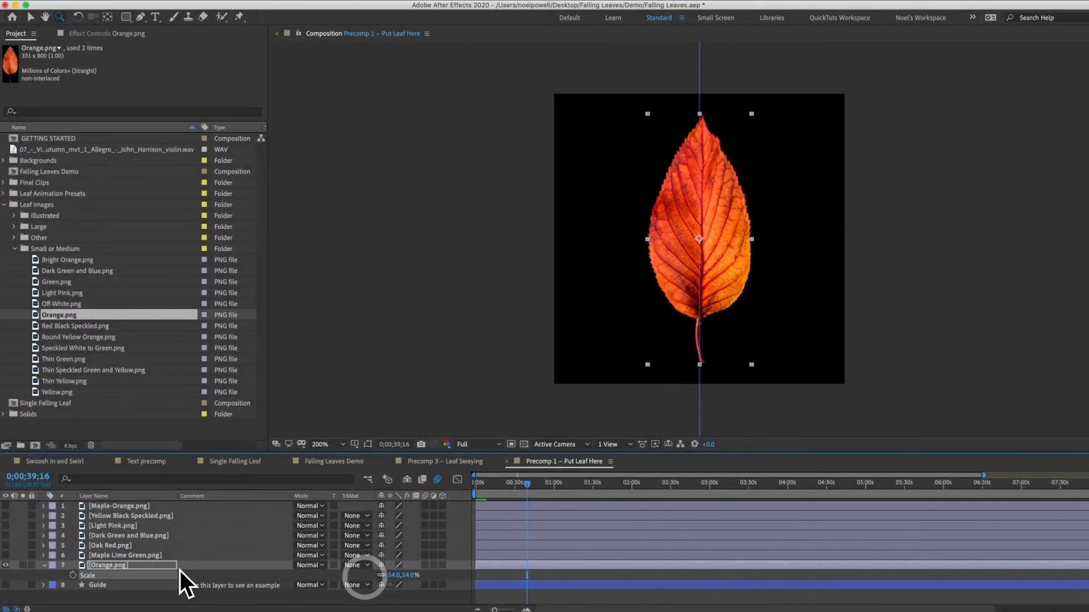
{"action": "left_click_drag", "start_coordinate": [6, 559], "coordinate": [7, 515]}
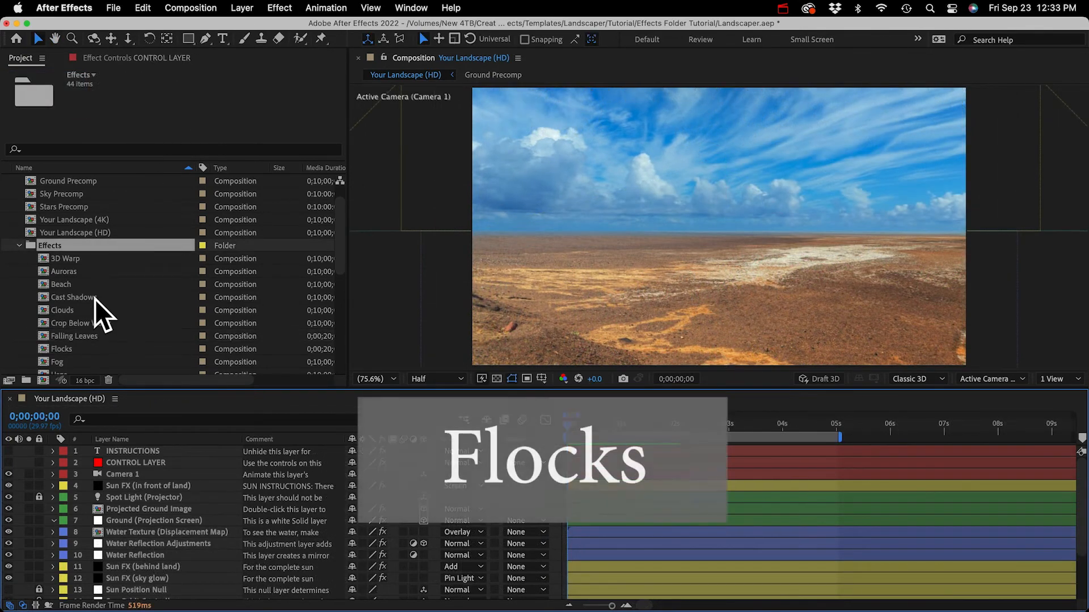
- Open the Flocks composition from the project's Effects folder
{"action": "left_click", "coordinate": [61, 349]}
{"action": "double_click", "coordinate": [56, 348]}
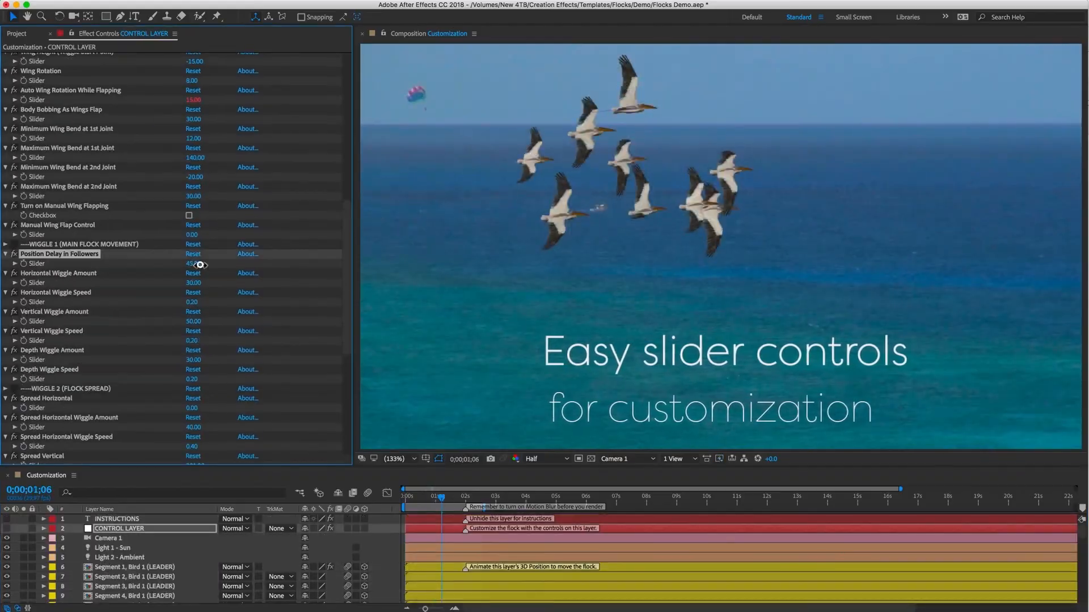
- In the Flocks Demo project, reshape the leader bird's flight path in the Top view by moving its end point
{"action": "scroll", "coordinate": [193, 170], "scroll_direction": "up", "scroll_amount": 15}
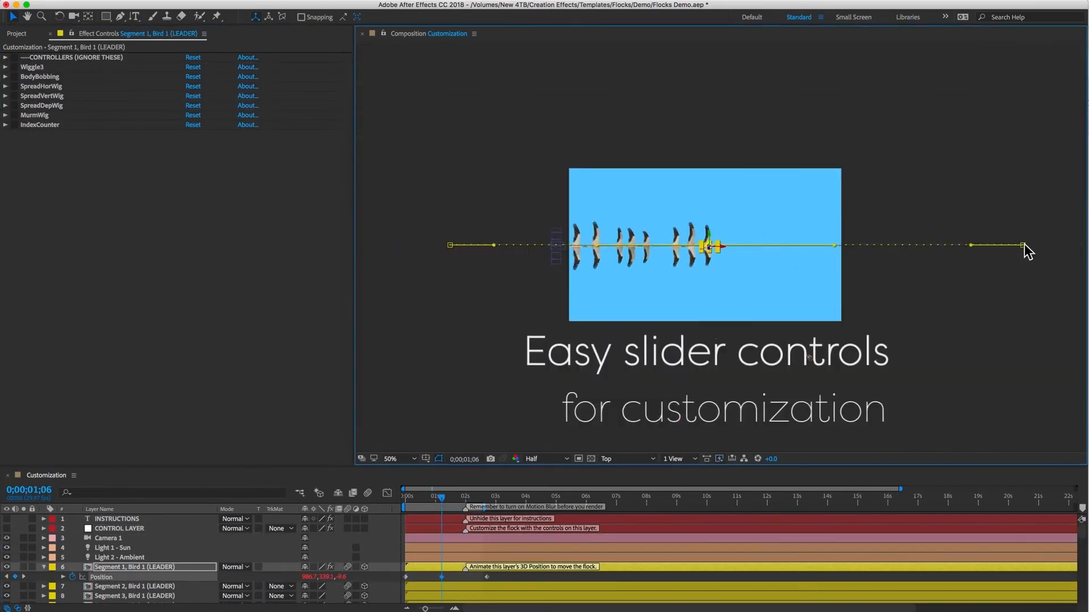
{"action": "left_click_drag", "start_coordinate": [1022, 248], "coordinate": [1009, 85]}
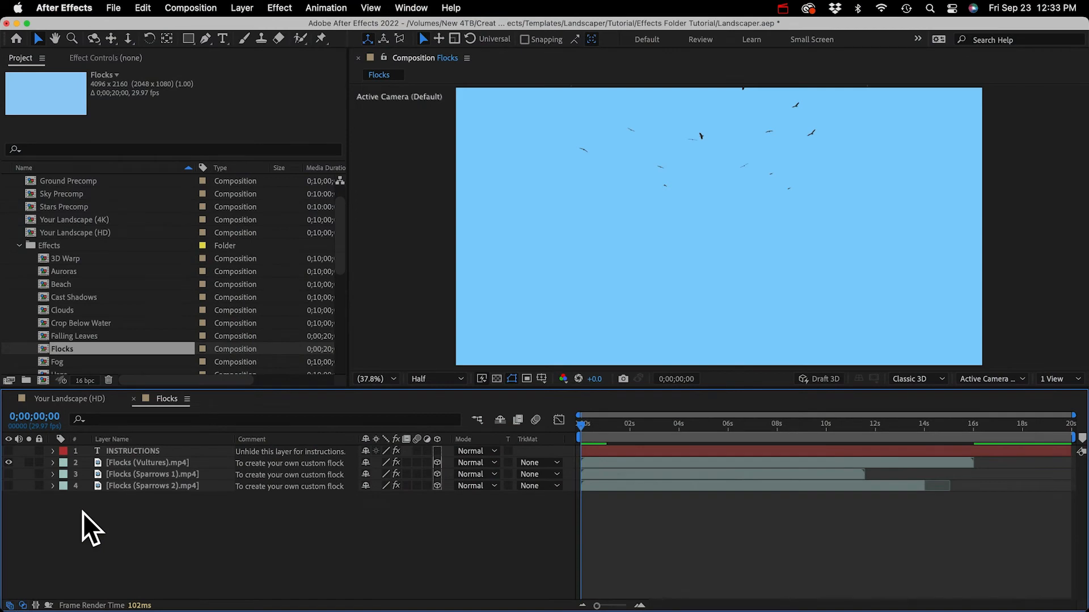
- Preview the vultures in the Flocks composition, and replace them with Flocks (Sparrows 1).mp4 to preview that flock from the start
{"action": "key", "text": "space"}
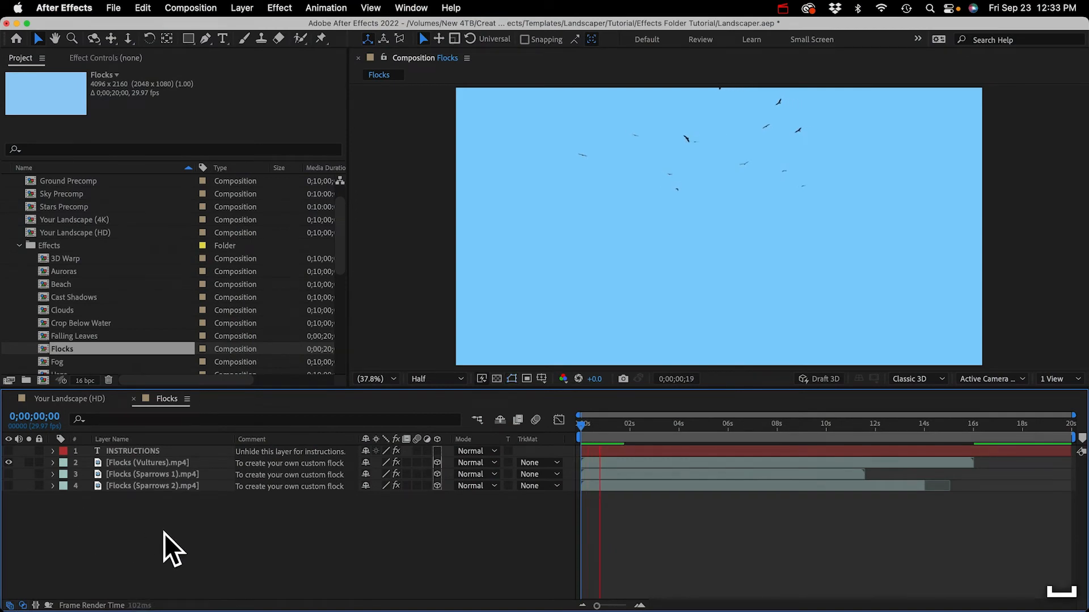
{"action": "key", "text": "space"}
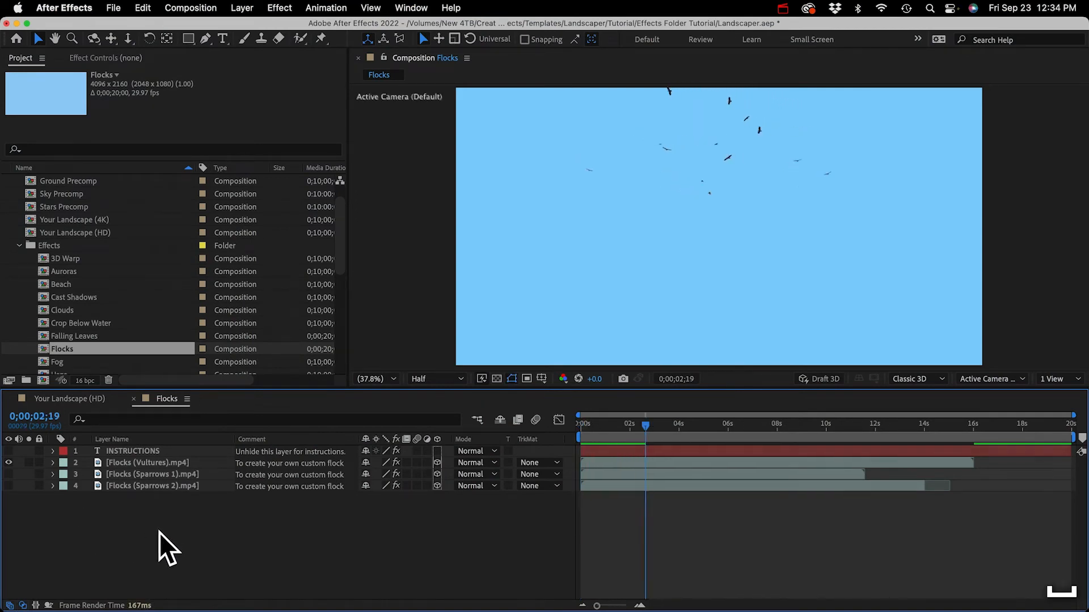
{"action": "left_click", "coordinate": [8, 462]}
{"action": "left_click", "coordinate": [8, 474]}
{"action": "key", "text": "Home"}
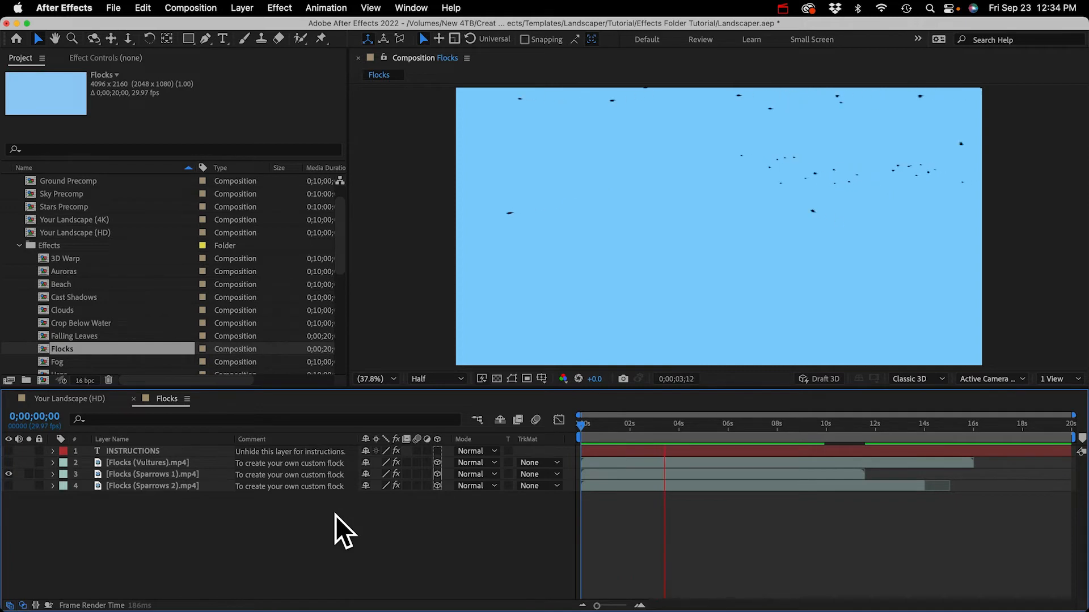
{"action": "key", "text": "Return"}
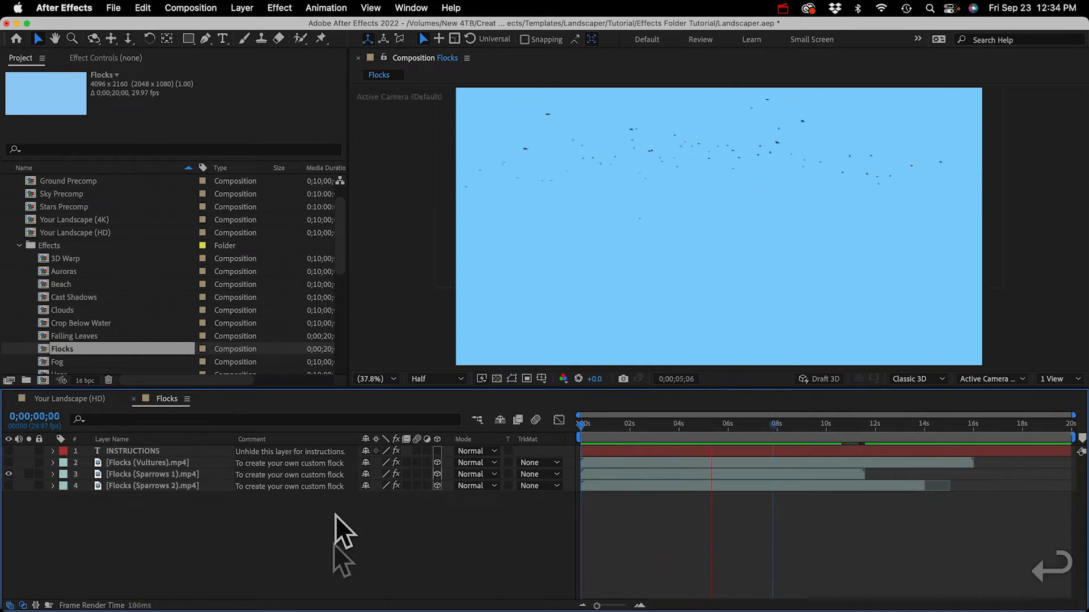
- Show Flocks (Sparrows 2).mp4 instead of Flocks (Sparrows 1).mp4 and preview its flight across the frame
{"action": "left_click", "coordinate": [8, 474]}
{"action": "left_click", "coordinate": [7, 486]}
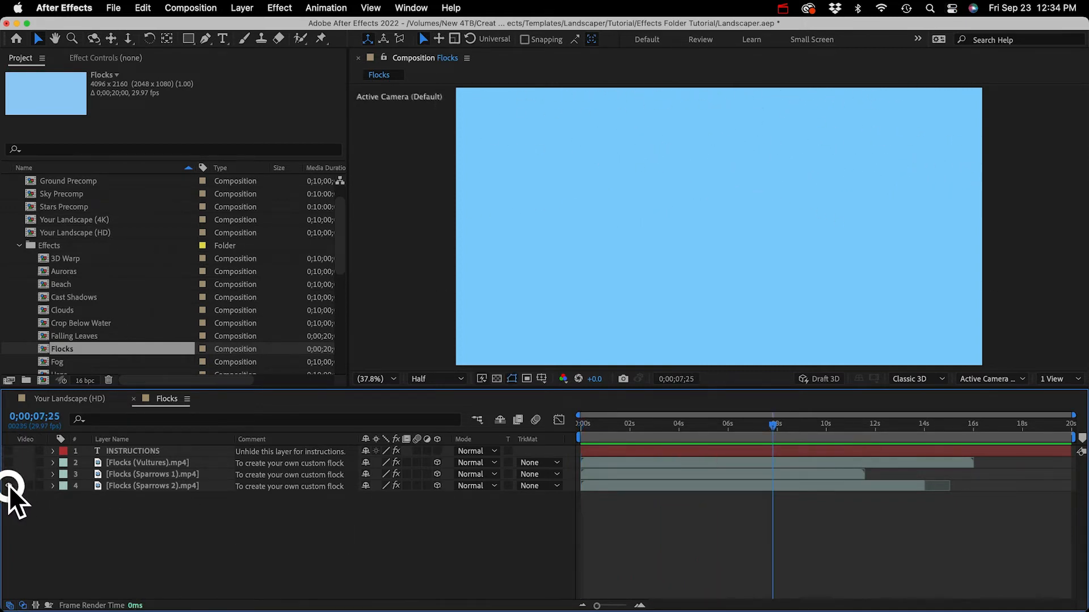
{"action": "left_click", "coordinate": [129, 486]}
{"action": "key", "text": "space"}
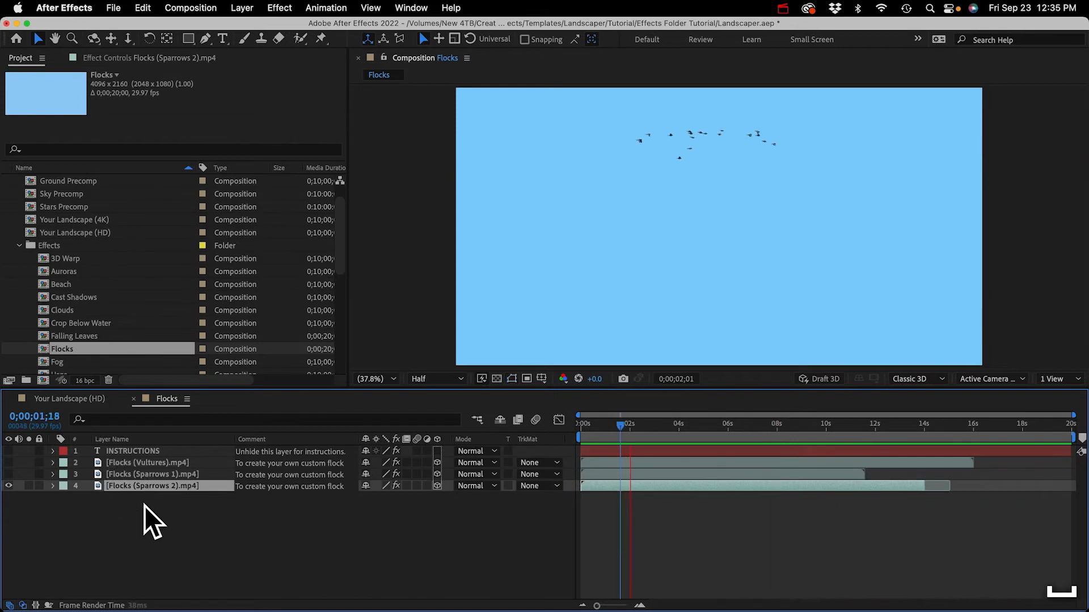
{"action": "key", "text": "space"}
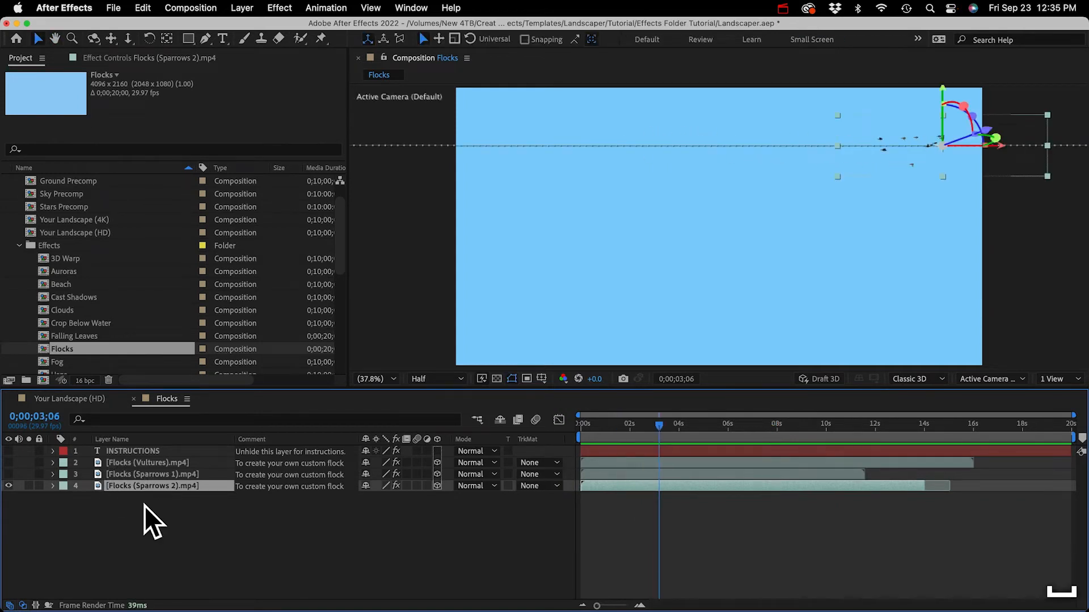
- Go back to 0;00;01;16 and reveal the Position keyframes of Flocks (Sparrows 2).mp4
{"action": "left_click_drag", "start_coordinate": [658, 424], "coordinate": [618, 425]}
{"action": "key", "text": "z"}
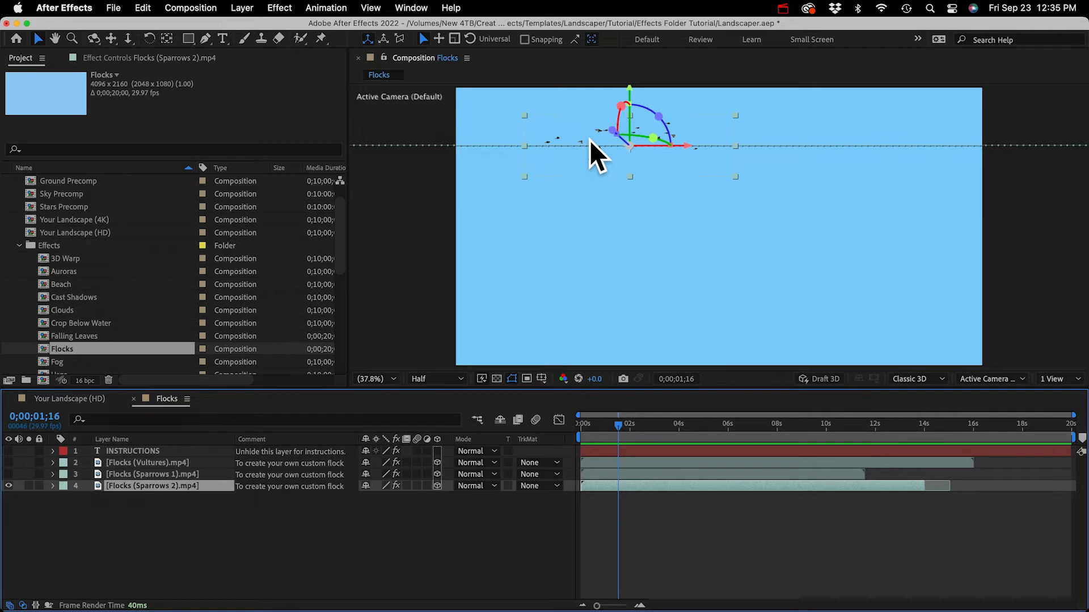
{"action": "key", "text": "p"}
{"action": "left_click", "coordinate": [121, 498]}
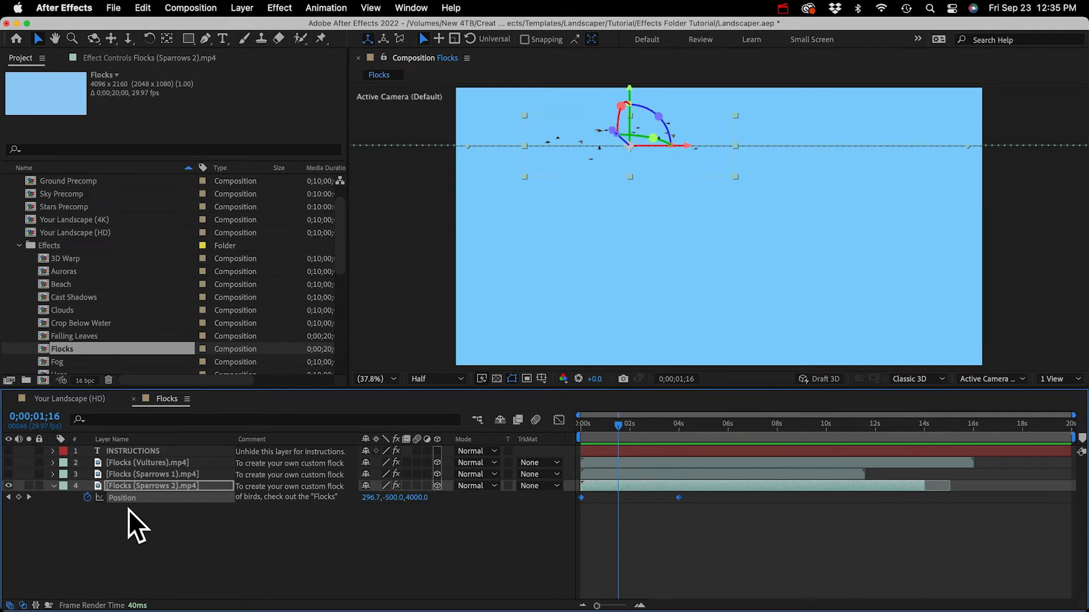
- Copy Flocks (Sparrows 2).mp4 into Your Landscape (HD), above Water Texture (Displacement Map), and preview the birds over the desert
{"action": "key", "text": "z"}
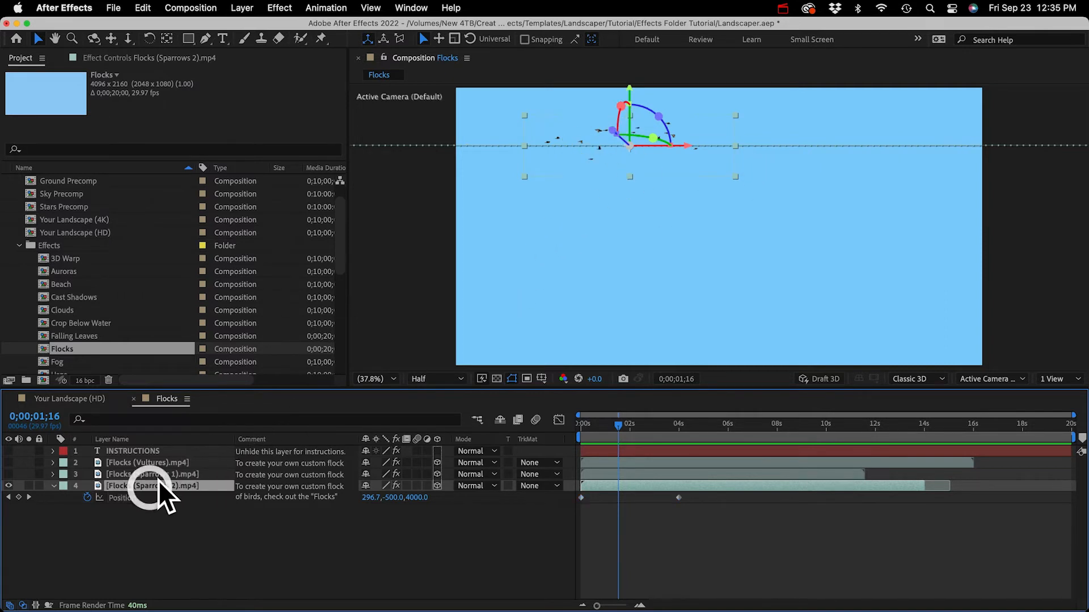
{"action": "key", "text": "super+c"}
{"action": "left_click", "coordinate": [156, 522]}
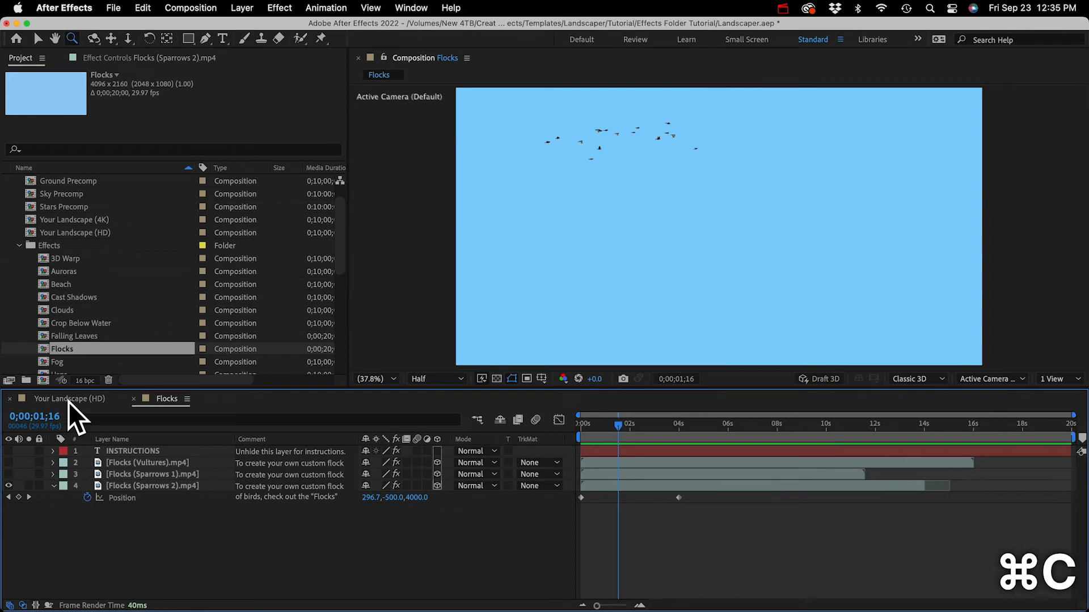
{"action": "left_click", "coordinate": [68, 399]}
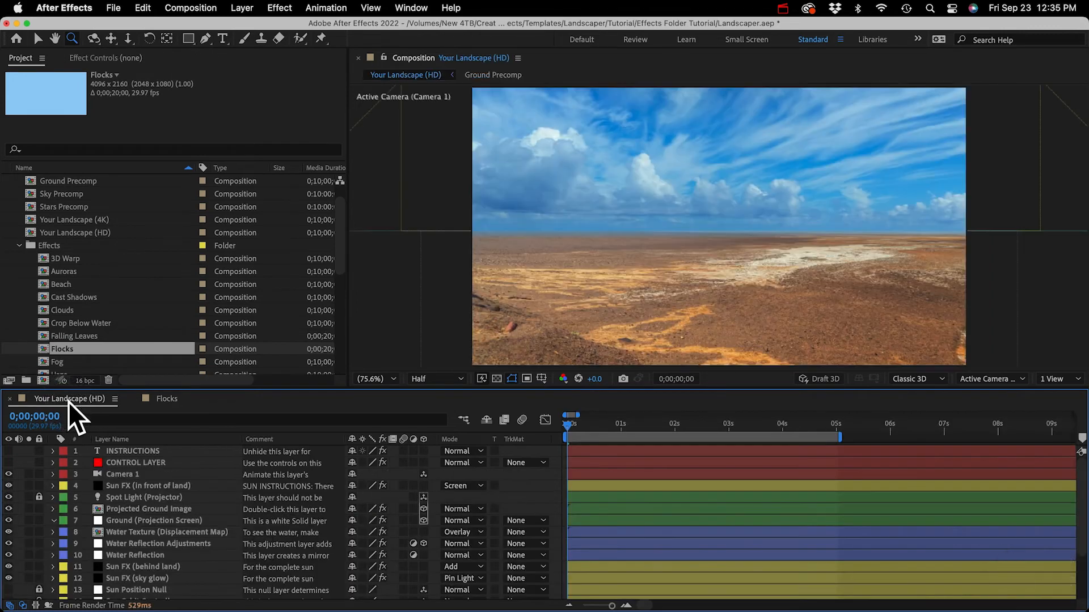
{"action": "left_click", "coordinate": [173, 532]}
{"action": "key", "text": "super+v"}
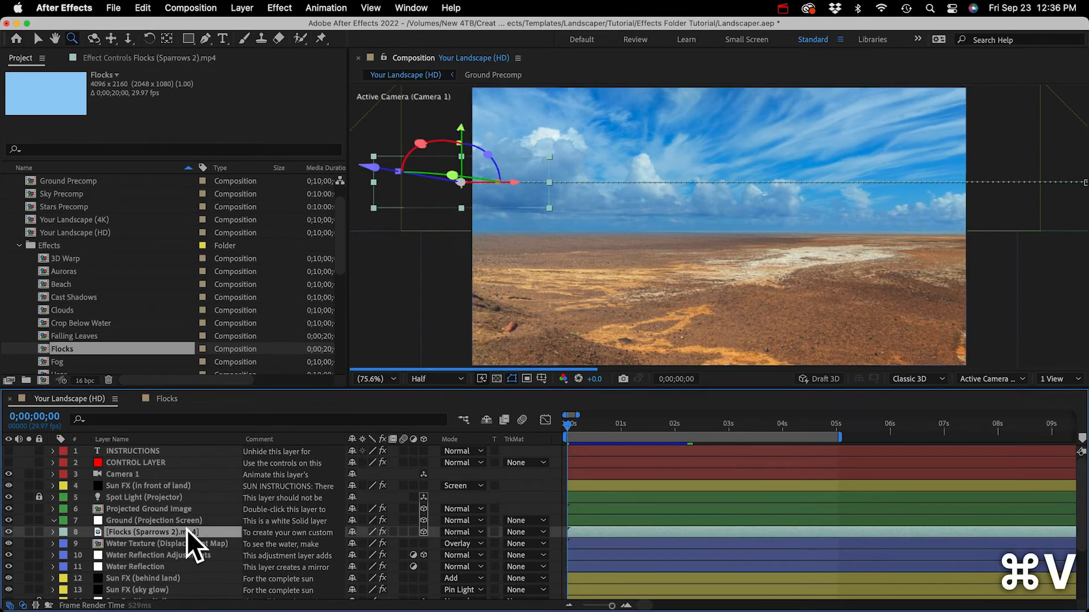
{"action": "key", "text": "KP_0"}
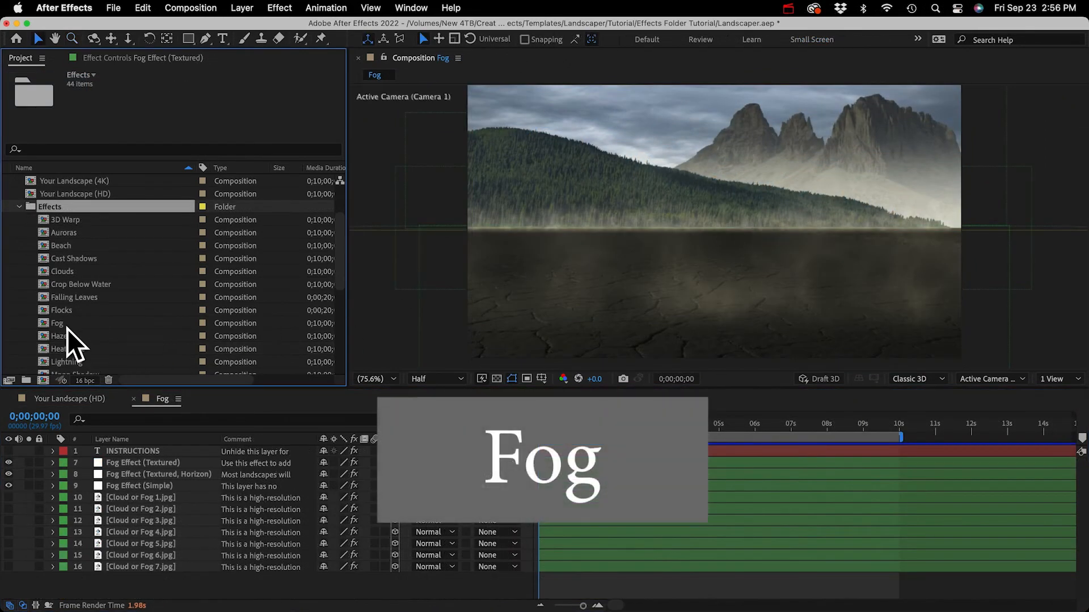
- Solo the Fog Effect (Textured) layer in the Fog composition and preview the drifting fog
{"action": "left_click", "coordinate": [62, 324]}
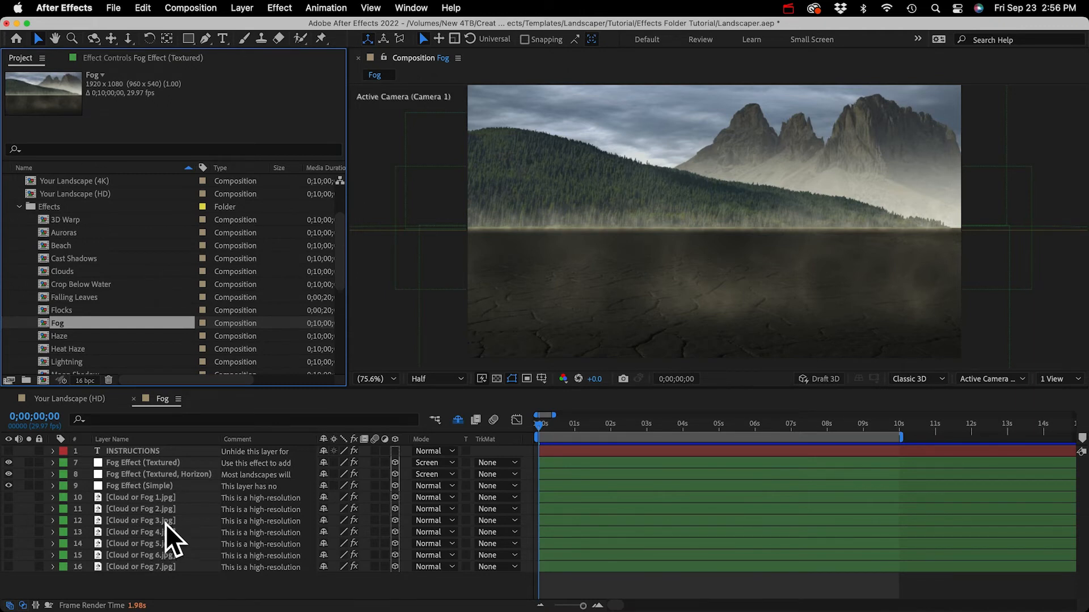
{"action": "left_click", "coordinate": [148, 463]}
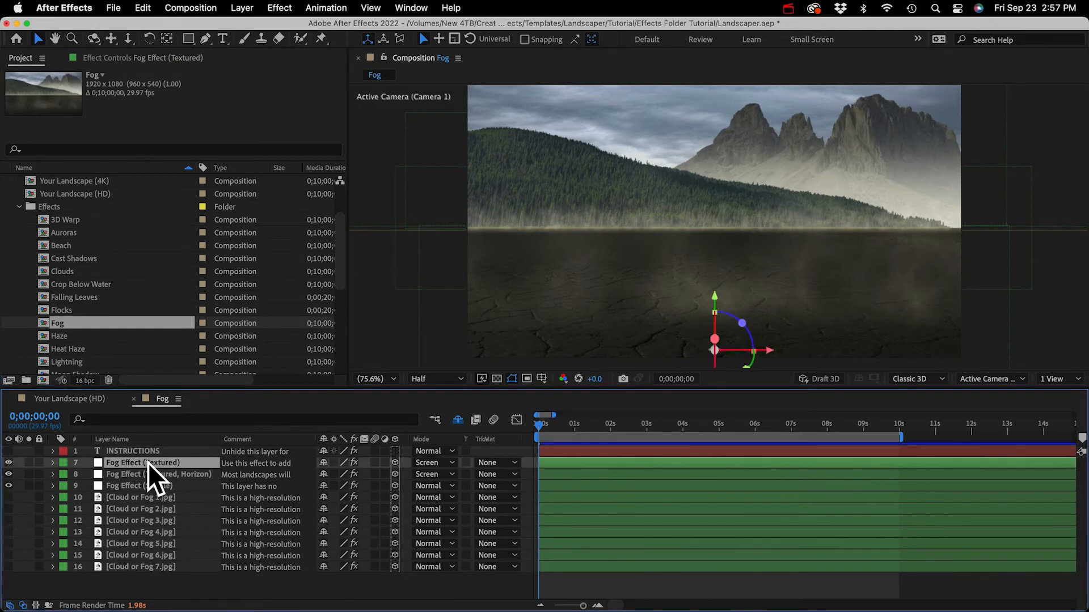
{"action": "left_click", "coordinate": [29, 463]}
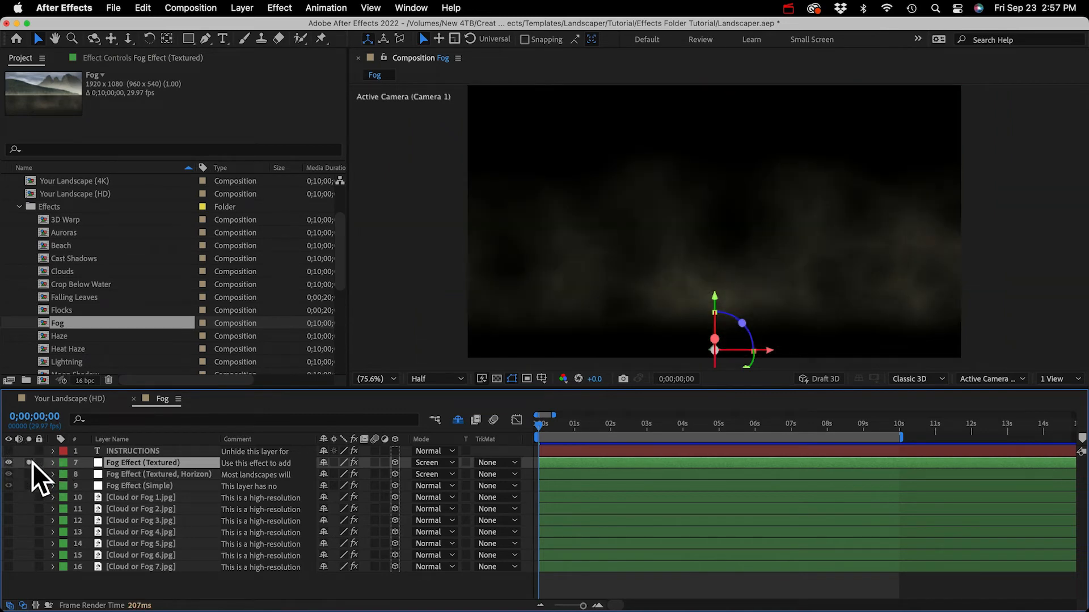
{"action": "key", "text": "space"}
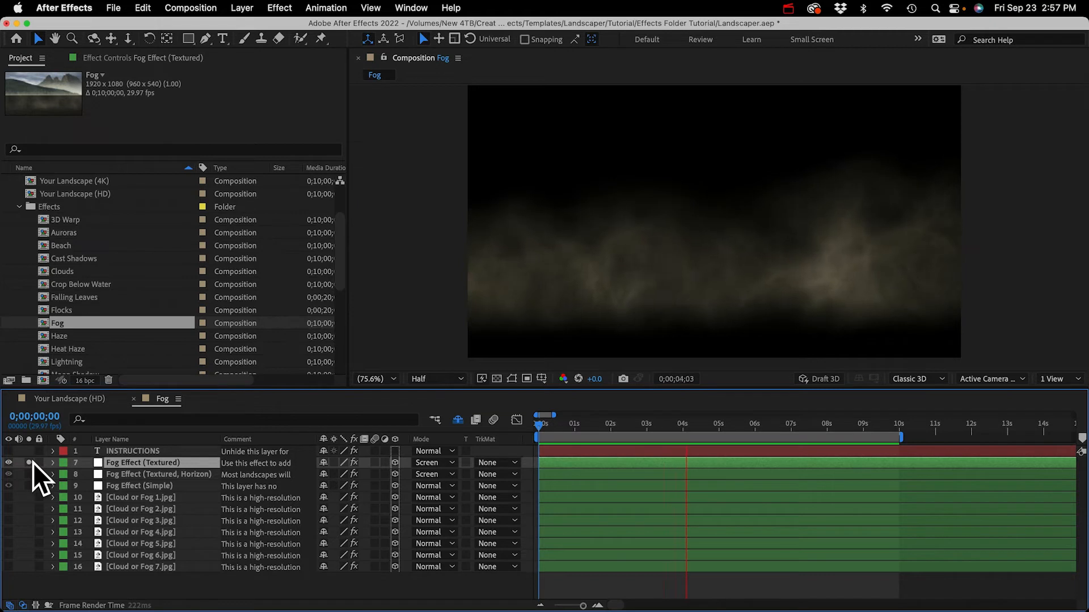
{"action": "key", "text": "space"}
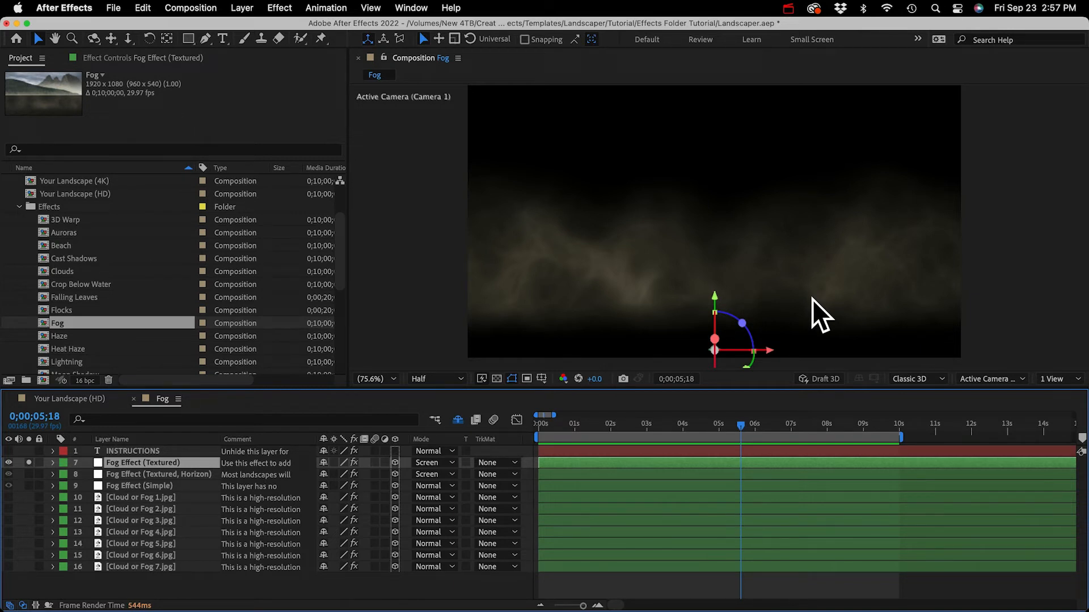
- Turn off all effects listed below Fog Controls on Fog Effect (Textured), inspect the bare solid's extent, and select CC RepeTile (extends top)
{"action": "left_click", "coordinate": [137, 58]}
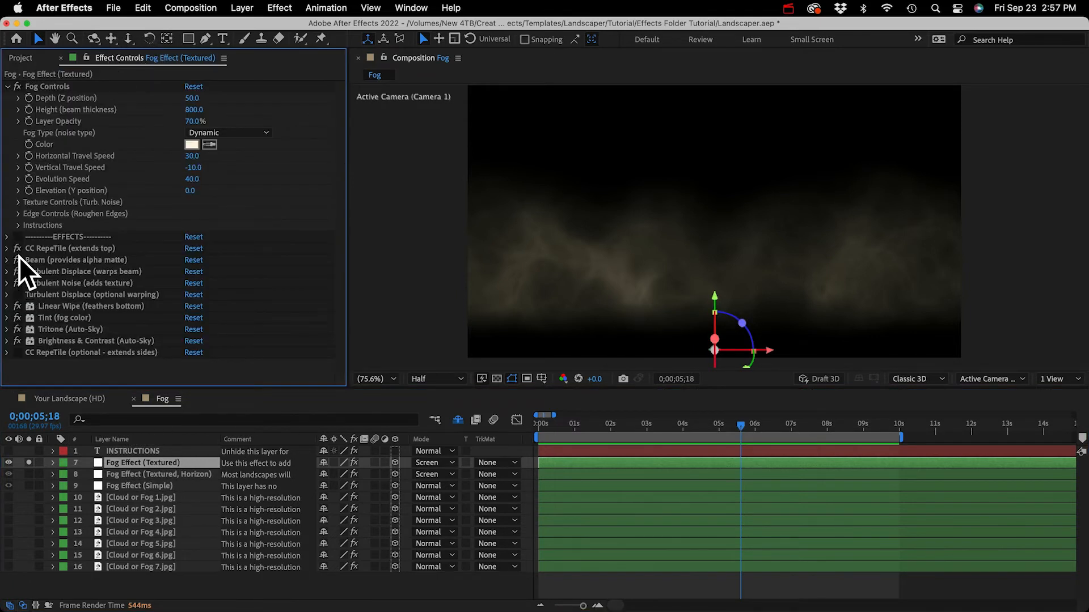
{"action": "left_click_drag", "start_coordinate": [18, 253], "coordinate": [13, 350]}
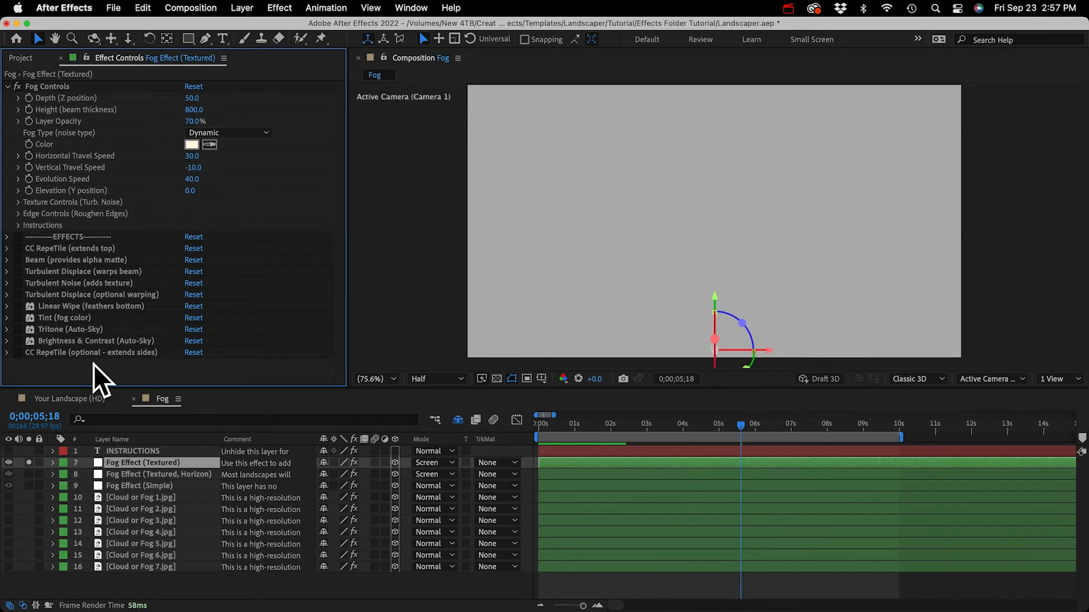
{"action": "scroll", "coordinate": [749, 239], "scroll_direction": "down", "scroll_amount": 4}
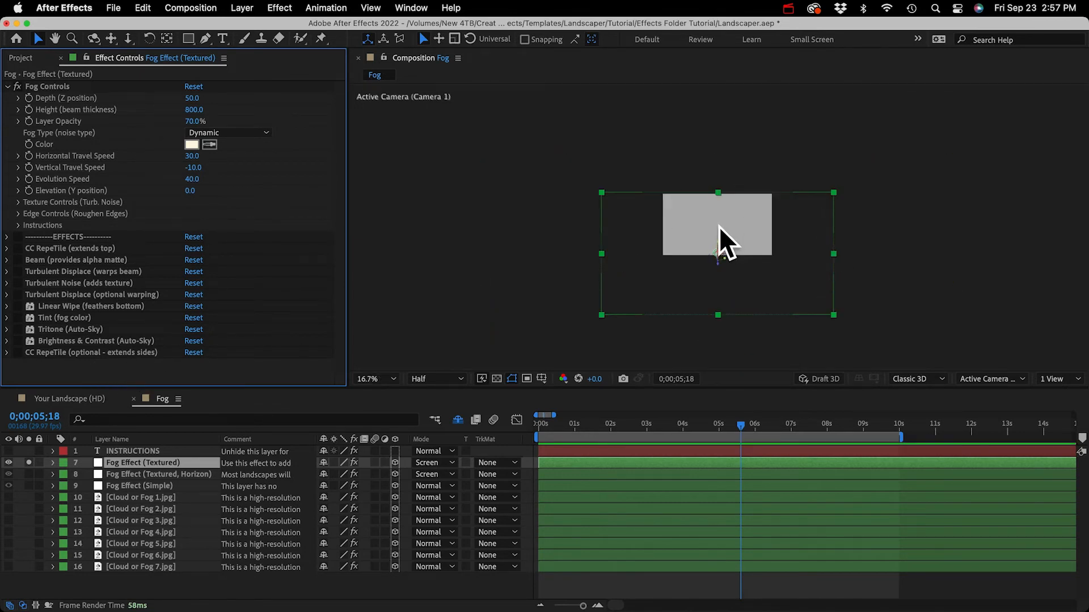
{"action": "scroll", "coordinate": [719, 226], "scroll_direction": "up", "scroll_amount": 4}
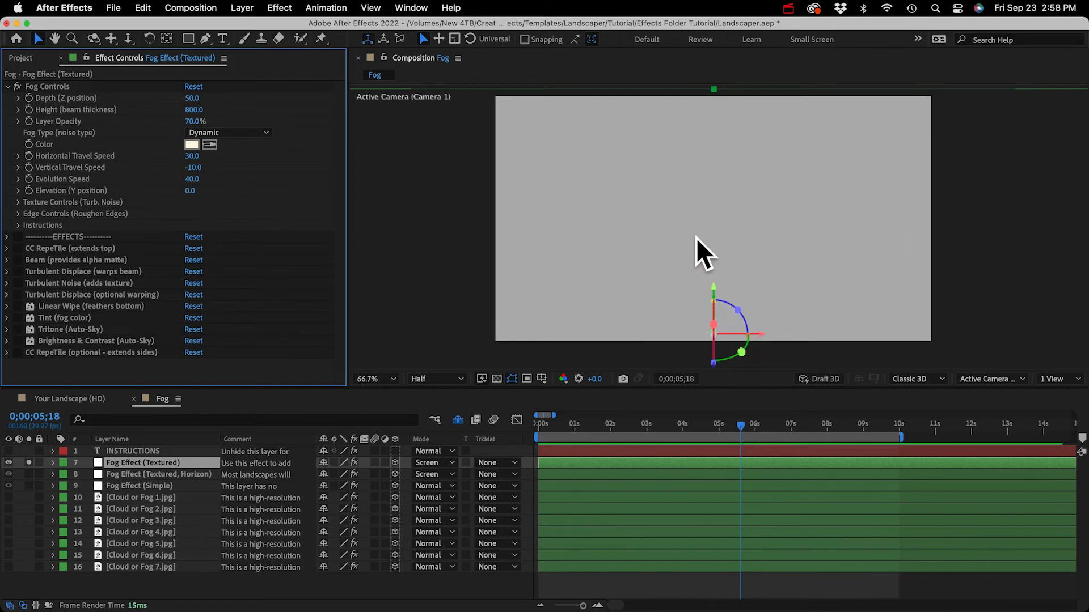
{"action": "left_click", "coordinate": [100, 248]}
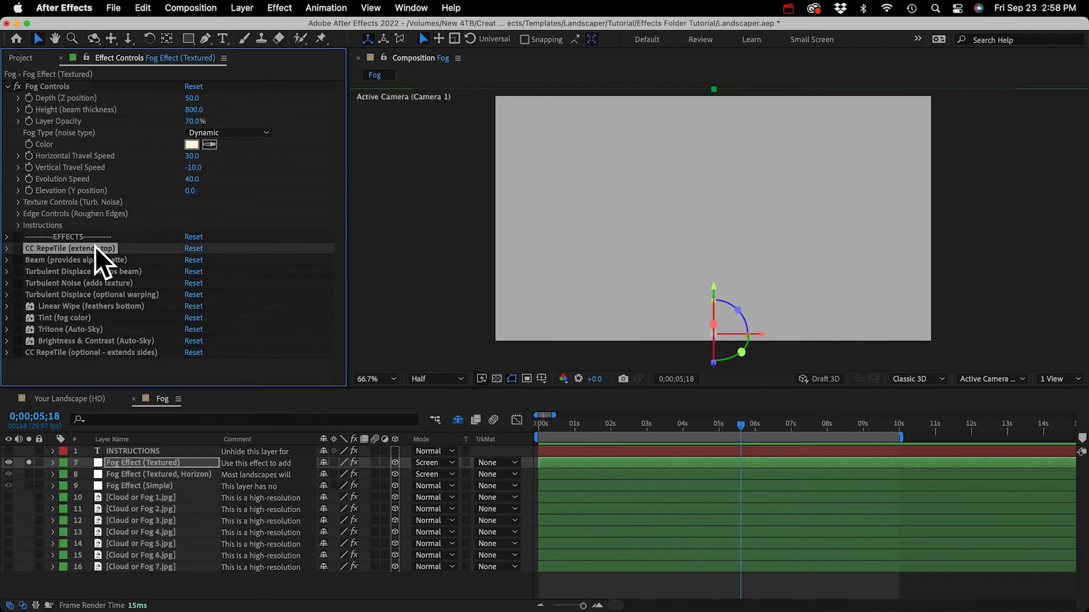
- Turn on CC RepeTile (extends top) and Beam (provides alpha matte) on Fog Effect (Textured) and return to 0;00;00;00
{"action": "left_click", "coordinate": [17, 248]}
{"action": "left_click", "coordinate": [17, 259]}
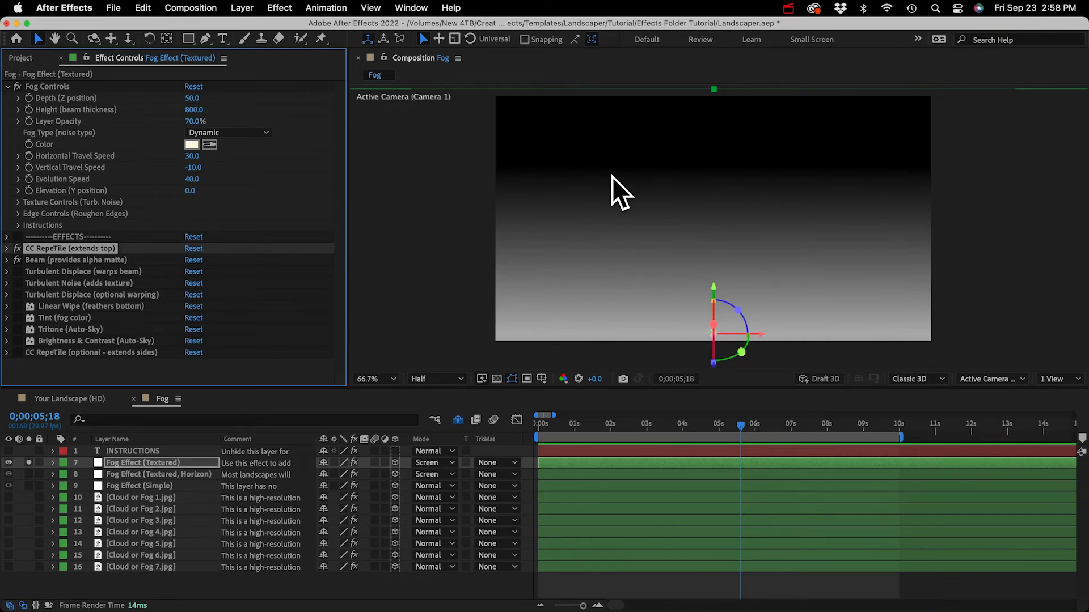
{"action": "left_click", "coordinate": [539, 427]}
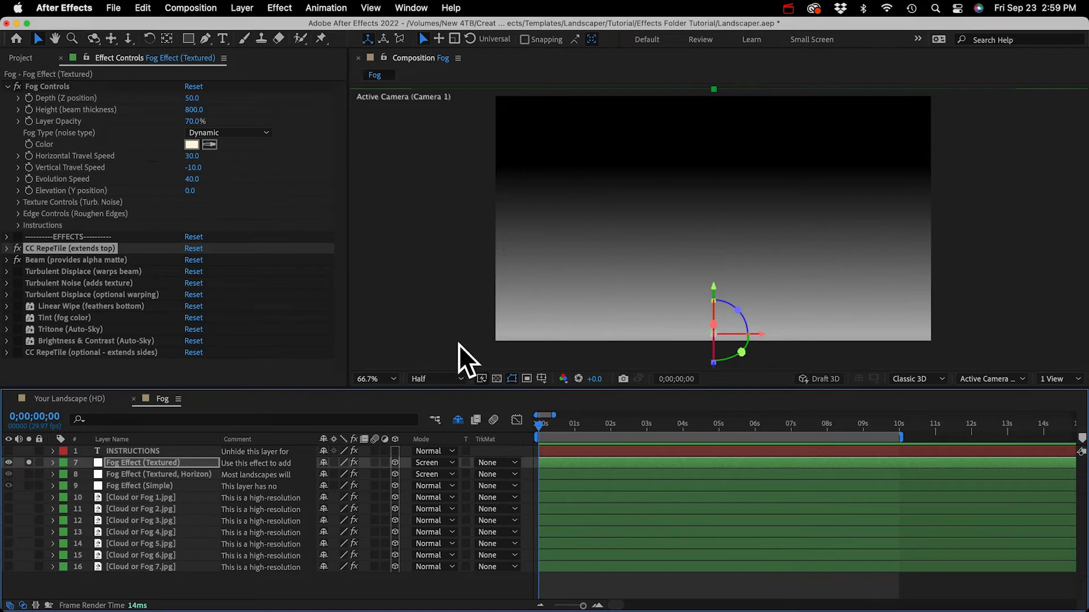
- Reveal the shy layers, solo Camera 1 through Ground (Projection Screen) alongside the fog, and set the fog's Height (beam thickness) to 741
{"action": "left_click", "coordinate": [457, 420]}
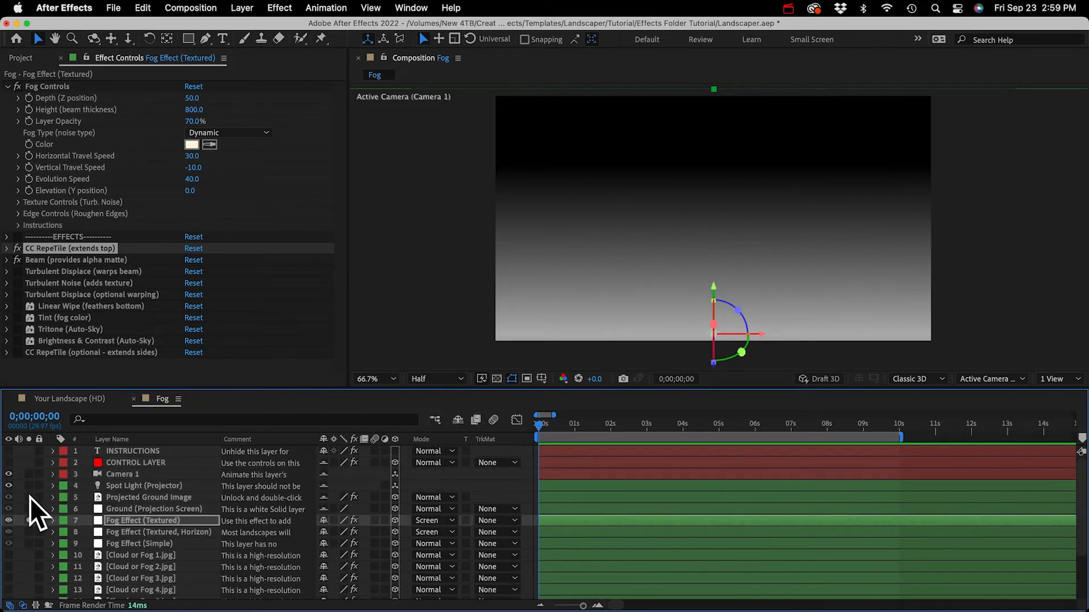
{"action": "left_click", "coordinate": [33, 480]}
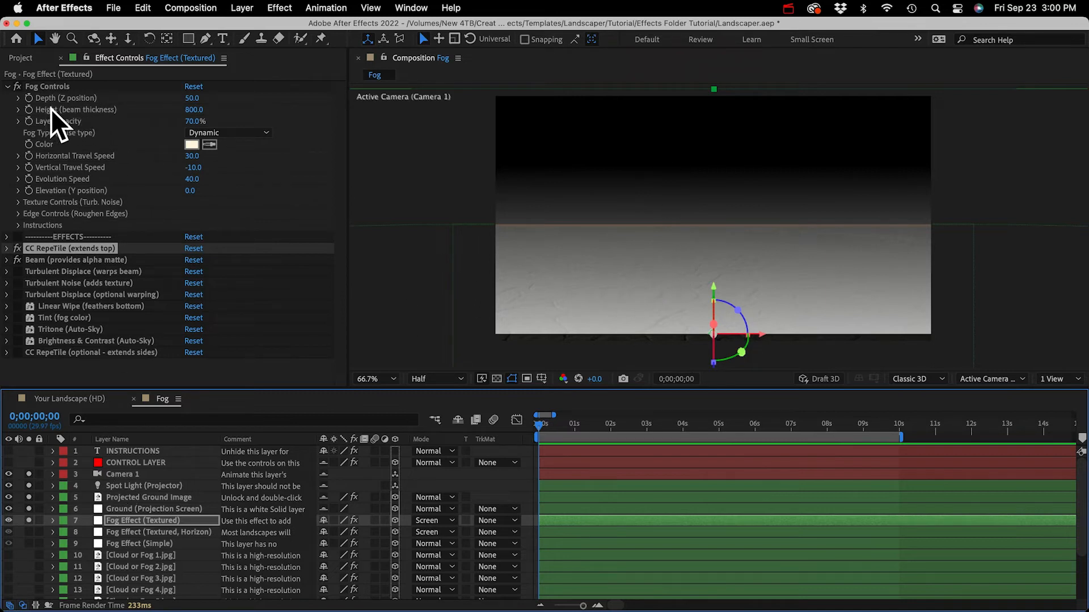
{"action": "left_click_drag", "start_coordinate": [196, 110], "coordinate": [399, 108]}
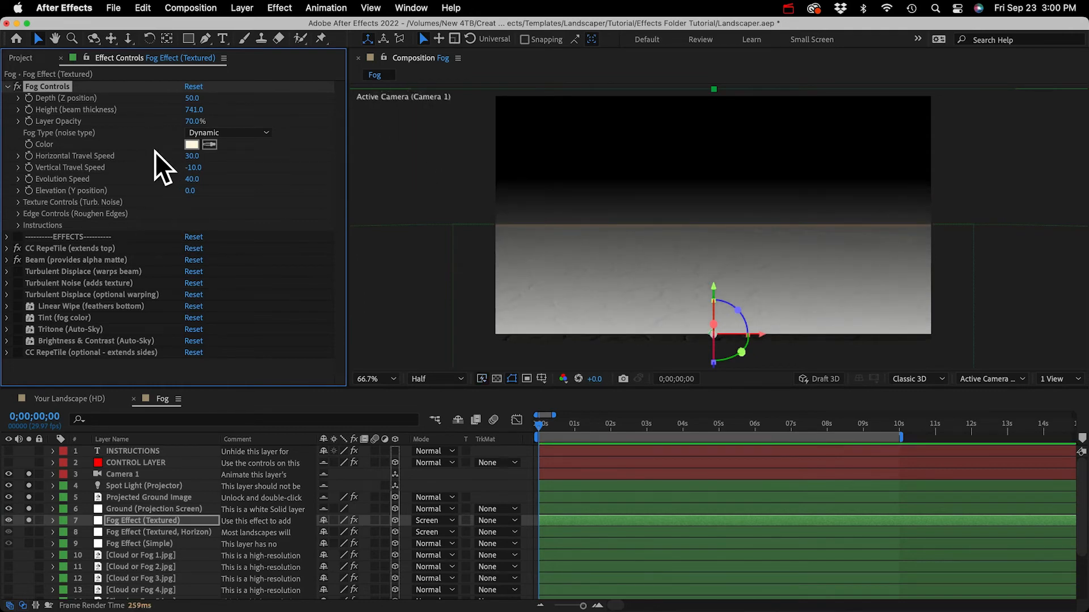
- Turn on Turbulent Displace (warps beam) and Turbulent Noise (adds texture), testing Turbulent Displace (optional warping) but leaving it off
{"action": "left_click", "coordinate": [39, 271]}
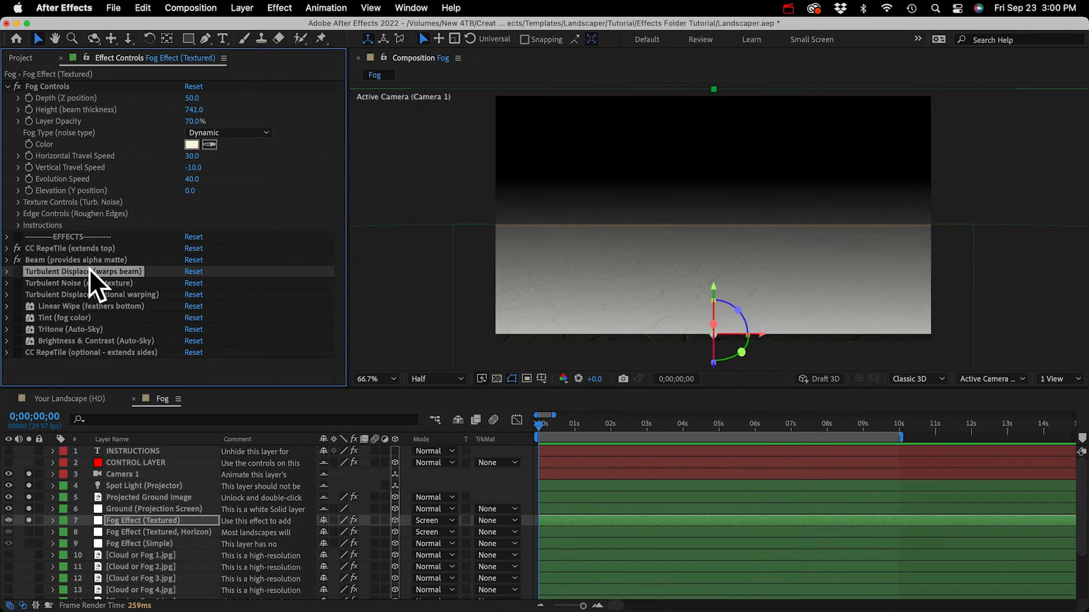
{"action": "left_click", "coordinate": [18, 271]}
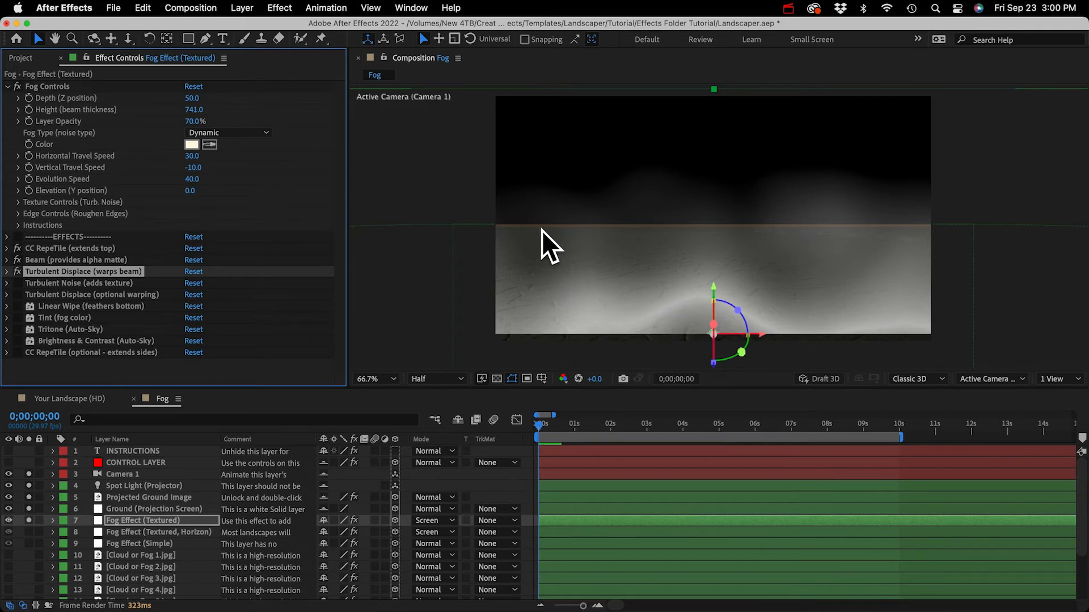
{"action": "left_click", "coordinate": [16, 283]}
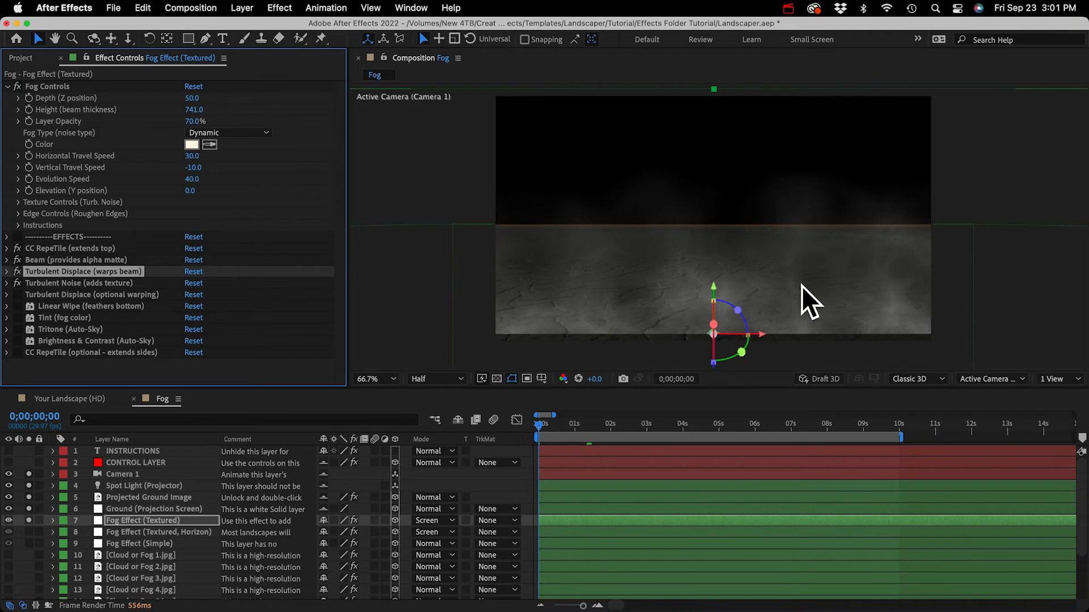
{"action": "left_click", "coordinate": [20, 294]}
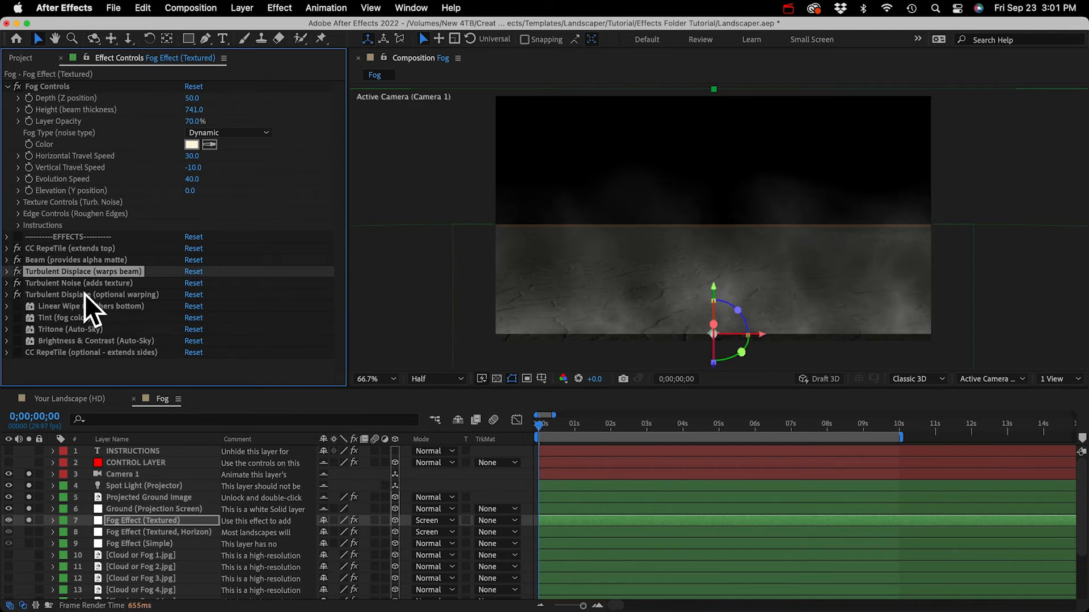
{"action": "left_click", "coordinate": [18, 294]}
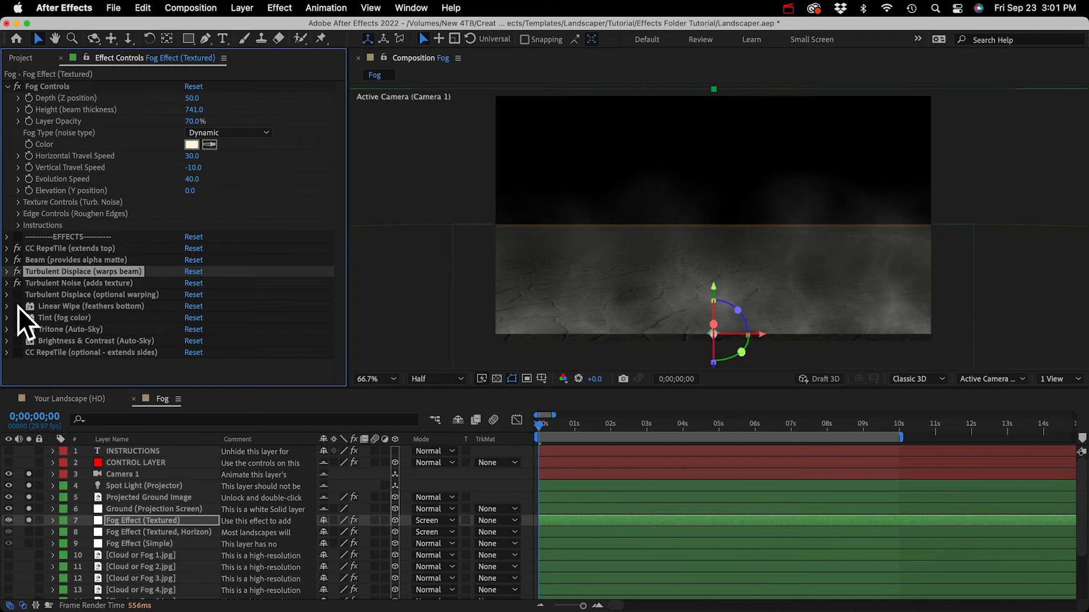
- Turn on Linear Wipe (feathers bottom), Tint (fog color), Tritone (Auto-Sky) and Brightness & Contrast (Auto-Sky) for the fog
{"action": "left_click", "coordinate": [17, 306]}
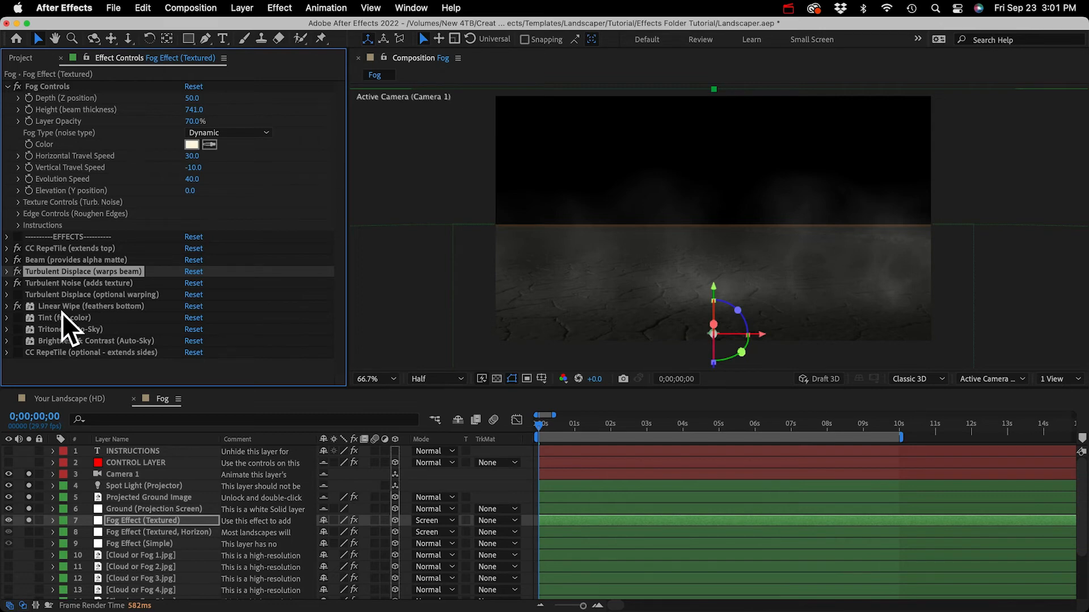
{"action": "left_click", "coordinate": [16, 318]}
{"action": "left_click", "coordinate": [18, 339]}
- Select CC RepeTile (optional - extends sides) and inspect how far the fog layer extends beyond the frame's sides
{"action": "left_click", "coordinate": [64, 353]}
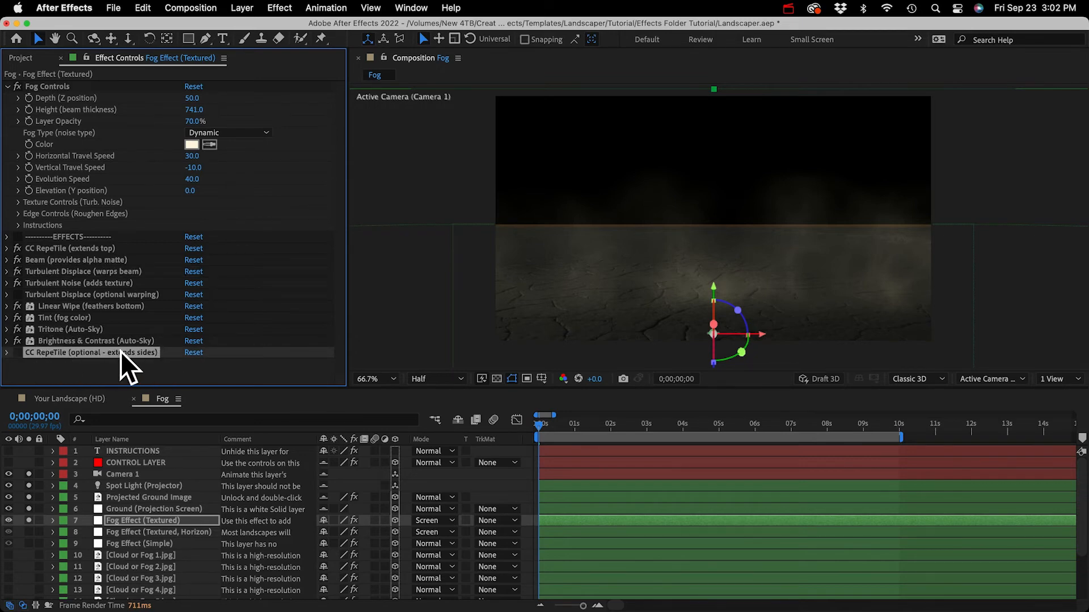
{"action": "key", "text": "comma"}
{"action": "key", "text": "comma"}
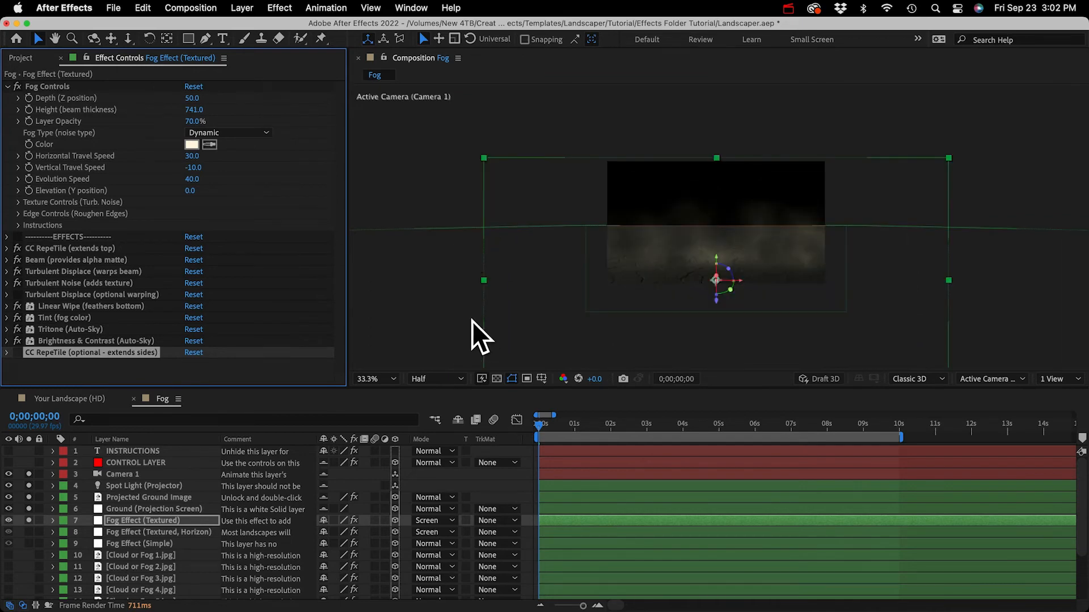
{"action": "key", "text": "period"}
{"action": "key", "text": "period"}
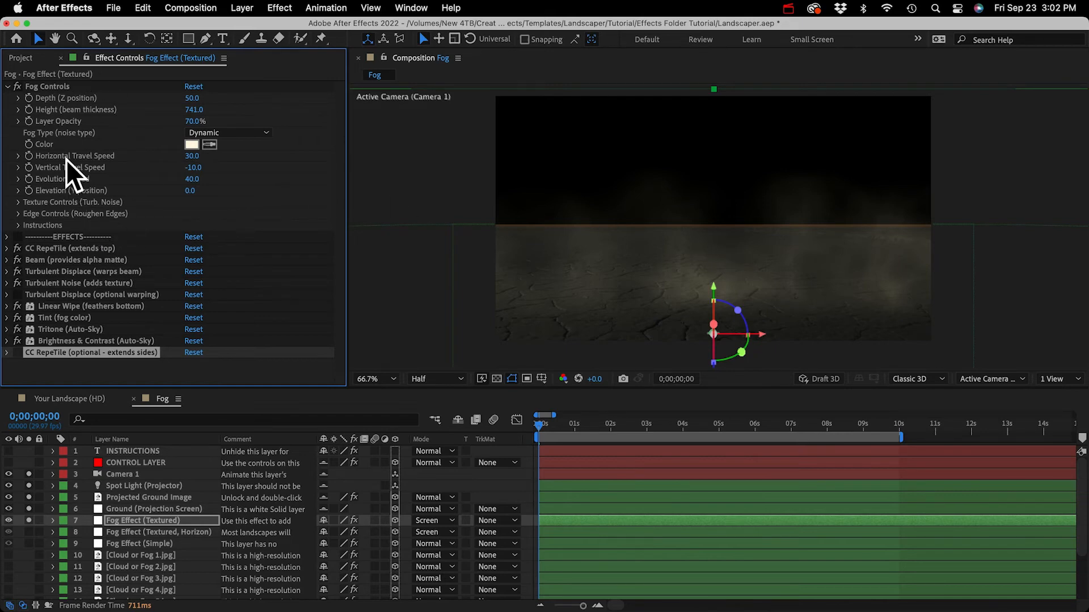
- Set the Depth (Z position) of Fog Effect (Textured) to 600 and scale the layer down to 120.6%
{"action": "left_click", "coordinate": [62, 87]}
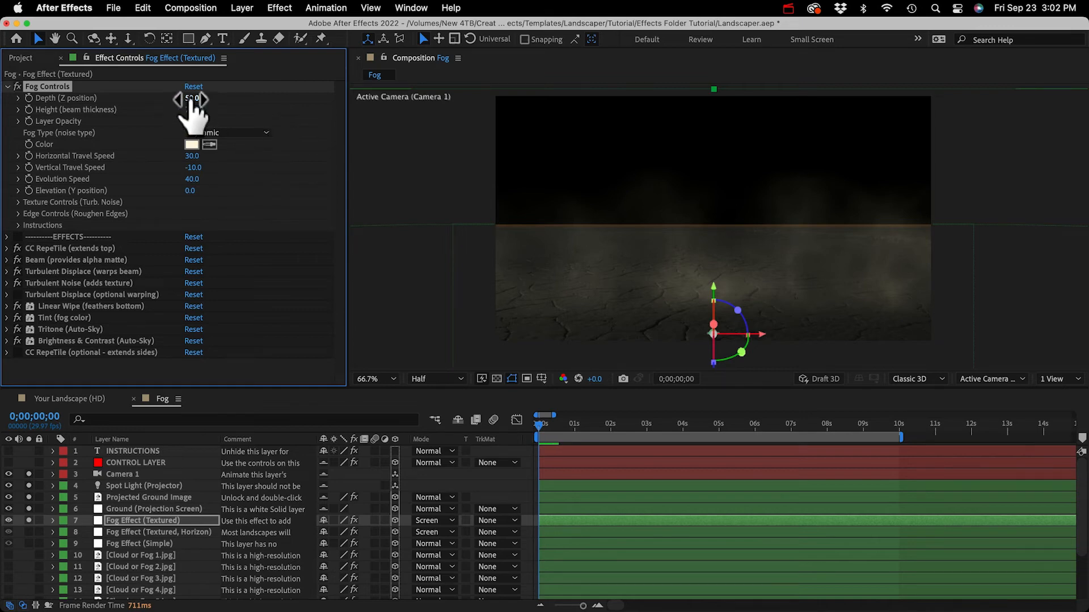
{"action": "left_click_drag", "start_coordinate": [192, 98], "coordinate": [237, 107]}
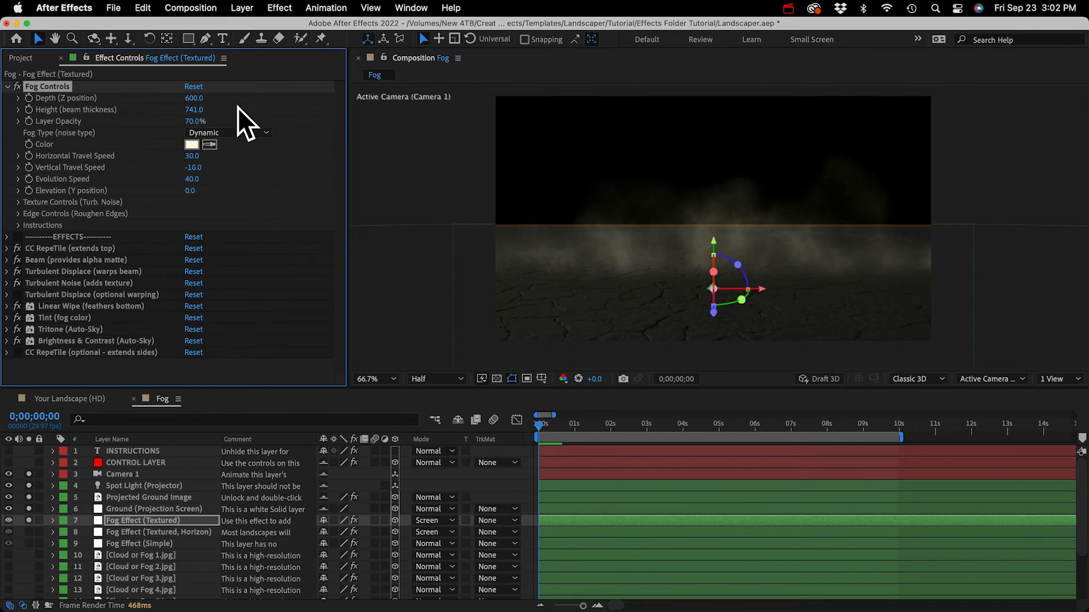
{"action": "left_click", "coordinate": [131, 519]}
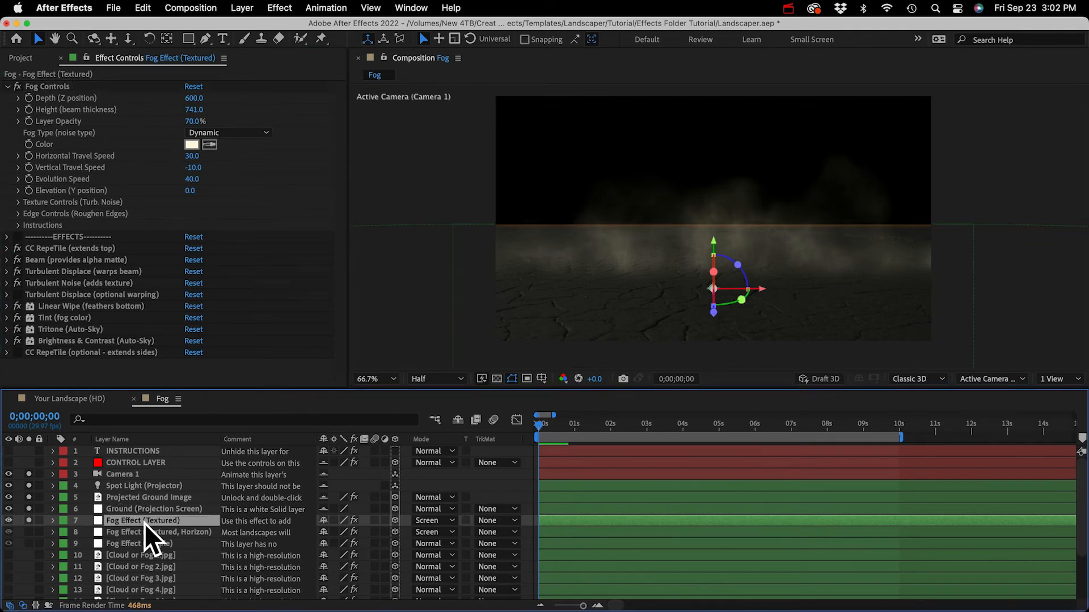
{"action": "key", "text": "s"}
{"action": "left_click_drag", "start_coordinate": [341, 533], "coordinate": [731, 359]}
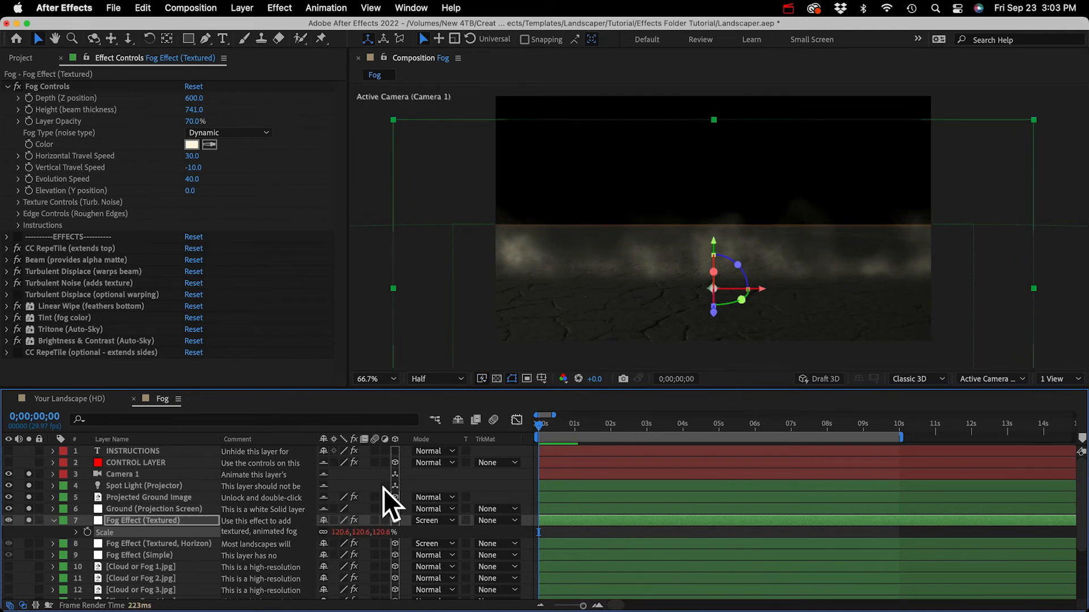
- Duplicate Fog Effect (Textured) and set the copy's Depth (Z position) to 1740
{"action": "left_click", "coordinate": [138, 521]}
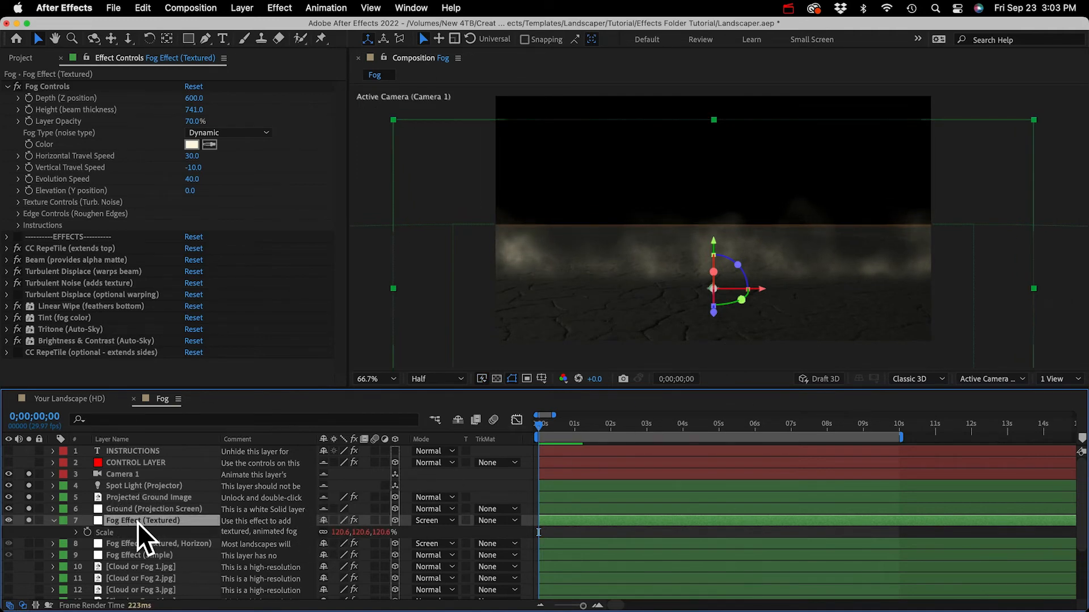
{"action": "key", "text": "super+d"}
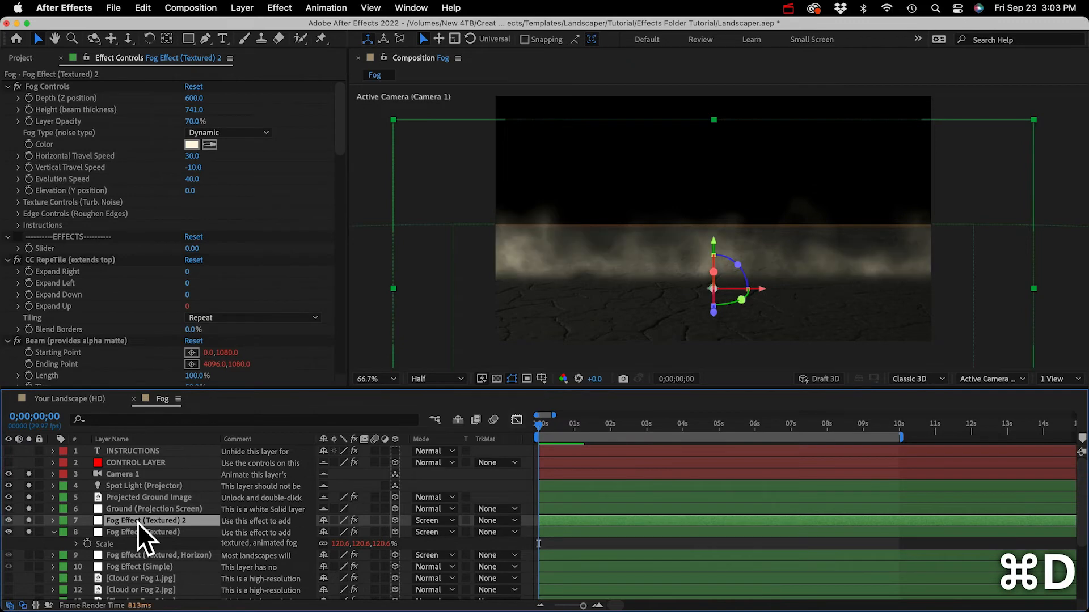
{"action": "left_click_drag", "start_coordinate": [192, 100], "coordinate": [353, 94]}
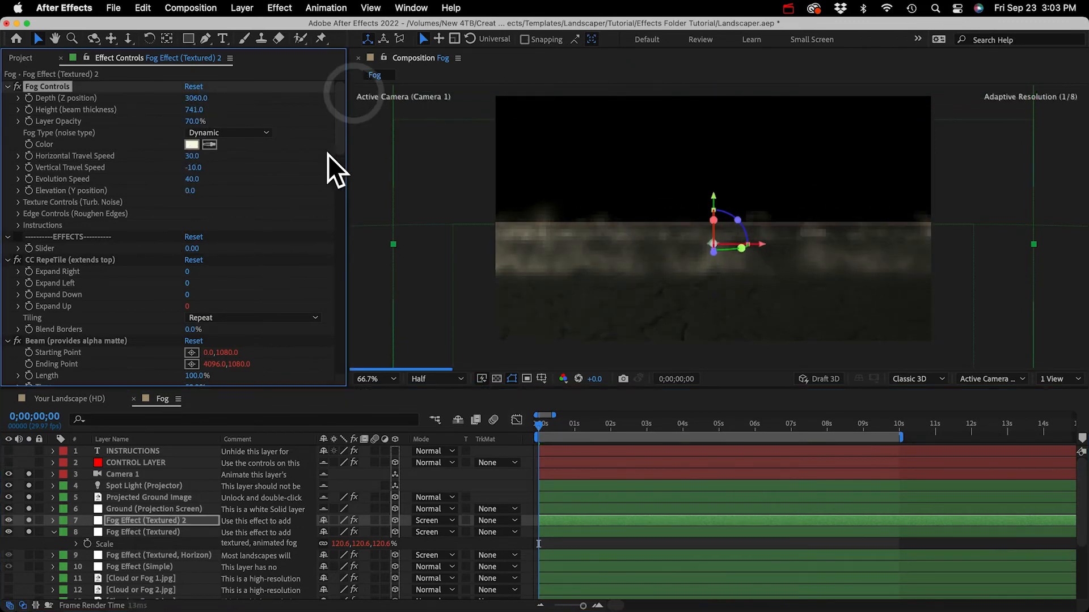
{"action": "left_click_drag", "start_coordinate": [196, 97], "coordinate": [92, 108]}
- Duplicate the fog layer twice more with the newest copy at Depth (Z position) 30, and preview the layered fog
{"action": "key", "text": "super+d"}
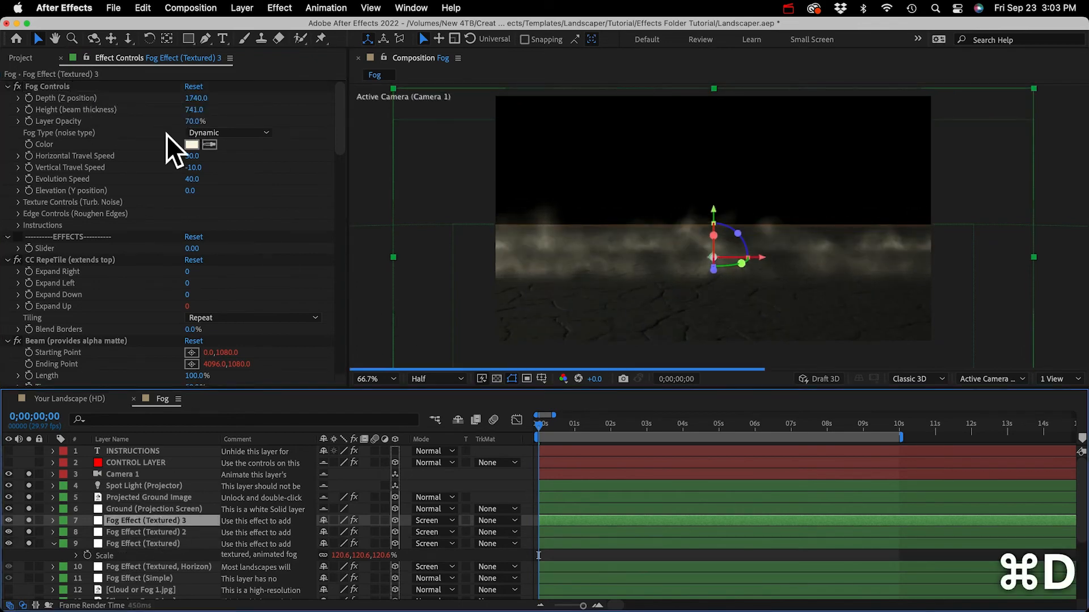
{"action": "key", "text": "super+d"}
{"action": "left_click_drag", "start_coordinate": [191, 98], "coordinate": [8, 134]}
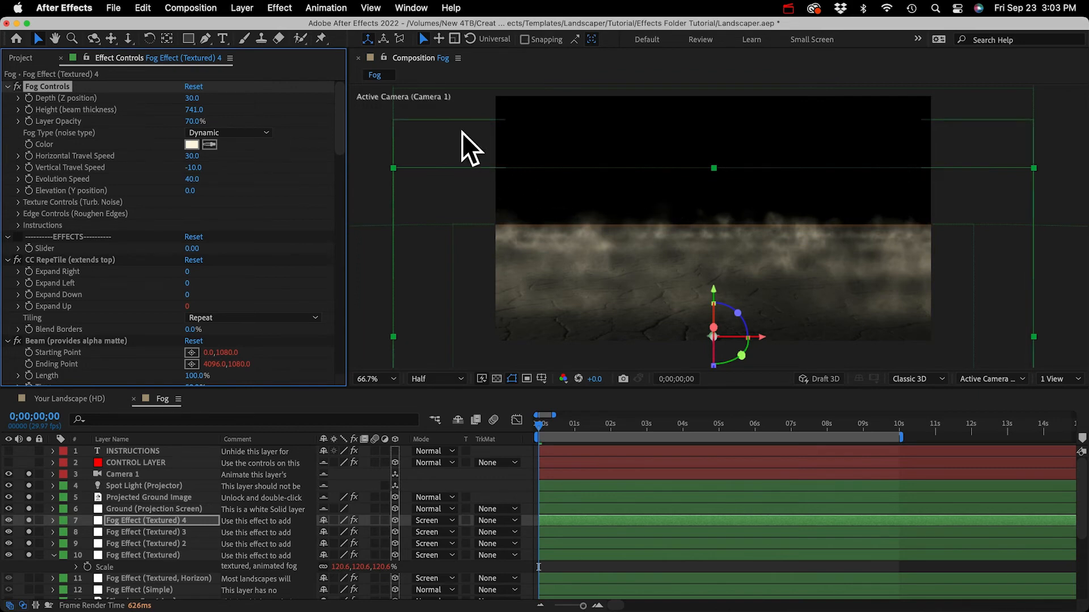
{"action": "key", "text": "space"}
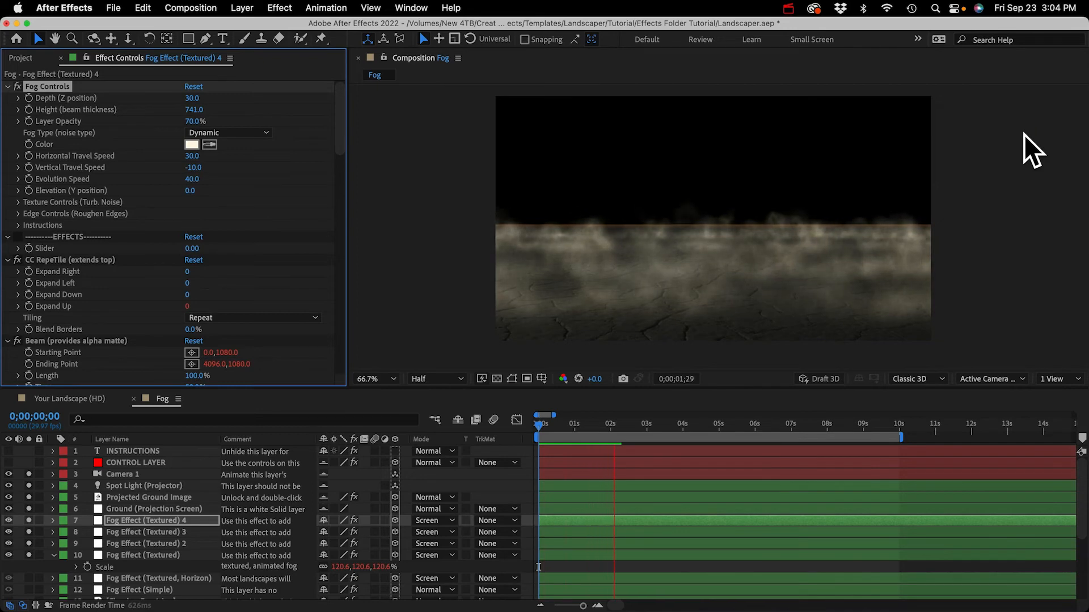
{"action": "key", "text": "space"}
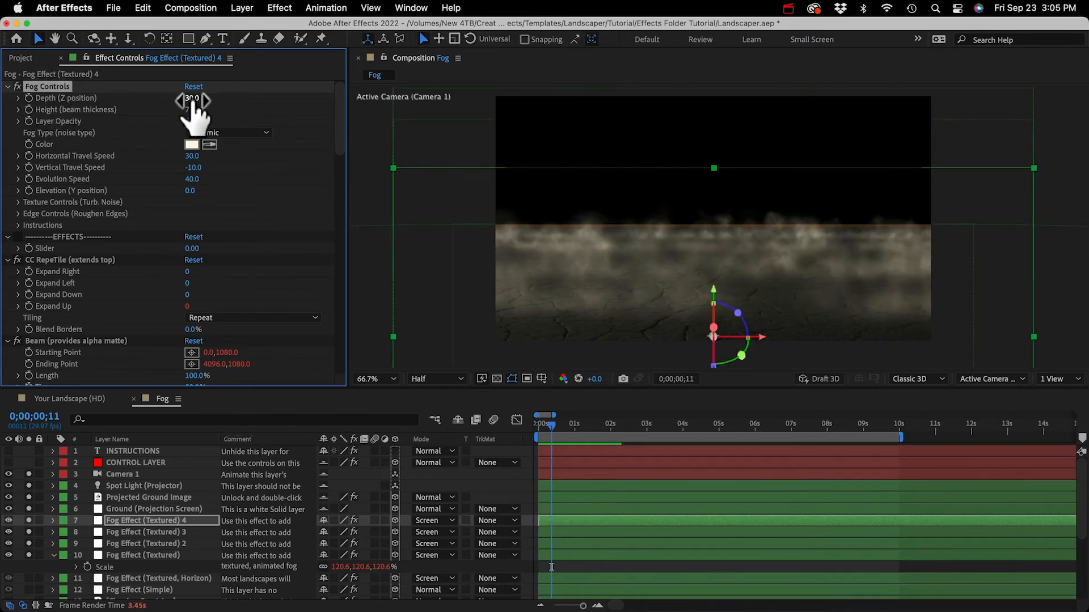
- Set the Depth (Z position) of Fog Effect (Textured) 4 to 20 and reveal the layer's Position property
{"action": "mouse_move", "coordinate": [192, 100]}
{"action": "left_mouse_down"}
{"action": "mouse_move", "coordinate": [226, 97]}
{"action": "mouse_move", "coordinate": [182, 97]}
{"action": "left_mouse_up"}
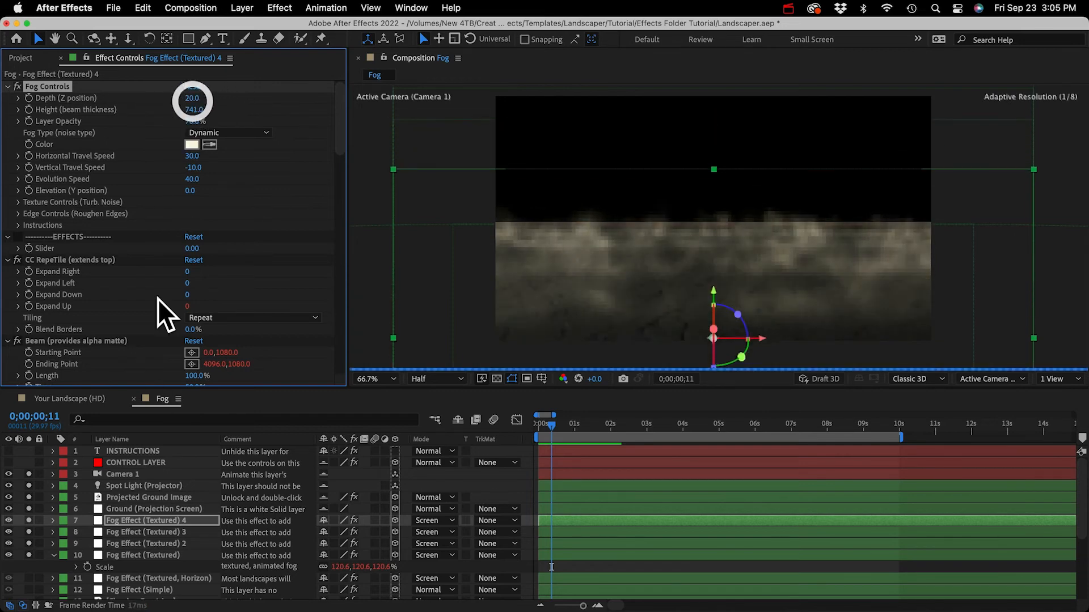
{"action": "left_click", "coordinate": [129, 520]}
{"action": "key", "text": "p"}
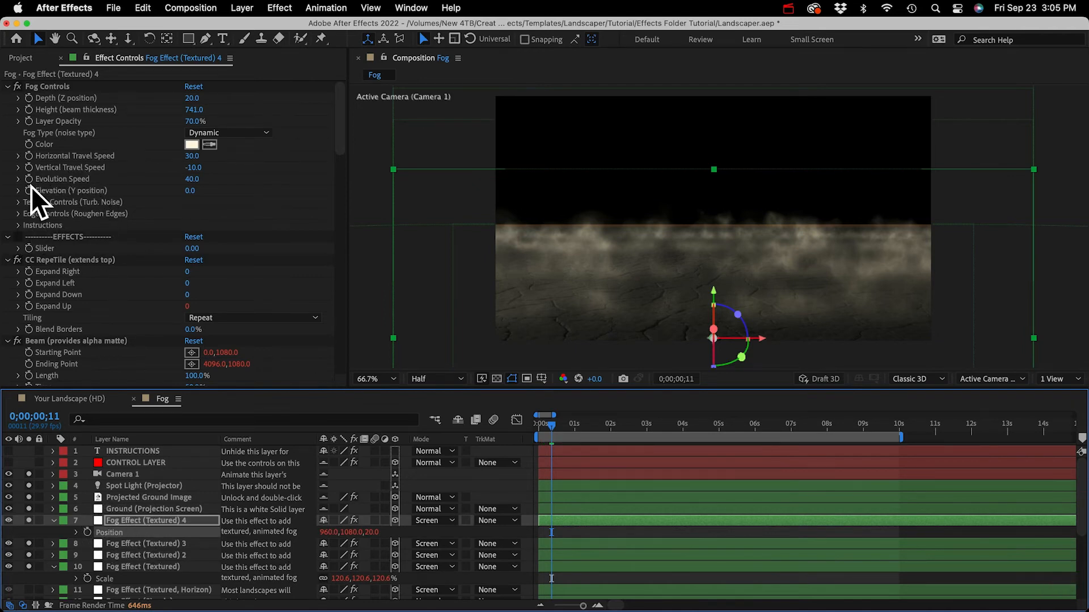
- Expand Texture Controls (Turb. Noise) and Edge Controls (Roughen Edges) in Fog Controls to examine their settings
{"action": "left_click", "coordinate": [33, 202]}
{"action": "left_click", "coordinate": [17, 202]}
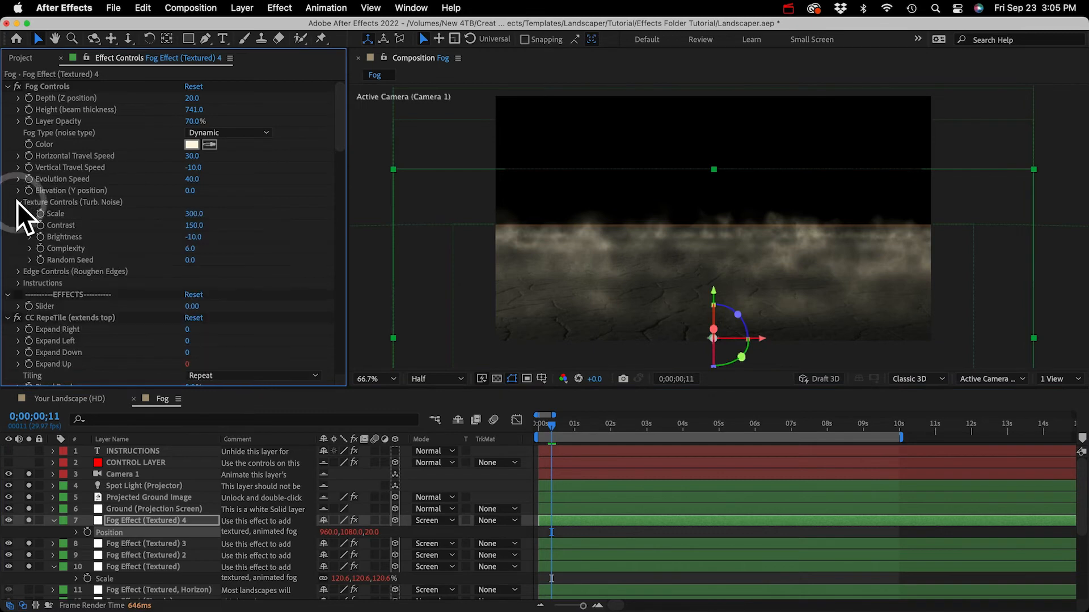
{"action": "left_click", "coordinate": [18, 271]}
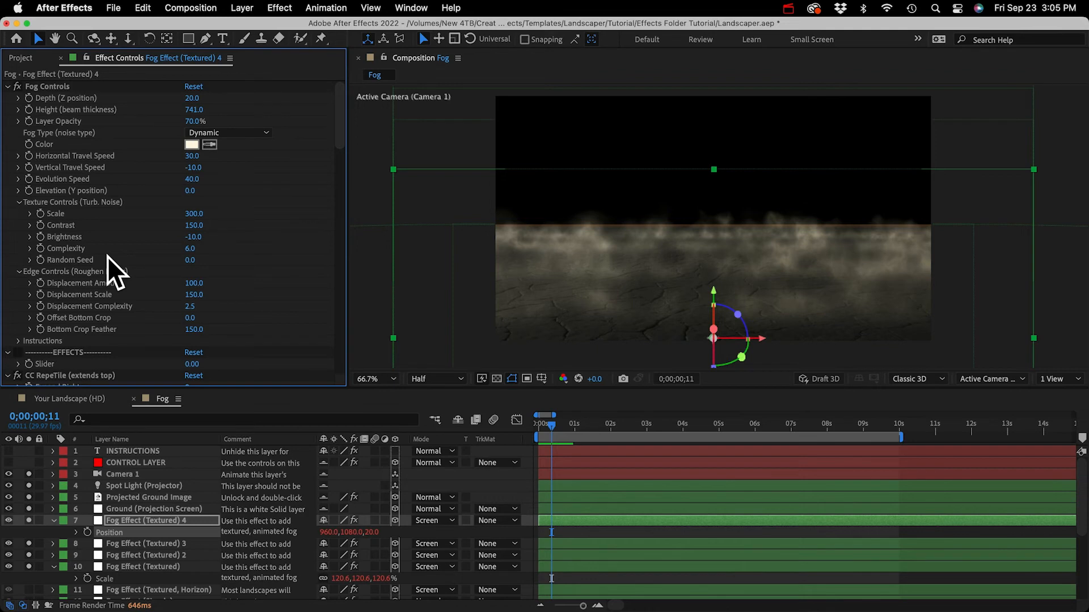
- Copy Fog Effect (Textured) 4 into Your Landscape (HD), above Water Texture (Displacement Map)
{"action": "left_click", "coordinate": [125, 519]}
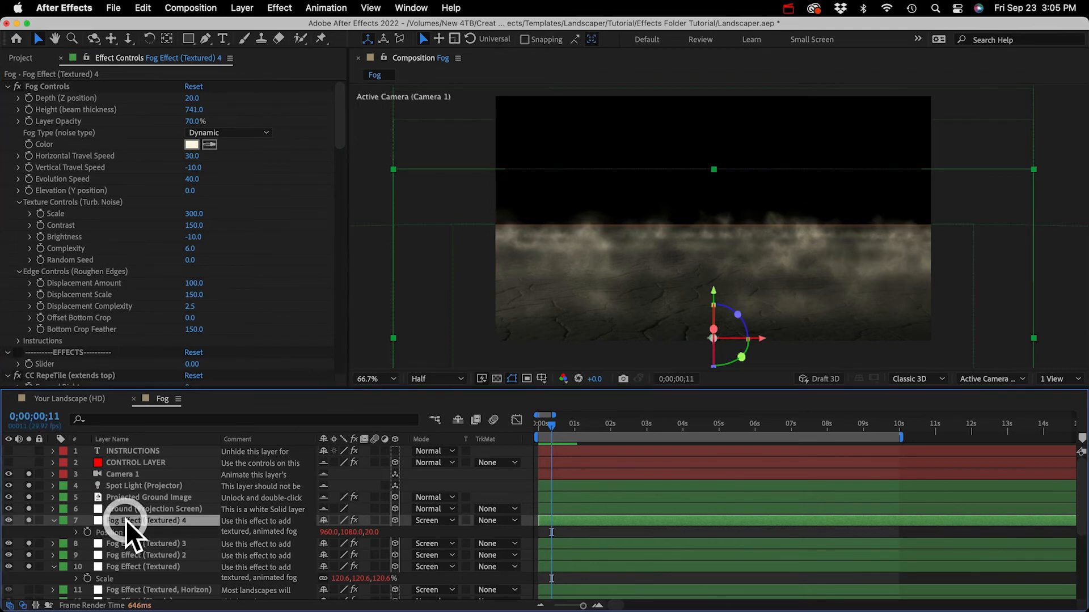
{"action": "key", "text": "super+c"}
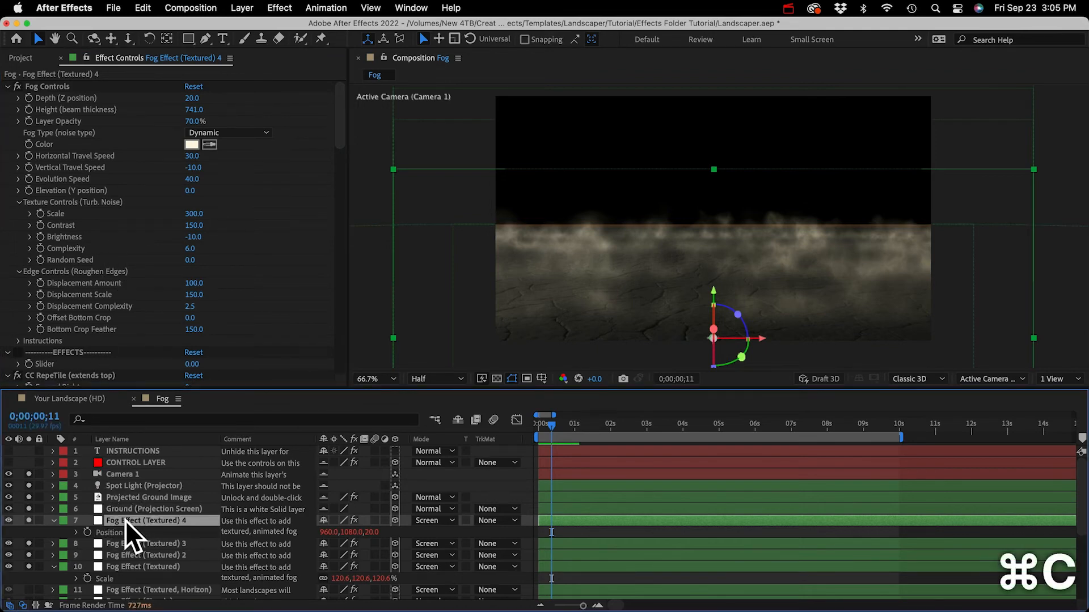
{"action": "left_click", "coordinate": [69, 399]}
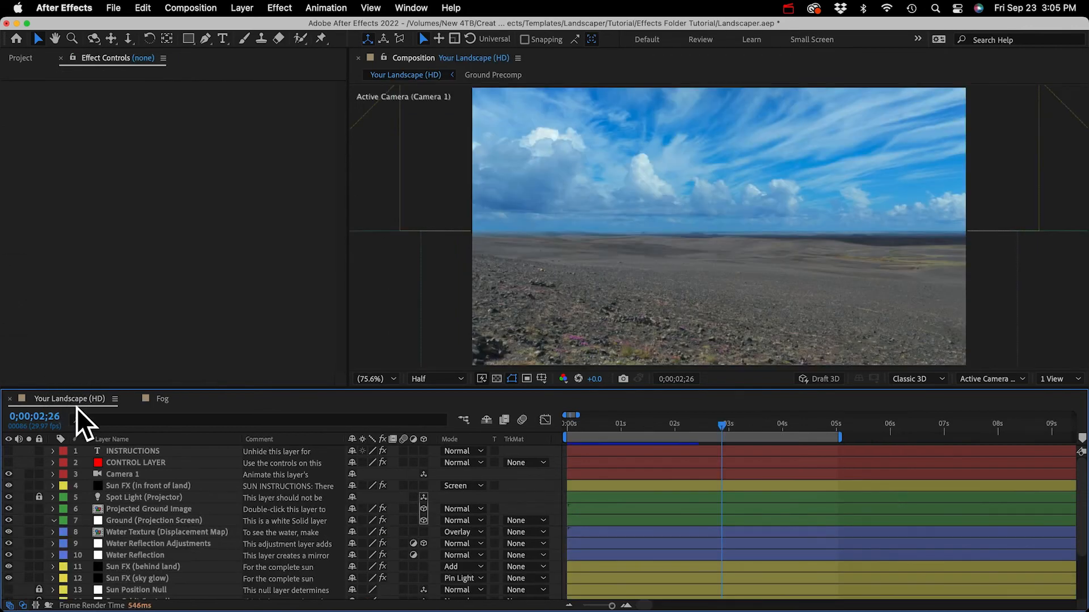
{"action": "left_click", "coordinate": [199, 533]}
{"action": "key", "text": "super+v"}
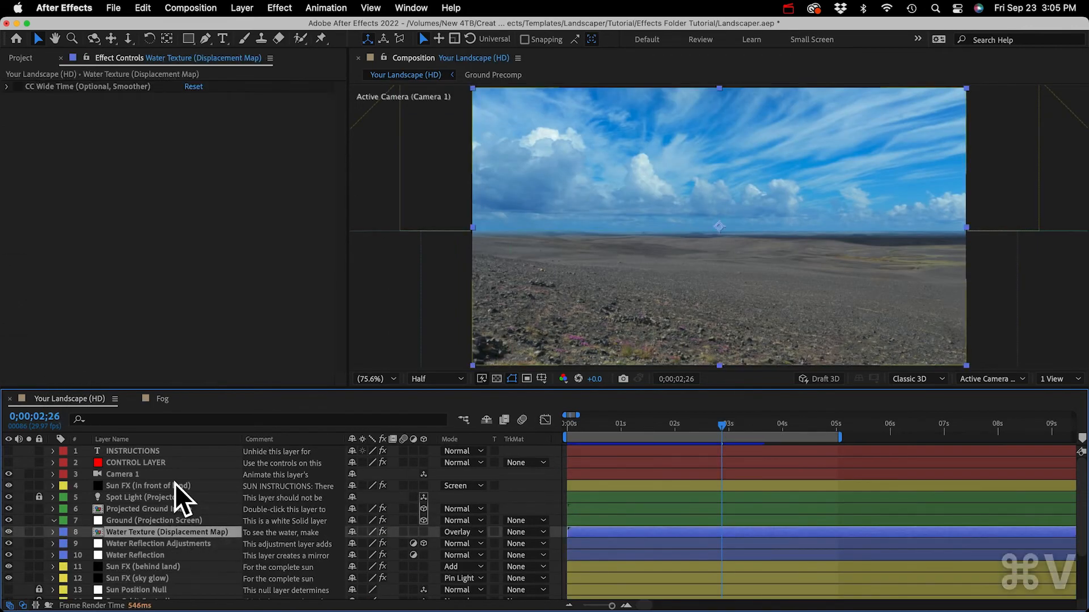
{"action": "left_click", "coordinate": [28, 532]}
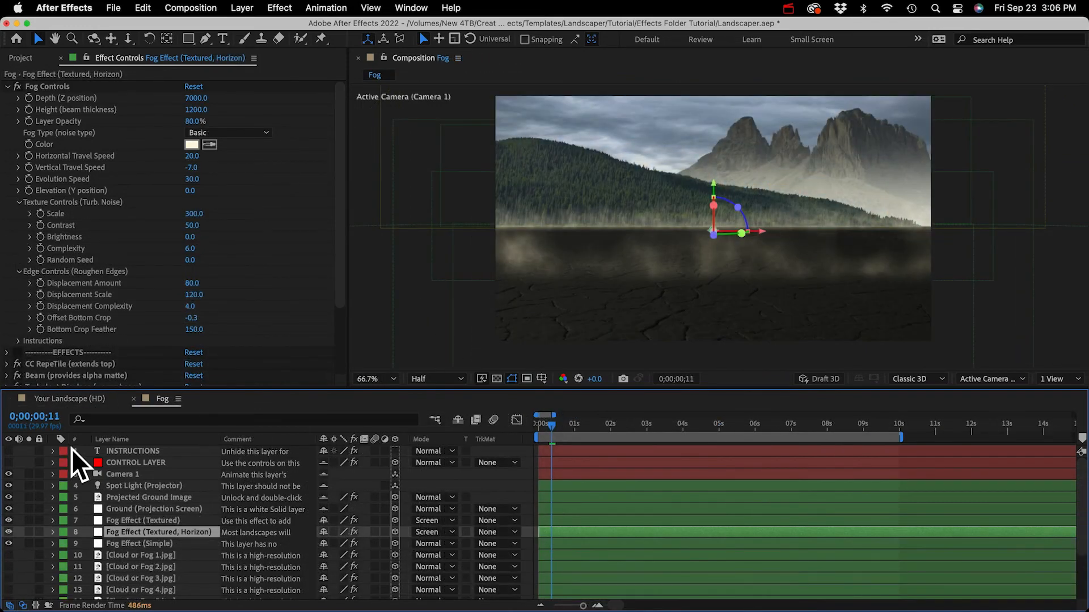
- Solo the Fog Effect (Textured, Horizon) layer in the Fog composition
{"action": "left_click", "coordinate": [29, 532]}
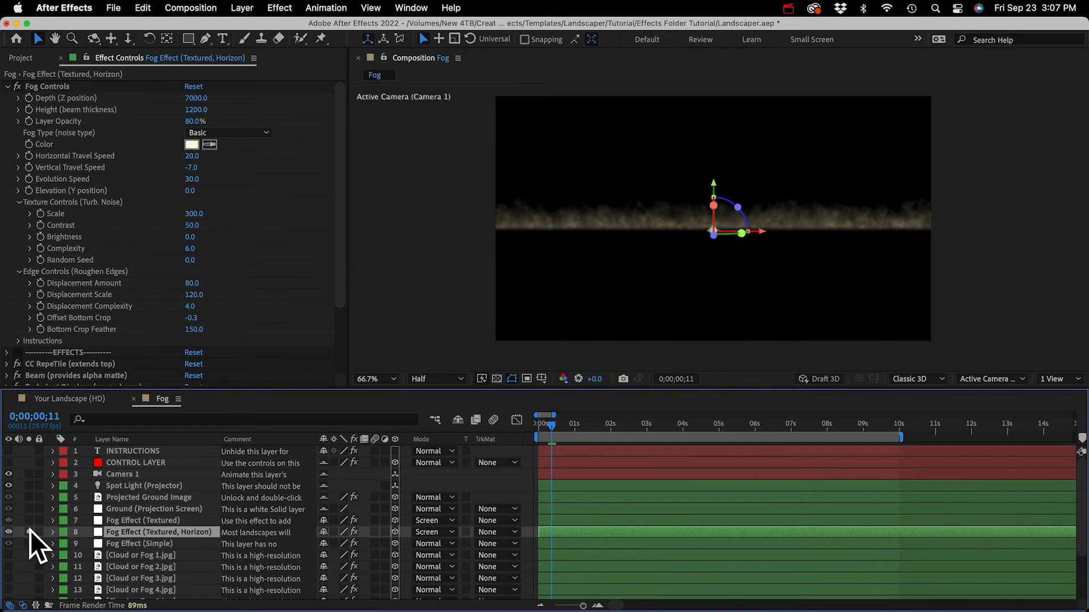
- Unsolo Fog Effect (Textured, Horizon) and toggle Fog Effect (Simple)'s visibility to examine what it adds to the landscape
{"action": "left_click", "coordinate": [29, 532]}
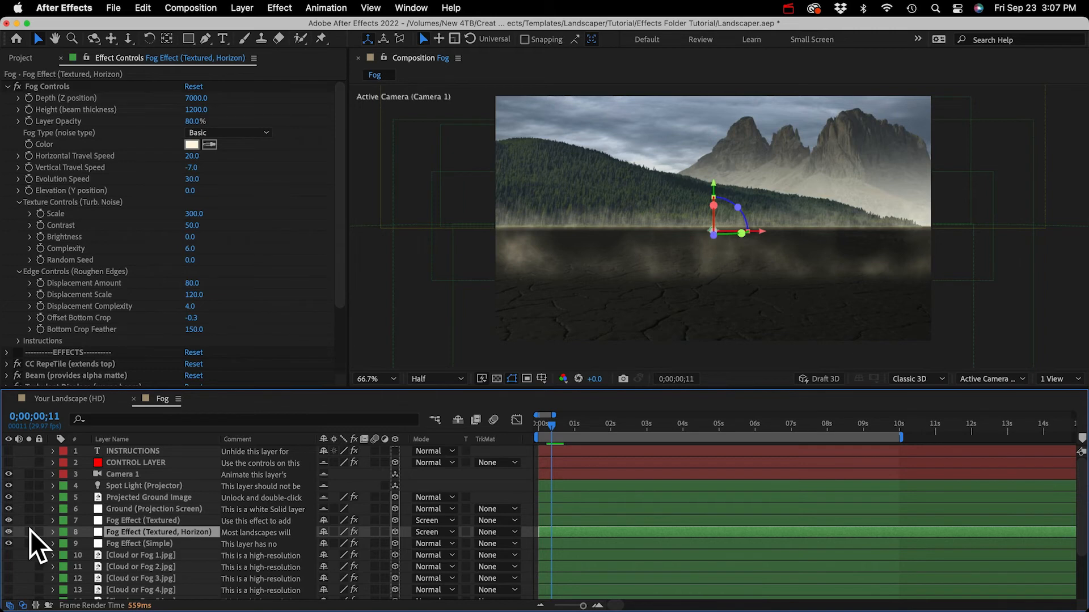
{"action": "left_click", "coordinate": [131, 542]}
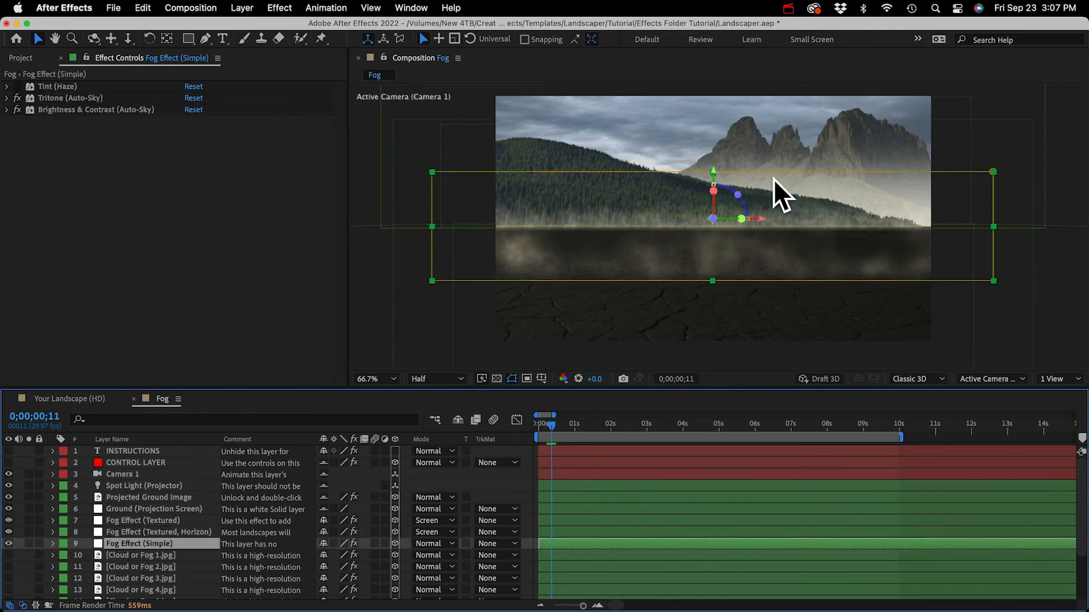
{"action": "left_click", "coordinate": [9, 543]}
{"action": "left_click", "coordinate": [8, 543]}
{"action": "left_click", "coordinate": [9, 543]}
{"action": "left_click", "coordinate": [8, 543]}
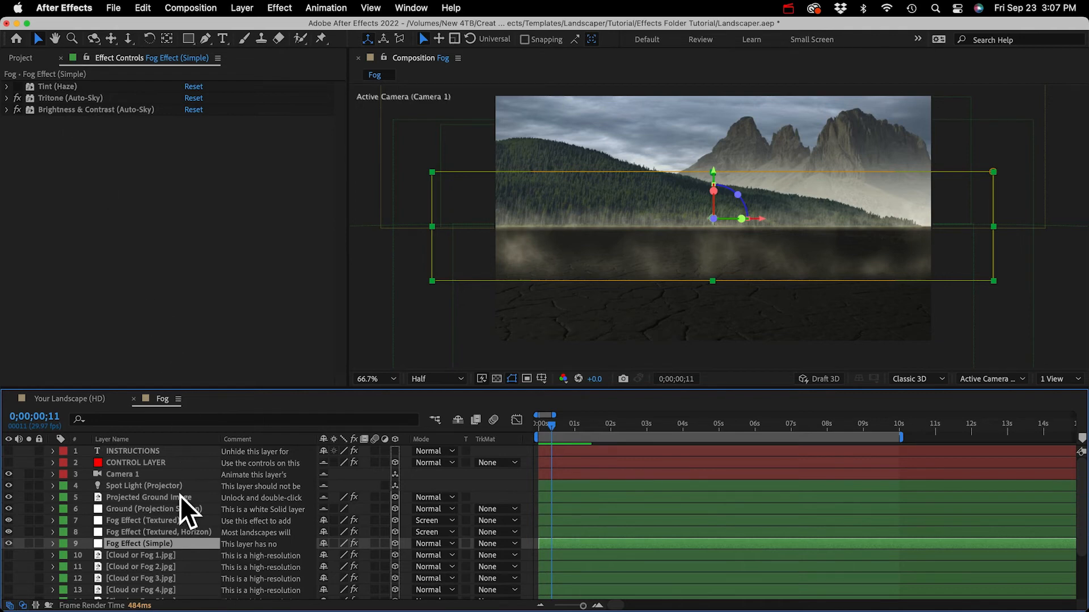
- Set Fog Effect (Simple)'s Mask Feather to 429 pixels and reshape its mask into a curve sloping down from the middle
{"action": "key", "text": "f"}
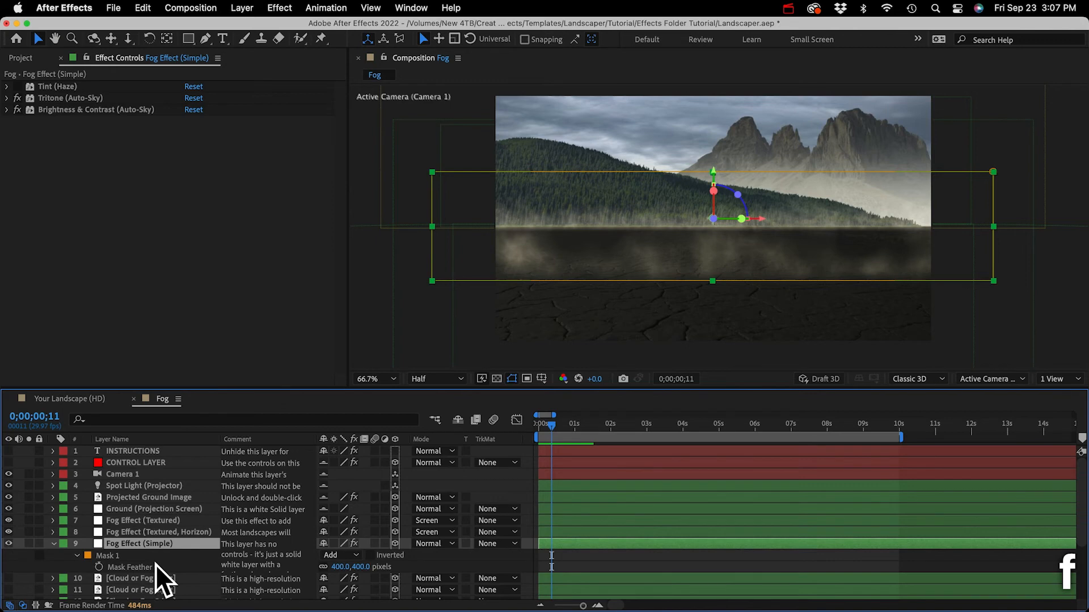
{"action": "mouse_move", "coordinate": [351, 567]}
{"action": "left_mouse_down"}
{"action": "mouse_move", "coordinate": [158, 576]}
{"action": "mouse_move", "coordinate": [356, 560]}
{"action": "left_mouse_up"}
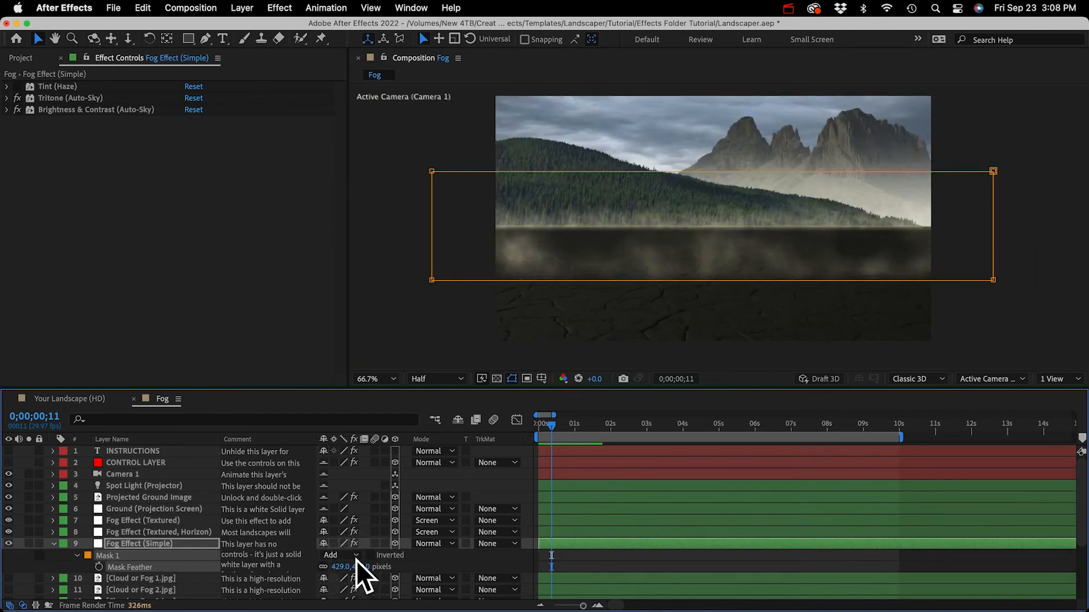
{"action": "key", "text": "g"}
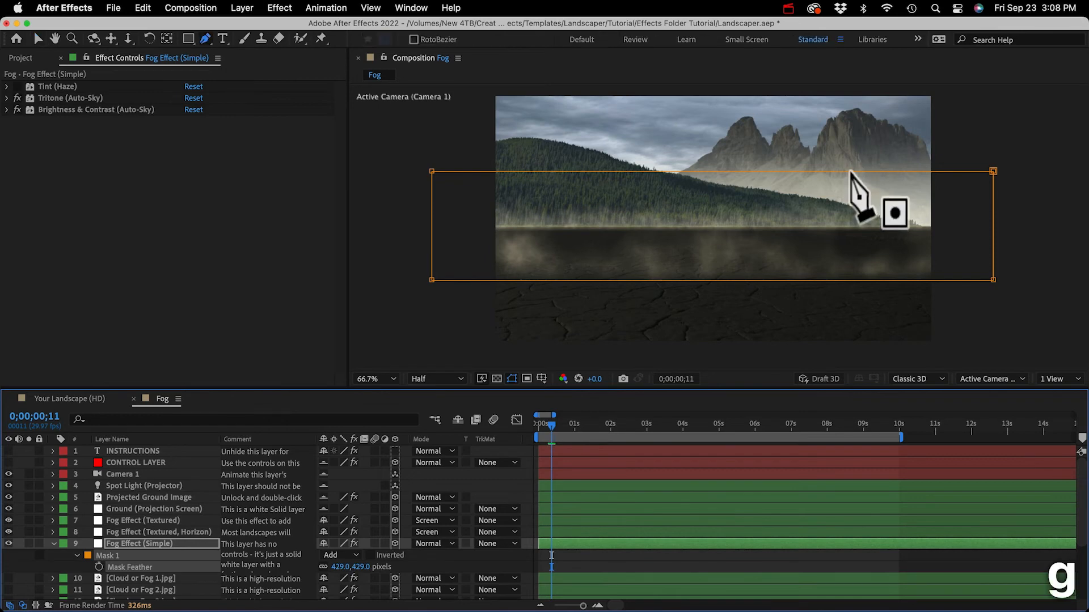
{"action": "left_click_drag", "start_coordinate": [992, 170], "coordinate": [688, 123]}
{"action": "left_click_drag", "start_coordinate": [800, 157], "coordinate": [718, 168]}
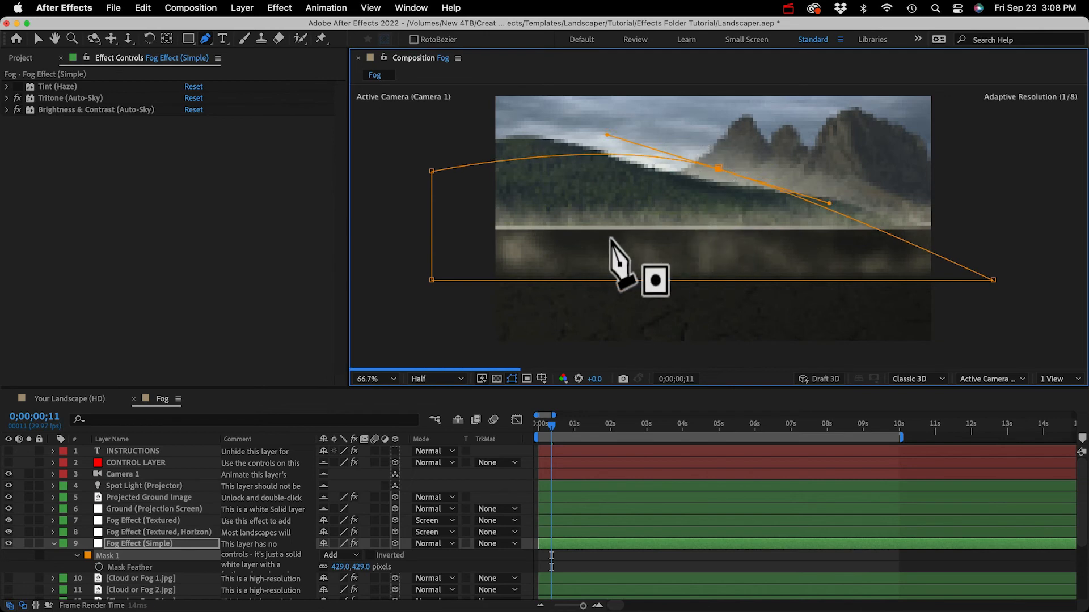
- Set the Z position of Fog Effect (Simple) to 11860 and collapse the layer's properties
{"action": "left_click", "coordinate": [154, 545]}
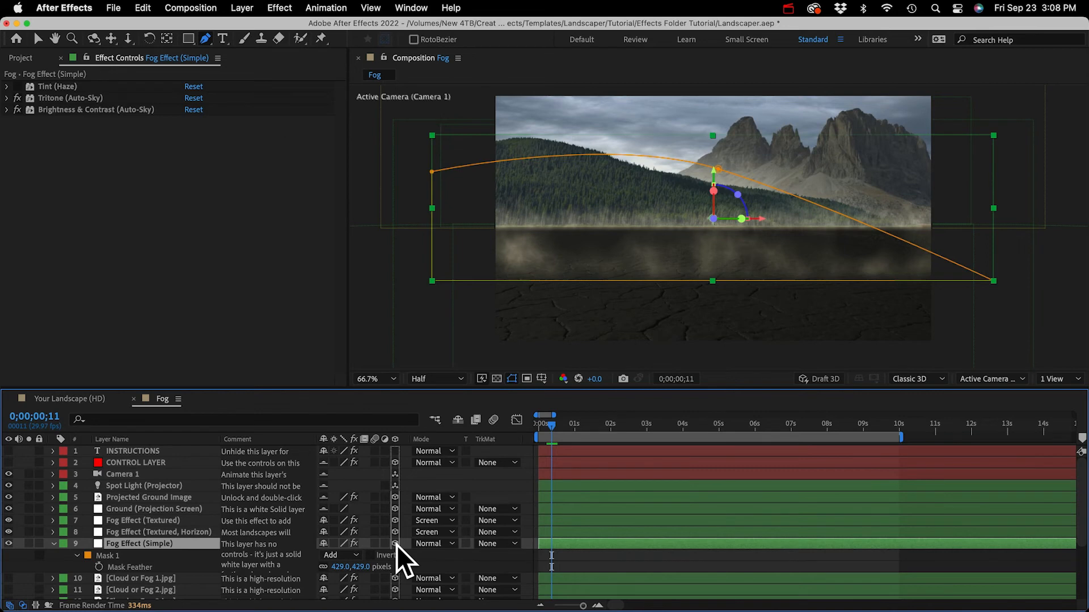
{"action": "key", "text": "p"}
{"action": "mouse_move", "coordinate": [366, 558]}
{"action": "left_mouse_down"}
{"action": "mouse_move", "coordinate": [127, 593]}
{"action": "mouse_move", "coordinate": [236, 563]}
{"action": "mouse_move", "coordinate": [365, 556]}
{"action": "left_mouse_up"}
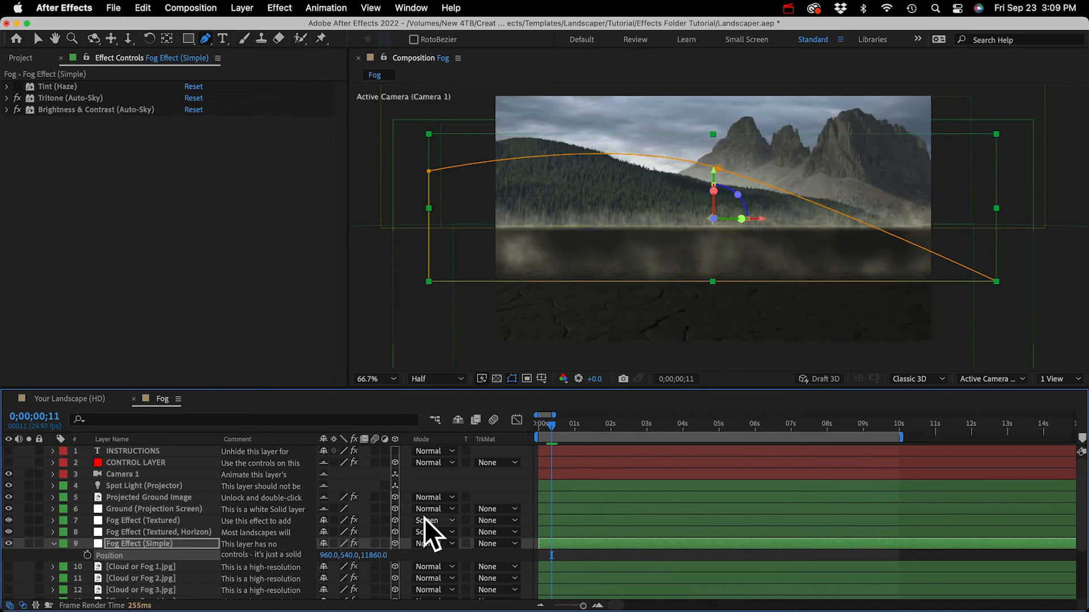
{"action": "left_click", "coordinate": [54, 544]}
- Examine the Cloud or Fog 1.jpg through Cloud or Fog 5.jpg layers by showing and hiding each one in turn
{"action": "scroll", "coordinate": [158, 554], "scroll_direction": "down", "scroll_amount": 5}
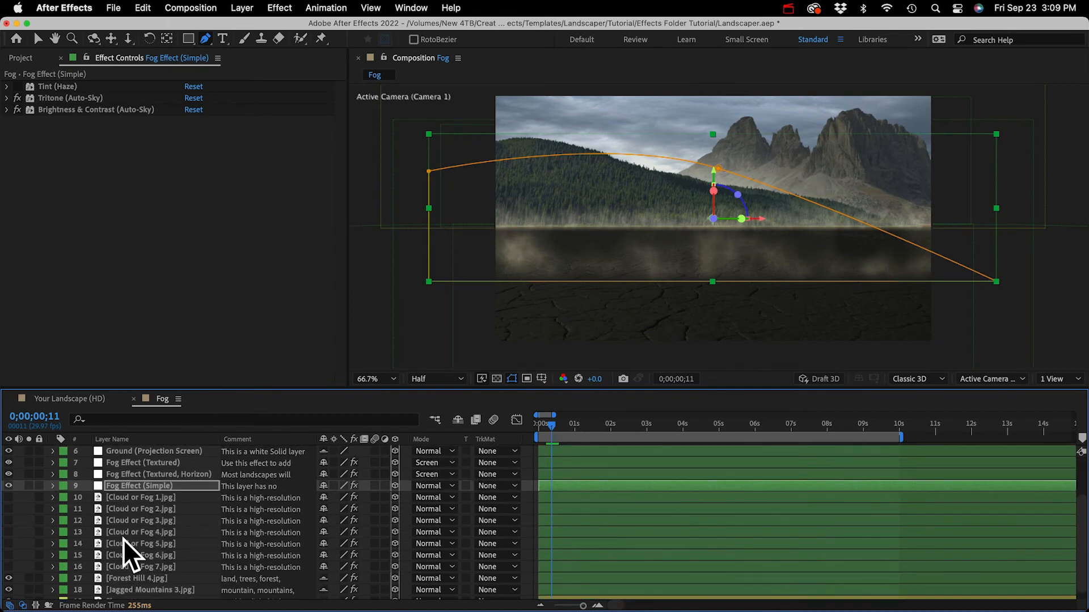
{"action": "left_click", "coordinate": [10, 498]}
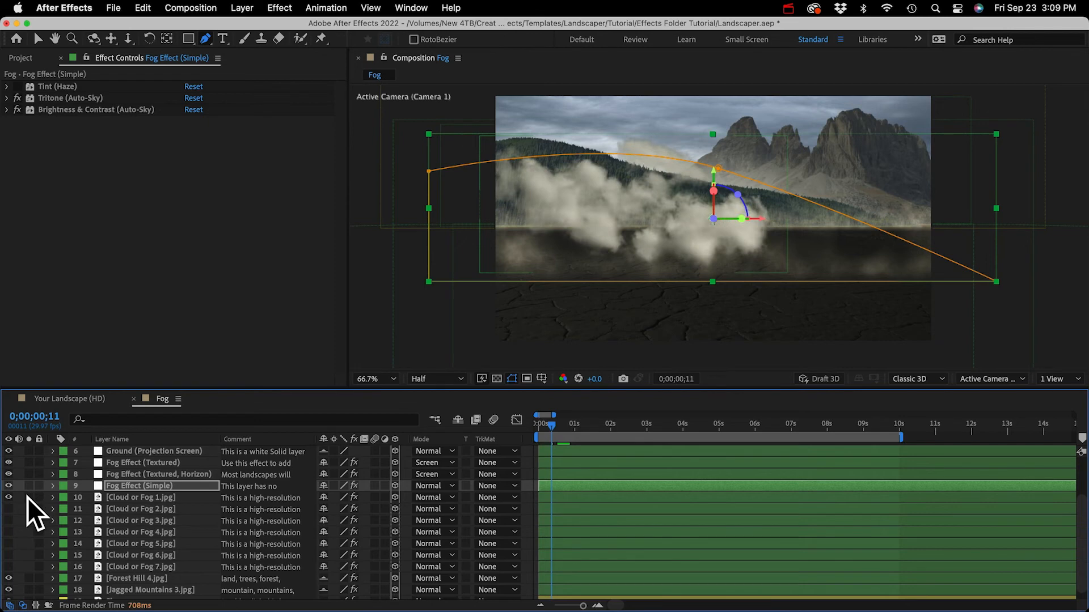
{"action": "left_click", "coordinate": [9, 497]}
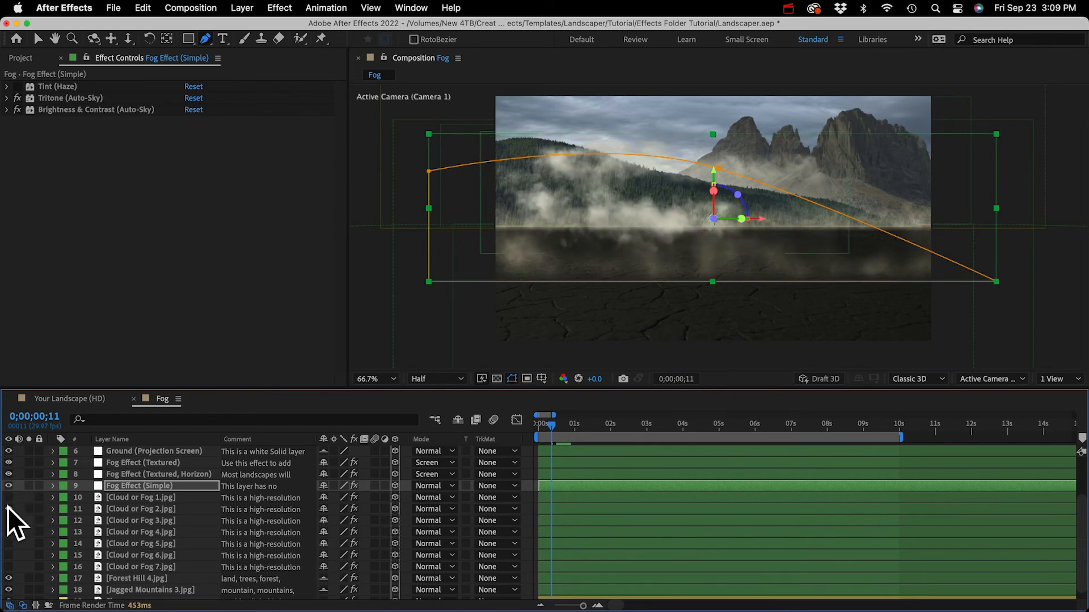
{"action": "left_click", "coordinate": [8, 508]}
{"action": "left_click", "coordinate": [9, 521]}
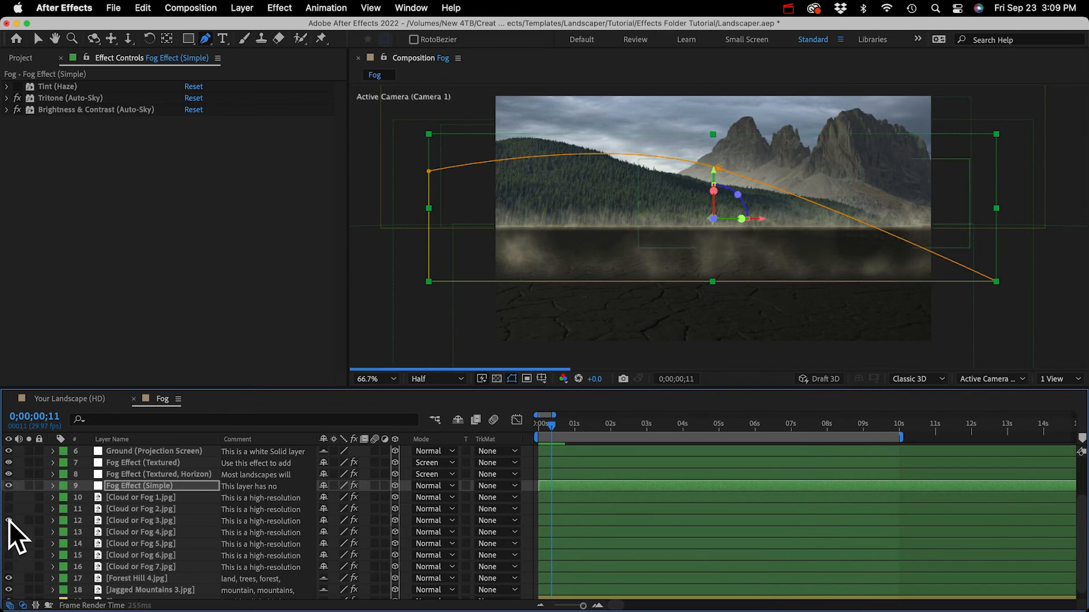
{"action": "left_click", "coordinate": [9, 520]}
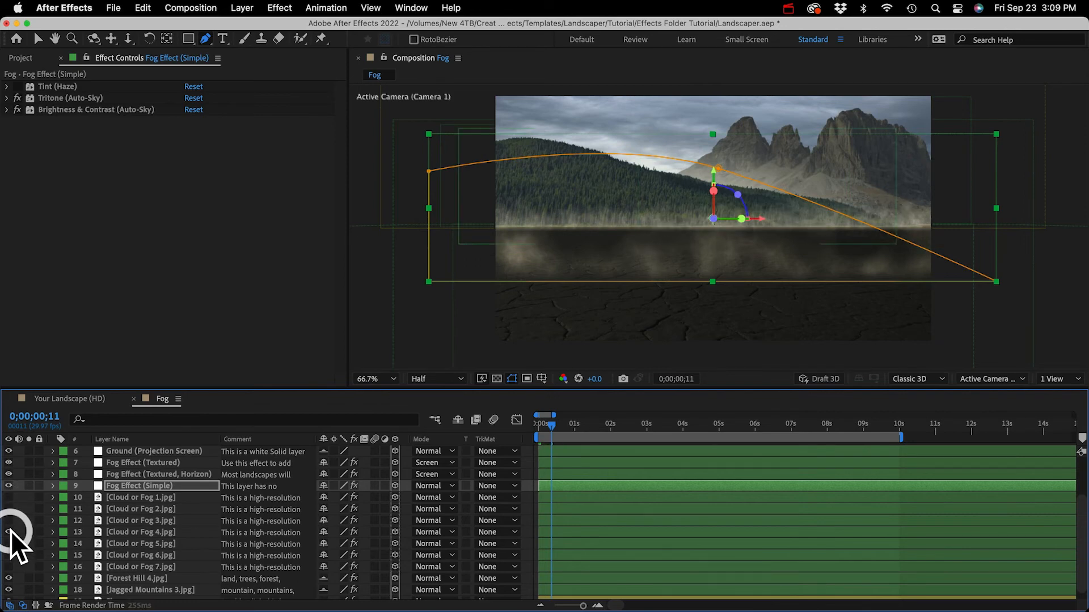
{"action": "left_click", "coordinate": [9, 532]}
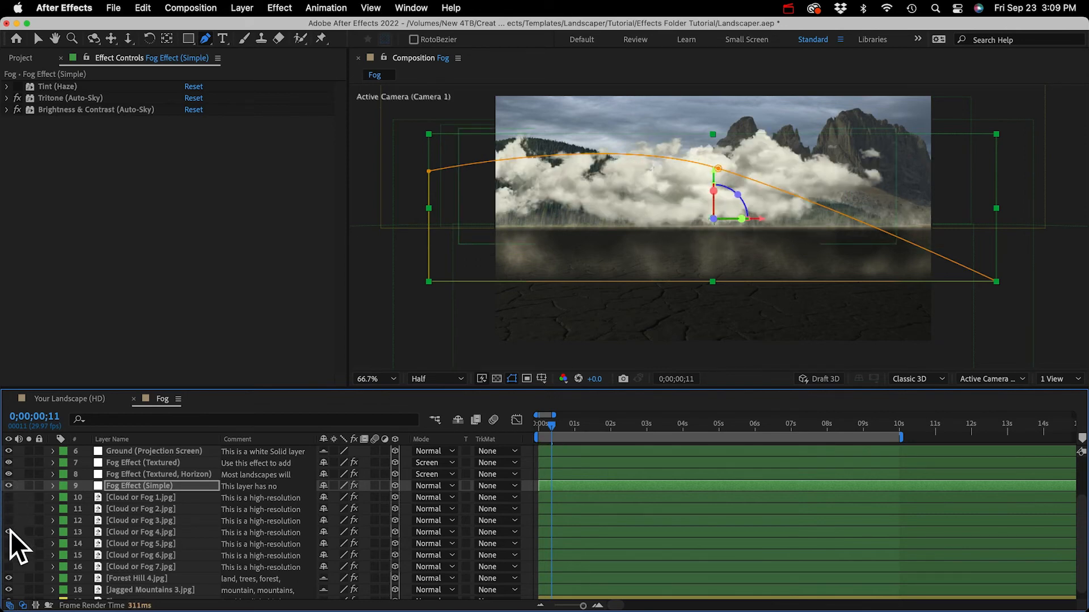
{"action": "left_click", "coordinate": [10, 531]}
{"action": "left_click", "coordinate": [11, 543]}
{"action": "left_click", "coordinate": [11, 542]}
- Show the Cloud or Fog 6.jpg layer and move it lower in front of the mountains
{"action": "left_click", "coordinate": [11, 554]}
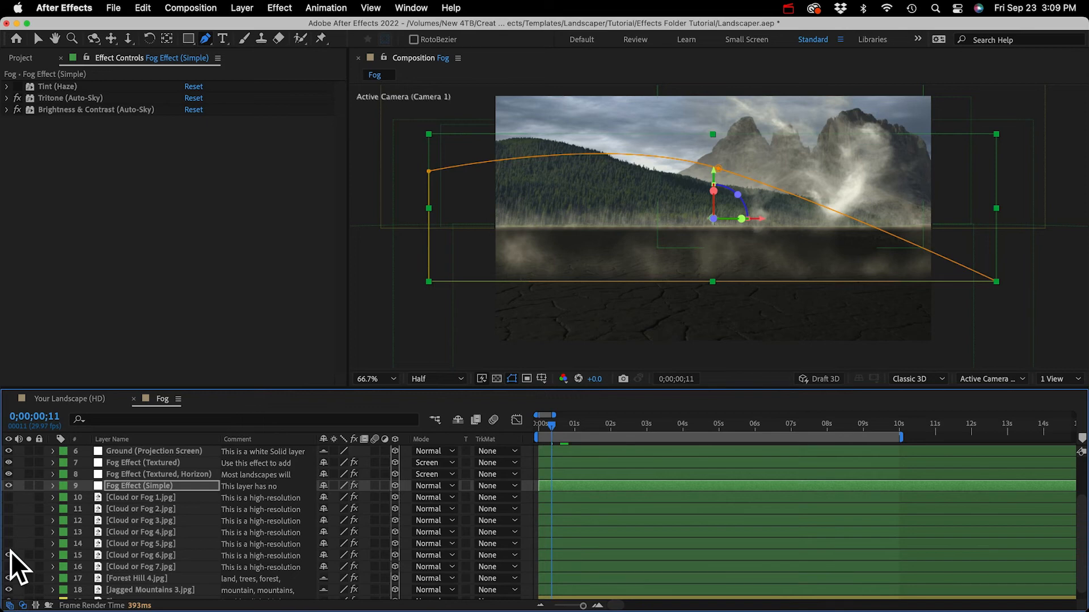
{"action": "key", "text": "super+z"}
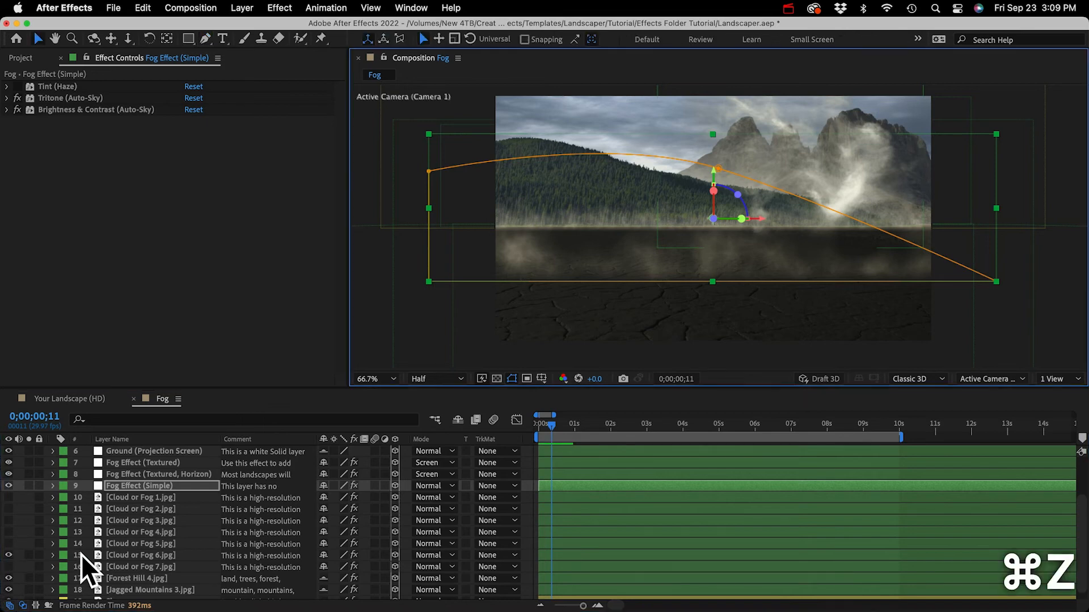
{"action": "left_click", "coordinate": [128, 553]}
{"action": "left_click_drag", "start_coordinate": [798, 91], "coordinate": [766, 202]}
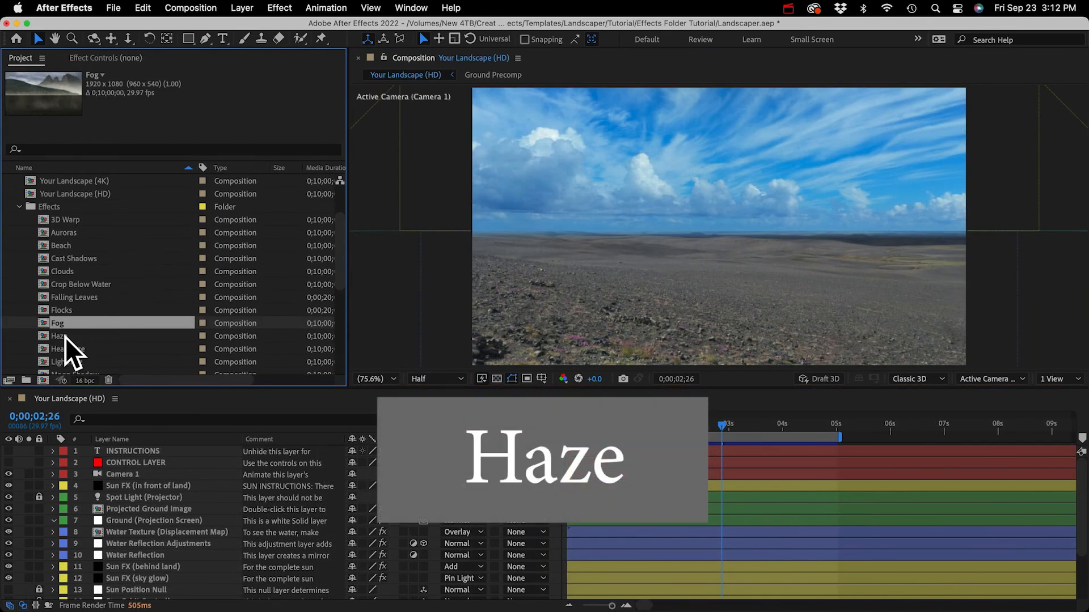
- Open the Haze composition and examine the effect controls of the nearest Desert Buttes 6.jpg, layer 4
{"action": "left_click", "coordinate": [59, 336]}
{"action": "double_click", "coordinate": [59, 336]}
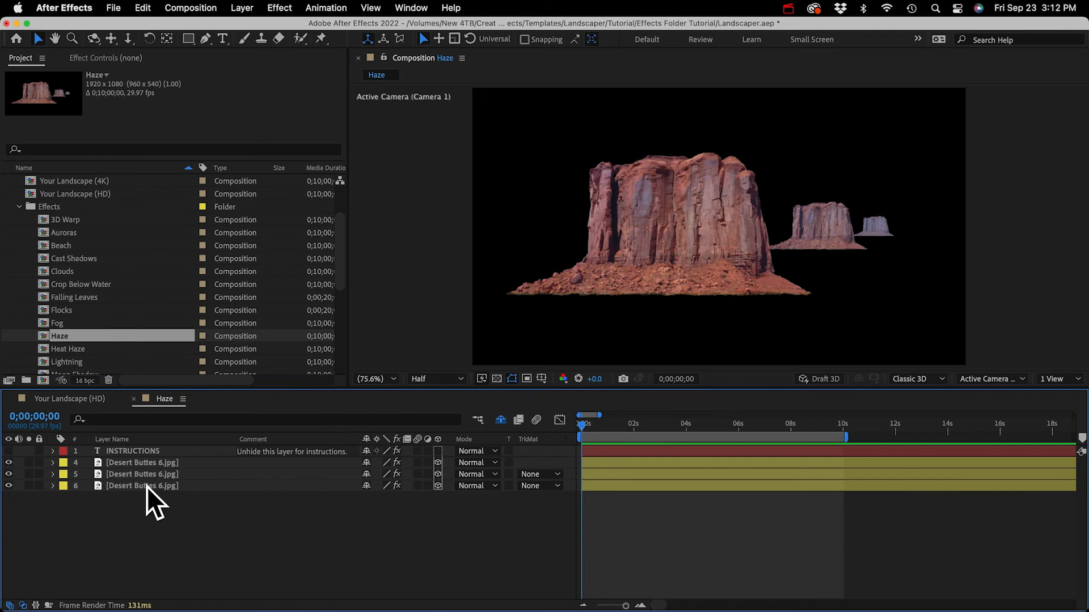
{"action": "left_click", "coordinate": [148, 463]}
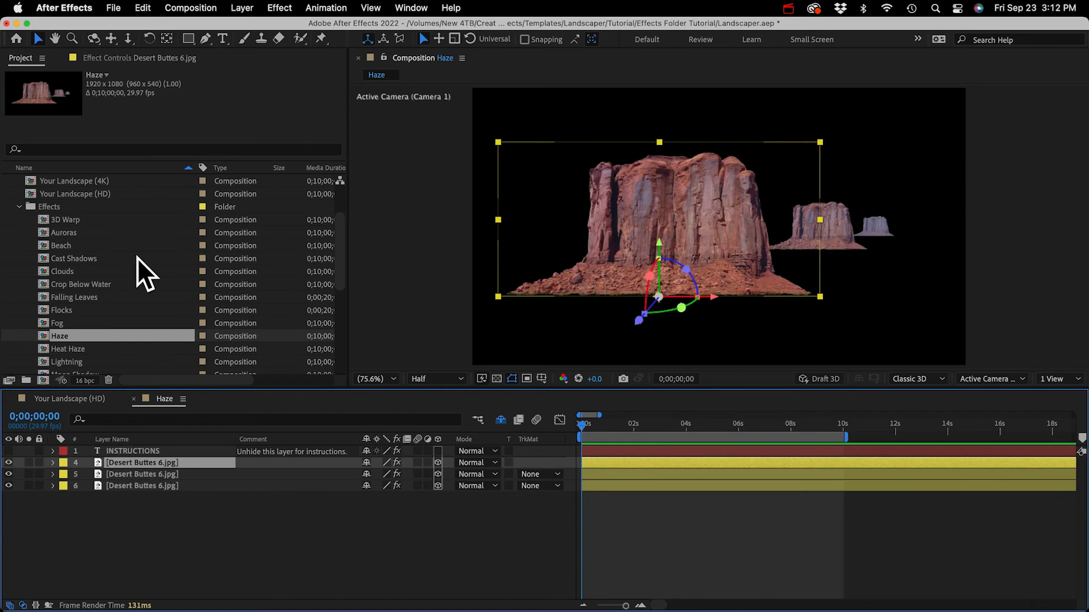
{"action": "left_click", "coordinate": [126, 58]}
{"action": "left_click", "coordinate": [56, 100]}
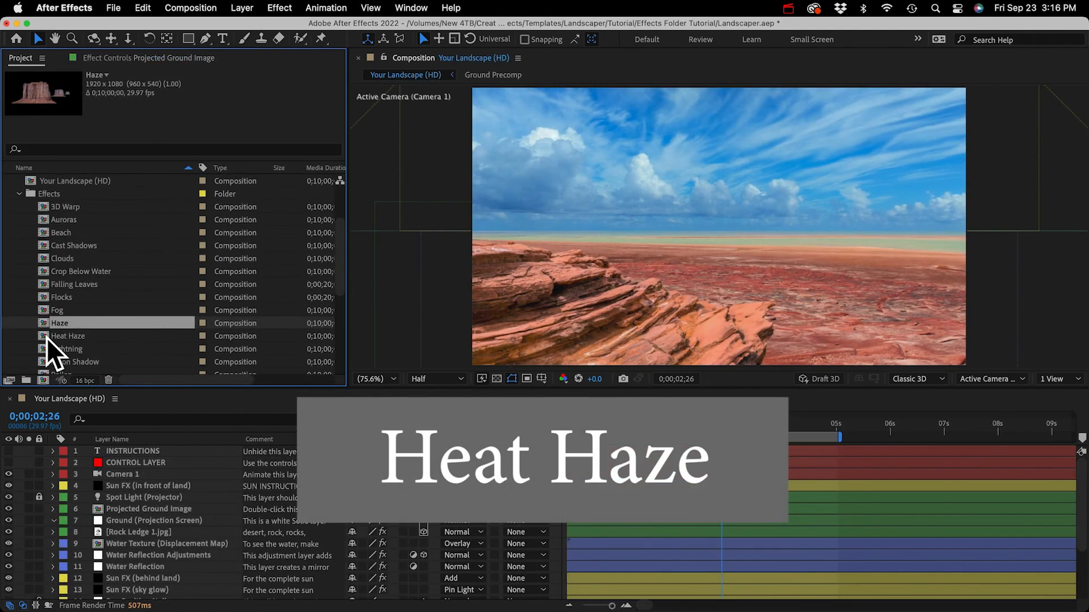
- Open the Heat Haze composition from the Effects folder and preview its animation
{"action": "left_click", "coordinate": [60, 337]}
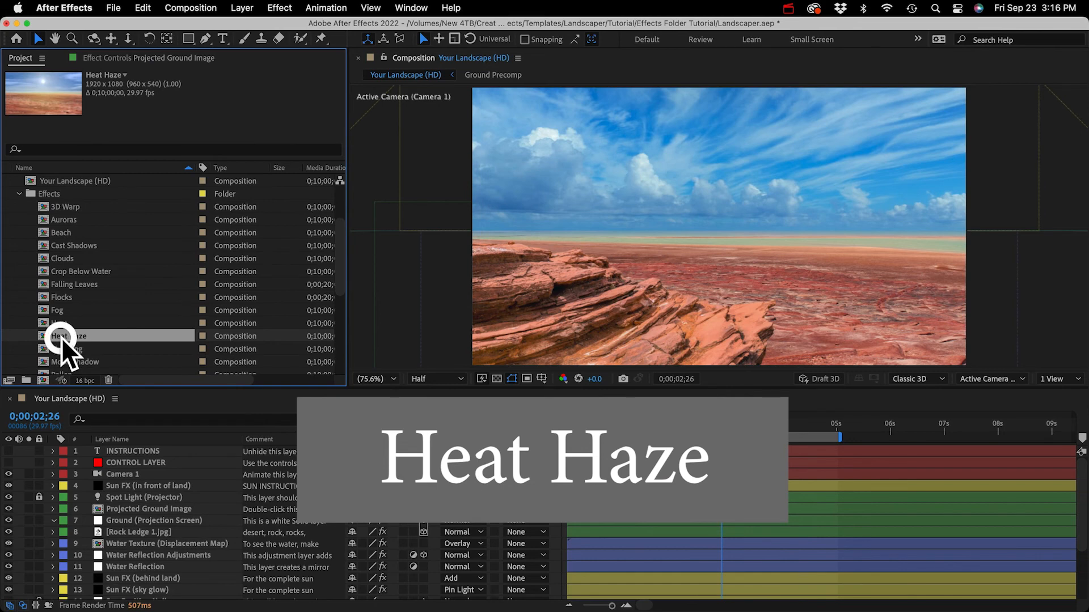
{"action": "double_click", "coordinate": [62, 338]}
{"action": "key", "text": "space"}
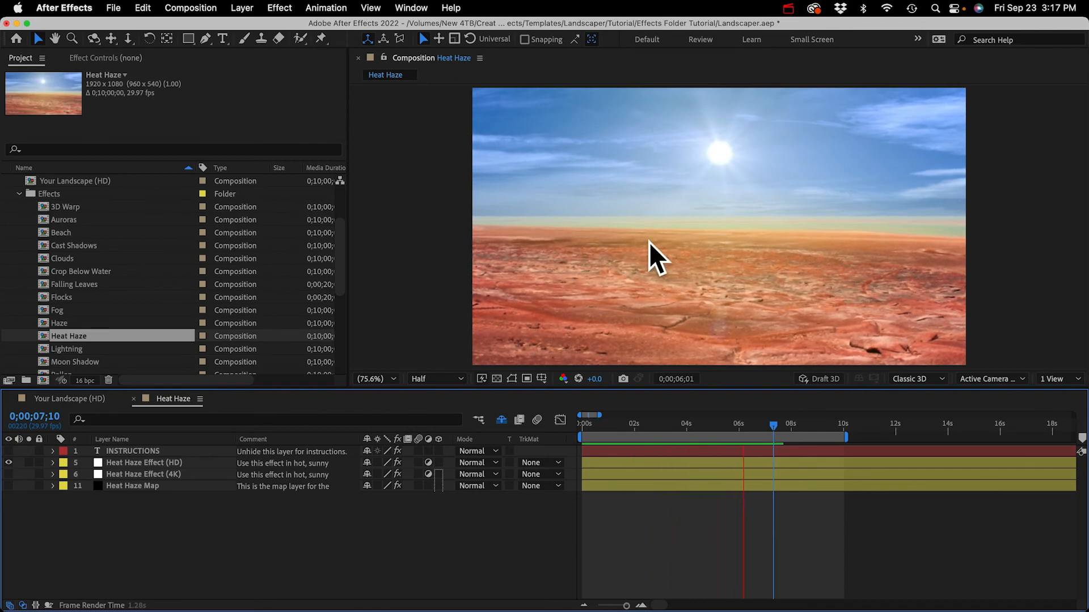
{"action": "key", "text": "space"}
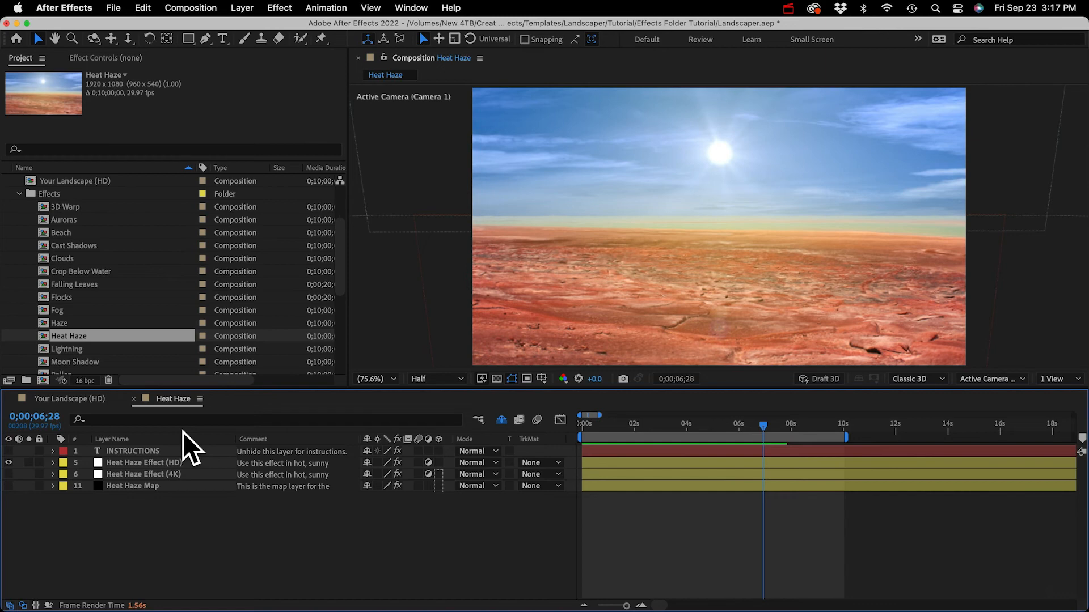
- Copy the Heat Haze Effect (HD) and Heat Haze Map layers into Your Landscape (HD)
{"action": "left_click", "coordinate": [136, 463]}
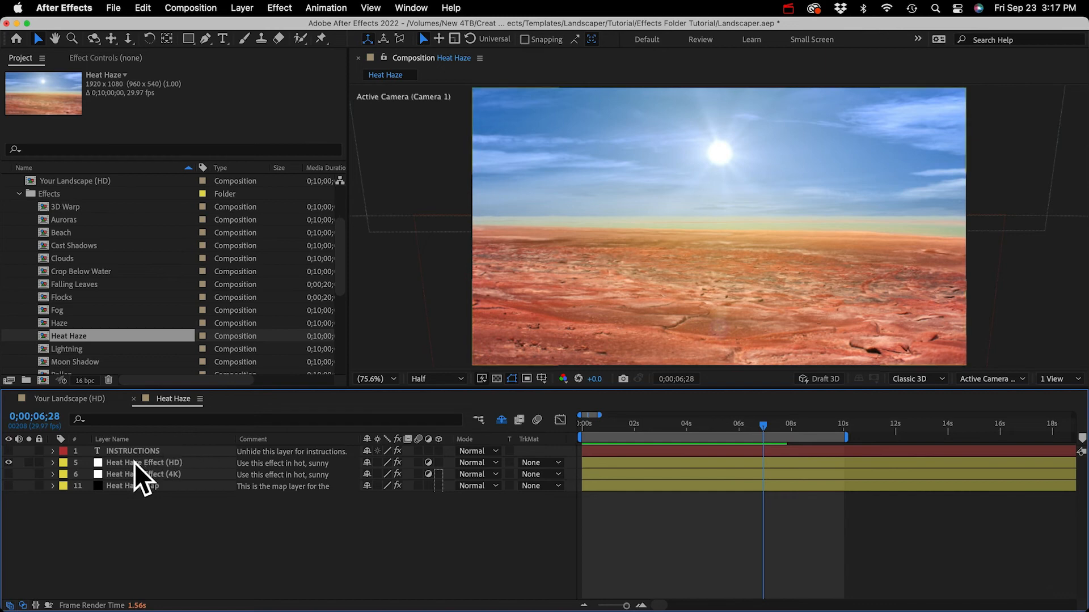
{"action": "left_click", "coordinate": [170, 475]}
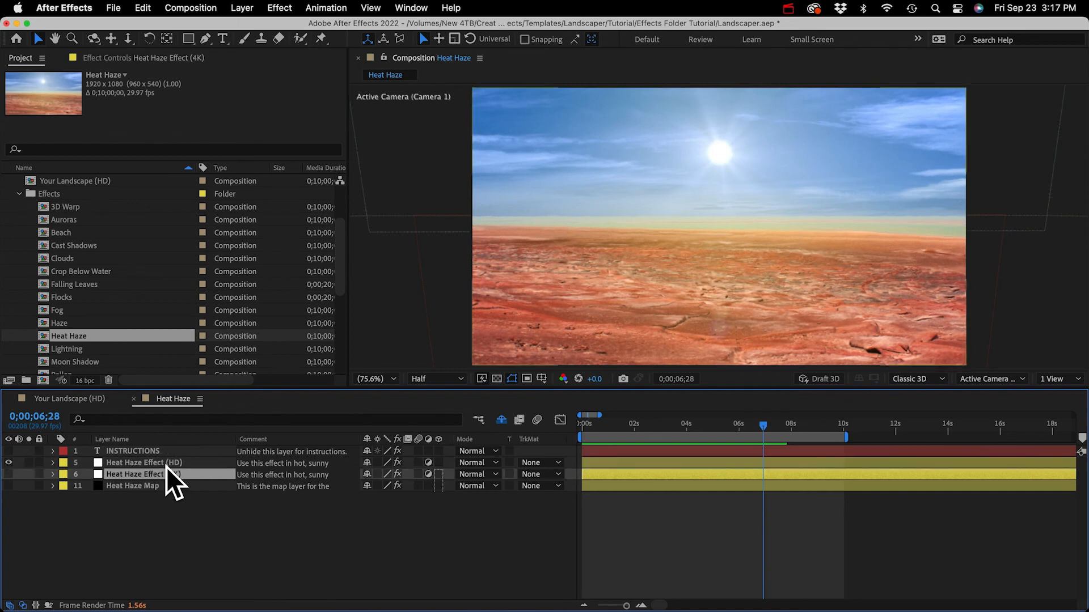
{"action": "left_click", "coordinate": [174, 463]}
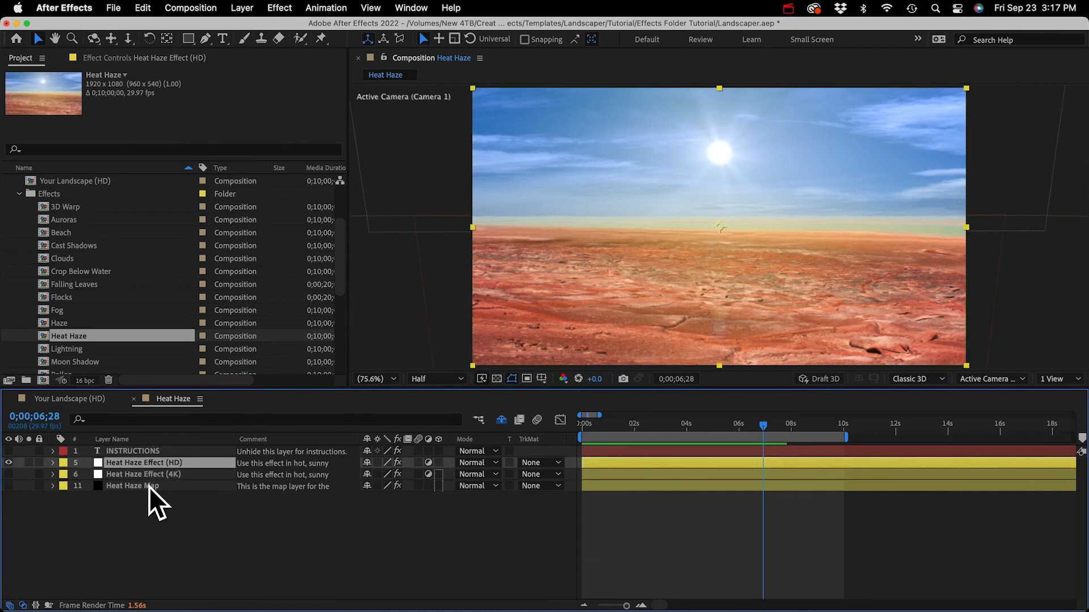
{"action": "left_click", "coordinate": [148, 486], "text": "super"}
{"action": "key", "text": "super+c"}
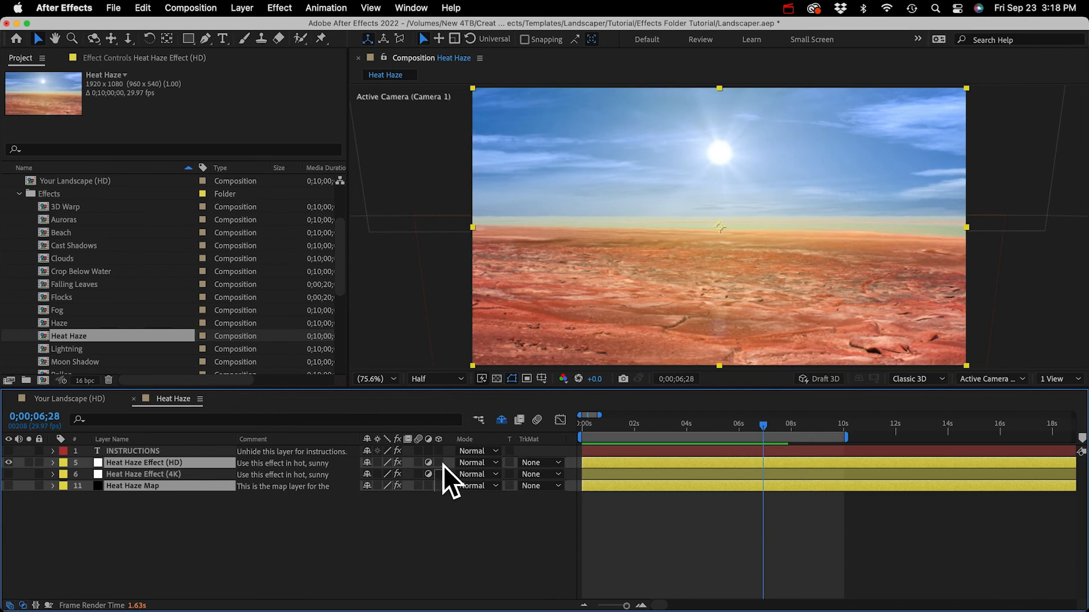
{"action": "left_click", "coordinate": [71, 398]}
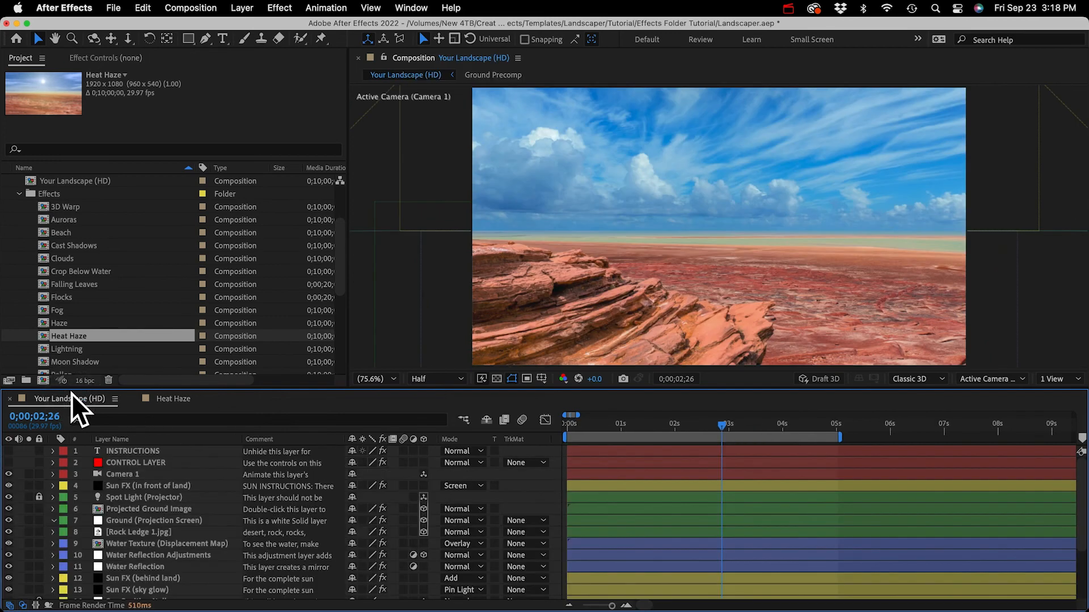
{"action": "key", "text": "super+v"}
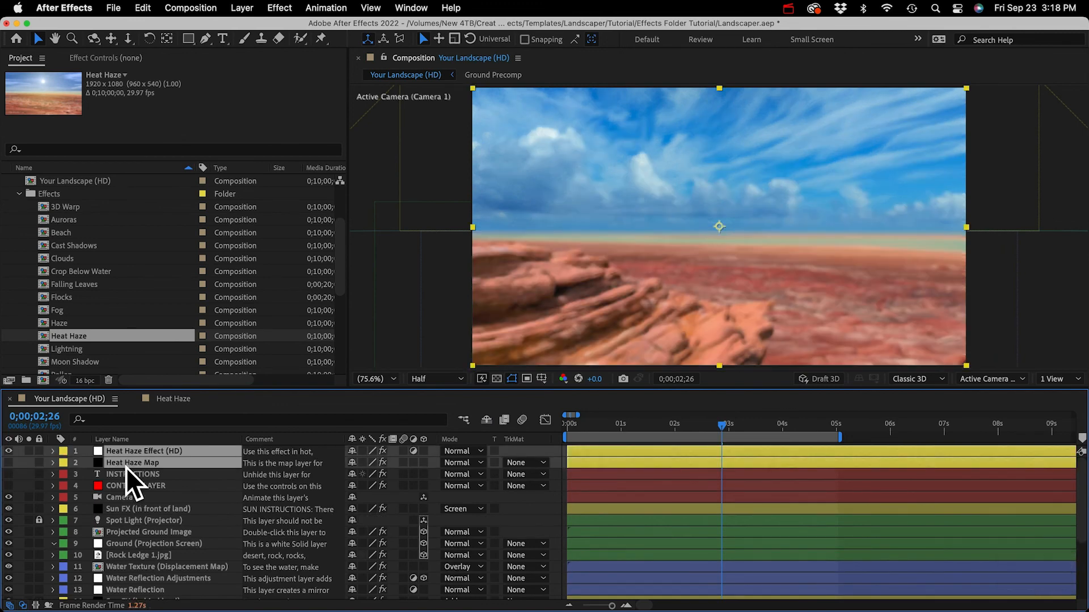
- Reorder the layers so Heat Haze Effect (HD) sits below Sun FX (in front of land) and Heat Haze Map below Sky
{"action": "left_click_drag", "start_coordinate": [127, 462], "coordinate": [154, 516]}
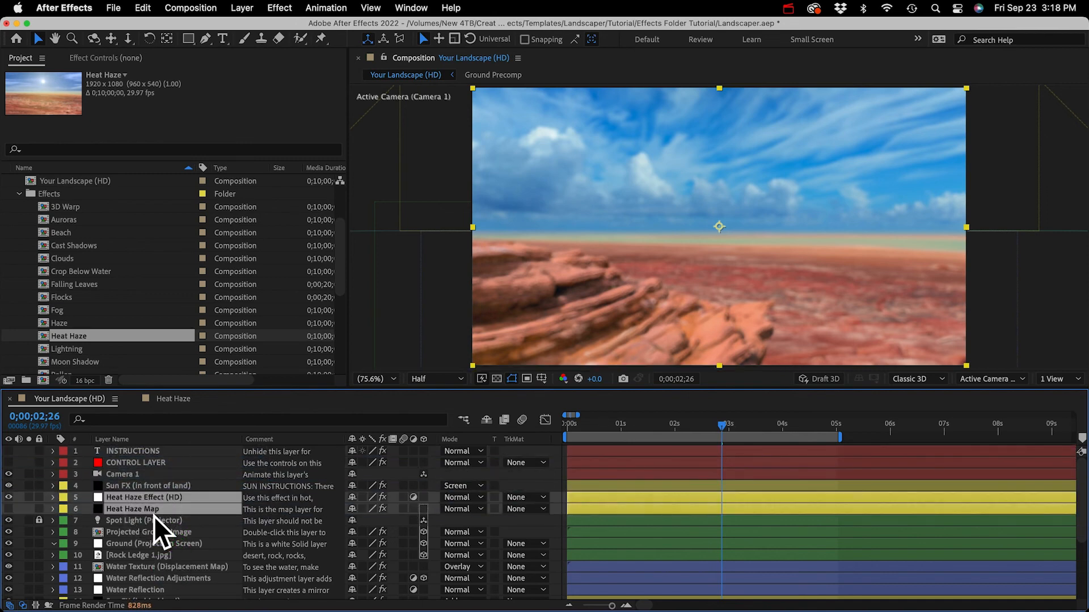
{"action": "left_click", "coordinate": [131, 509], "text": "super"}
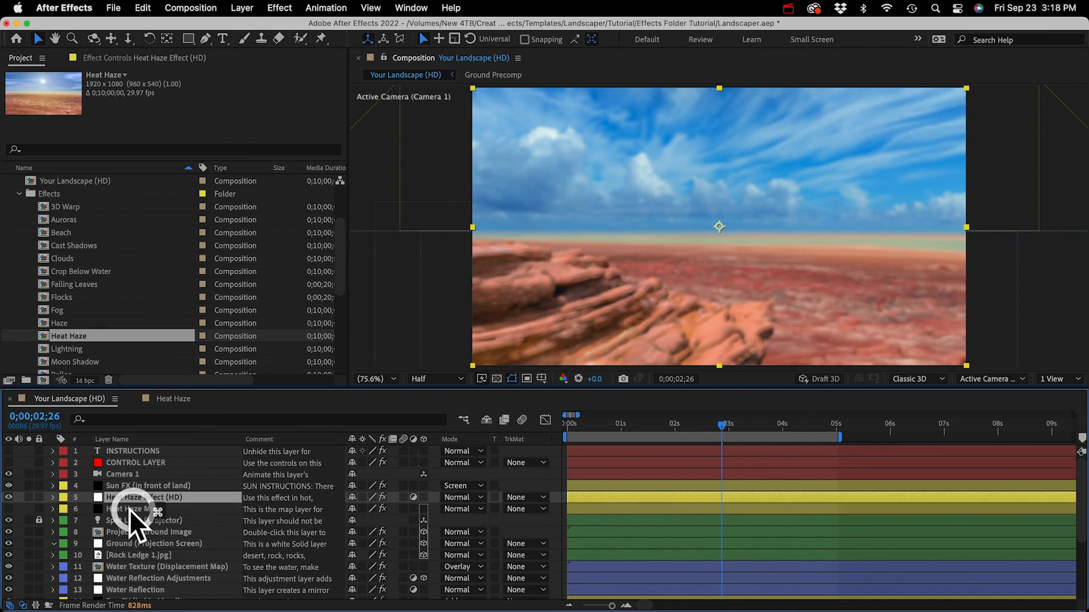
{"action": "left_click", "coordinate": [130, 509]}
{"action": "left_click_drag", "start_coordinate": [121, 505], "coordinate": [134, 597]}
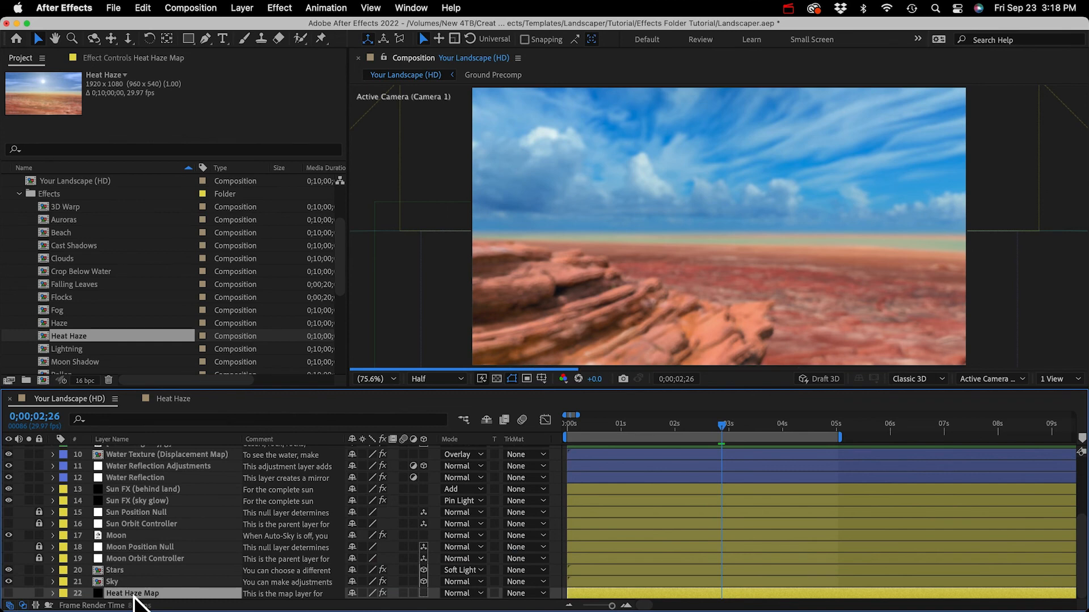
- Set the Camera Lens Blur's blur map layer on Heat Haze Effect (HD) to 22. Heat Haze Map
{"action": "scroll", "coordinate": [145, 493], "scroll_direction": "up", "scroll_amount": 5}
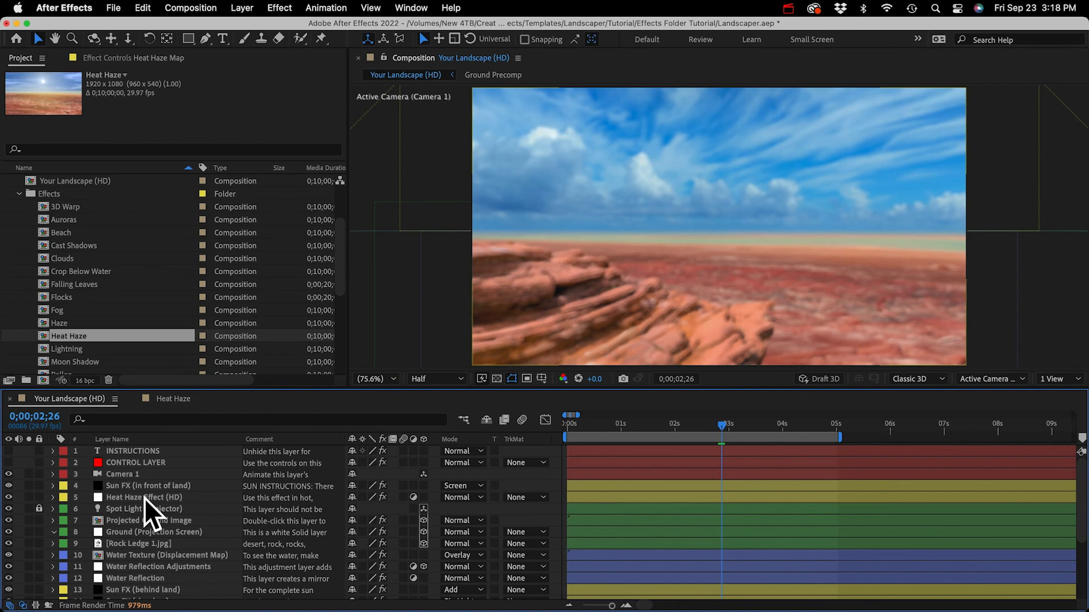
{"action": "left_click", "coordinate": [144, 498]}
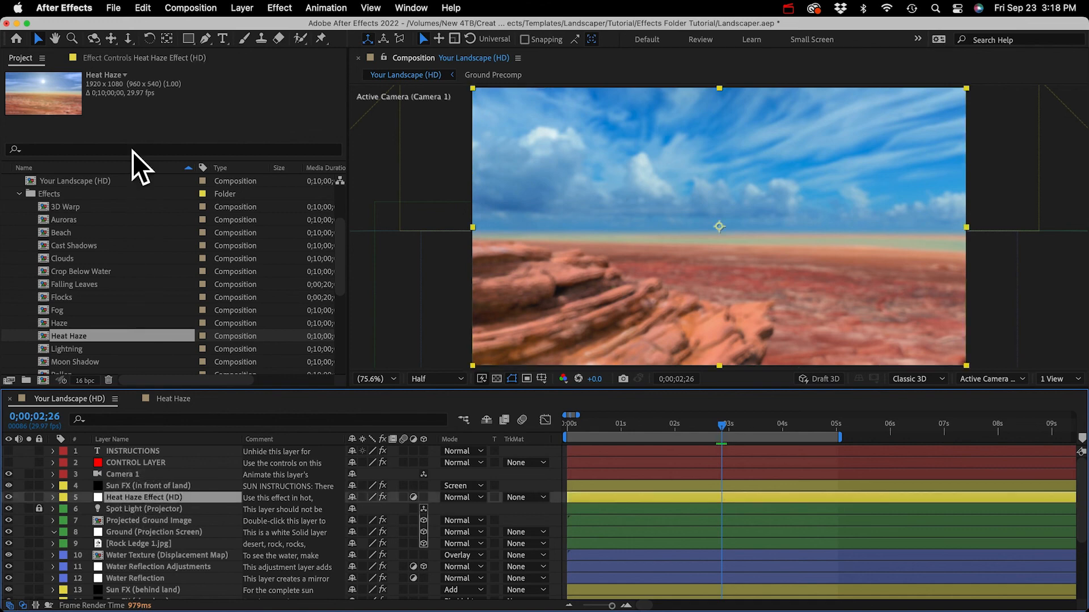
{"action": "left_click", "coordinate": [117, 58]}
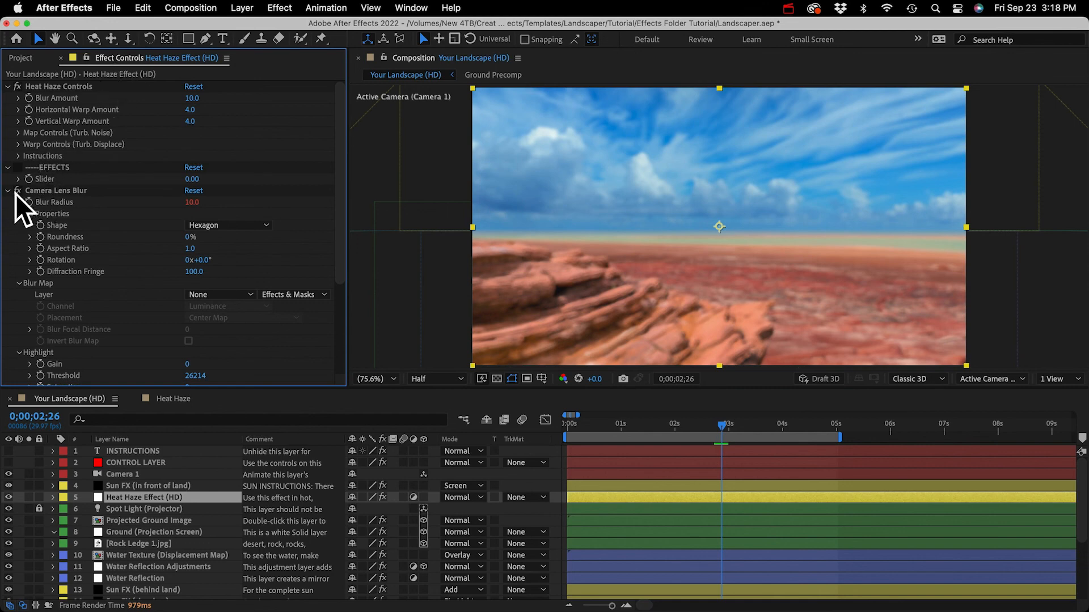
{"action": "left_click", "coordinate": [50, 190]}
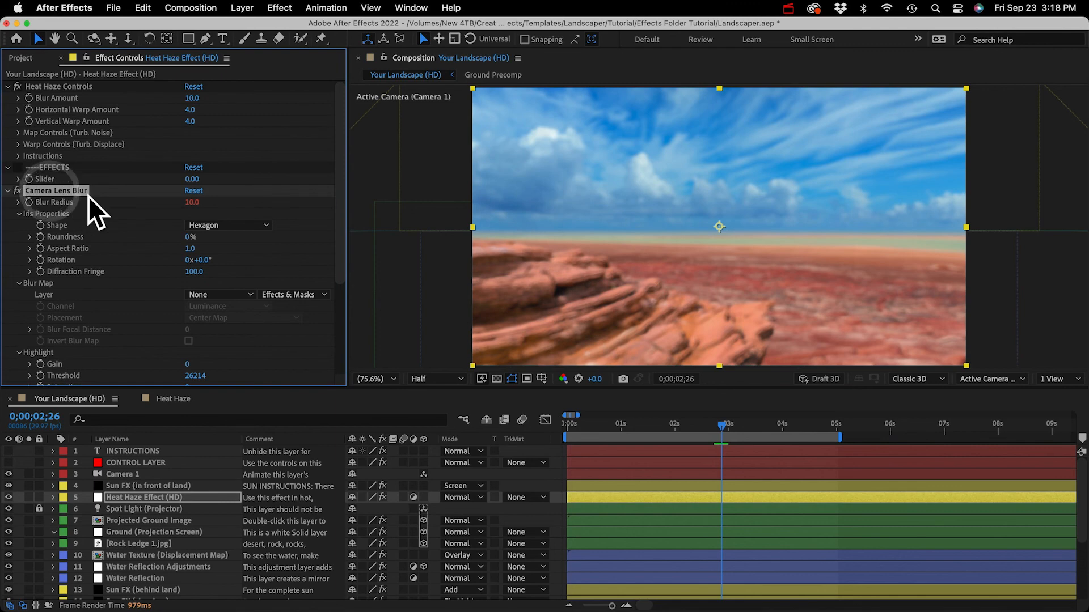
{"action": "left_click", "coordinate": [212, 295]}
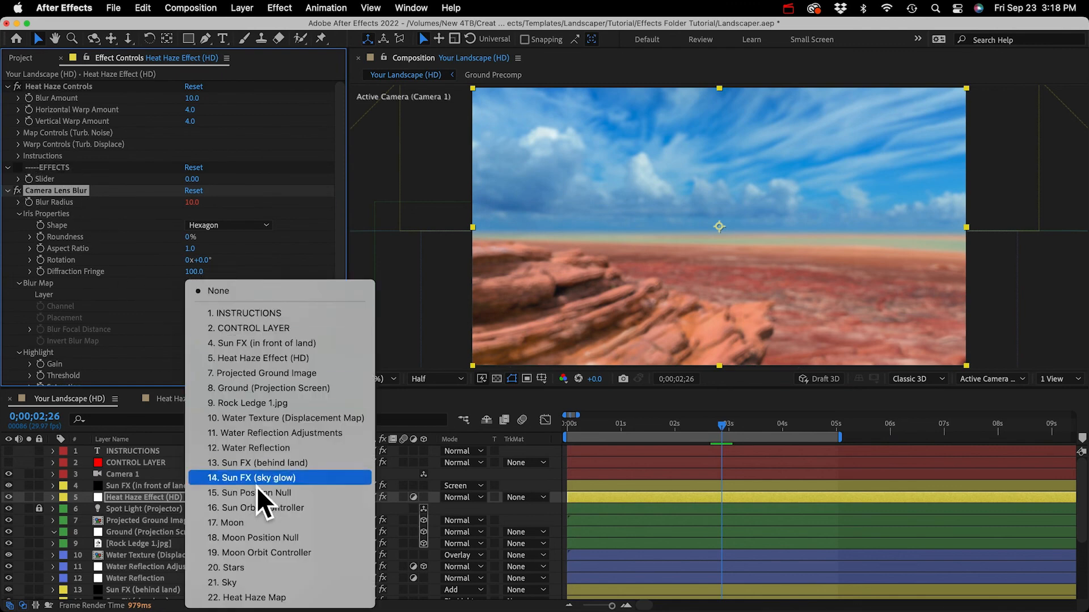
{"action": "left_click", "coordinate": [244, 597]}
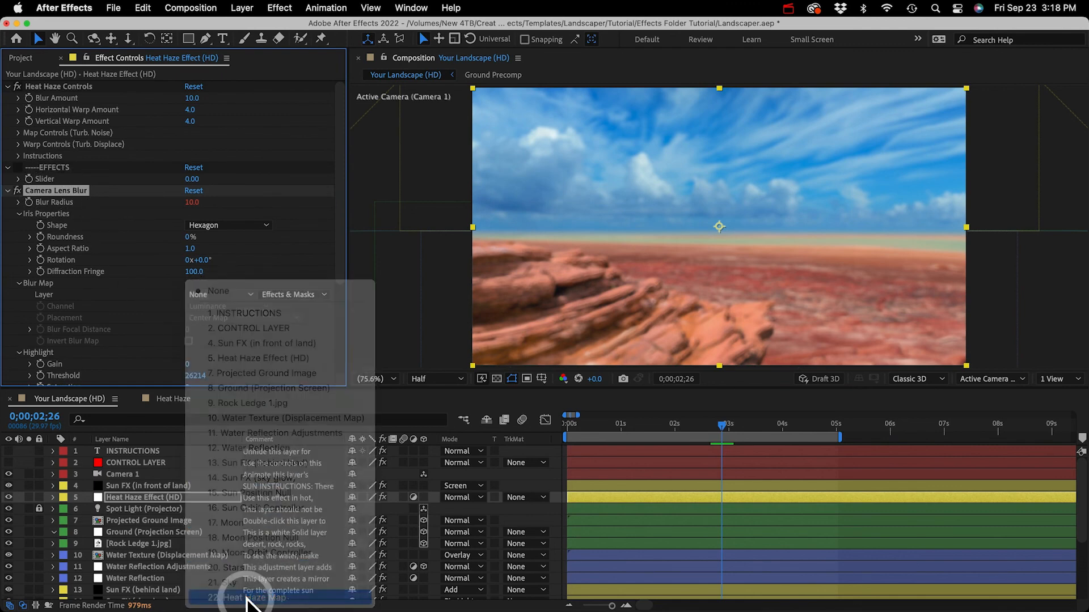
- Set the Displacement Map effect's map layer to 22. Heat Haze Map and collapse the effect groups below Heat Haze Controls
{"action": "left_click", "coordinate": [9, 190]}
{"action": "left_click", "coordinate": [48, 202]}
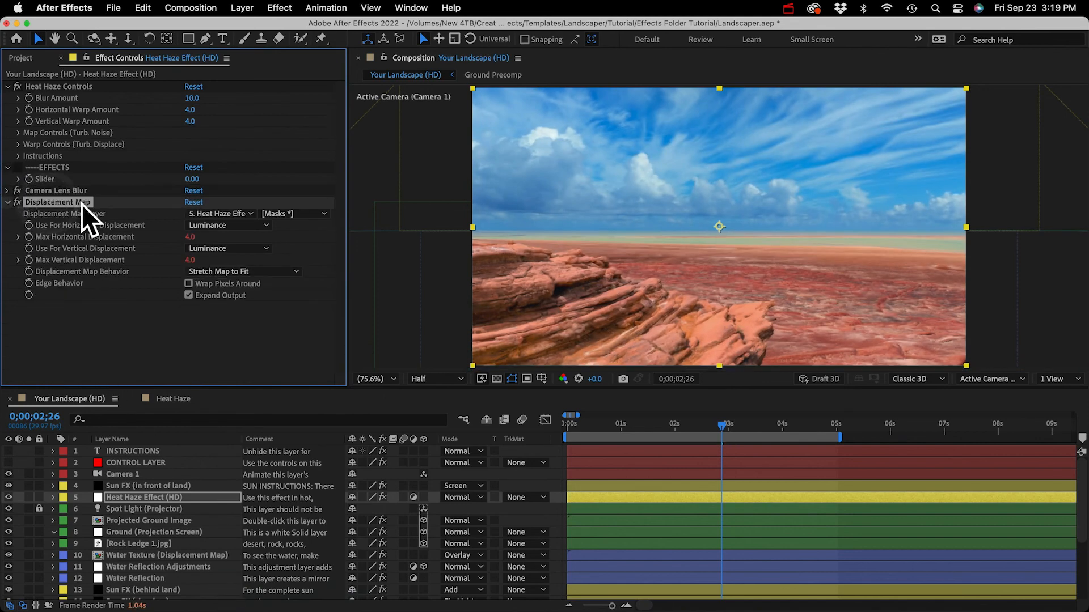
{"action": "left_click", "coordinate": [217, 213]}
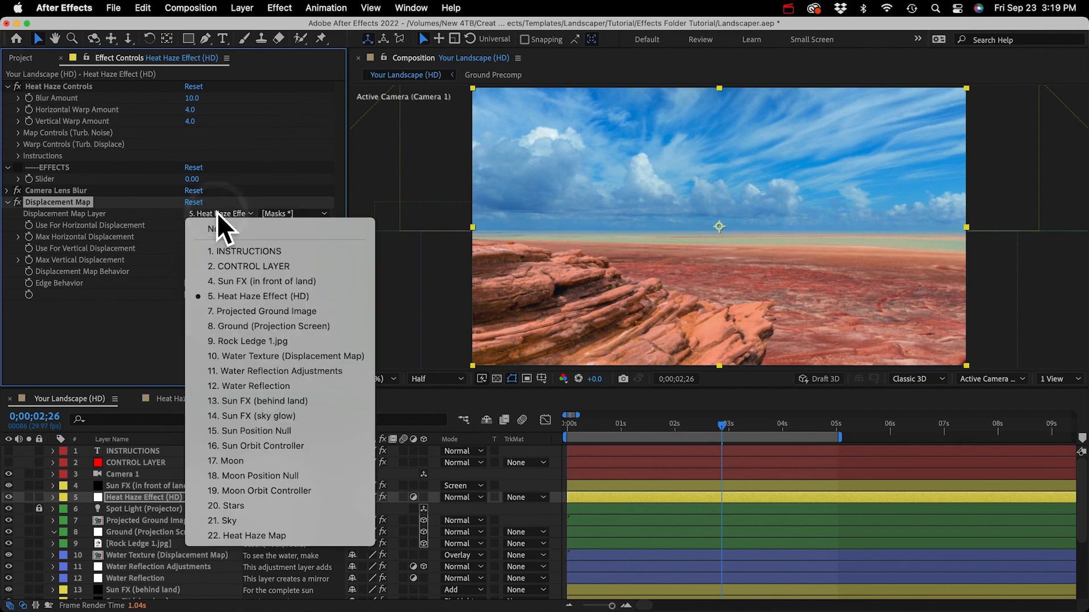
{"action": "left_click", "coordinate": [244, 535]}
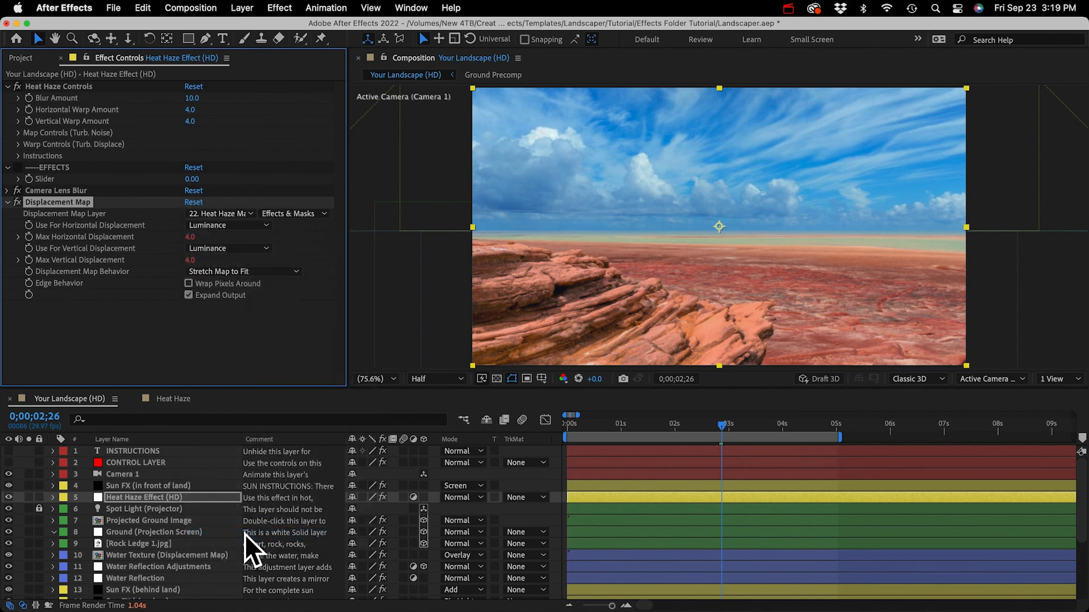
{"action": "left_click", "coordinate": [8, 202]}
{"action": "left_click", "coordinate": [9, 167]}
{"action": "left_click", "coordinate": [28, 211]}
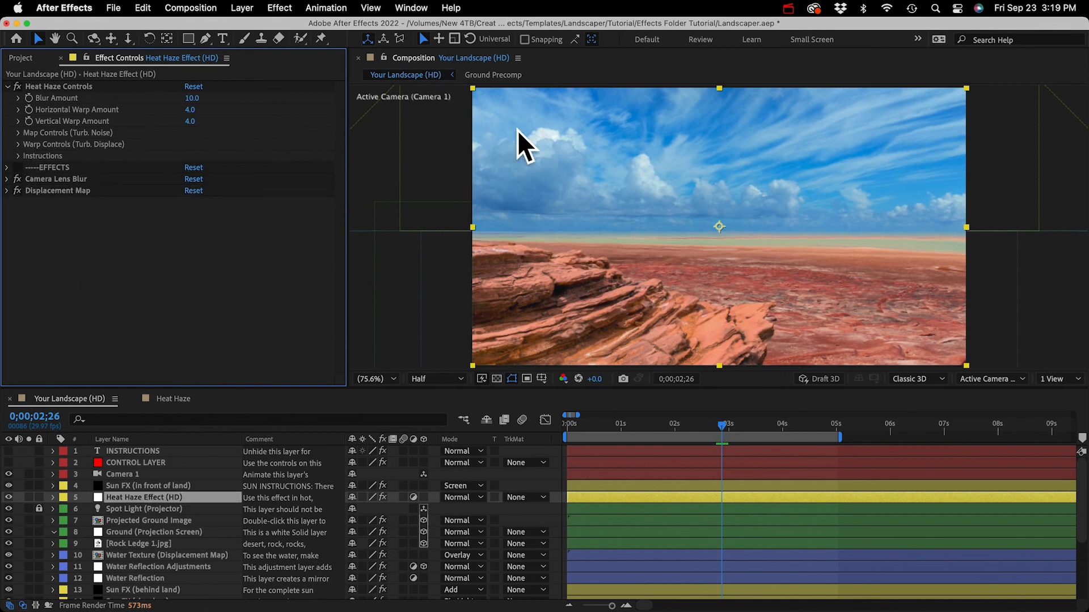
- Draw a closed, curved Pen tool mask on Heat Haze Effect (HD) around the rock ledge and left part of the landscape
{"action": "left_click", "coordinate": [207, 39]}
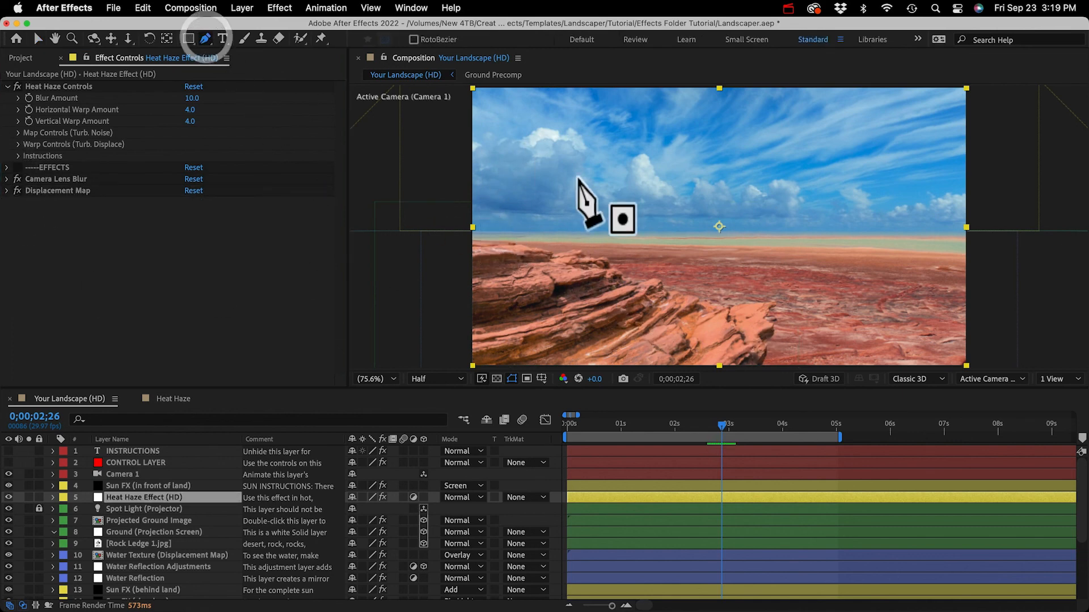
{"action": "scroll", "coordinate": [674, 292], "scroll_direction": "down", "scroll_amount": 3}
{"action": "left_click", "coordinate": [557, 208]}
{"action": "left_click_drag", "start_coordinate": [637, 167], "coordinate": [698, 178]}
{"action": "left_click_drag", "start_coordinate": [737, 212], "coordinate": [740, 233]}
{"action": "left_click_drag", "start_coordinate": [727, 275], "coordinate": [695, 275]}
{"action": "left_click_drag", "start_coordinate": [589, 261], "coordinate": [552, 240]}
{"action": "left_click", "coordinate": [556, 209]}
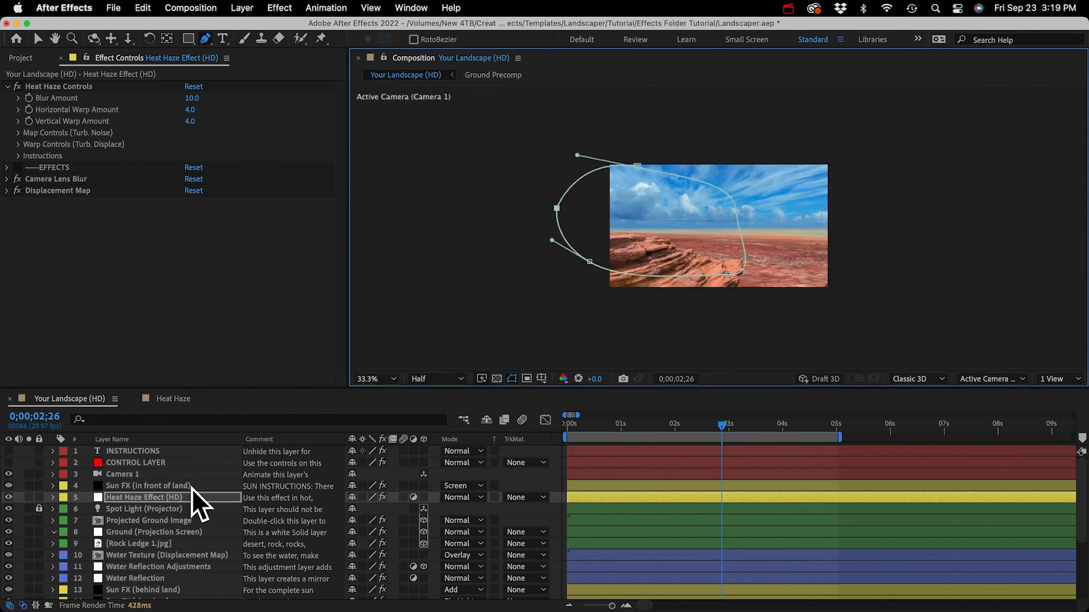
- Feather the Heat Haze Effect (HD) mask by 377 pixels and preview the masked heat haze animation
{"action": "key", "text": "f"}
{"action": "left_click_drag", "start_coordinate": [383, 530], "coordinate": [614, 532]}
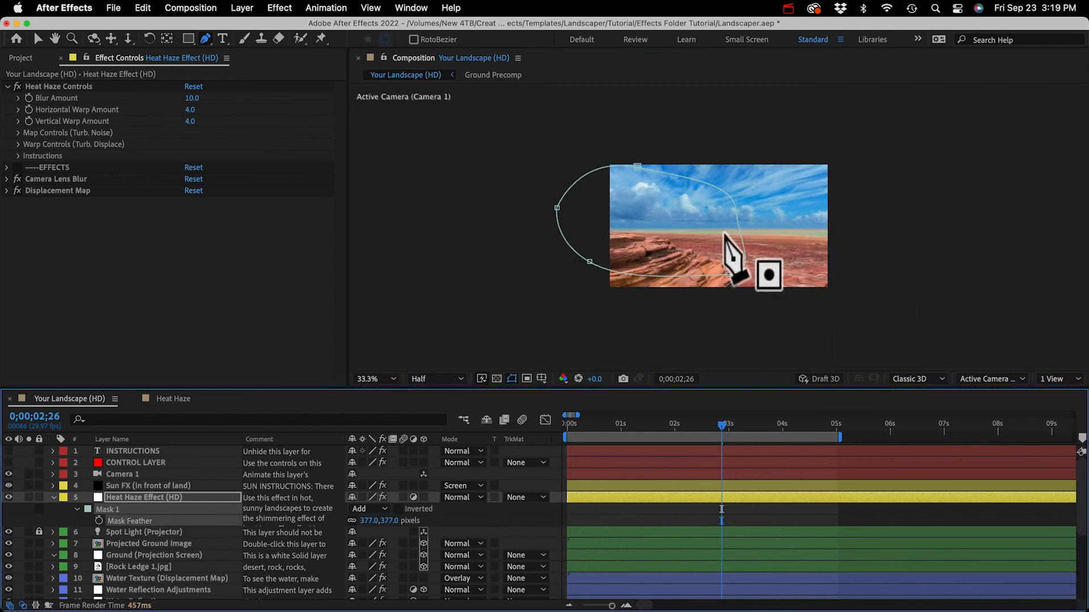
{"action": "key", "text": "period"}
{"action": "key", "text": "period"}
{"action": "key", "text": "KP_0"}
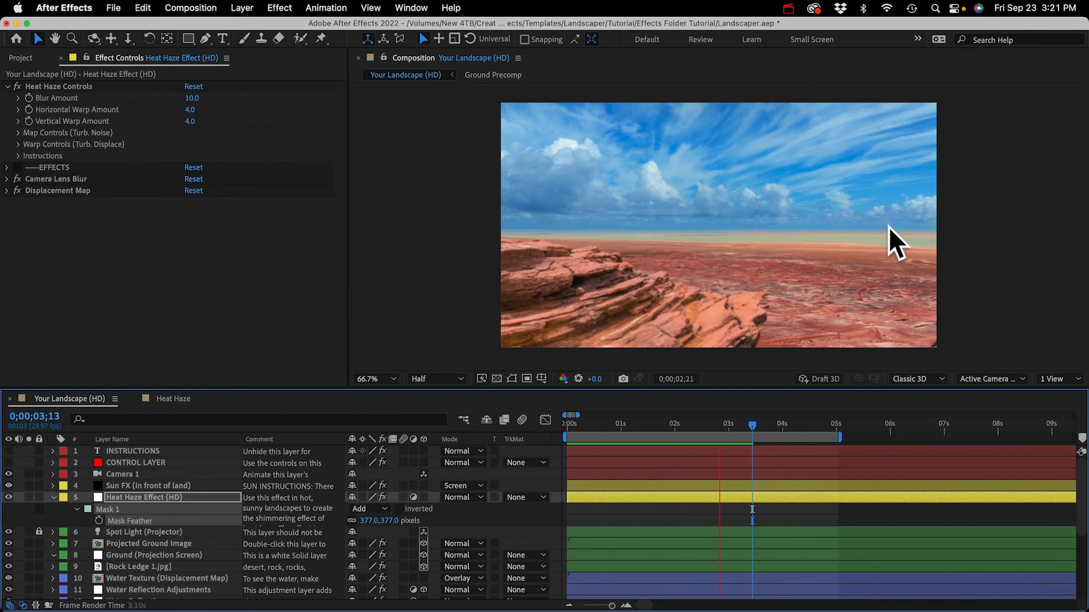
{"action": "key", "text": "space"}
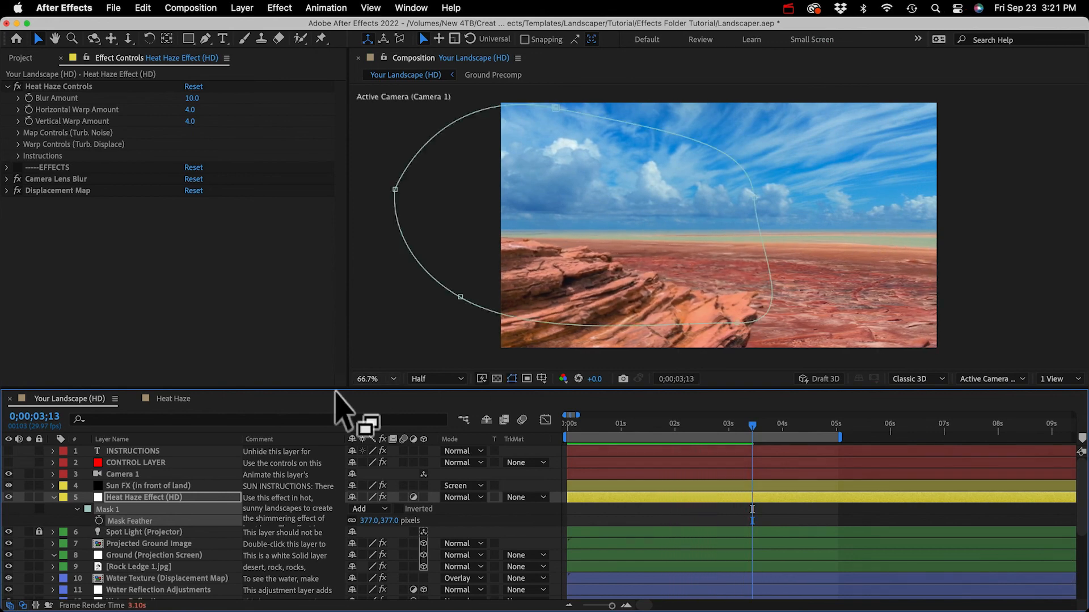
- Solo the Heat Haze Map layer and preview its animated noise texture
{"action": "left_click", "coordinate": [129, 497]}
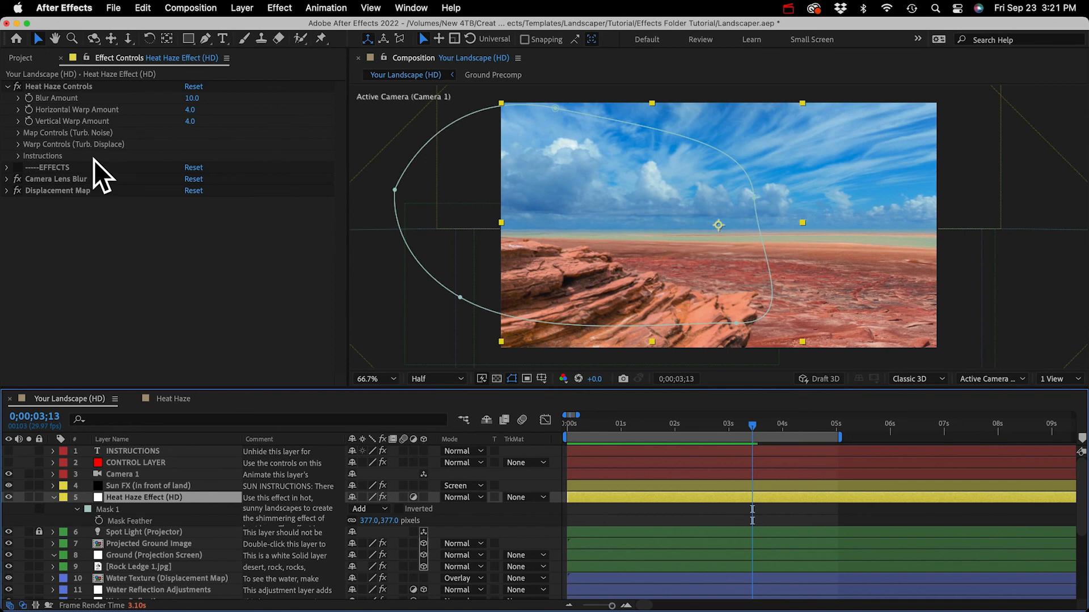
{"action": "scroll", "coordinate": [114, 553], "scroll_direction": "down", "scroll_amount": 5}
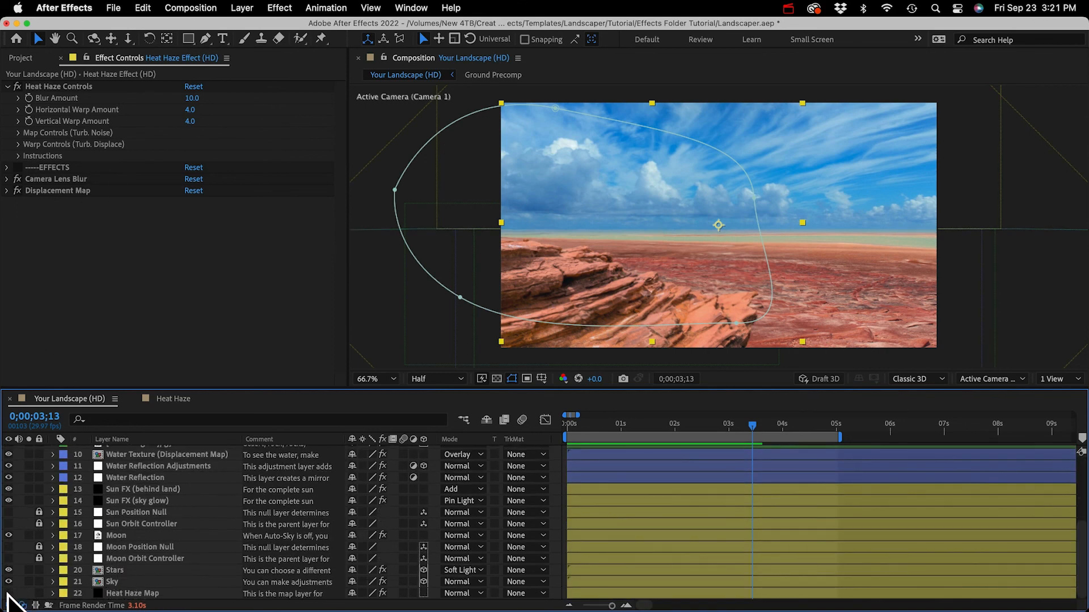
{"action": "left_click", "coordinate": [29, 593]}
{"action": "key", "text": "KP_0"}
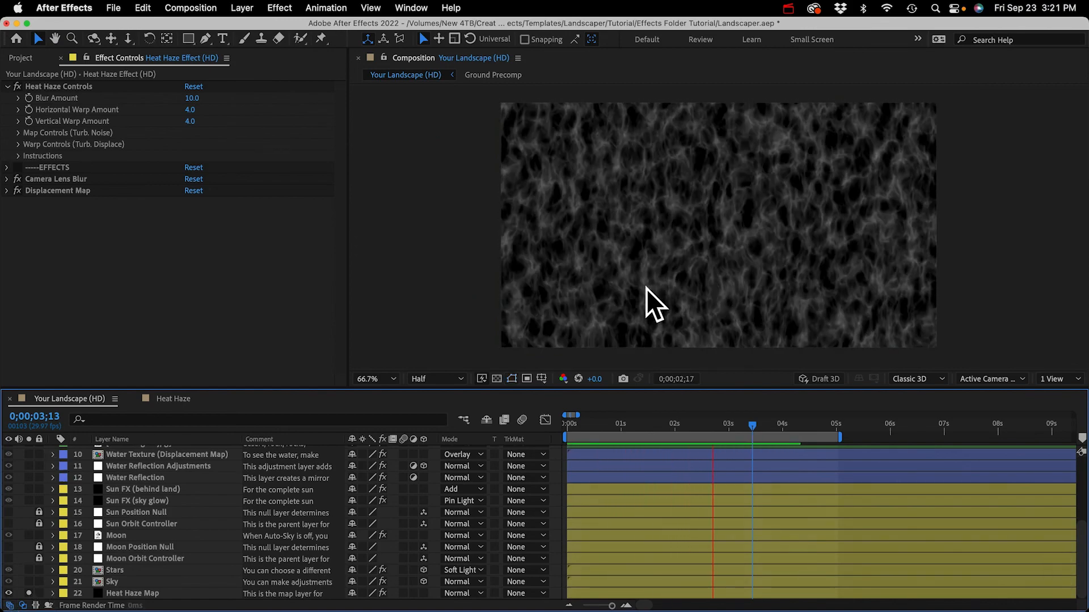
{"action": "key", "text": "space"}
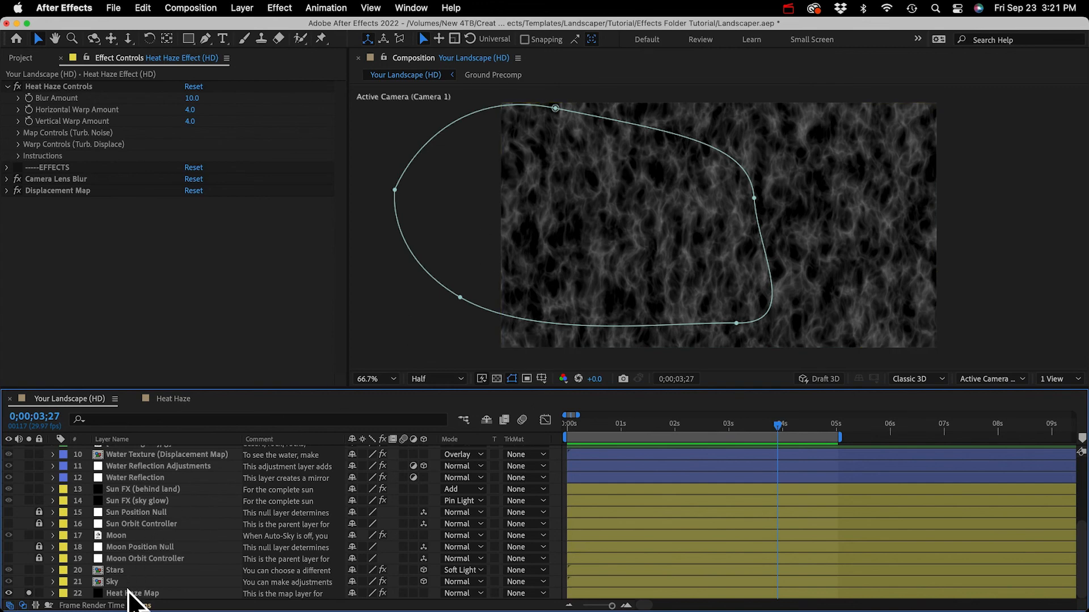
- Inspect the Turbulent Noise and Turbulent Displace effects on Heat Haze Map, collapse them and unsolo the layer
{"action": "left_click", "coordinate": [128, 593]}
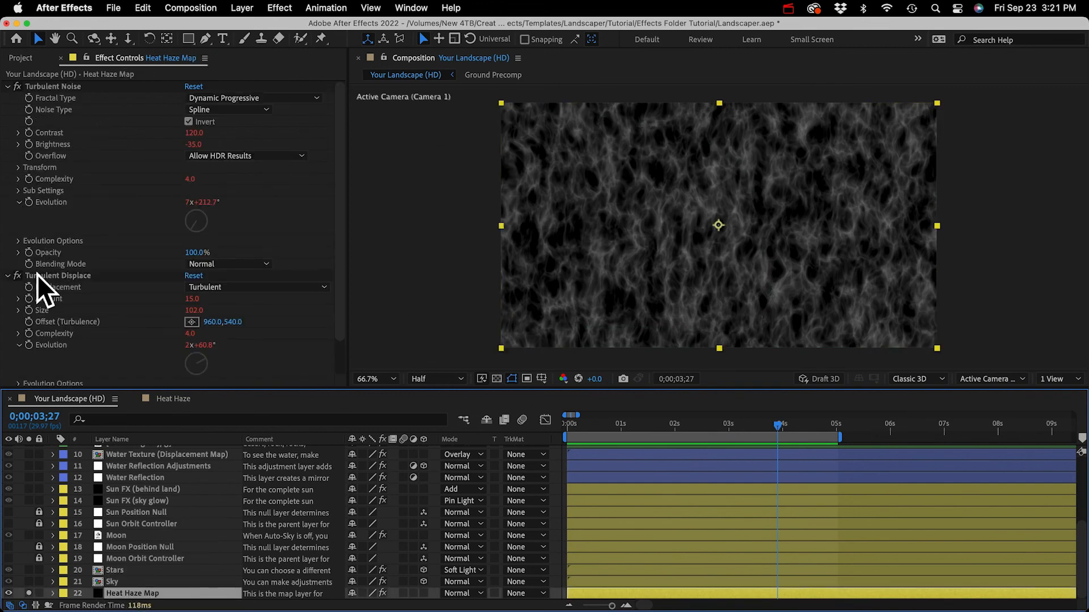
{"action": "key", "text": "super+a"}
{"action": "left_click", "coordinate": [8, 275]}
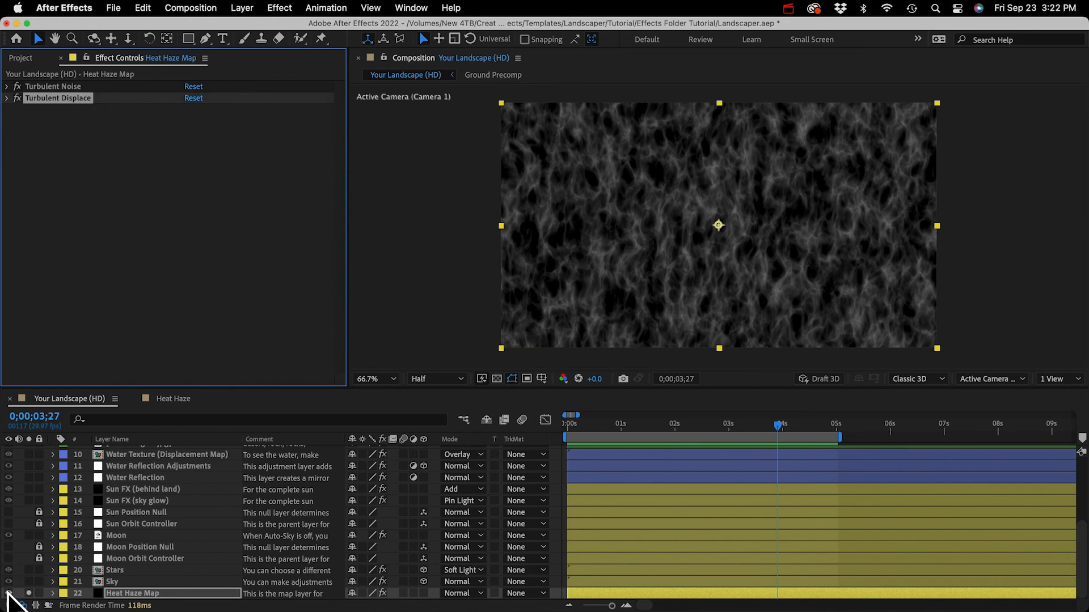
{"action": "left_click", "coordinate": [9, 593]}
{"action": "scroll", "coordinate": [72, 526], "scroll_direction": "up", "scroll_amount": 1}
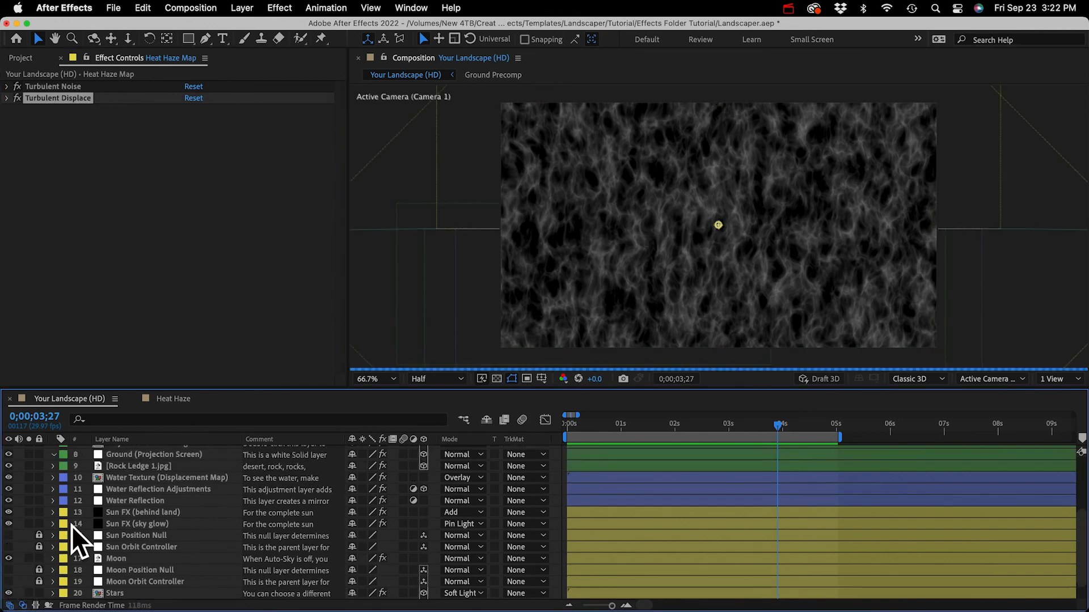
- Return to the Heat Haze Effect (HD) layer's effect controls and expand the Map Controls (Turb. Noise) group to examine its settings
{"action": "scroll", "coordinate": [71, 525], "scroll_direction": "up", "scroll_amount": 4}
{"action": "left_click", "coordinate": [131, 497]}
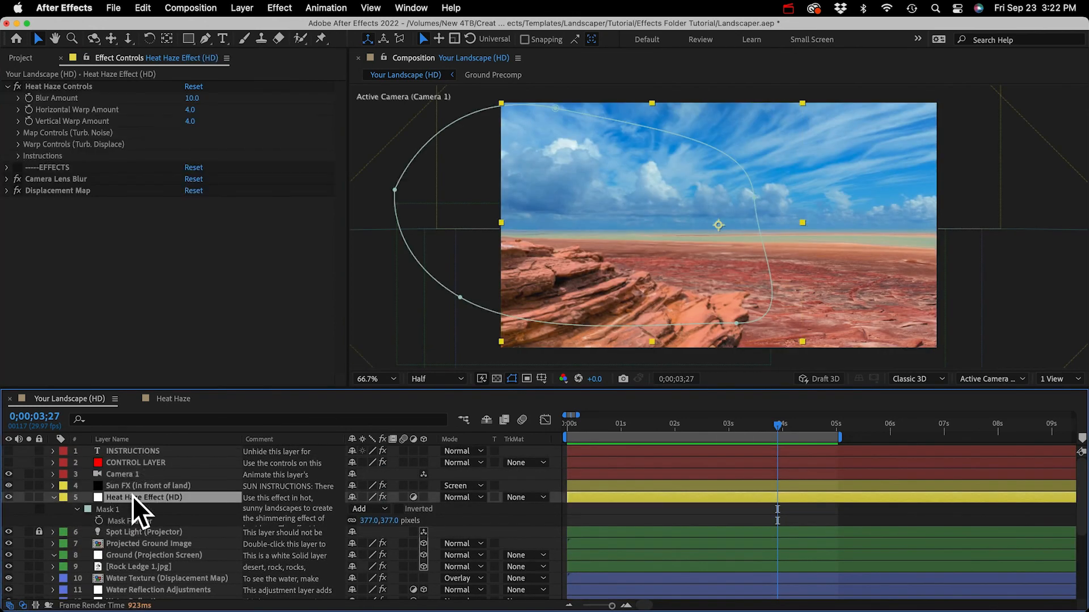
{"action": "left_click", "coordinate": [77, 180]}
{"action": "left_click", "coordinate": [72, 191]}
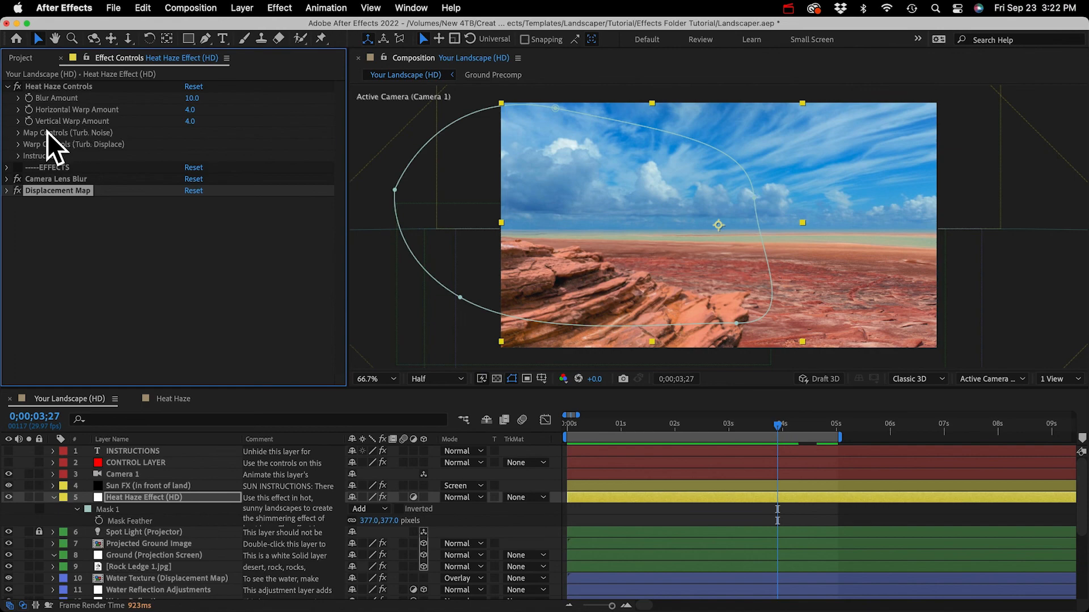
{"action": "left_click", "coordinate": [18, 133]}
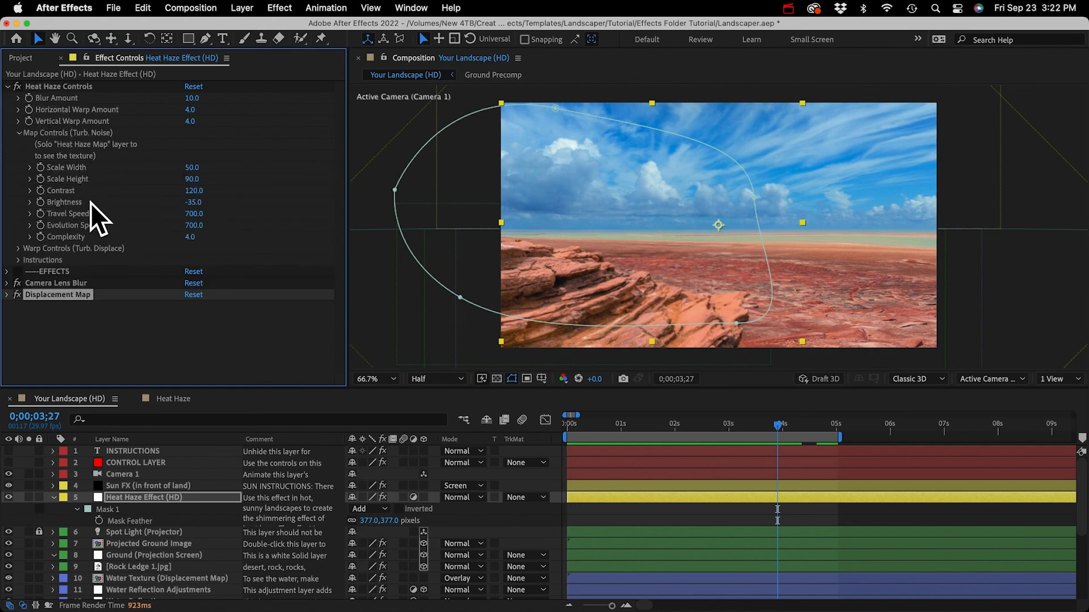